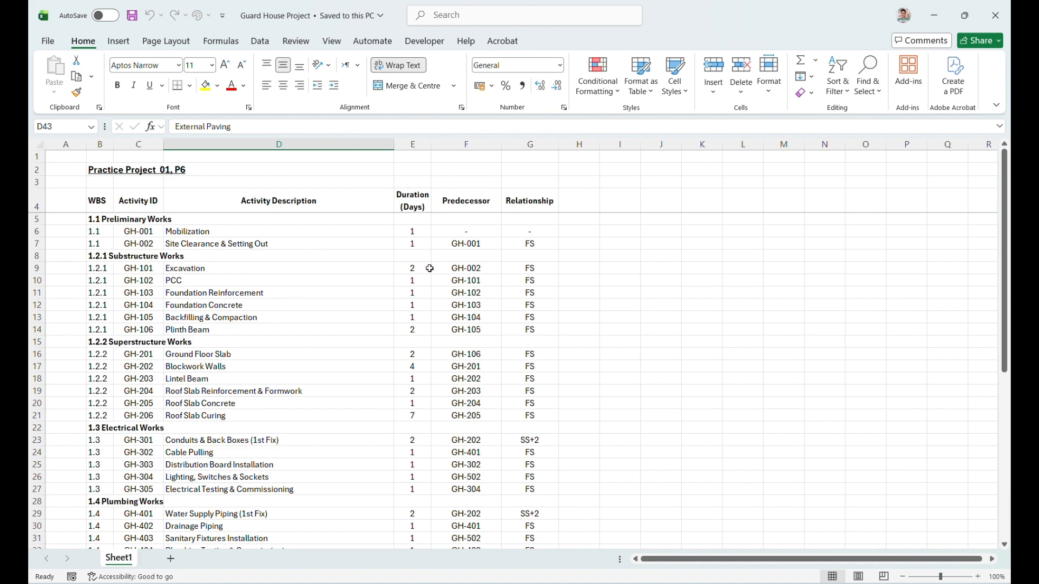
- Review the practice project's activity list from Preliminary Works through Testing & Handover, including durations, predecessors and relationships
{"action": "scroll", "coordinate": [431, 269], "scroll_direction": "down", "scroll_amount": 4}
{"action": "scroll", "coordinate": [428, 264], "scroll_direction": "down", "scroll_amount": 2}
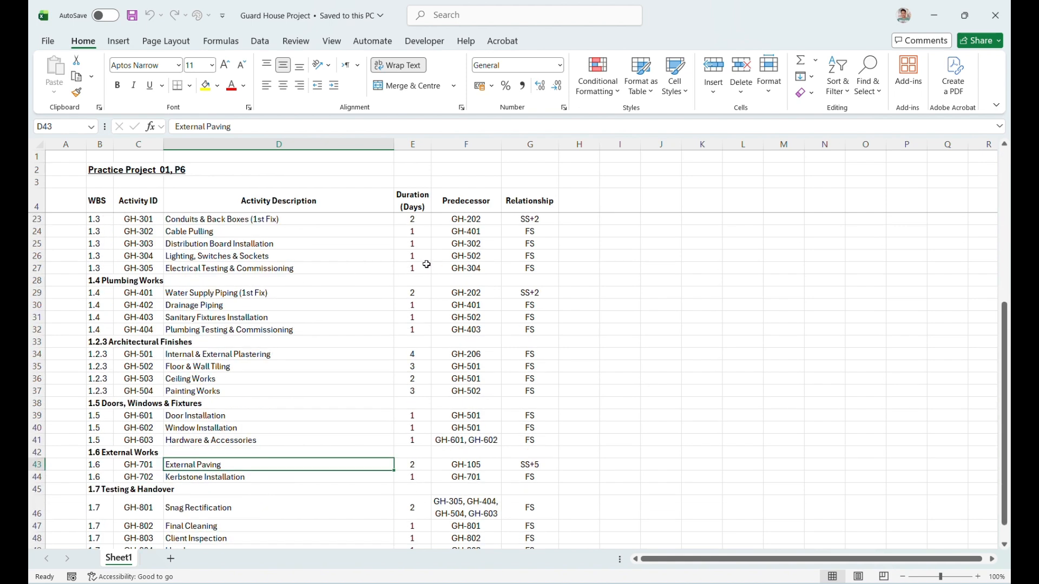
{"action": "scroll", "coordinate": [426, 263], "scroll_direction": "up", "scroll_amount": 6}
{"action": "key", "text": "alt+Tab"}
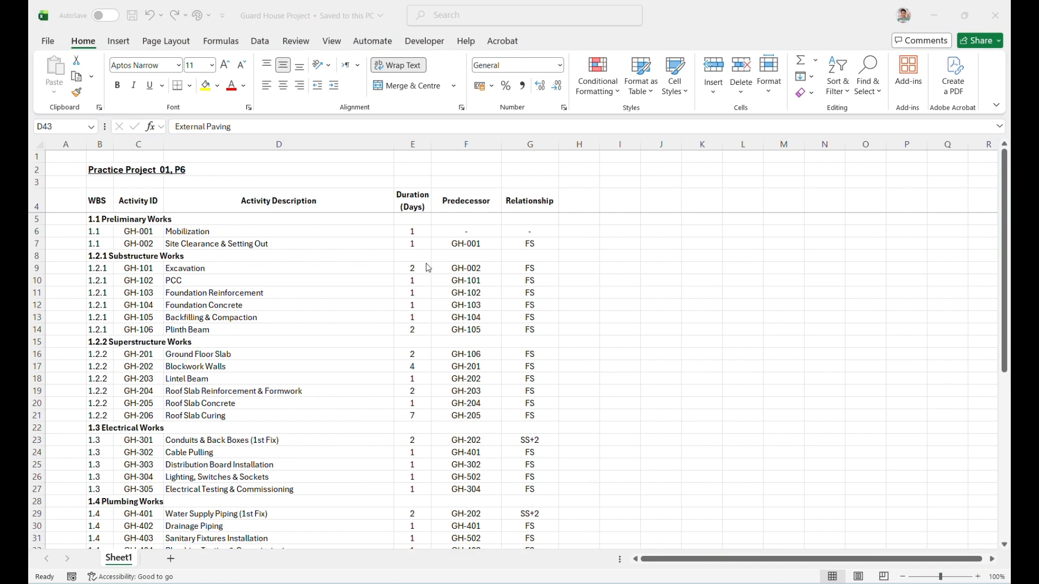
{"action": "scroll", "coordinate": [426, 263], "scroll_direction": "down", "scroll_amount": 9}
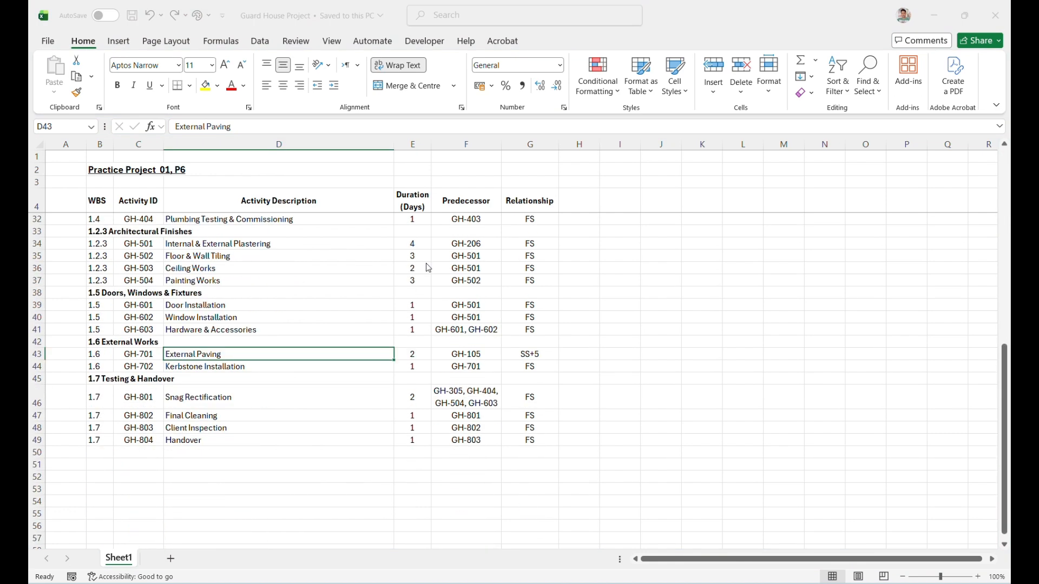
- Switch to Primavera P6 and start a new project in the Enterprise EPS with ID GH and name "Guard House Const. Proj."
{"action": "key", "text": "alt+Tab"}
{"action": "key", "text": "alt+Tab"}
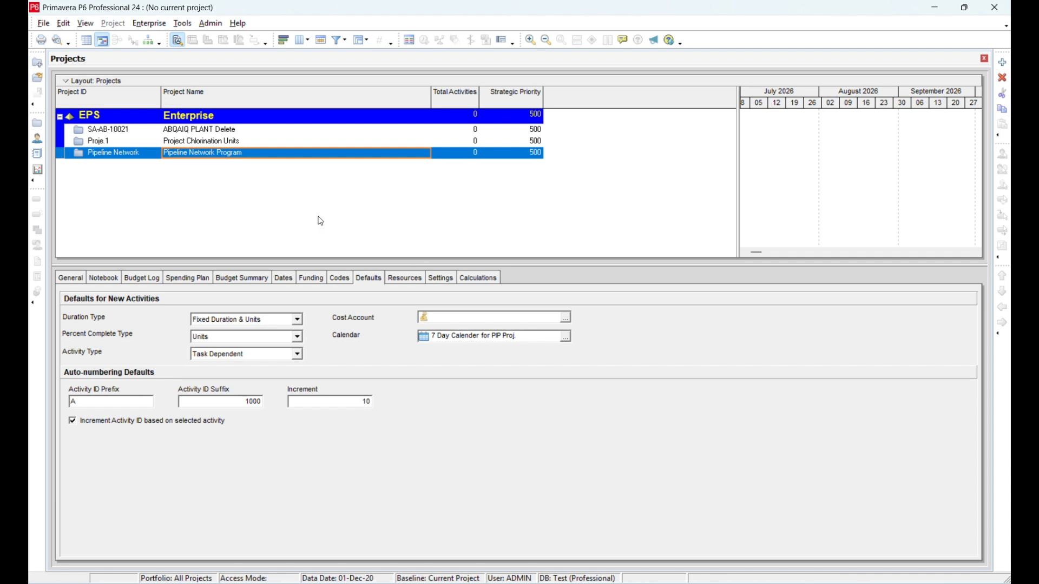
{"action": "left_click", "coordinate": [154, 24]}
{"action": "left_click", "coordinate": [634, 201]}
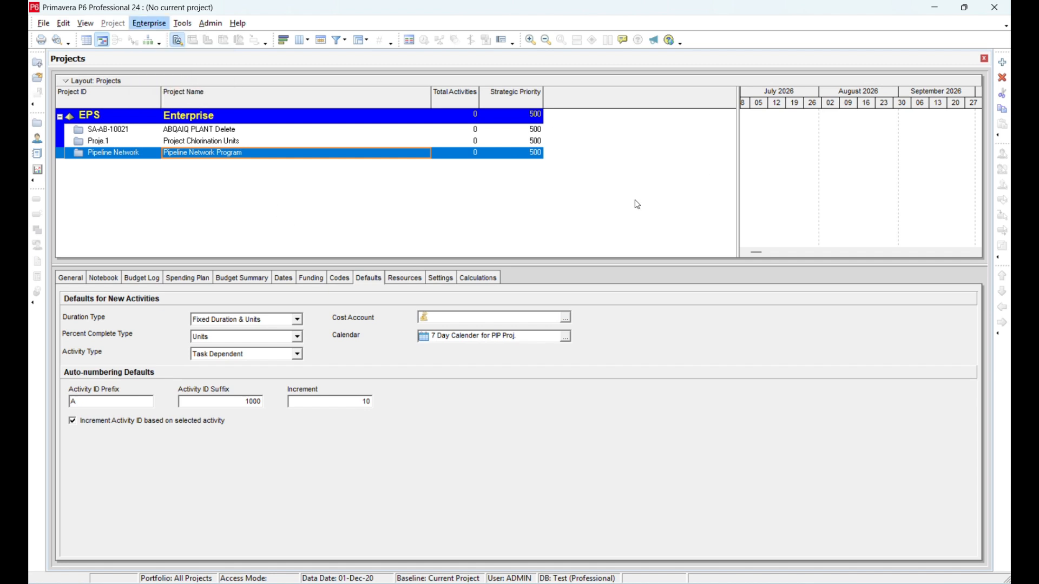
{"action": "left_click", "coordinate": [1003, 62]}
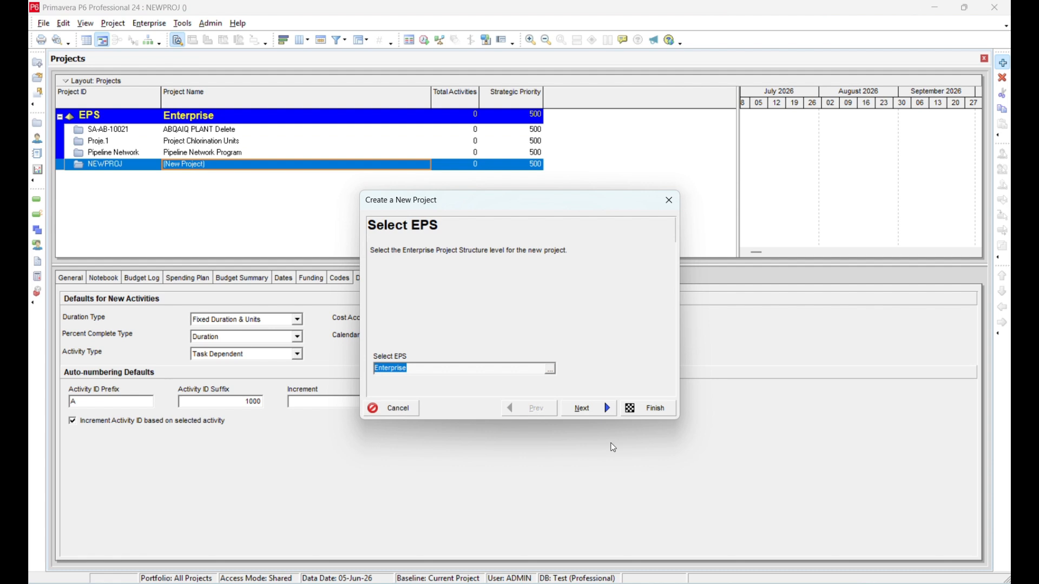
{"action": "left_click", "coordinate": [599, 410]}
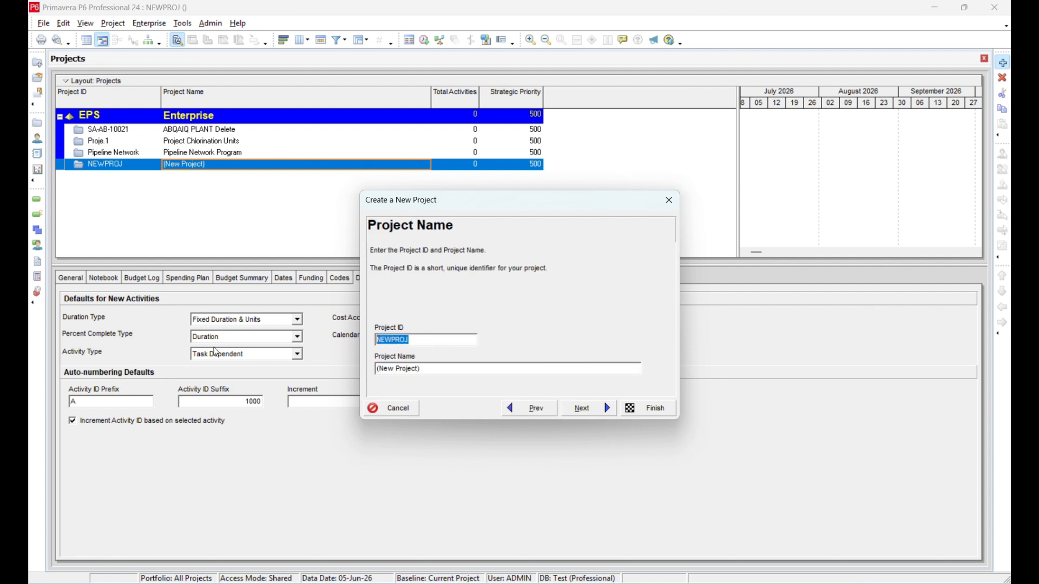
{"action": "type", "text": "GH"}
{"action": "key", "text": "Tab"}
{"action": "type", "text": "G"}
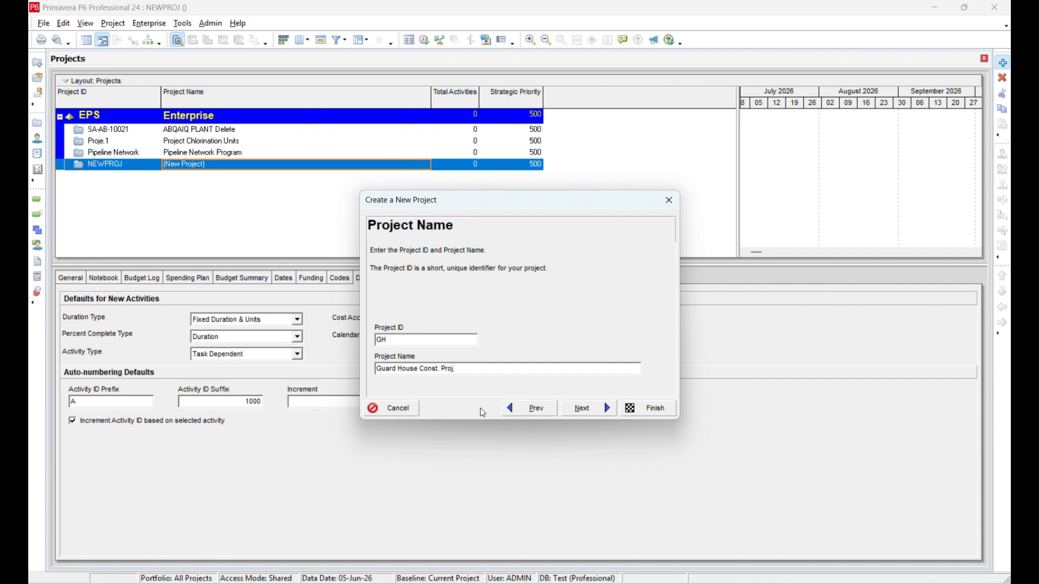
{"action": "left_click", "coordinate": [584, 409]}
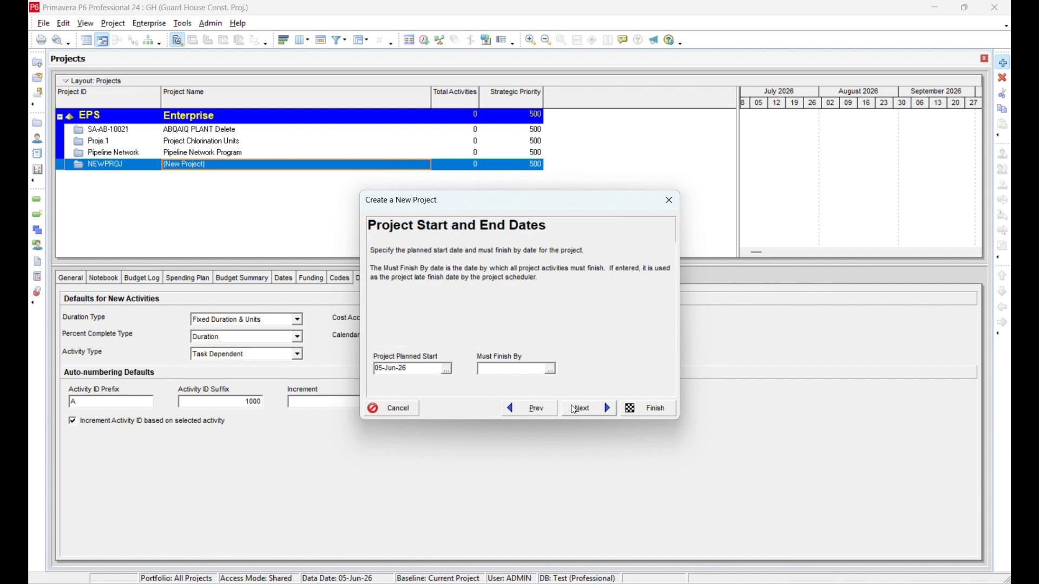
- Set the project's planned start to 01-Jul-26 and finish creating it with the remaining wizard defaults
{"action": "left_click", "coordinate": [447, 370]}
{"action": "left_click", "coordinate": [532, 159]}
{"action": "left_click", "coordinate": [461, 201]}
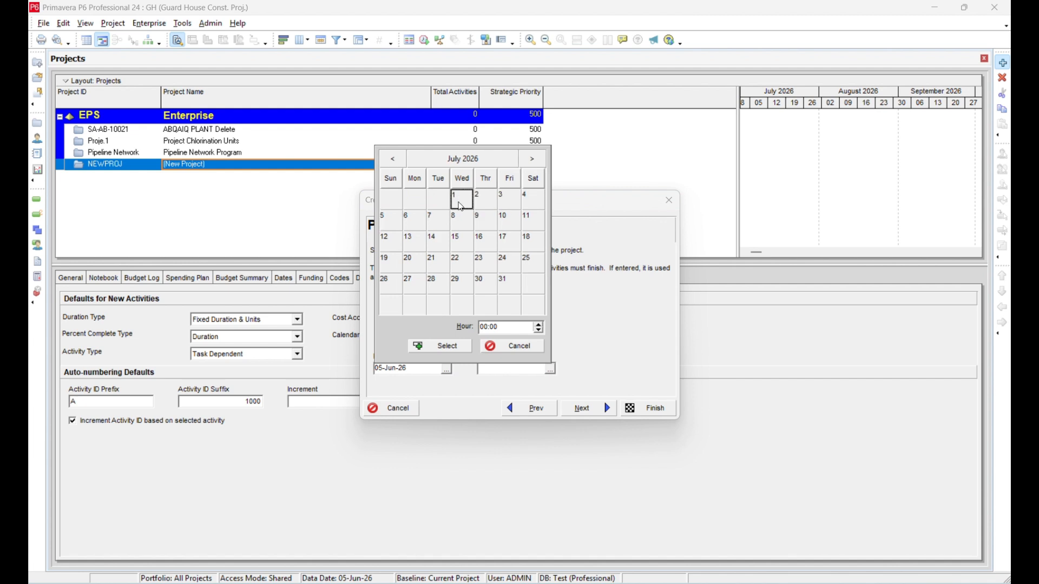
{"action": "left_click", "coordinate": [439, 346]}
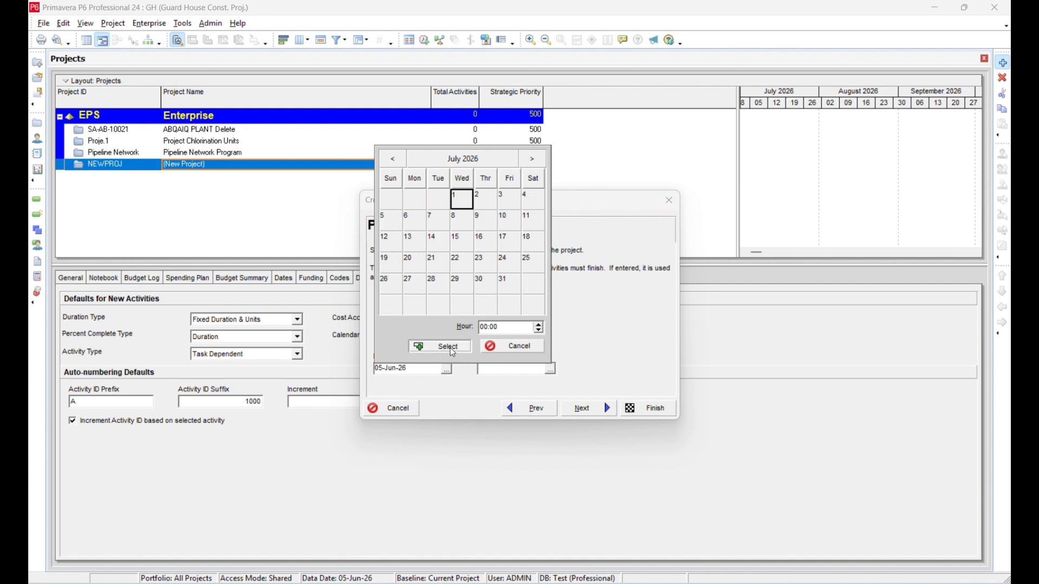
{"action": "left_click", "coordinate": [608, 410]}
{"action": "left_click", "coordinate": [609, 410]}
{"action": "left_click", "coordinate": [608, 410]}
{"action": "left_click", "coordinate": [648, 409]}
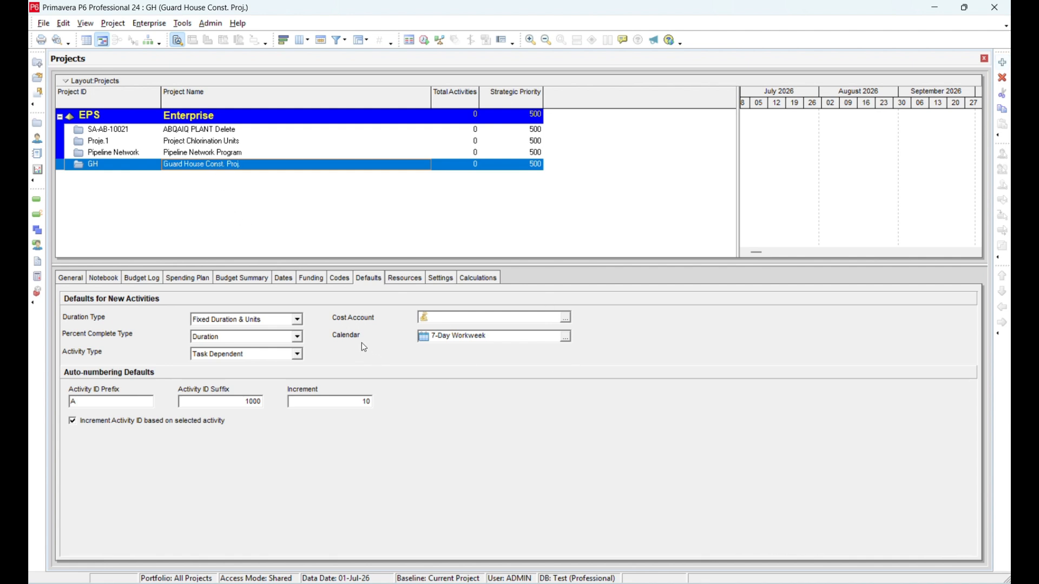
- Look over the available default calendars without changing the choice, and open the Guard House Const. Proj. project
{"action": "left_click", "coordinate": [566, 337]}
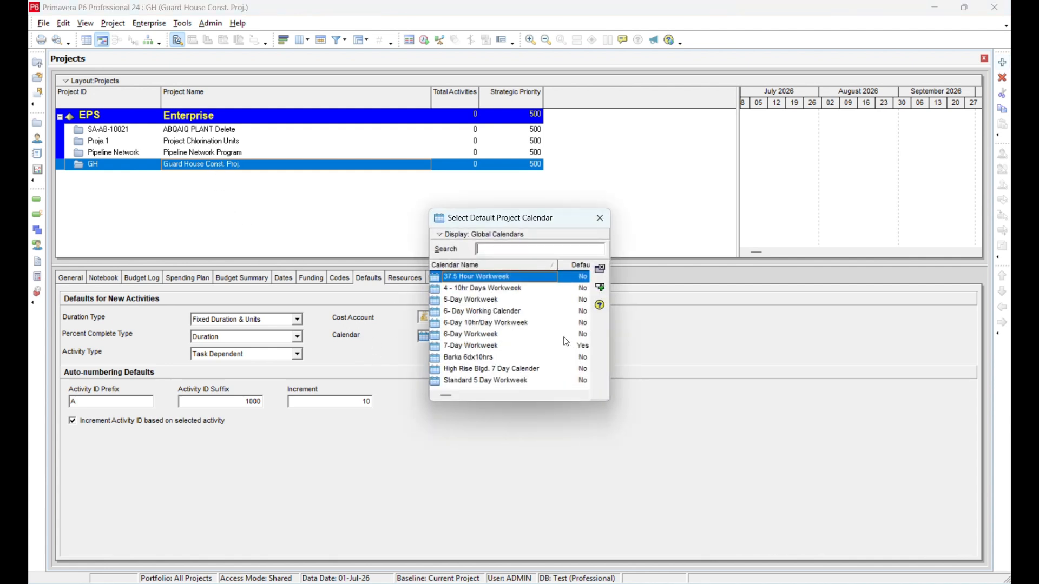
{"action": "key", "text": "Escape"}
{"action": "right_click", "coordinate": [133, 166]}
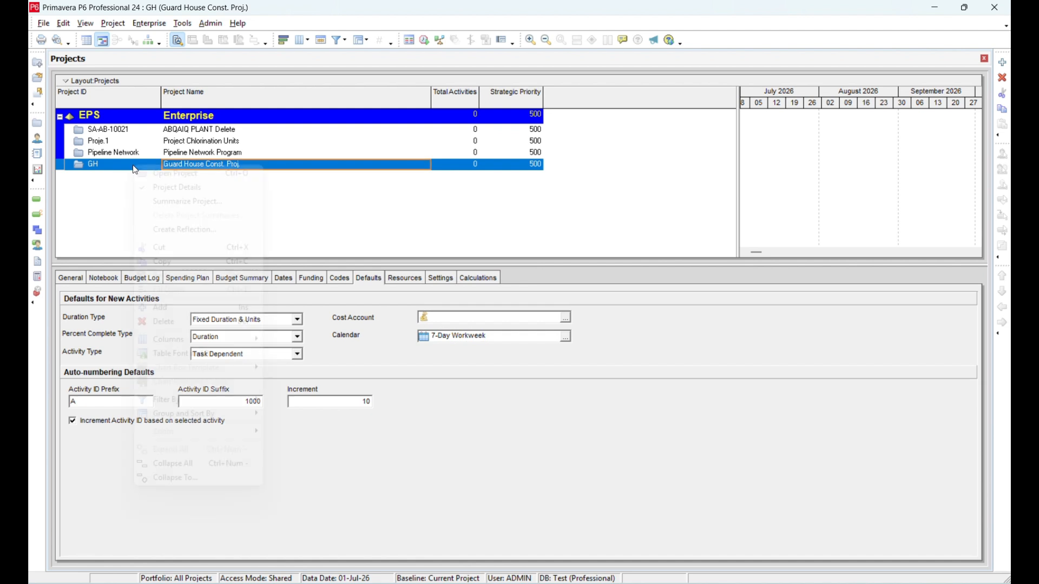
{"action": "left_click", "coordinate": [171, 168]}
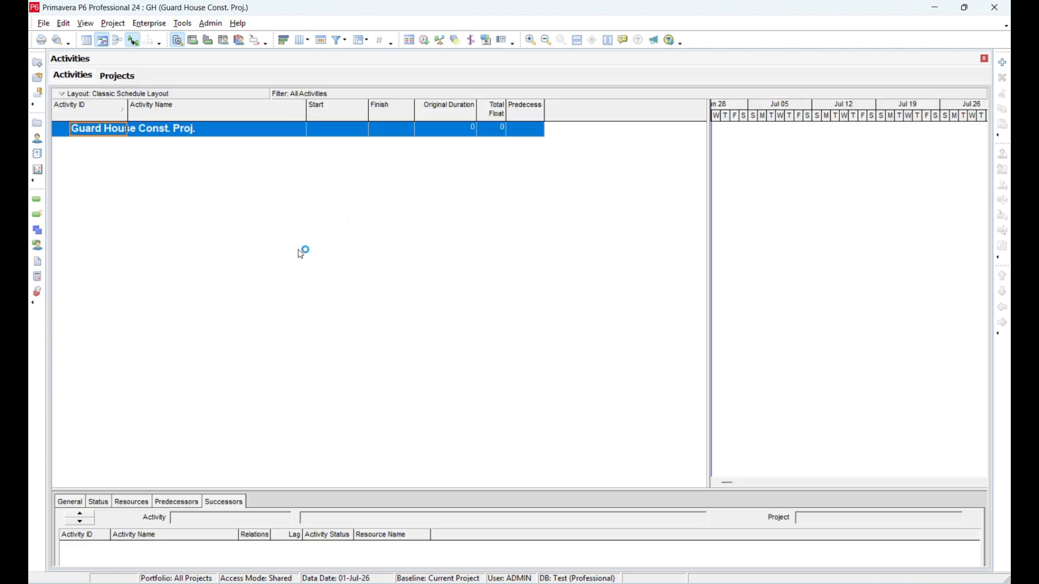
- Switch to the Excel activity list and examine its WBS headings from 1.1 Preliminary Works to 1.7 Testing & Handover
{"action": "key", "text": "alt+Tab"}
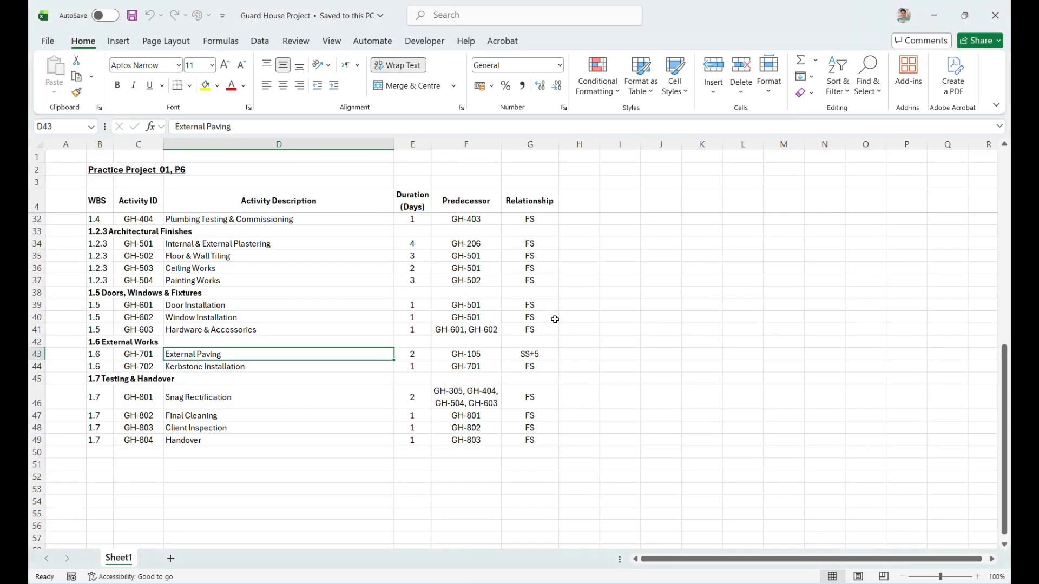
{"action": "scroll", "coordinate": [163, 362], "scroll_direction": "up", "scroll_amount": 9}
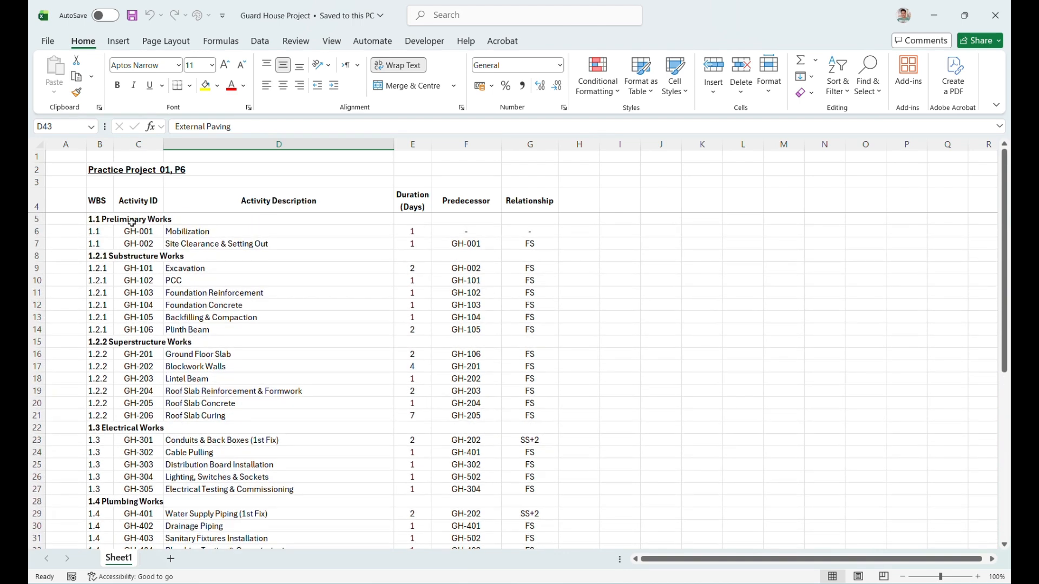
{"action": "left_click", "coordinate": [107, 220]}
{"action": "left_click", "coordinate": [101, 341]}
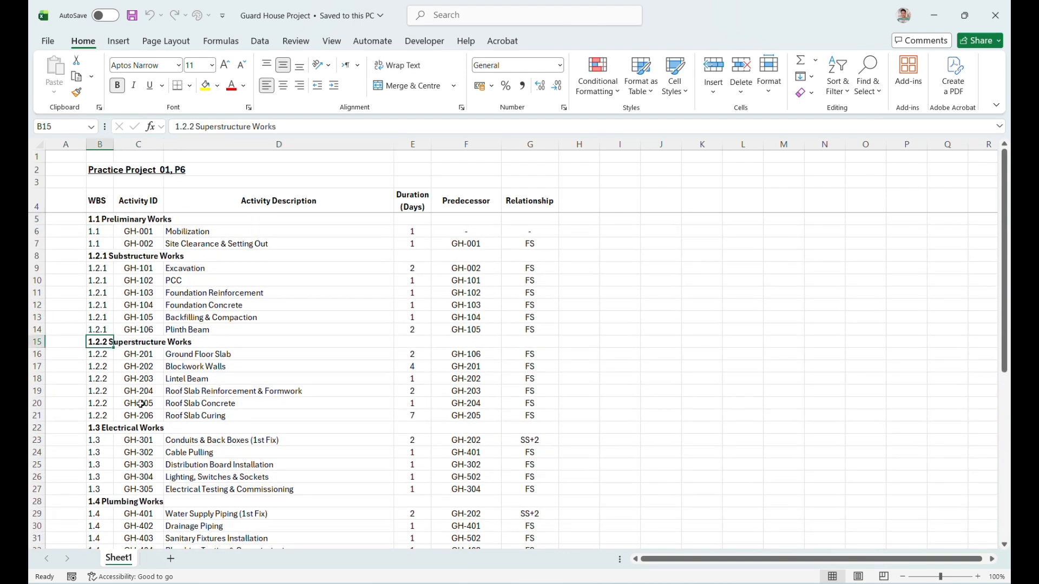
{"action": "scroll", "coordinate": [295, 386], "scroll_direction": "down", "scroll_amount": 10}
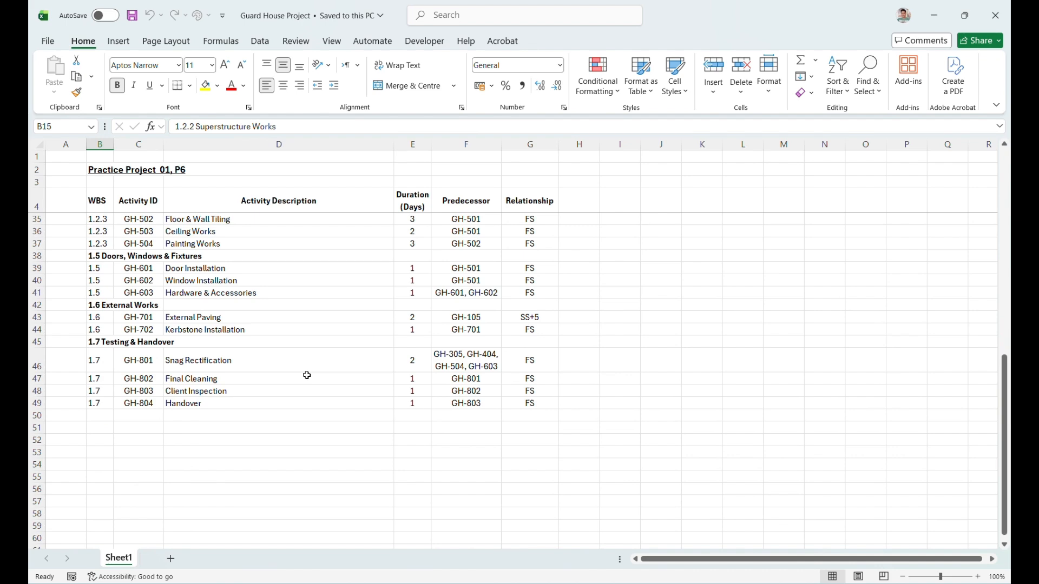
{"action": "key", "text": "alt+Tab"}
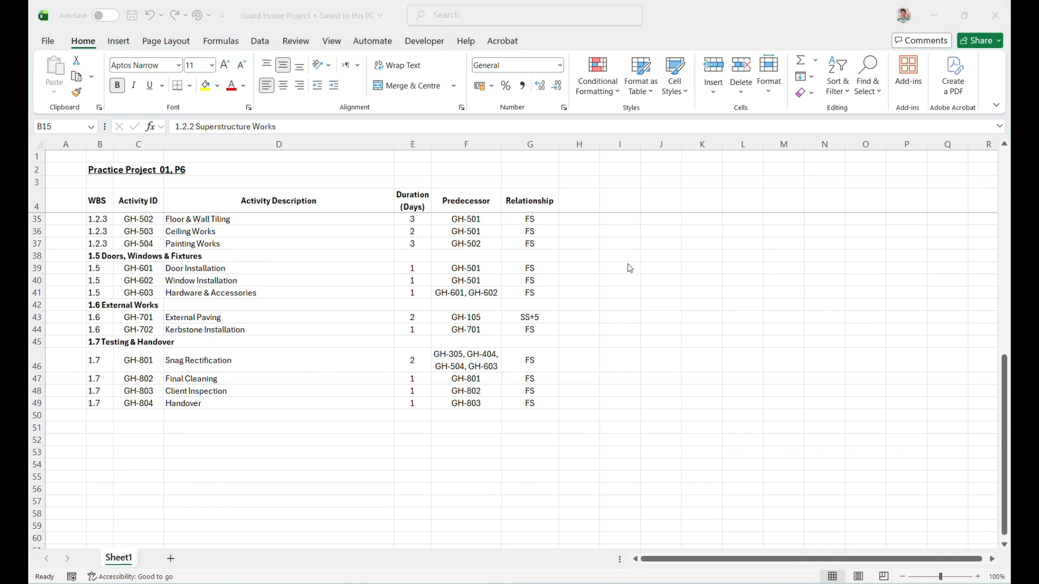
{"action": "scroll", "coordinate": [437, 448], "scroll_direction": "up", "scroll_amount": 6}
{"action": "scroll", "coordinate": [397, 444], "scroll_direction": "down", "scroll_amount": 5}
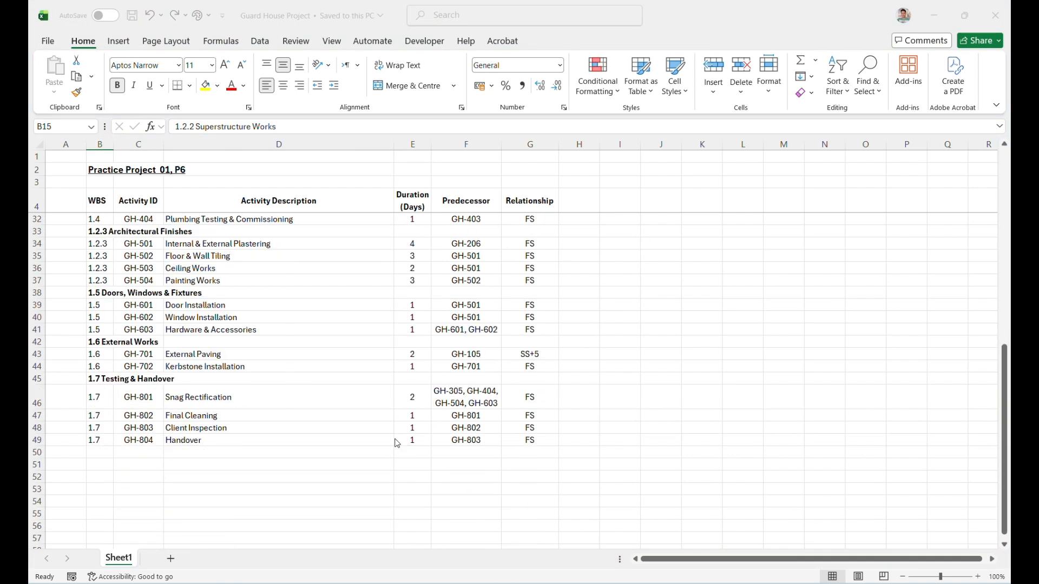
- Trace the WBS numbering back from 1.7 Testing & Handover, comparing the top-level headings with the 1.2 sub-levels
{"action": "left_click", "coordinate": [89, 378]}
{"action": "left_click", "coordinate": [94, 382]}
{"action": "scroll", "coordinate": [167, 399], "scroll_direction": "up", "scroll_amount": 1}
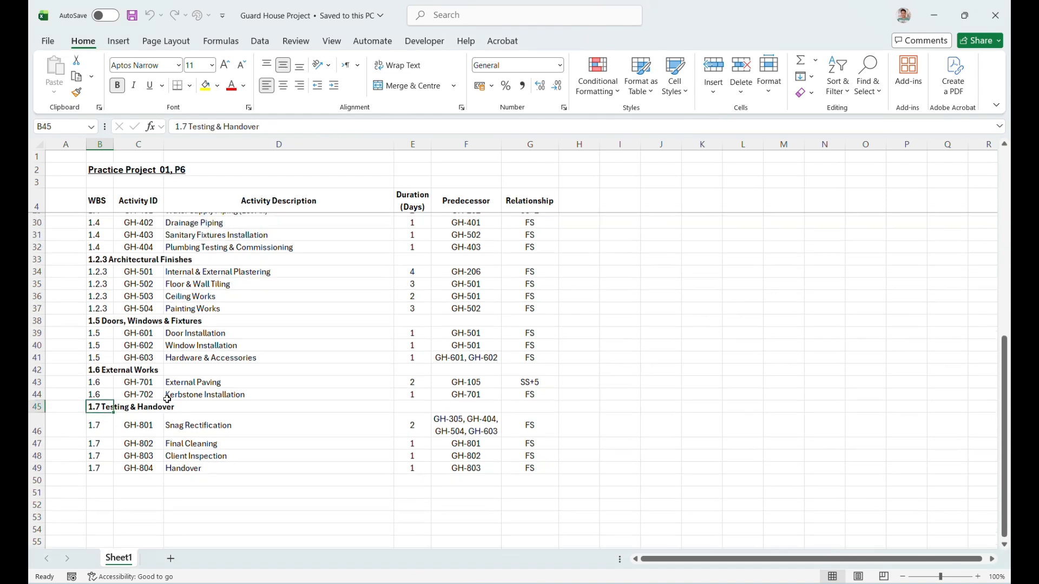
{"action": "scroll", "coordinate": [168, 399], "scroll_direction": "up", "scroll_amount": 4}
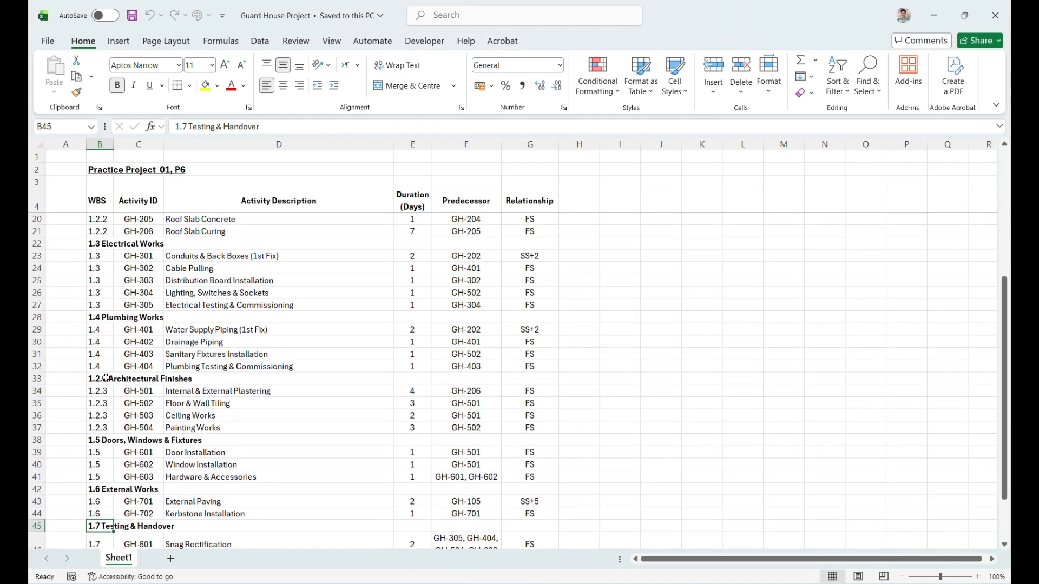
{"action": "scroll", "coordinate": [192, 396], "scroll_direction": "down", "scroll_amount": 1}
{"action": "left_click", "coordinate": [108, 343]}
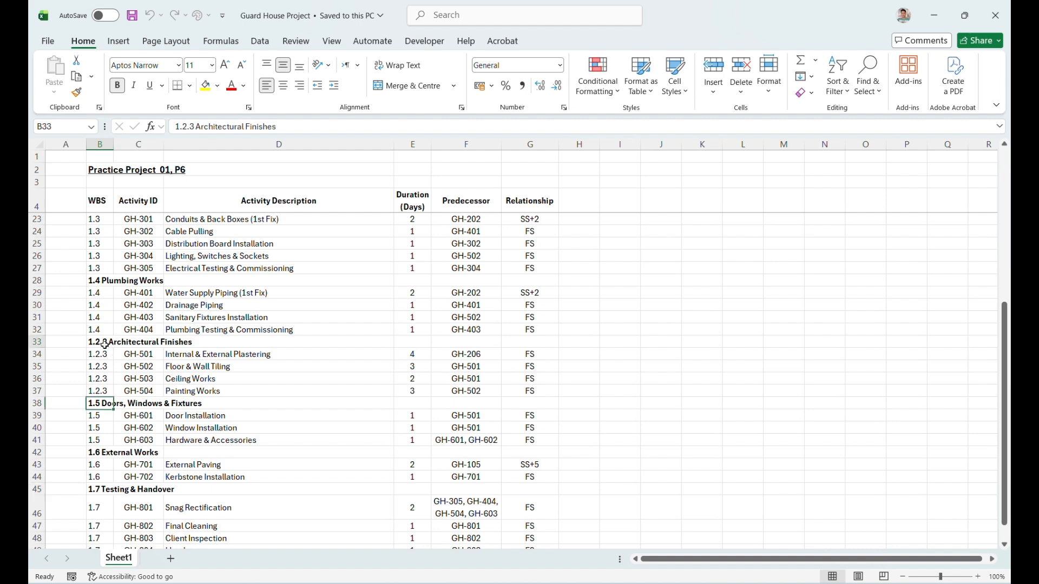
{"action": "scroll", "coordinate": [157, 391], "scroll_direction": "up", "scroll_amount": 4}
{"action": "left_click", "coordinate": [105, 270]}
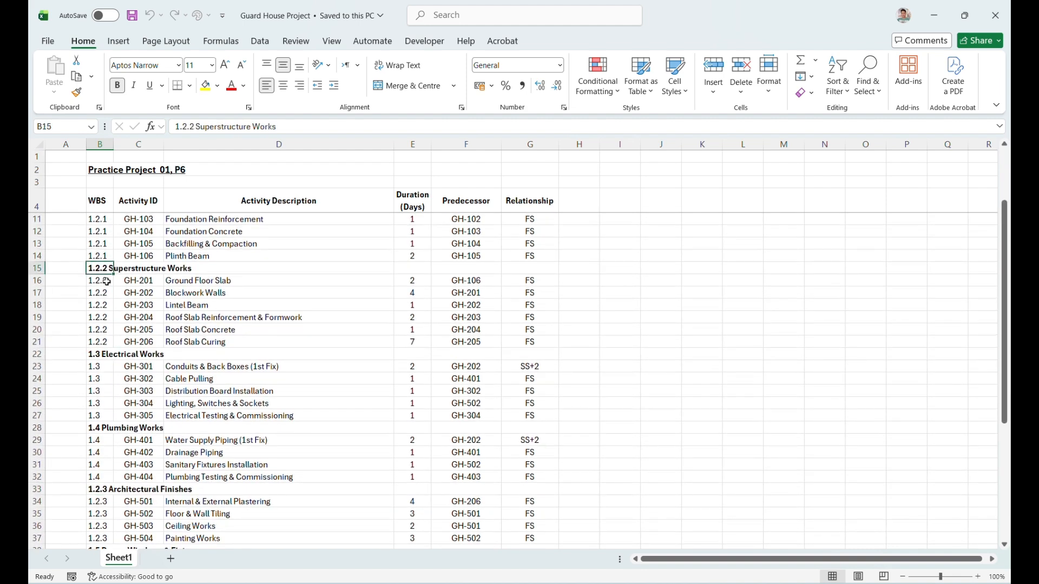
{"action": "left_click", "coordinate": [111, 357]}
{"action": "left_click", "coordinate": [111, 269]}
{"action": "scroll", "coordinate": [288, 376], "scroll_direction": "up", "scroll_amount": 2}
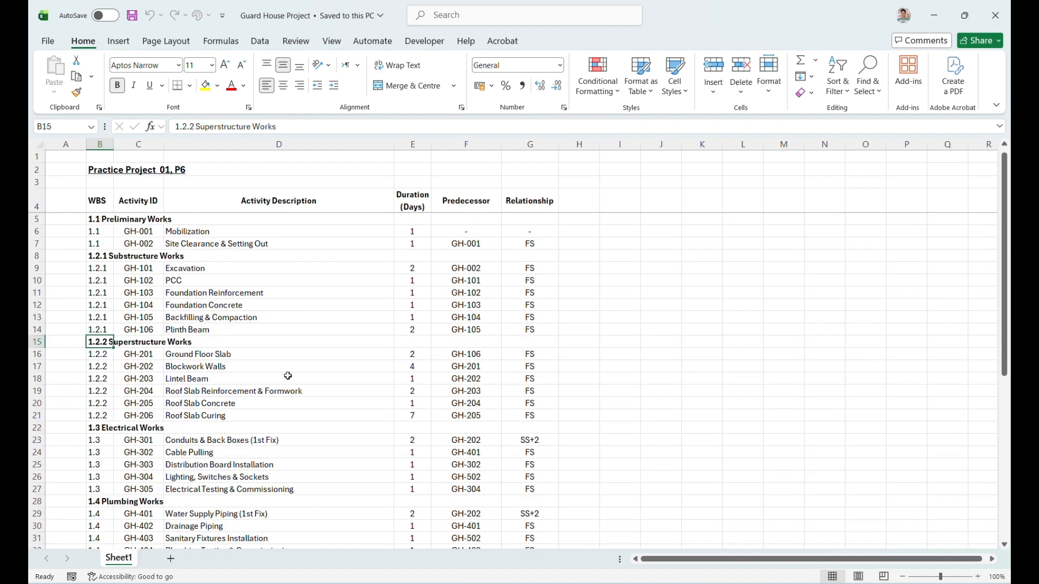
- Switch to Primavera P6, open the project's WBS and add two new WBS elements at the same level directly under GH
{"action": "key", "text": "alt+Tab"}
{"action": "key", "text": "alt+Tab"}
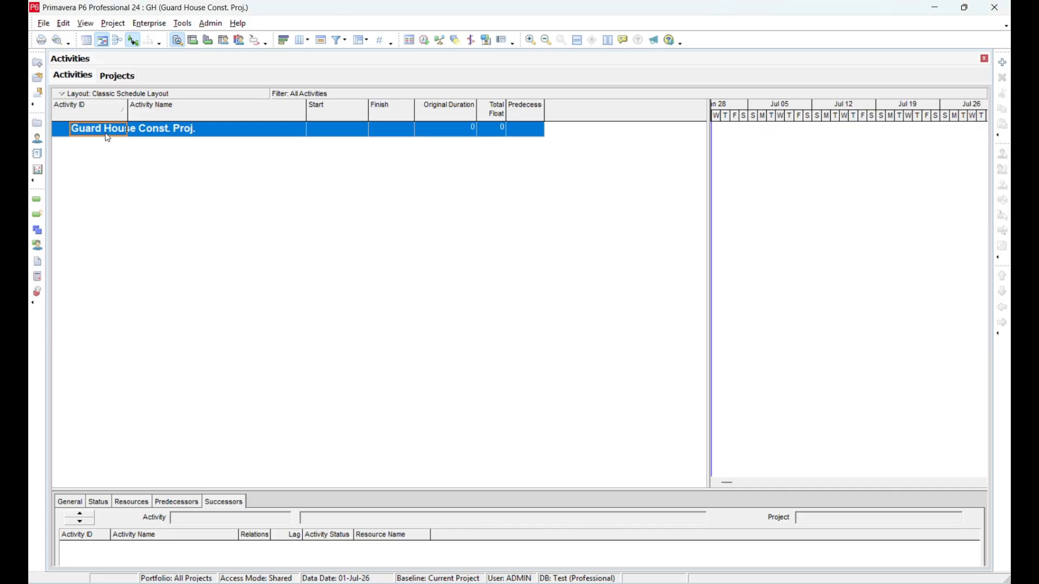
{"action": "left_click", "coordinate": [114, 24]}
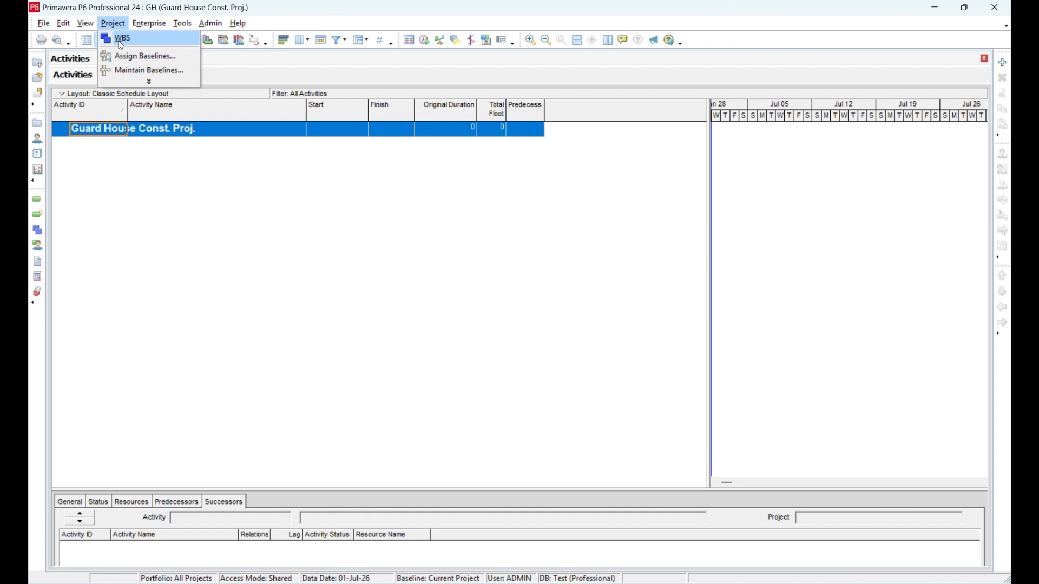
{"action": "left_click", "coordinate": [118, 40]}
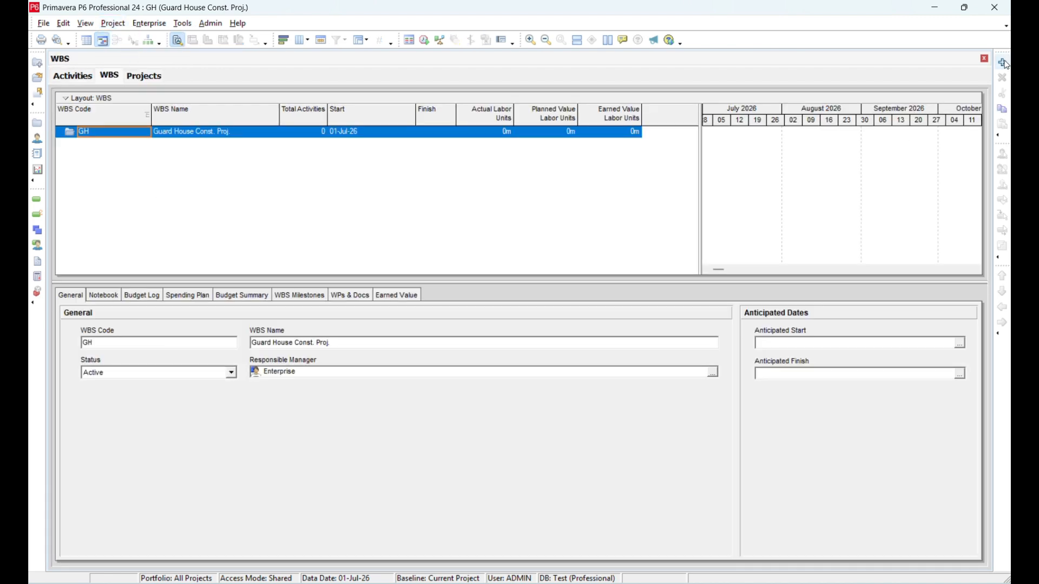
{"action": "left_click", "coordinate": [1002, 62]}
{"action": "left_click", "coordinate": [1002, 63]}
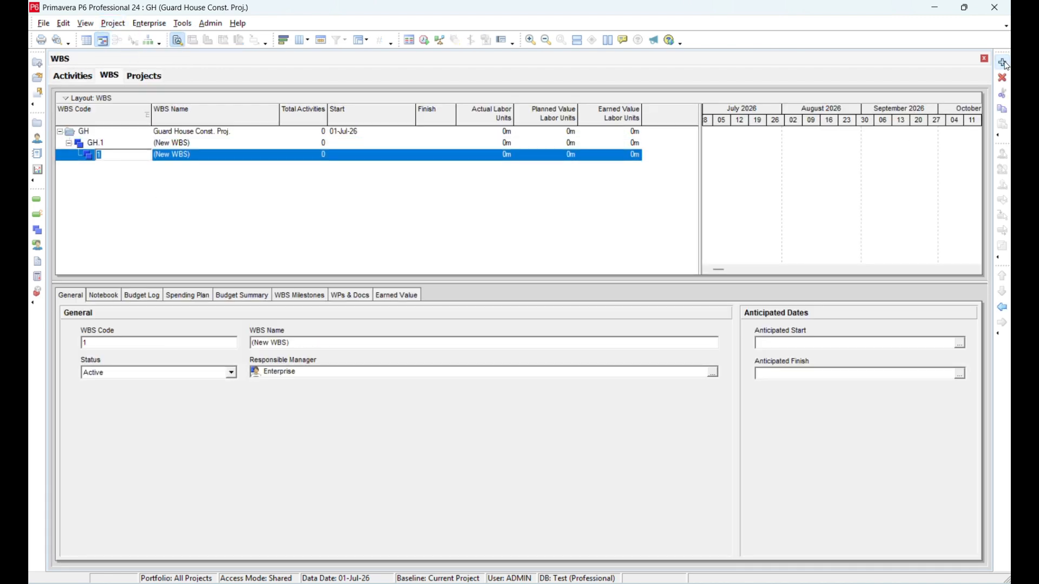
{"action": "left_click", "coordinate": [1001, 306]}
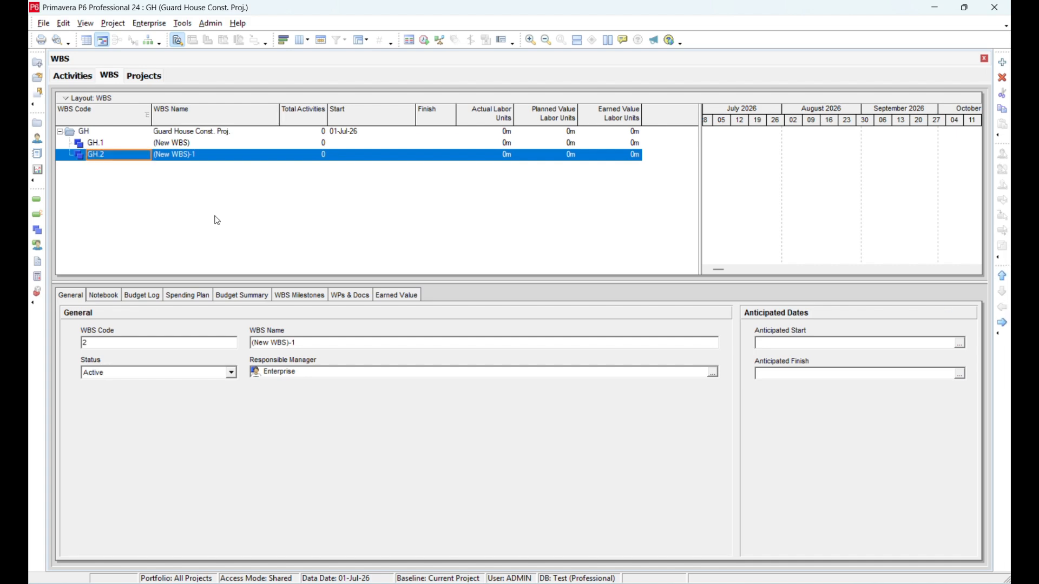
- Copy both new WBS elements and paste them under GH, including notebook, WBS milestones and WPs & Docs
{"action": "left_click_drag", "start_coordinate": [106, 144], "coordinate": [95, 153]}
{"action": "key", "text": "ctrl+c"}
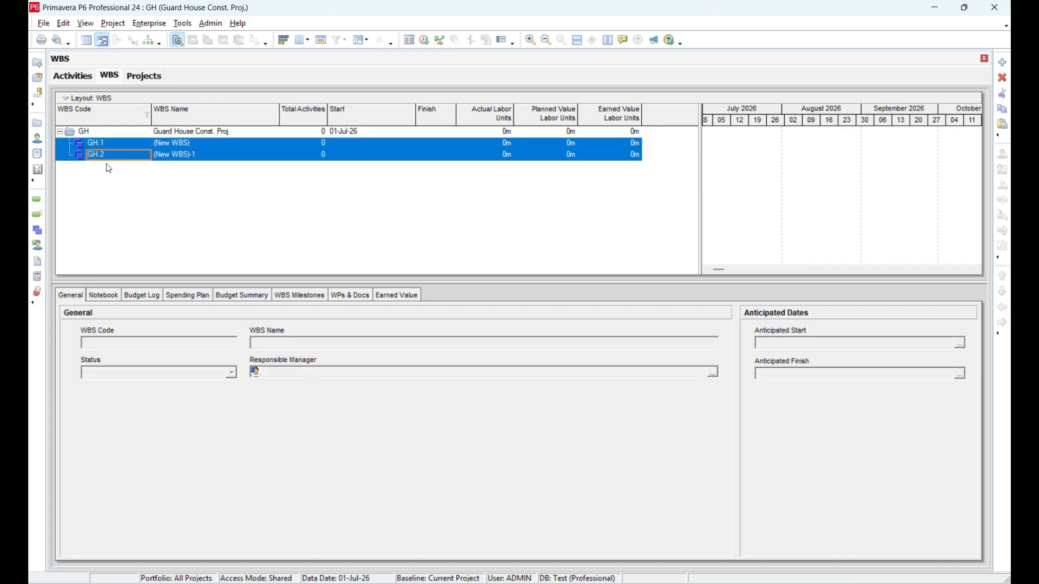
{"action": "left_click", "coordinate": [95, 132]}
{"action": "key", "text": "ctrl+v"}
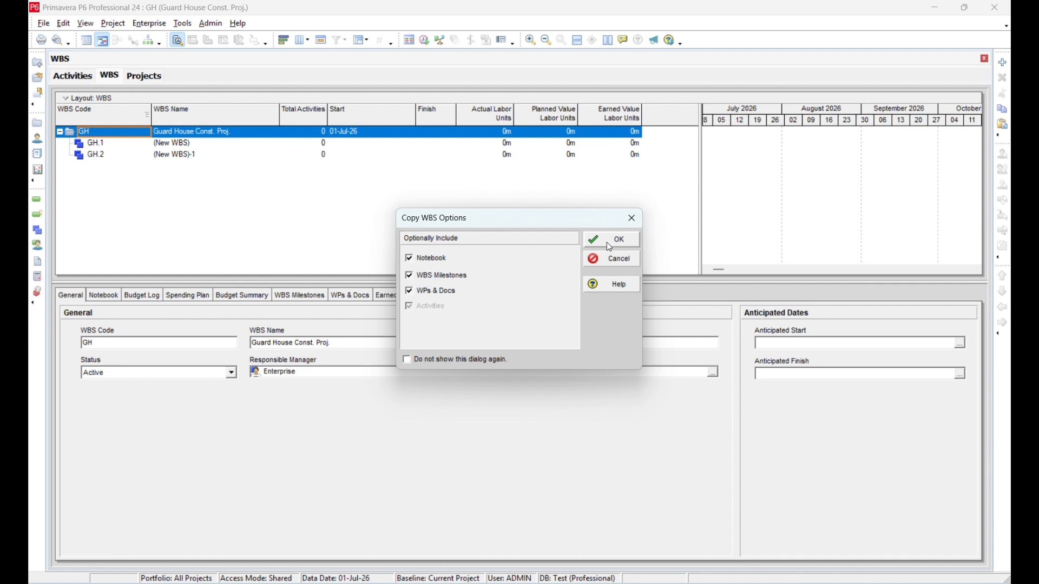
{"action": "left_click", "coordinate": [607, 241]}
- Copy the first three WBS elements under GH and paste them back under GH
{"action": "left_click", "coordinate": [133, 179], "text": "shift"}
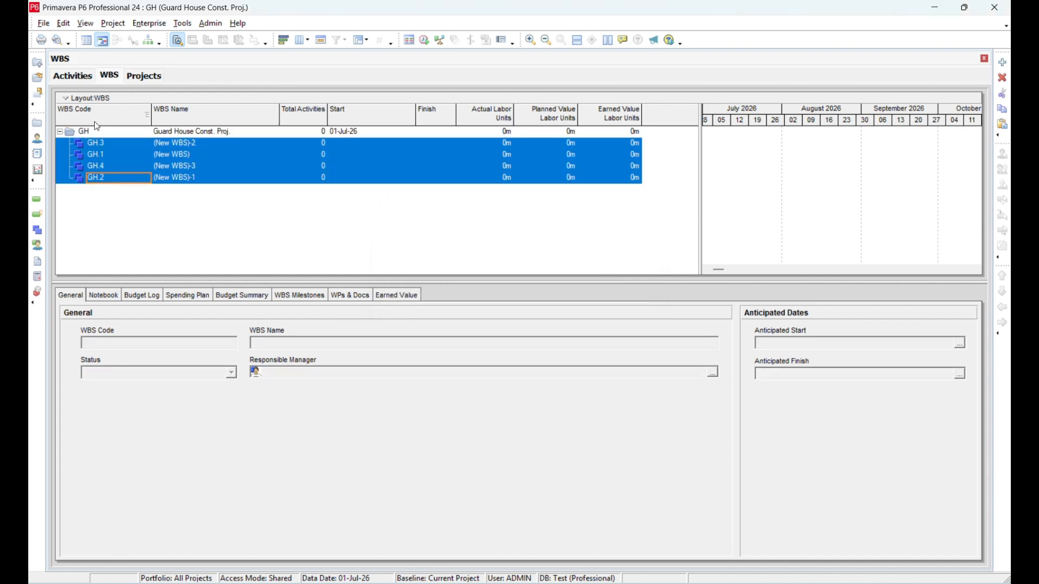
{"action": "left_click", "coordinate": [114, 167], "text": "shift"}
{"action": "left_click", "coordinate": [96, 130]}
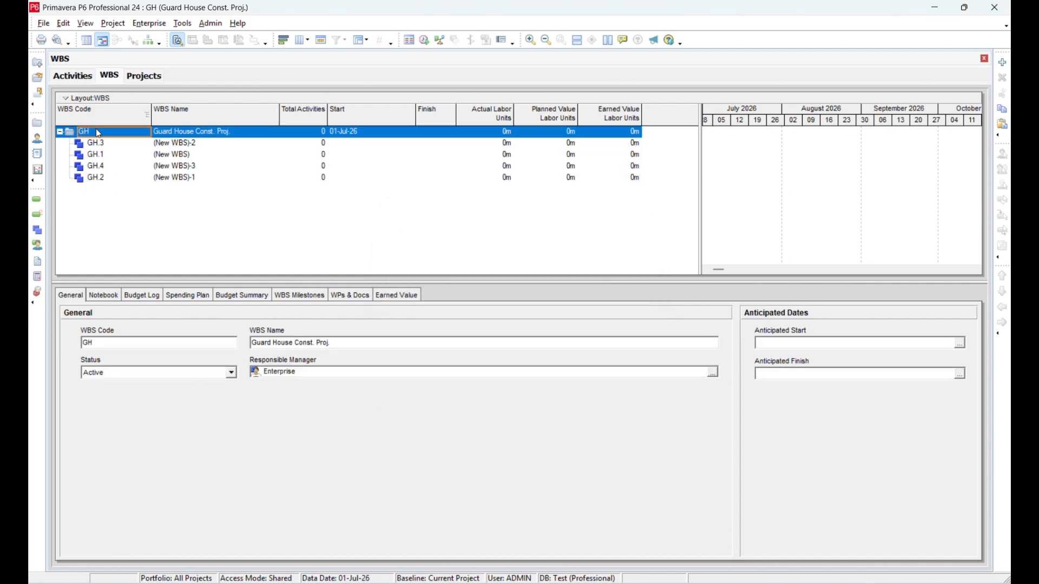
{"action": "key", "text": "ctrl+v"}
{"action": "left_click", "coordinate": [617, 244]}
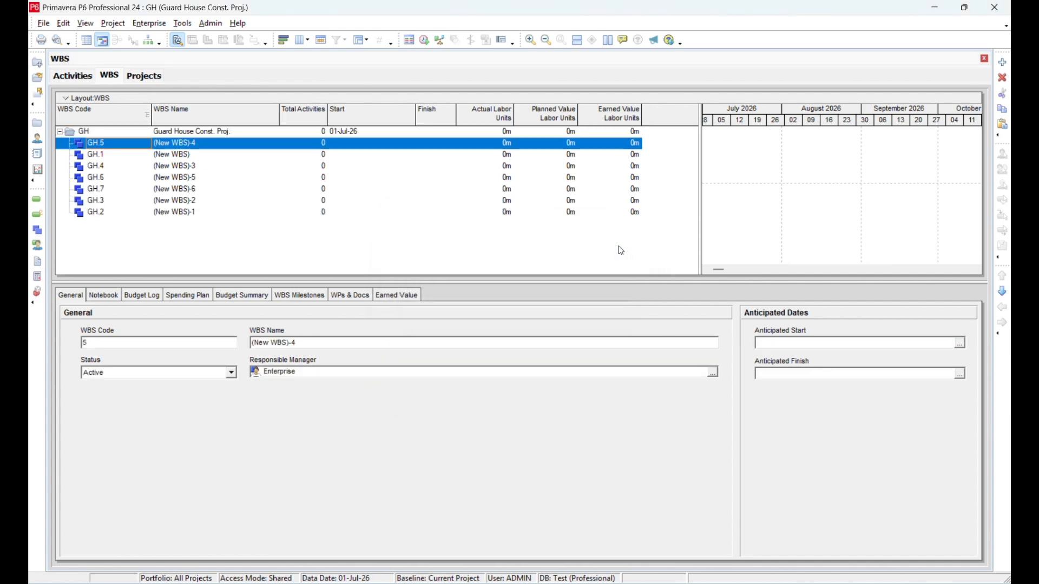
- Move GH.2 up the WBS list until it sits directly below GH.1
{"action": "left_click", "coordinate": [126, 114]}
{"action": "left_click", "coordinate": [126, 114]}
{"action": "left_click", "coordinate": [125, 109]}
{"action": "left_click", "coordinate": [118, 213]}
{"action": "left_click", "coordinate": [1004, 278]}
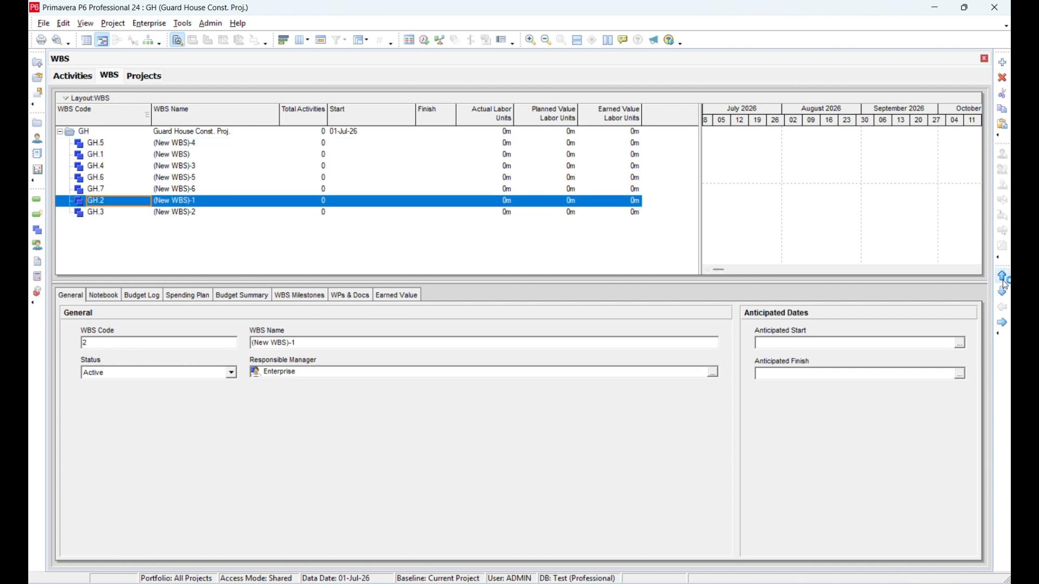
{"action": "left_click", "coordinate": [1003, 278]}
{"action": "left_click", "coordinate": [1004, 278]}
{"action": "left_click", "coordinate": [1004, 278]}
- Move GH.5 from the first place down the WBS list until it sits between GH.6 and GH.7
{"action": "left_click", "coordinate": [195, 145]}
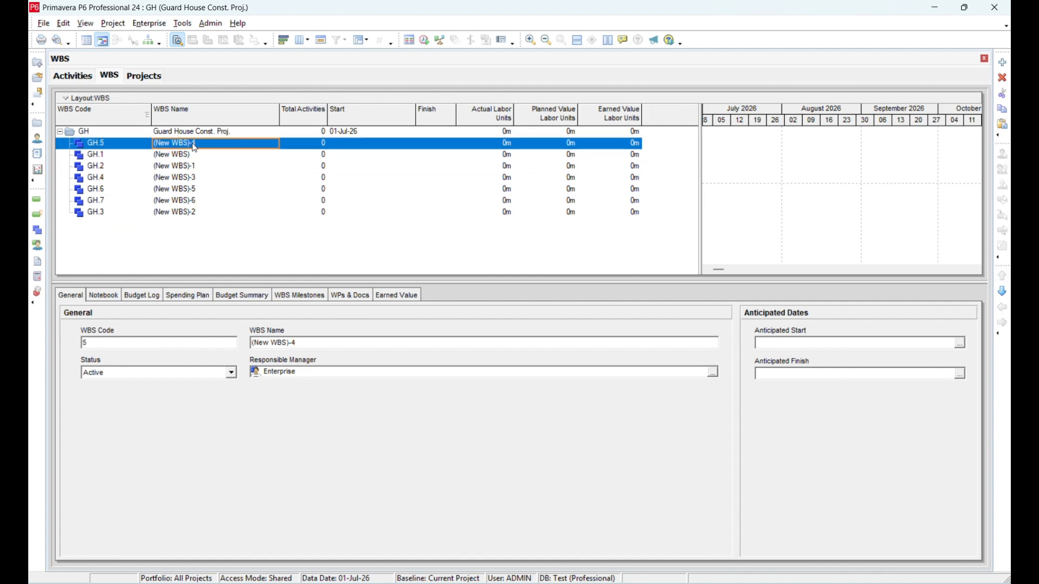
{"action": "left_click", "coordinate": [1002, 291]}
{"action": "left_click", "coordinate": [1002, 291]}
{"action": "left_click", "coordinate": [1002, 291]}
{"action": "left_click", "coordinate": [1003, 291]}
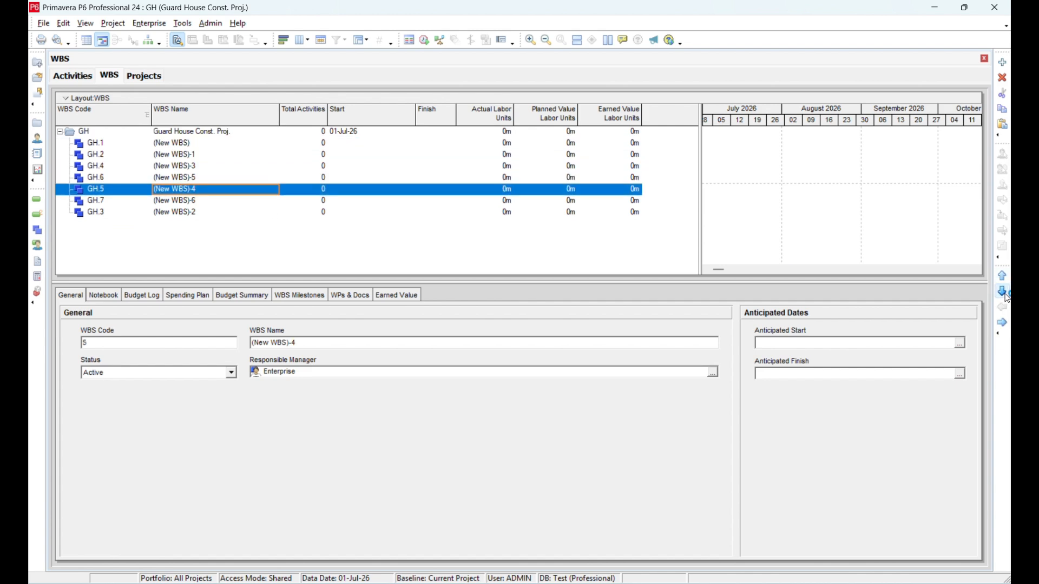
- Move GH.3 up from the end of the WBS list until it sits directly below GH.2
{"action": "left_click", "coordinate": [115, 214]}
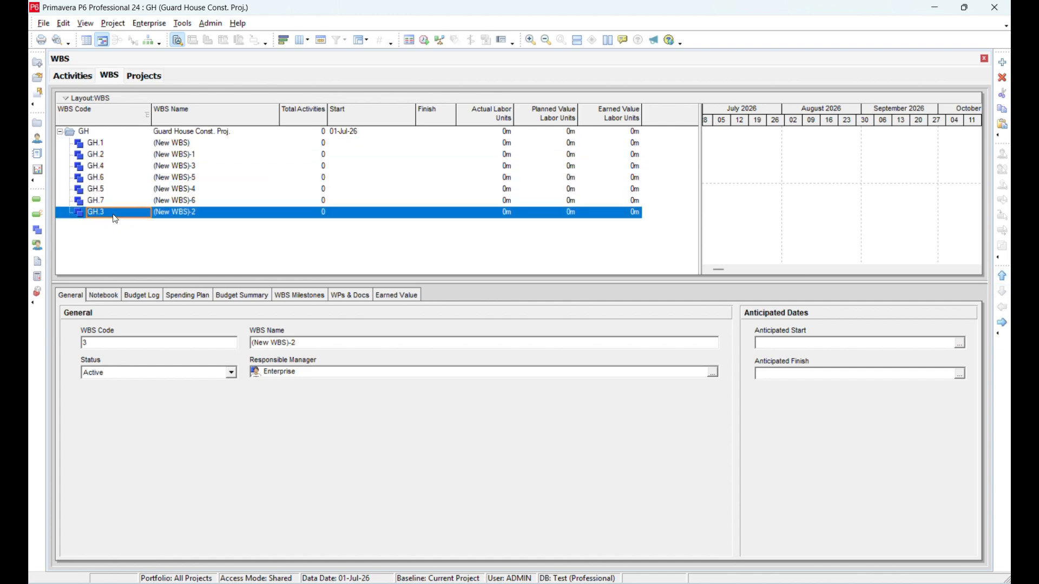
{"action": "left_click", "coordinate": [1002, 276]}
{"action": "left_click", "coordinate": [1002, 276]}
{"action": "left_click", "coordinate": [1003, 276]}
{"action": "left_click", "coordinate": [1002, 276]}
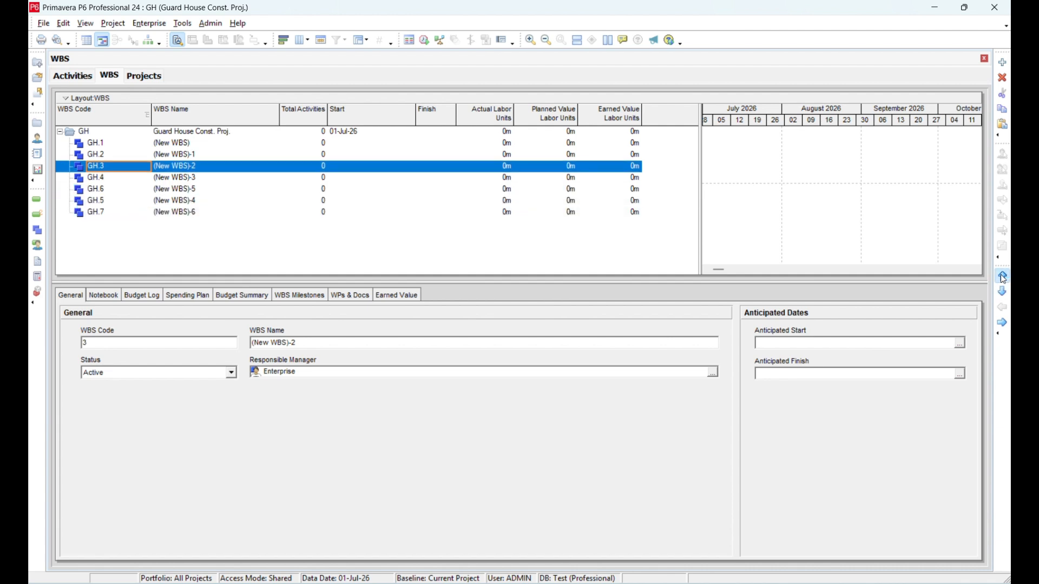
{"action": "left_click", "coordinate": [1002, 275]}
{"action": "left_click", "coordinate": [1003, 291]}
- Move GH.5 above GH.6 in the WBS list to complete the numerical order
{"action": "left_click", "coordinate": [107, 204]}
{"action": "left_click", "coordinate": [1002, 276]}
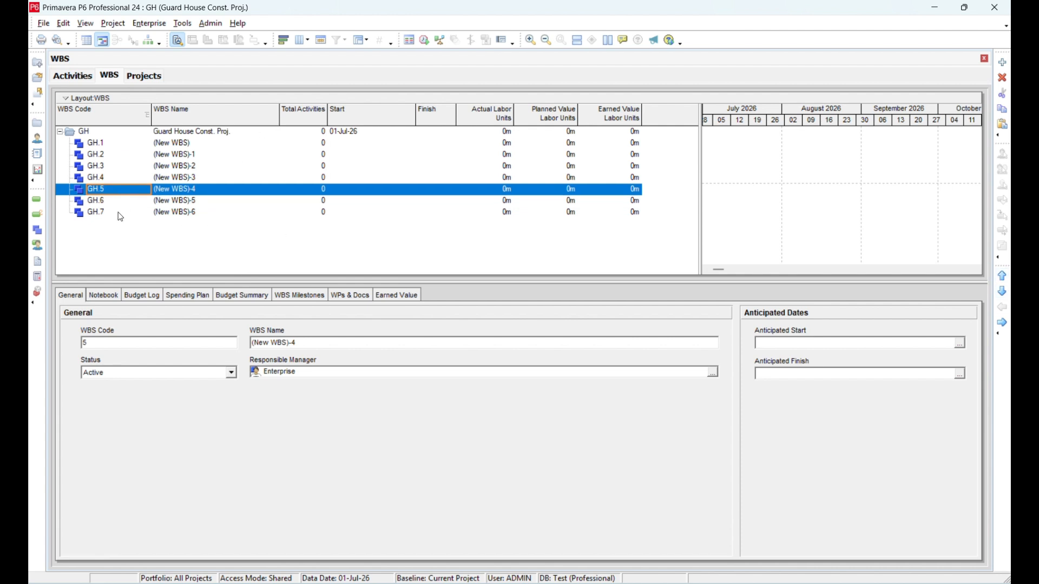
{"action": "left_click", "coordinate": [114, 215]}
- Copy "Preliminary Works" from the 1.1 heading in Excel and enter it as the name of GH.1 in Primavera P6
{"action": "left_click", "coordinate": [204, 144]}
{"action": "key", "text": "alt+Tab"}
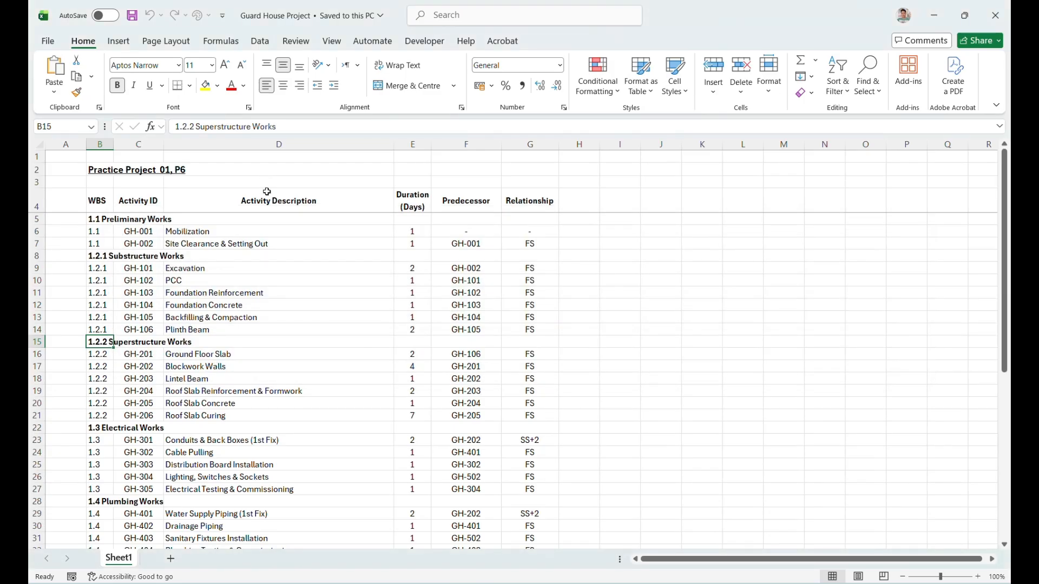
{"action": "left_click", "coordinate": [100, 219]}
{"action": "left_click_drag", "start_coordinate": [255, 126], "coordinate": [196, 127]}
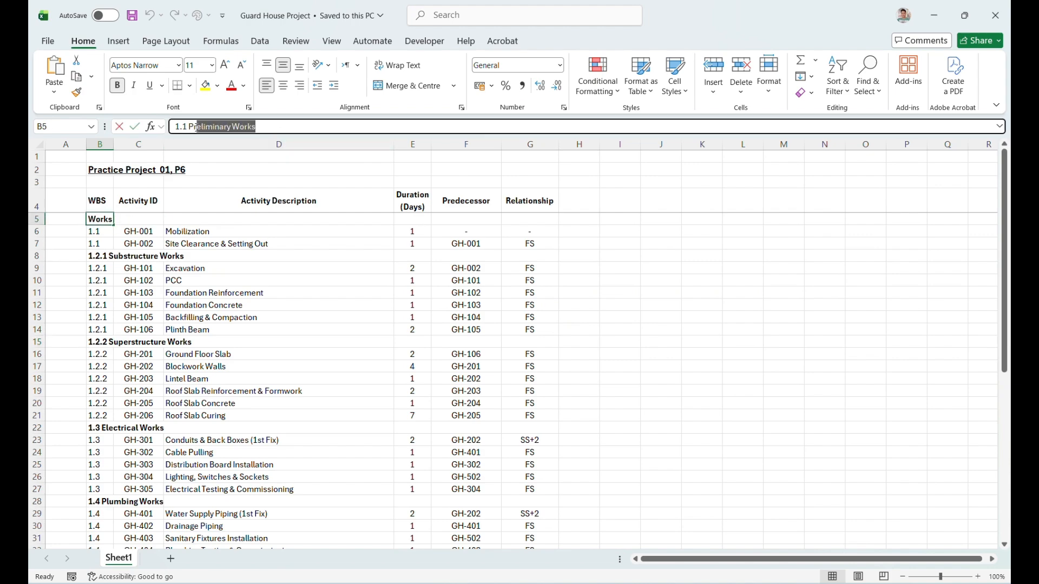
{"action": "key", "text": "alt+Tab"}
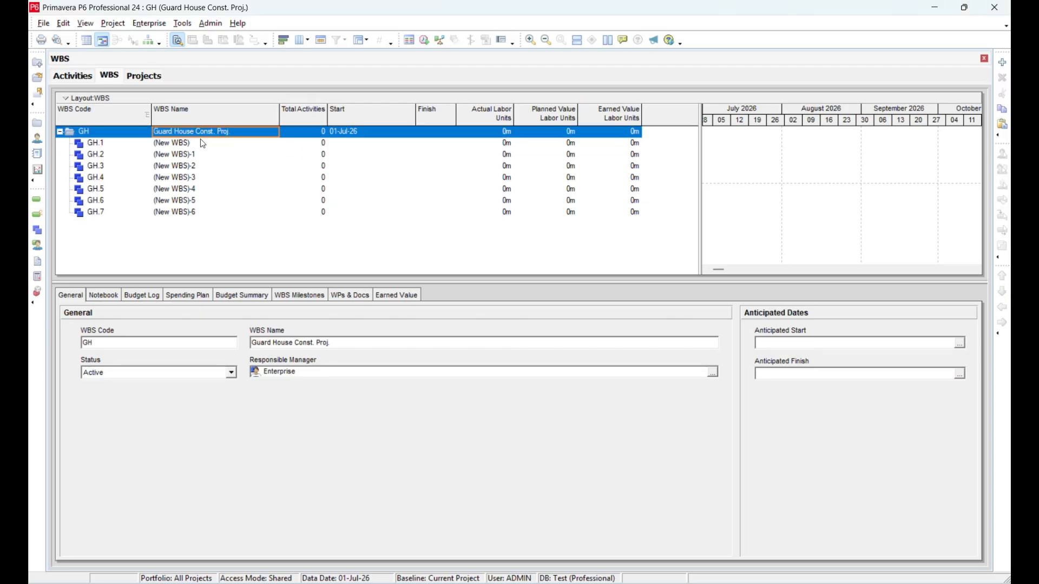
{"action": "left_click", "coordinate": [203, 144]}
{"action": "left_click", "coordinate": [202, 144]}
{"action": "type", "text": "Preliminary Works"}
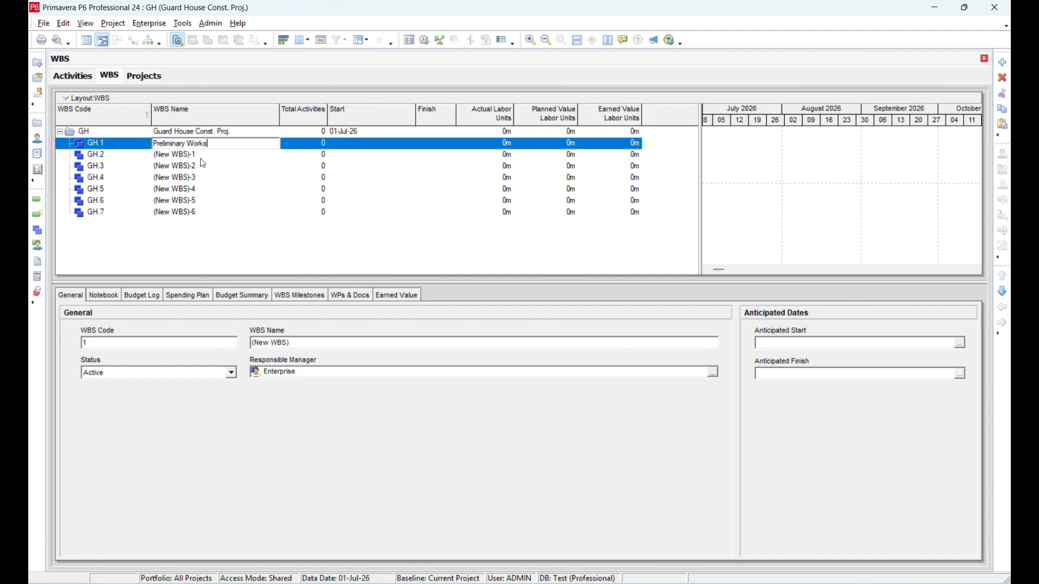
{"action": "left_click", "coordinate": [203, 158]}
- Check the 1.2 sub-headings in the Excel activity list and name GH.2 "Civil Works" in Primavera P6
{"action": "key", "text": "alt+Tab"}
{"action": "key", "text": "alt+Tab"}
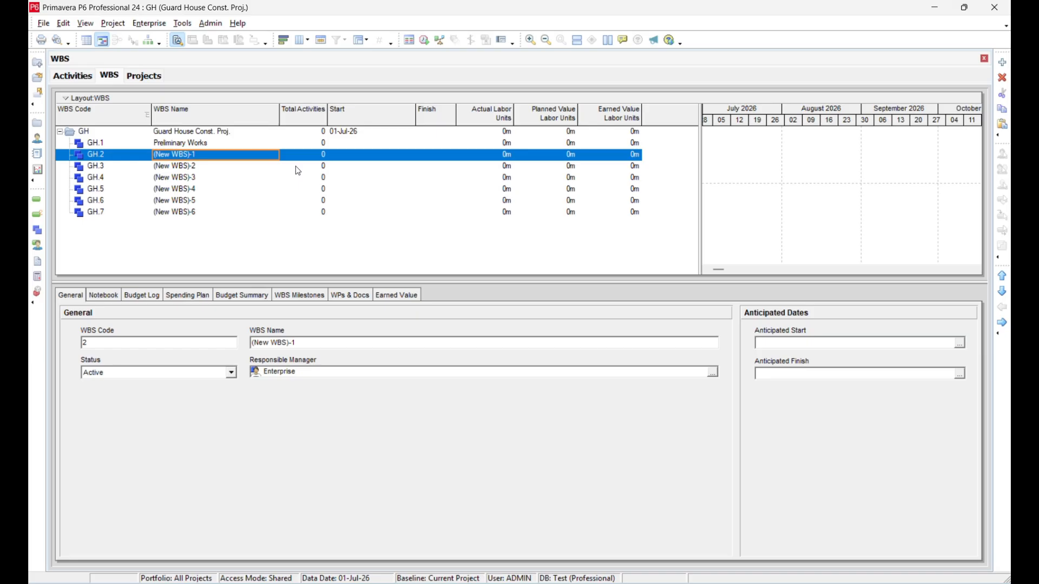
{"action": "key", "text": "alt+Tab"}
{"action": "left_click", "coordinate": [135, 340]}
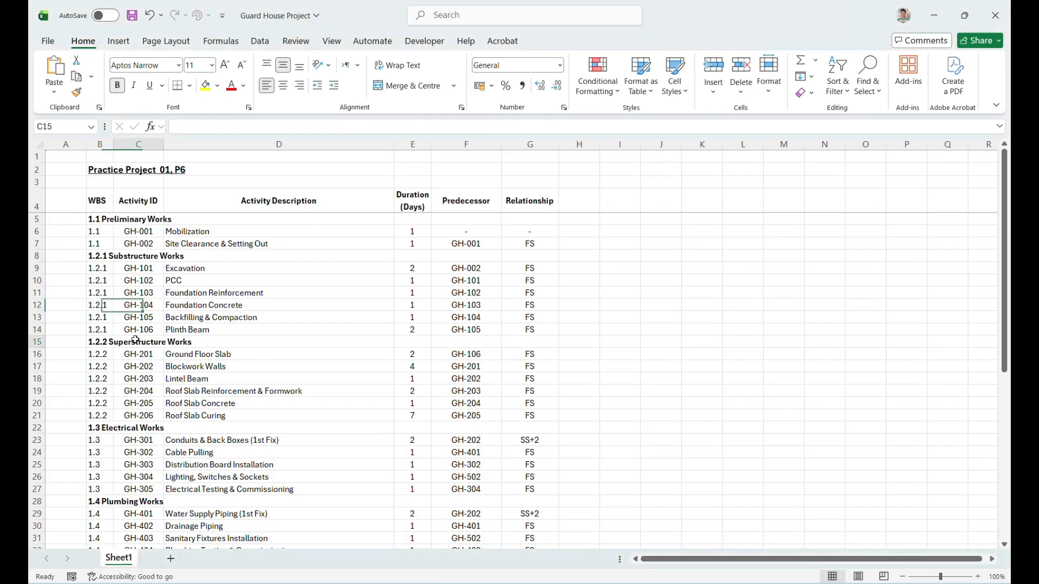
{"action": "key", "text": "alt+Tab"}
{"action": "left_click", "coordinate": [208, 155]}
{"action": "type", "text": "Civil W"}
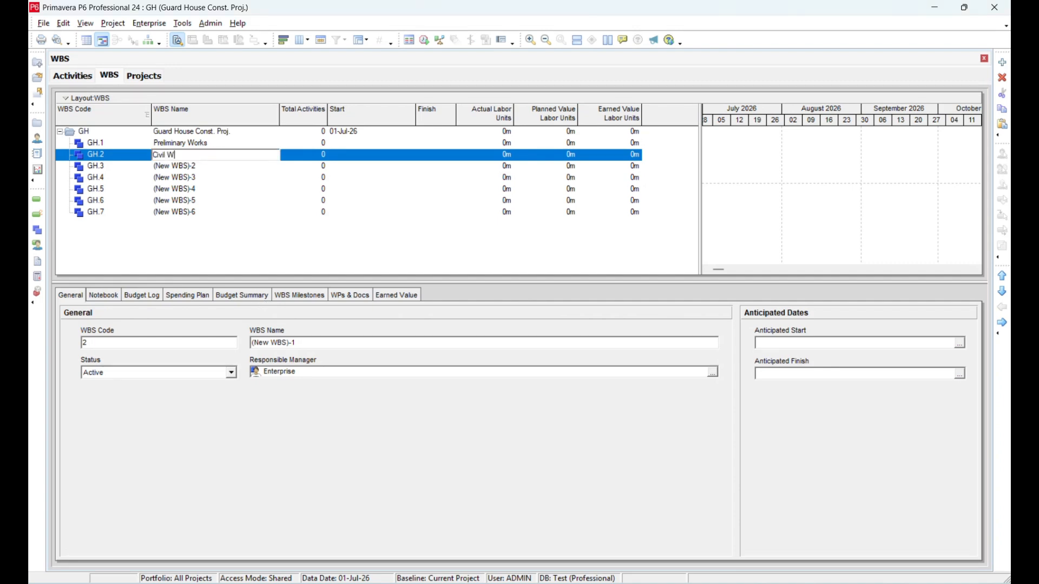
{"action": "type", "text": "orks"}
{"action": "key", "text": "Return"}
- Review headings 1.2.1 to 1.2.3 in Excel, and in Primavera P6 add a WBS element under Civil Works named "Sub. Structure"
{"action": "key", "text": "alt+Tab"}
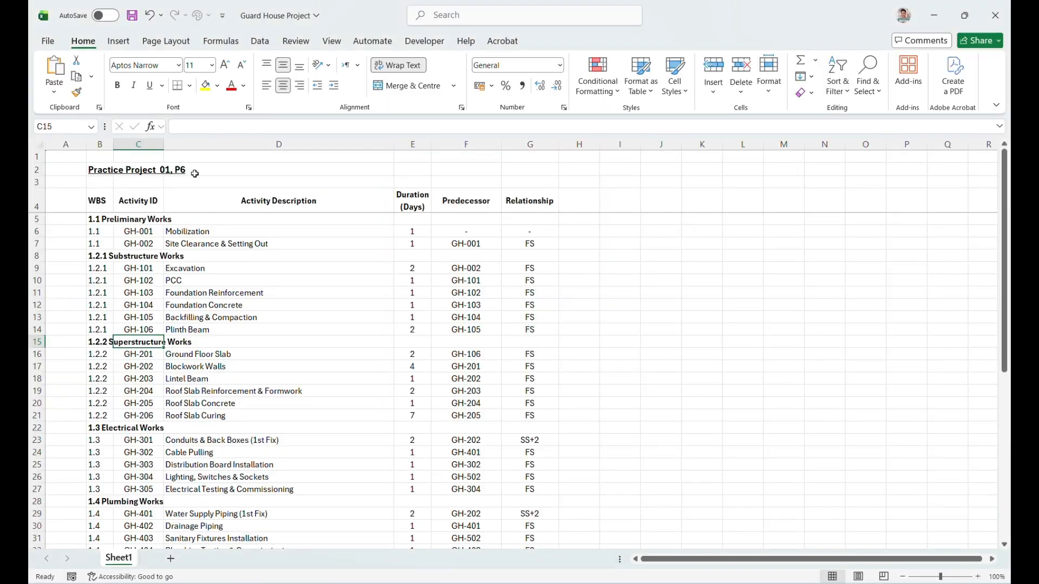
{"action": "left_click", "coordinate": [93, 256]}
{"action": "left_click", "coordinate": [107, 340]}
{"action": "scroll", "coordinate": [107, 340], "scroll_direction": "down", "scroll_amount": 6}
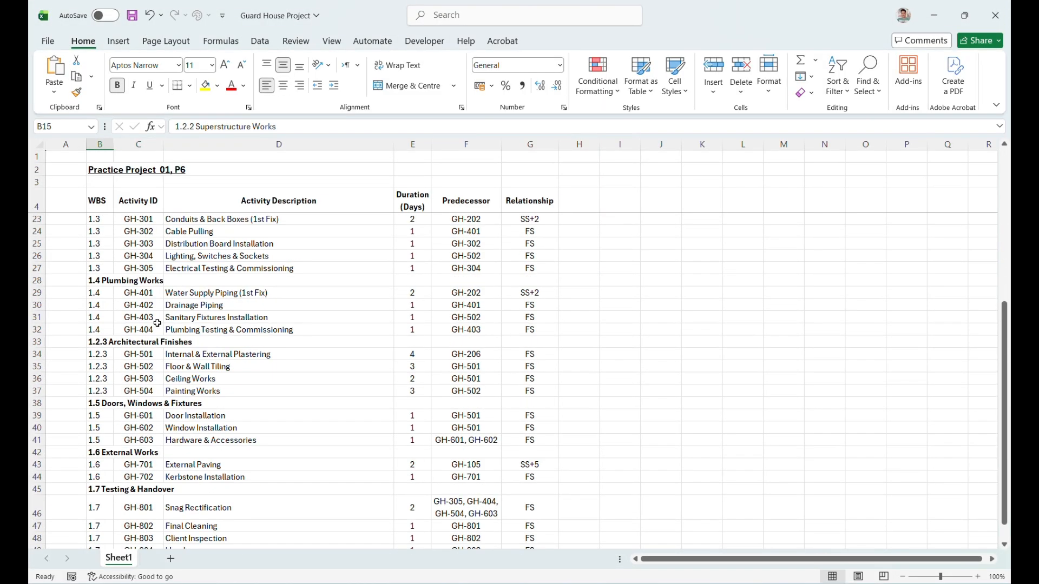
{"action": "left_click", "coordinate": [100, 343]}
{"action": "key", "text": "alt+Tab"}
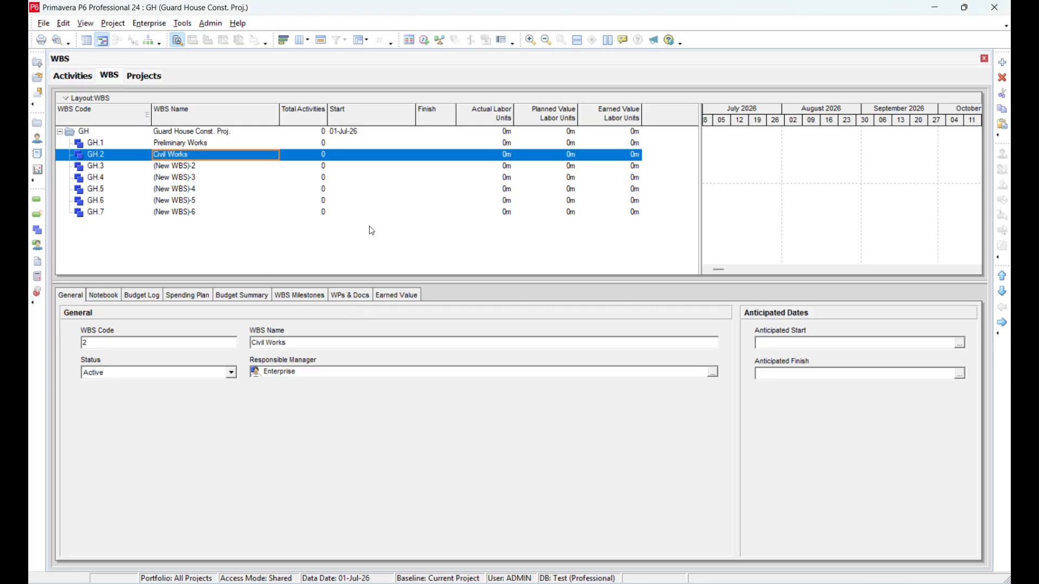
{"action": "left_click", "coordinate": [1002, 62]}
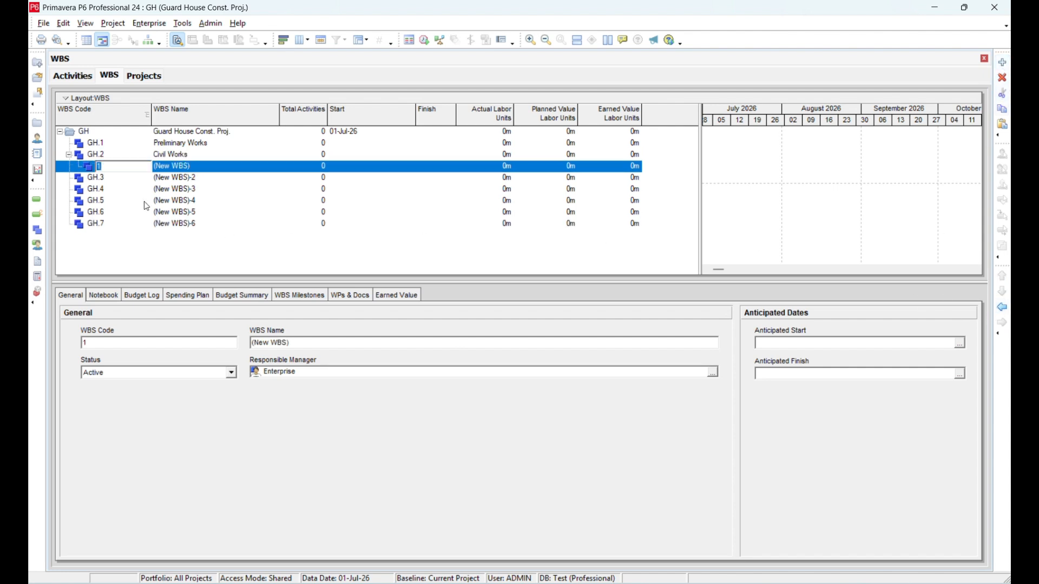
{"action": "left_click", "coordinate": [209, 159]}
{"action": "left_click", "coordinate": [205, 168]}
{"action": "type", "text": "Sub. Str"}
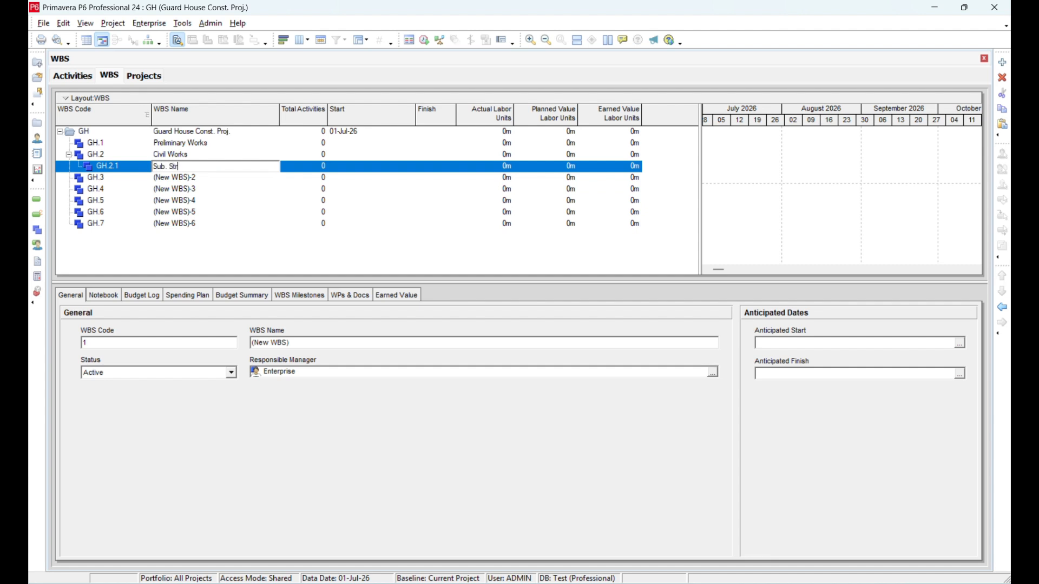
{"action": "type", "text": "ucture"}
{"action": "key", "text": "Return"}
- Add a second WBS element under Civil Works, at the same level as Sub. Structure, and name it "Sup. Stur."
{"action": "left_click", "coordinate": [1002, 63]}
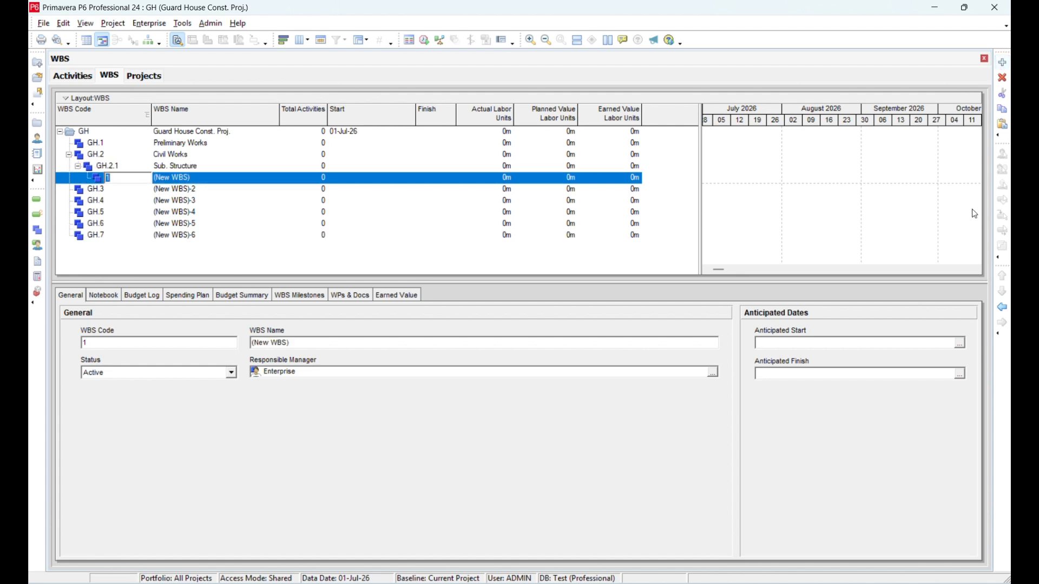
{"action": "left_click", "coordinate": [199, 179]}
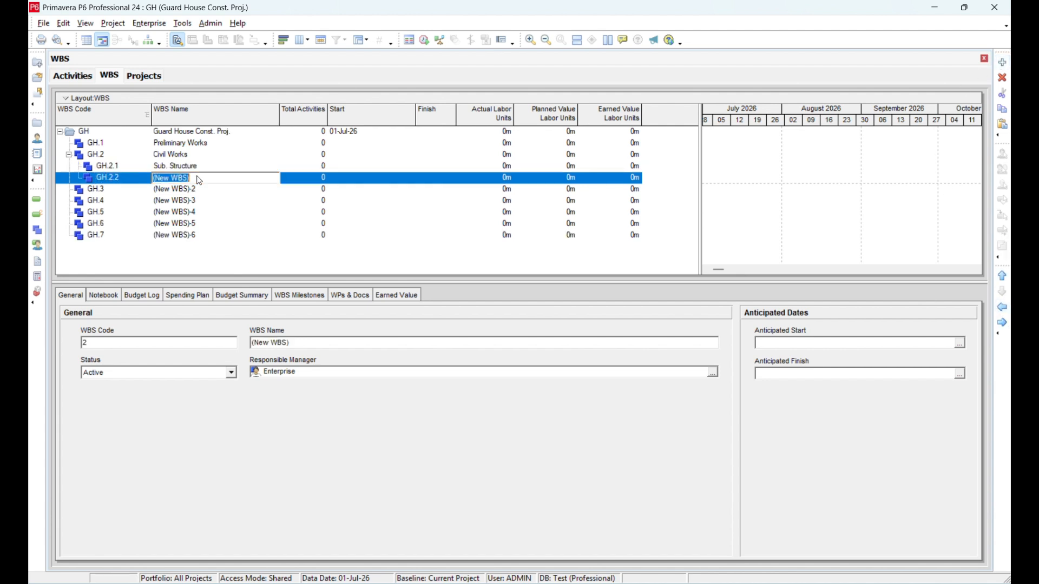
{"action": "type", "text": "Sup. Stur"}
{"action": "key", "text": "Return"}
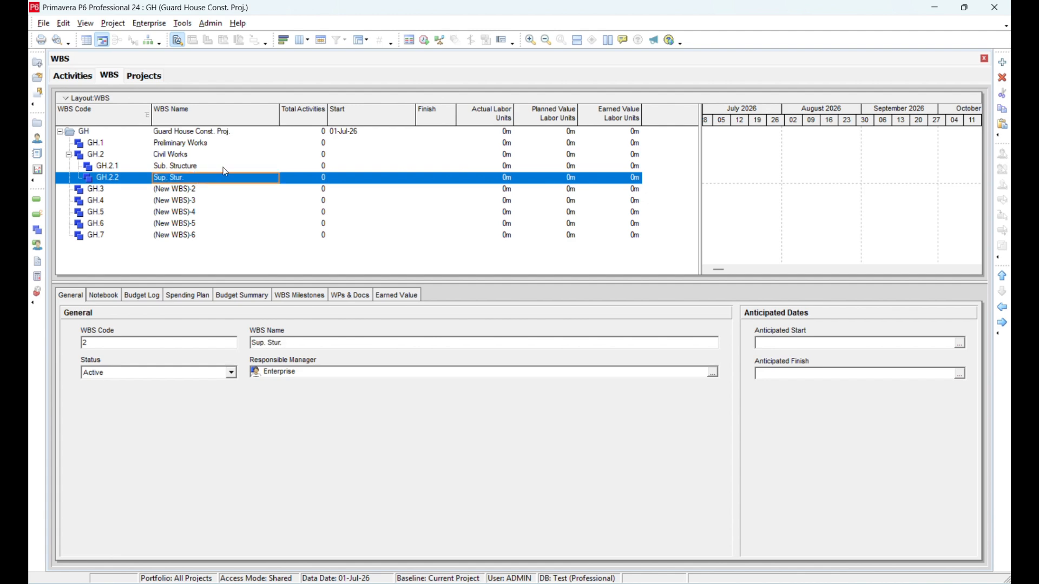
- Add a third WBS element directly under Civil Works and copy "Architectural" from the 1.2.3 heading in Excel
{"action": "key", "text": "Insert"}
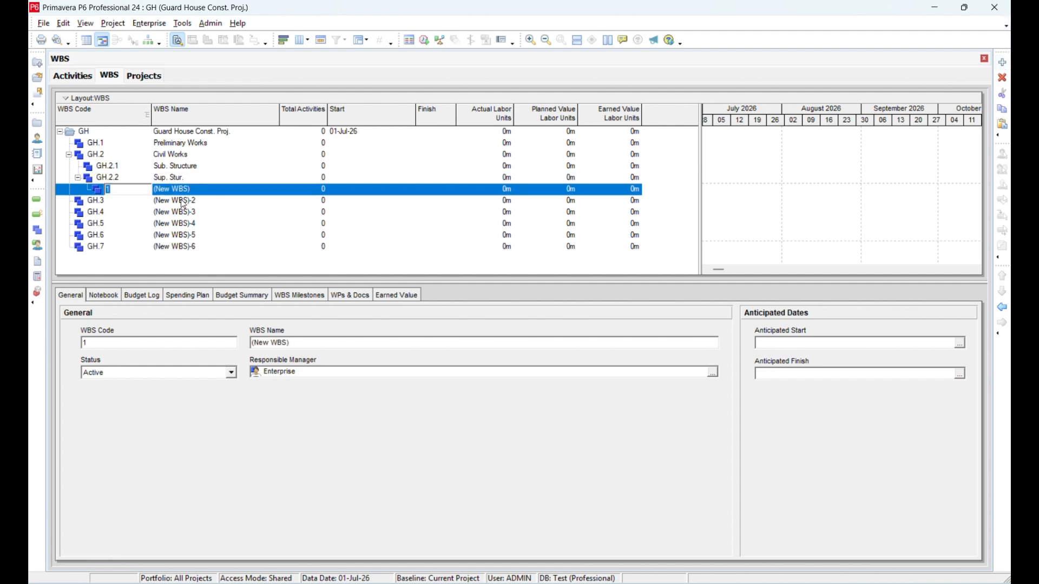
{"action": "left_click", "coordinate": [1002, 308]}
{"action": "key", "text": "alt+Tab"}
{"action": "scroll", "coordinate": [236, 390], "scroll_direction": "down", "scroll_amount": 5}
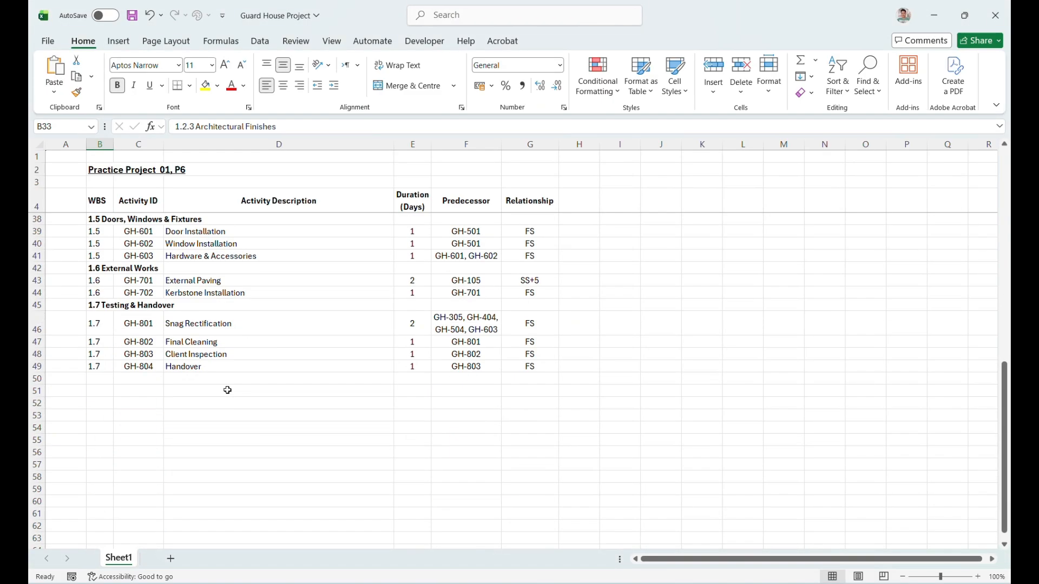
{"action": "scroll", "coordinate": [228, 390], "scroll_direction": "up", "scroll_amount": 3}
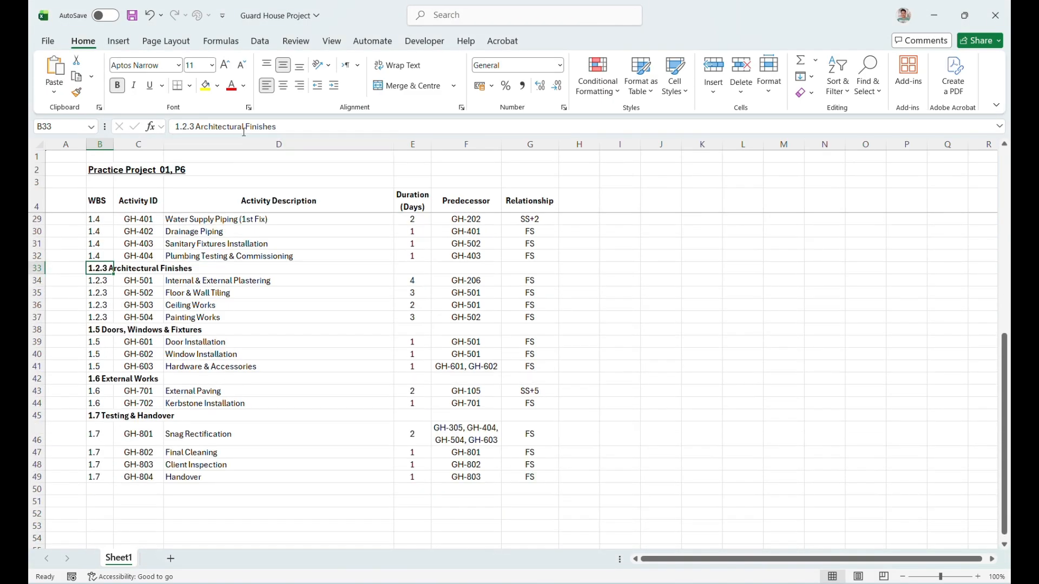
{"action": "left_click_drag", "start_coordinate": [244, 128], "coordinate": [201, 128]}
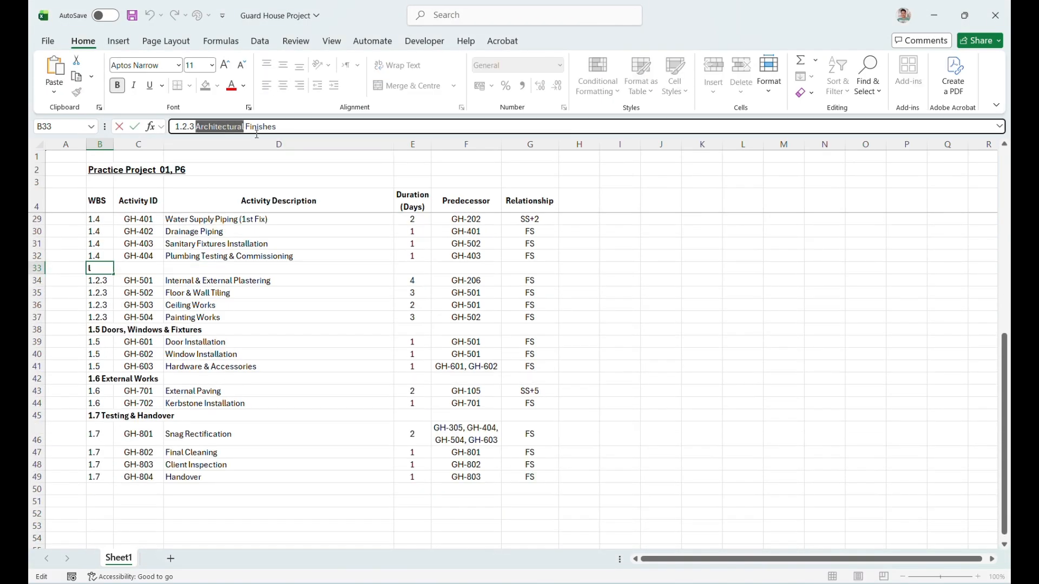
- Switch back to Primavera P6 and name the new element GH.2.3 "Architectural Finishes"
{"action": "key", "text": "alt+Tab"}
{"action": "left_click", "coordinate": [201, 188]}
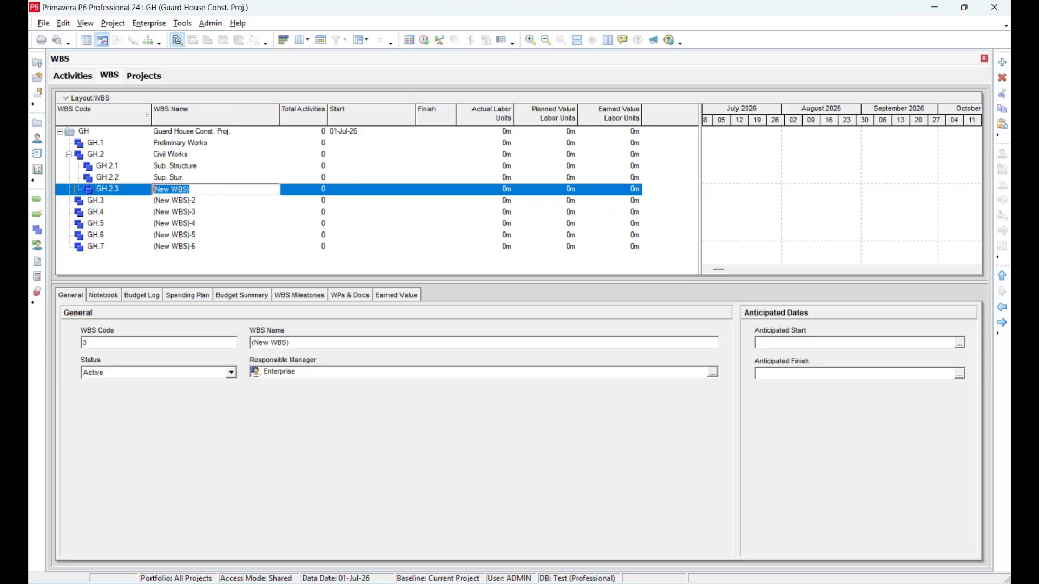
{"action": "type", "text": "Architectural"}
{"action": "type", "text": "Finih"}
{"action": "key", "text": "BackSpace"}
{"action": "type", "text": "shes"}
{"action": "key", "text": "Return"}
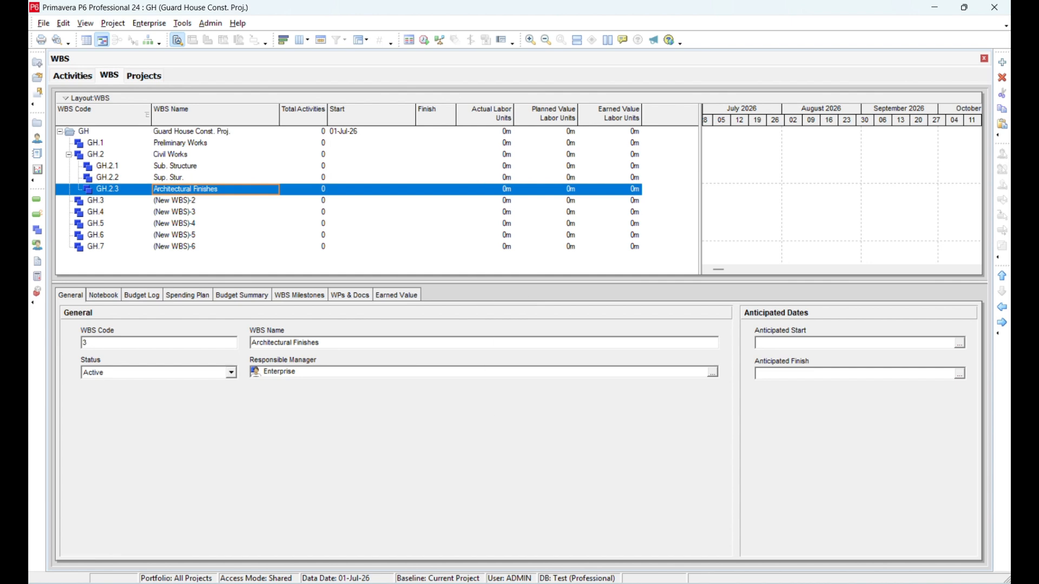
- Switch to the Excel activity list, cancel the open cell edit, and copy "Electrical Works" from the 1.3 heading
{"action": "left_click", "coordinate": [719, 583]}
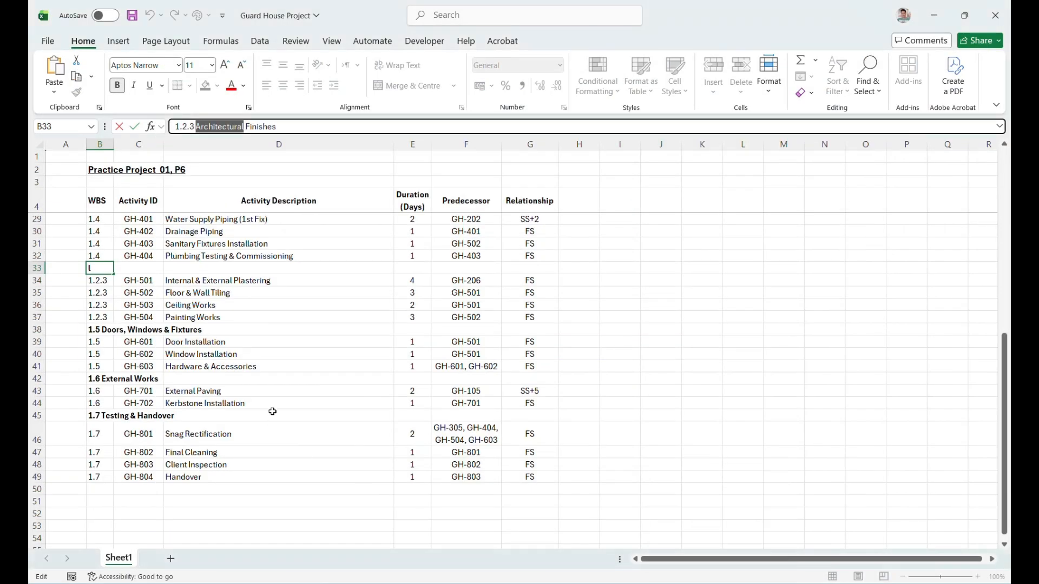
{"action": "key", "text": "Escape"}
{"action": "scroll", "coordinate": [112, 333], "scroll_direction": "up", "scroll_amount": 3}
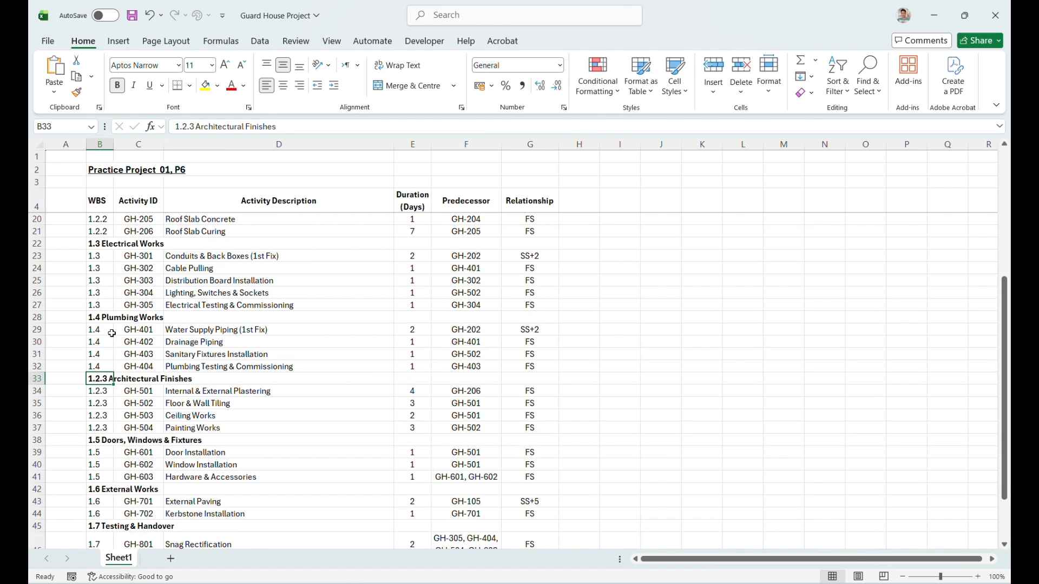
{"action": "left_click", "coordinate": [101, 318]}
{"action": "left_click", "coordinate": [99, 245]}
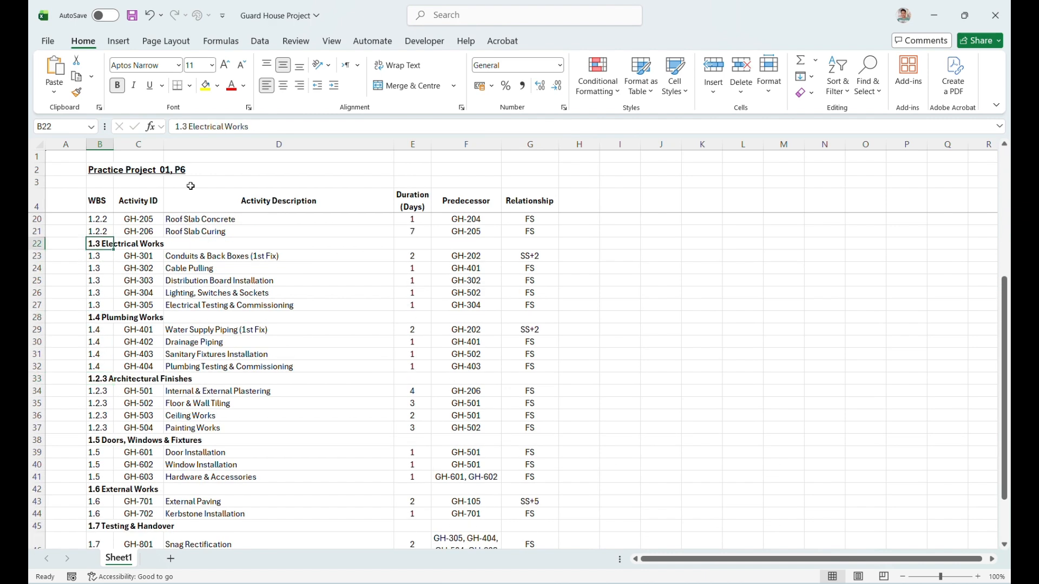
{"action": "left_click_drag", "start_coordinate": [189, 126], "coordinate": [329, 126]}
{"action": "key", "text": "ctrl+c"}
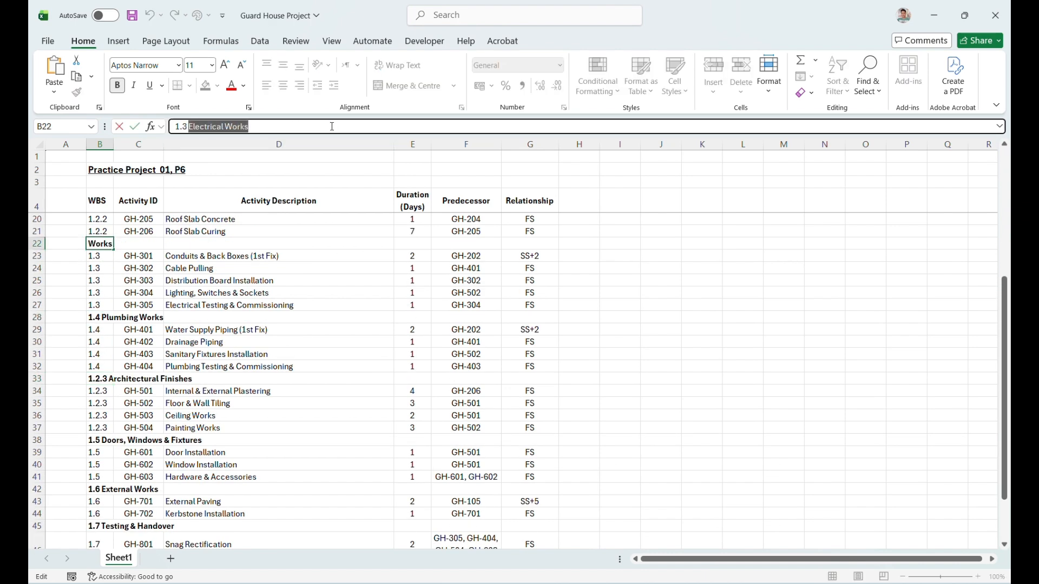
{"action": "key", "text": "alt+Tab"}
{"action": "left_click", "coordinate": [201, 201]}
{"action": "left_click", "coordinate": [204, 201]}
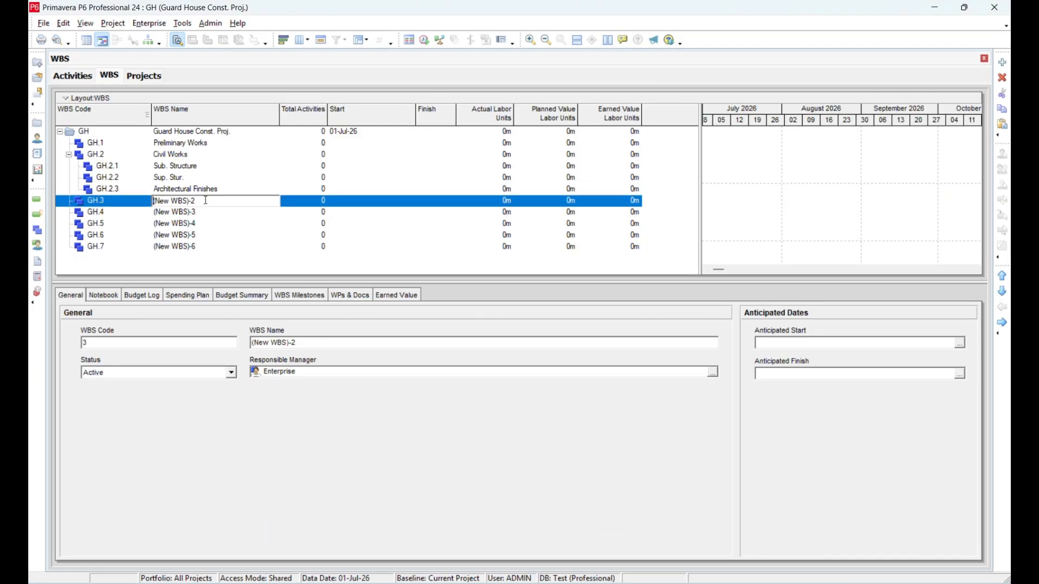
{"action": "left_click_drag", "start_coordinate": [208, 200], "coordinate": [103, 206]}
{"action": "left_click", "coordinate": [203, 201]}
{"action": "key", "text": "Escape"}
{"action": "key", "text": "alt+Tab"}
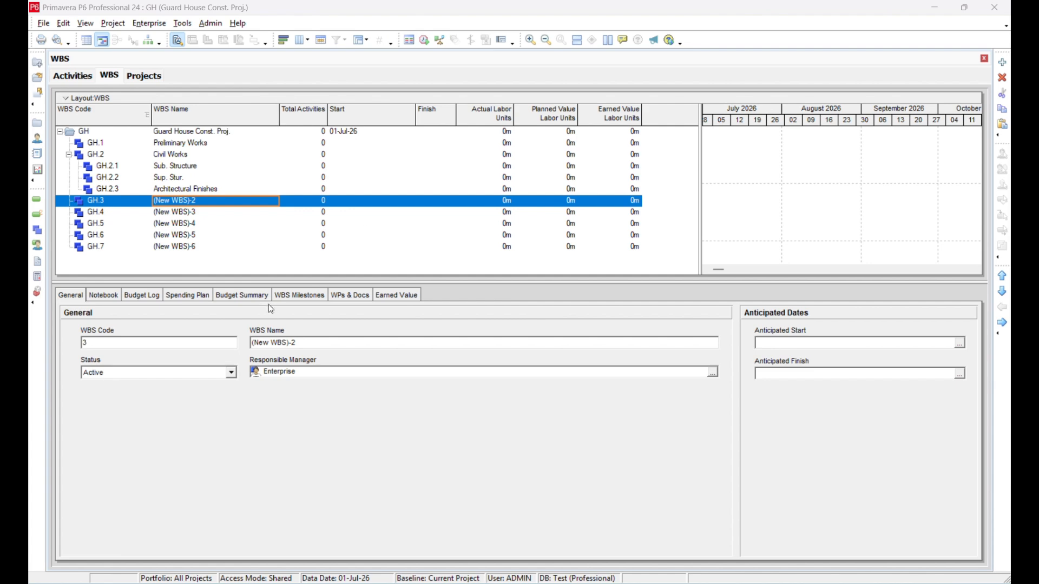
{"action": "left_click", "coordinate": [220, 201]}
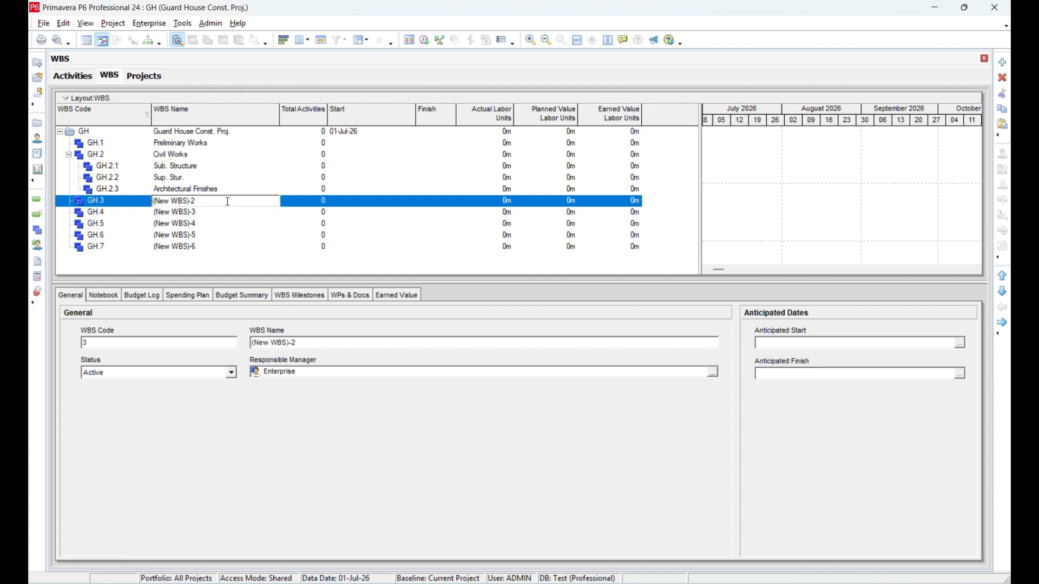
{"action": "key", "text": "Escape"}
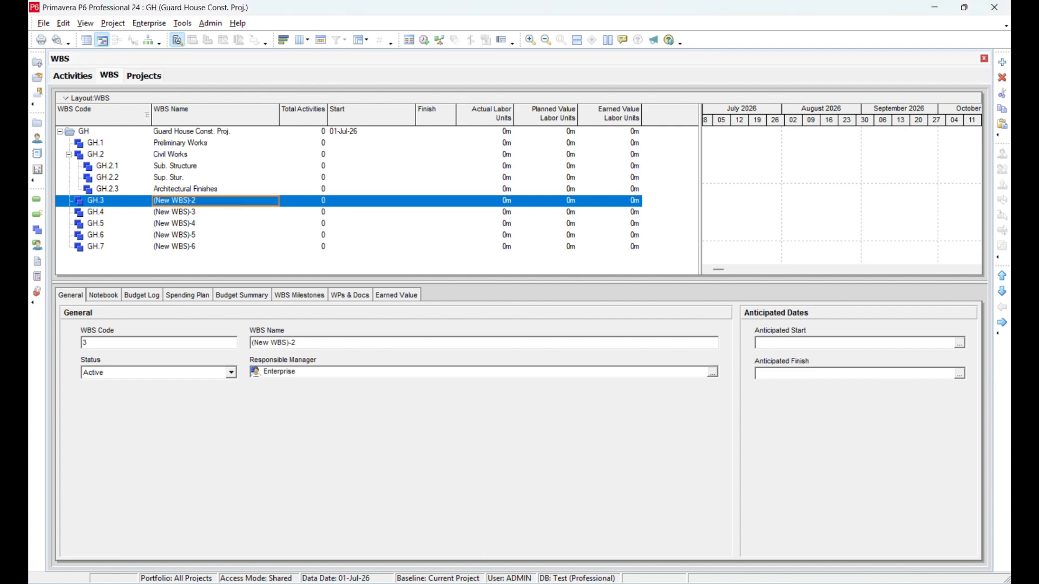
{"action": "key", "text": "alt+Tab"}
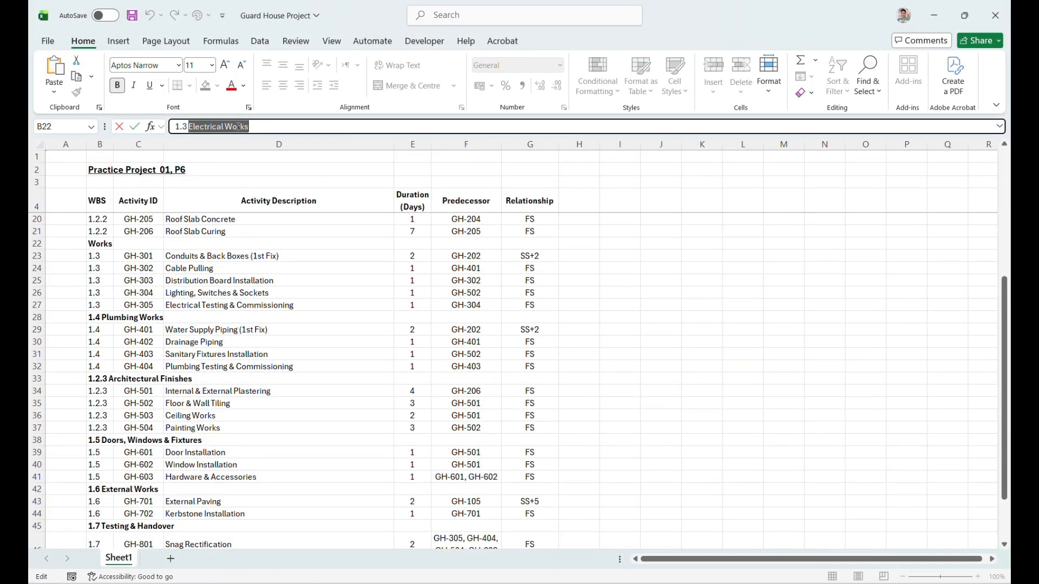
- Switch to Primavera P6 and name WBS element GH.3 "Electrical Works"
{"action": "key", "text": "alt+Tab"}
{"action": "left_click", "coordinate": [211, 200]}
{"action": "key", "text": "ctrl+v"}
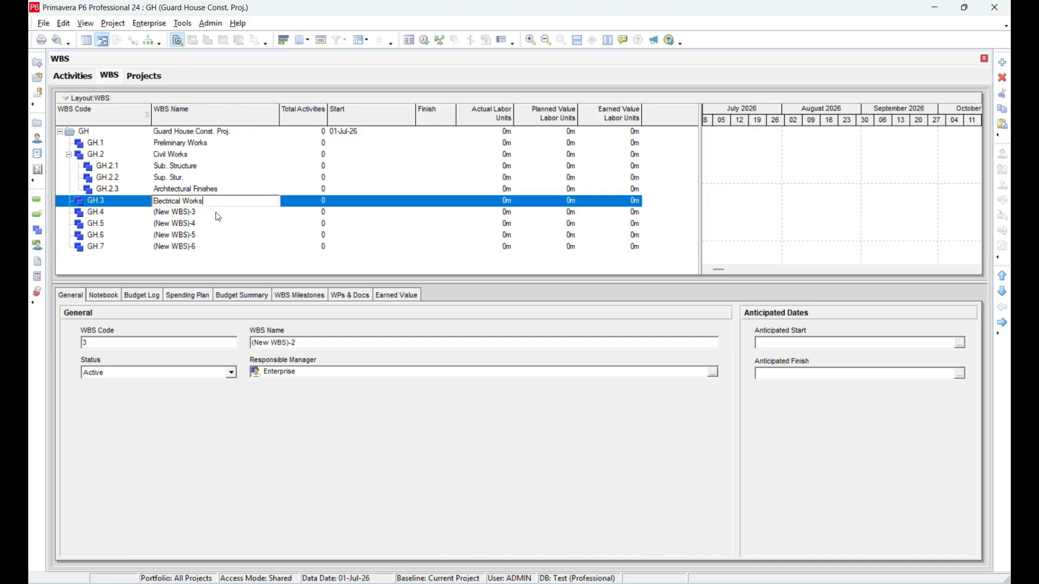
{"action": "key", "text": "Return"}
- Copy "Plumbing Works" from the 1.4 heading in Excel and use it as the name of GH.4 in Primavera P6
{"action": "key", "text": "alt+Tab"}
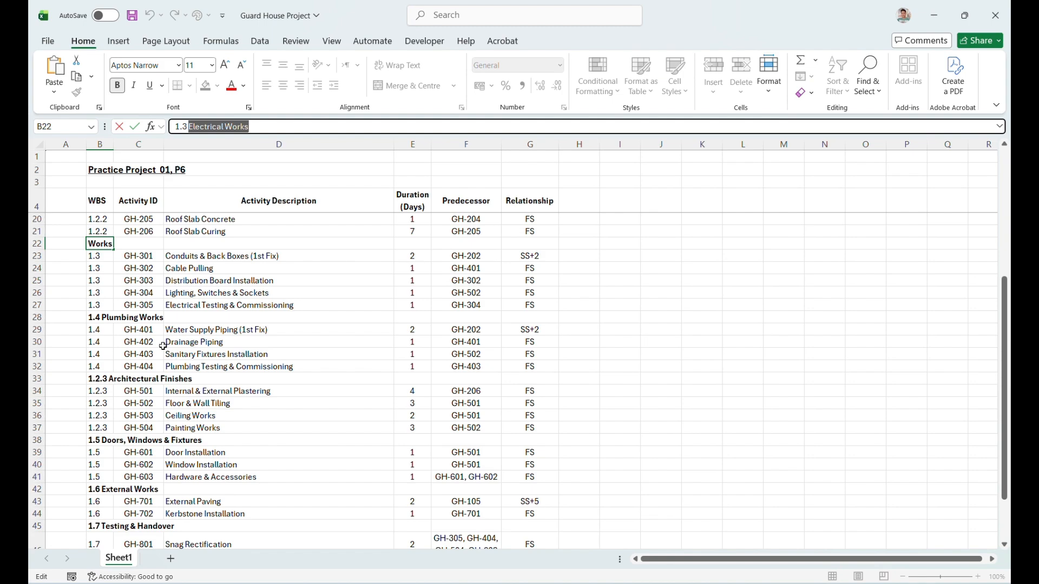
{"action": "left_click", "coordinate": [102, 318]}
{"action": "left_click_drag", "start_coordinate": [191, 127], "coordinate": [310, 128]}
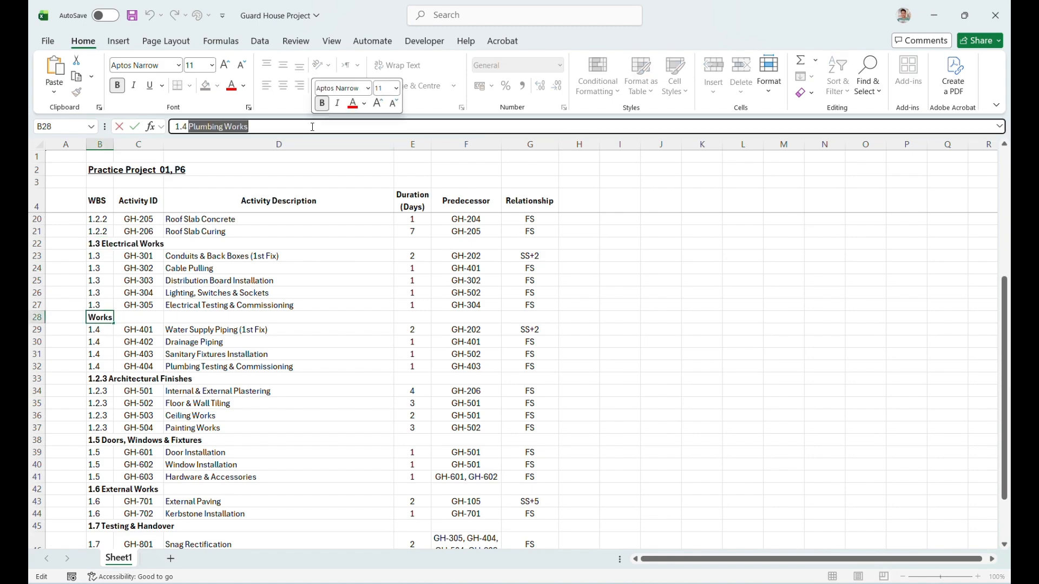
{"action": "key", "text": "ctrl+c"}
{"action": "key", "text": "alt+Tab"}
{"action": "key", "text": "F2"}
{"action": "key", "text": "ctrl+v"}
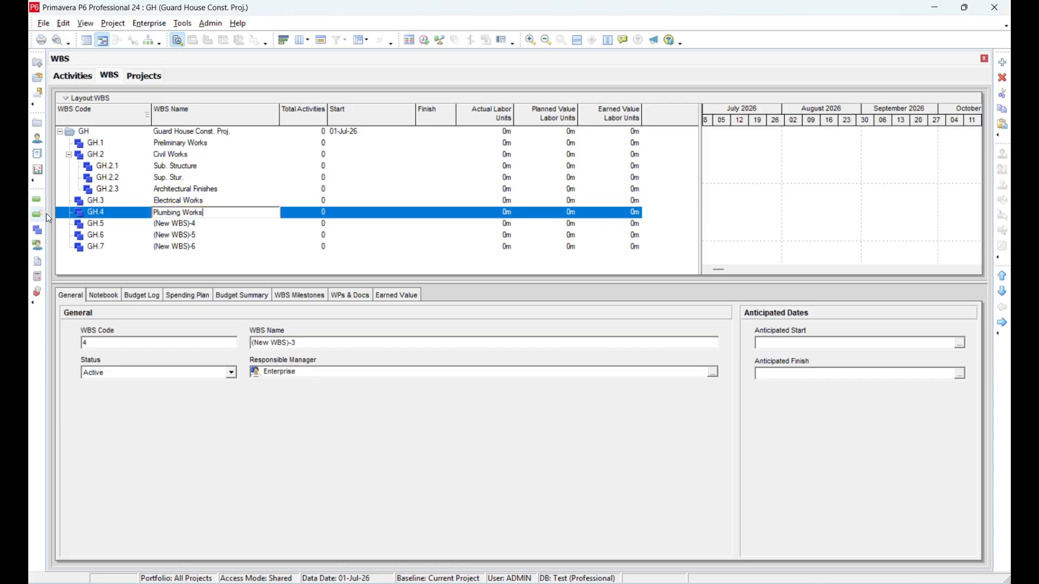
{"action": "key", "text": "Return"}
- Copy "Doors, Windows & Fixtures" from the 1.5 heading in Excel and use it as the name of GH.5 in Primavera P6
{"action": "key", "text": "alt+Tab"}
{"action": "scroll", "coordinate": [171, 438], "scroll_direction": "down", "scroll_amount": 3}
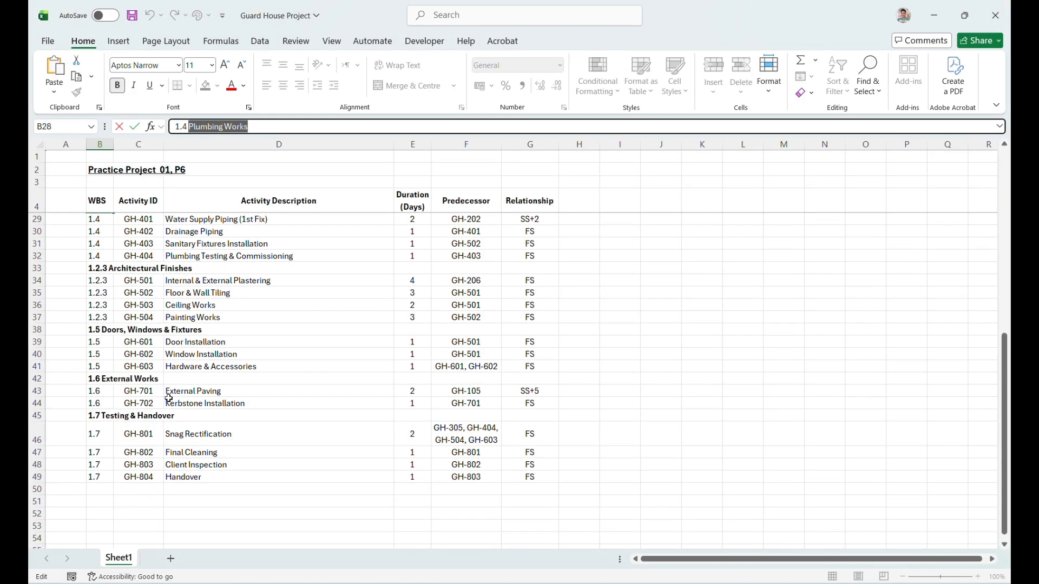
{"action": "scroll", "coordinate": [153, 313], "scroll_direction": "up", "scroll_amount": 2}
{"action": "left_click", "coordinate": [131, 340]}
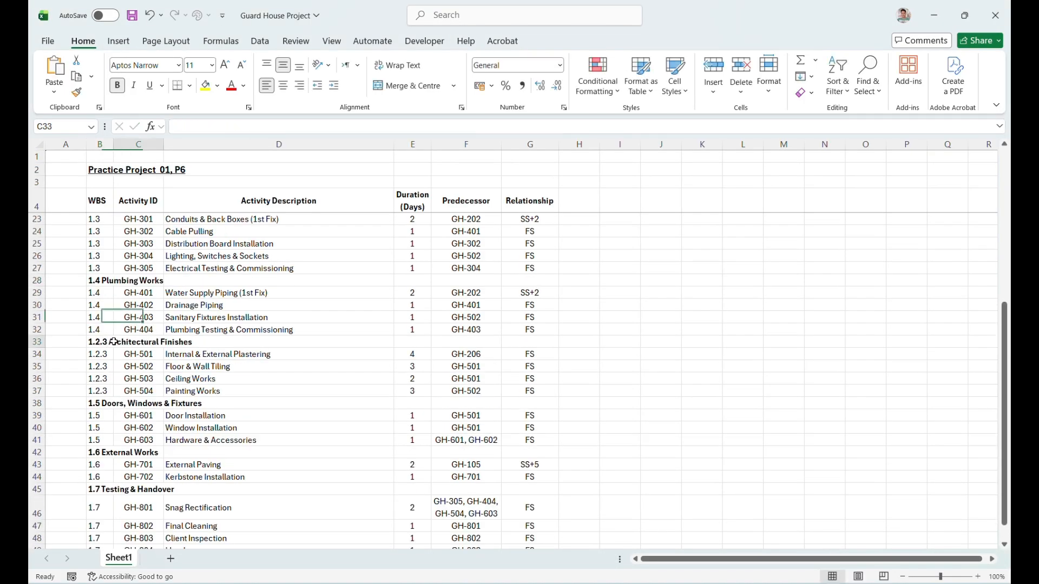
{"action": "left_click", "coordinate": [113, 404]}
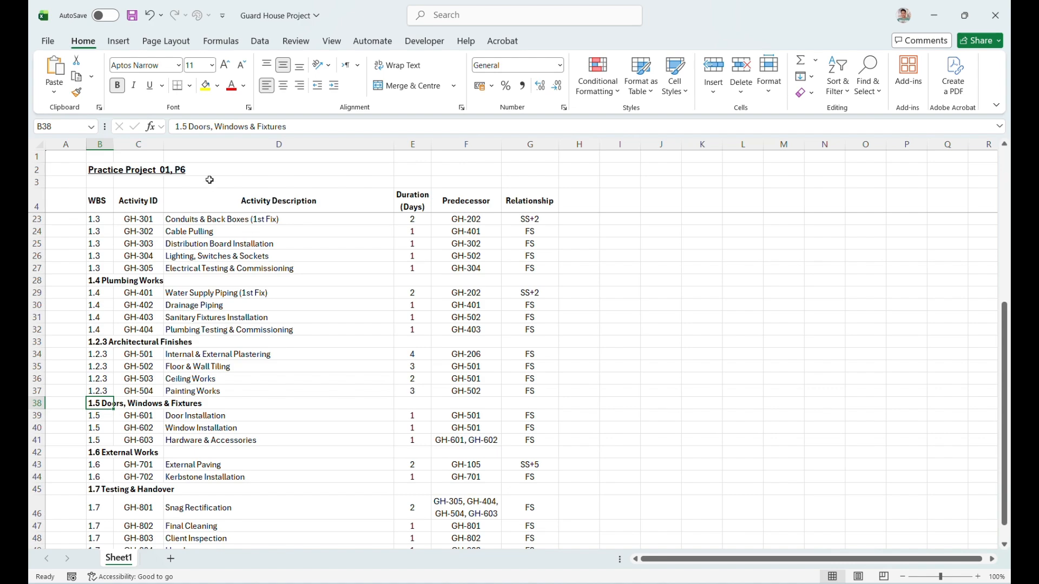
{"action": "left_click_drag", "start_coordinate": [190, 126], "coordinate": [287, 126]}
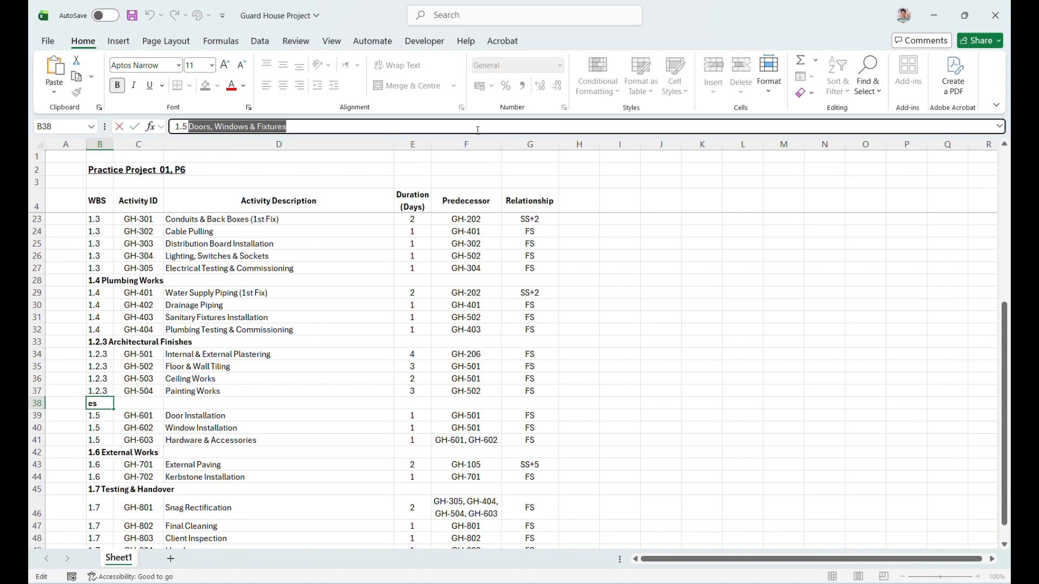
{"action": "key", "text": "ctrl+c"}
{"action": "key", "text": "alt+Tab"}
{"action": "left_click", "coordinate": [225, 223]}
{"action": "left_click_drag", "start_coordinate": [225, 223], "coordinate": [47, 227]}
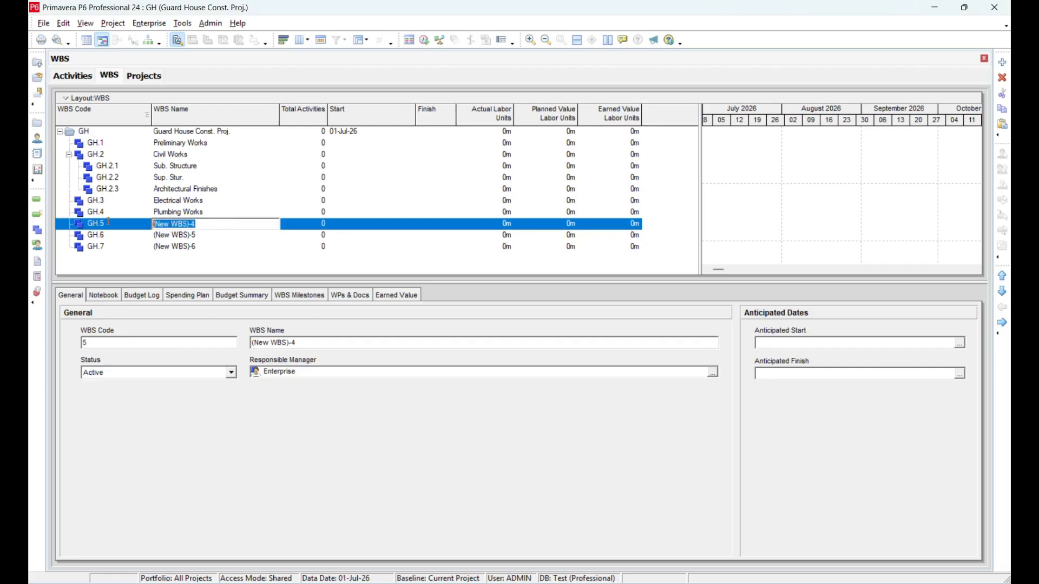
{"action": "key", "text": "ctrl+v"}
{"action": "left_click", "coordinate": [202, 234]}
- Copy "External Works" from the 1.6 heading in Excel and use it as the name of GH.6 in Primavera P6
{"action": "key", "text": "alt+Tab"}
{"action": "scroll", "coordinate": [168, 341], "scroll_direction": "down", "scroll_amount": 2}
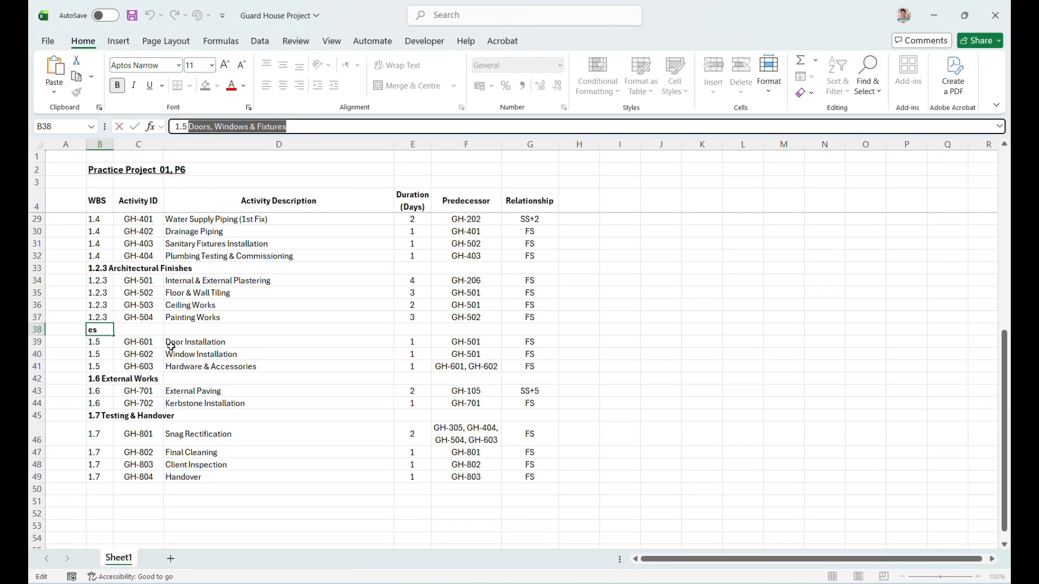
{"action": "left_click", "coordinate": [160, 378]}
{"action": "left_click", "coordinate": [111, 380]}
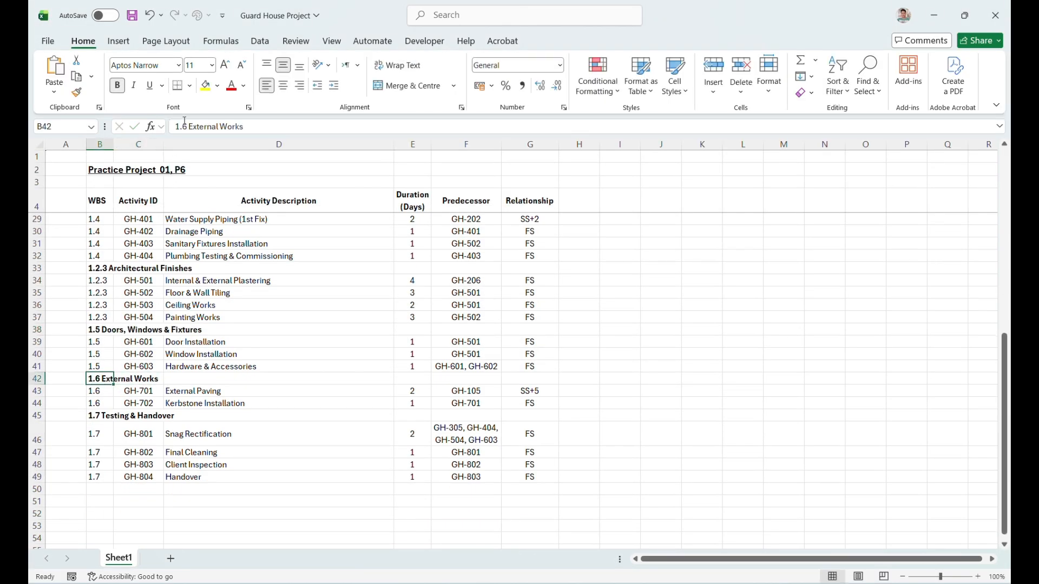
{"action": "left_click_drag", "start_coordinate": [191, 126], "coordinate": [244, 126]}
{"action": "key", "text": "ctrl+c"}
{"action": "key", "text": "alt+Tab"}
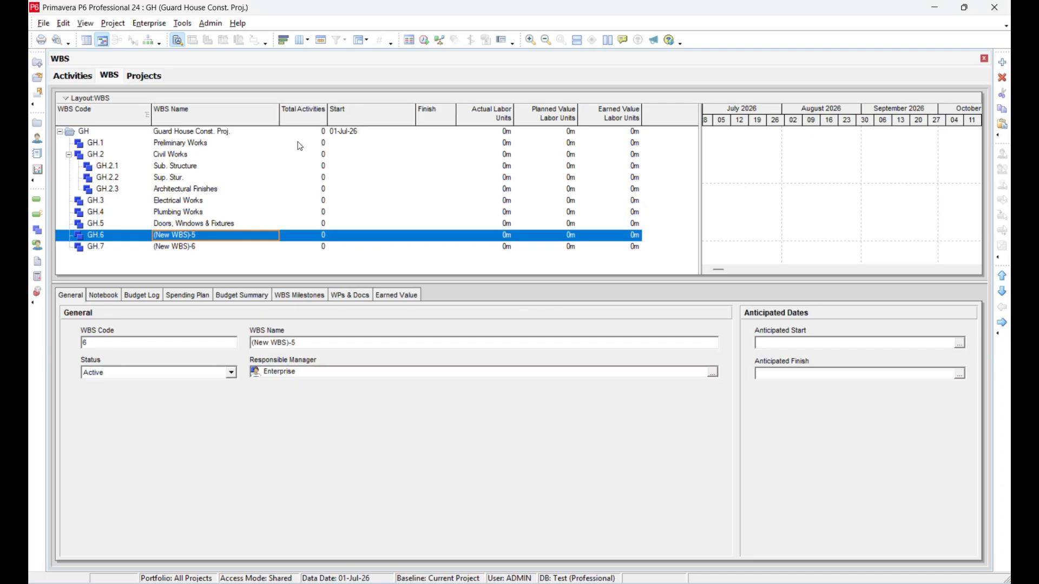
{"action": "left_click", "coordinate": [178, 236]}
{"action": "key", "text": "ctrl+a"}
{"action": "key", "text": "ctrl+v"}
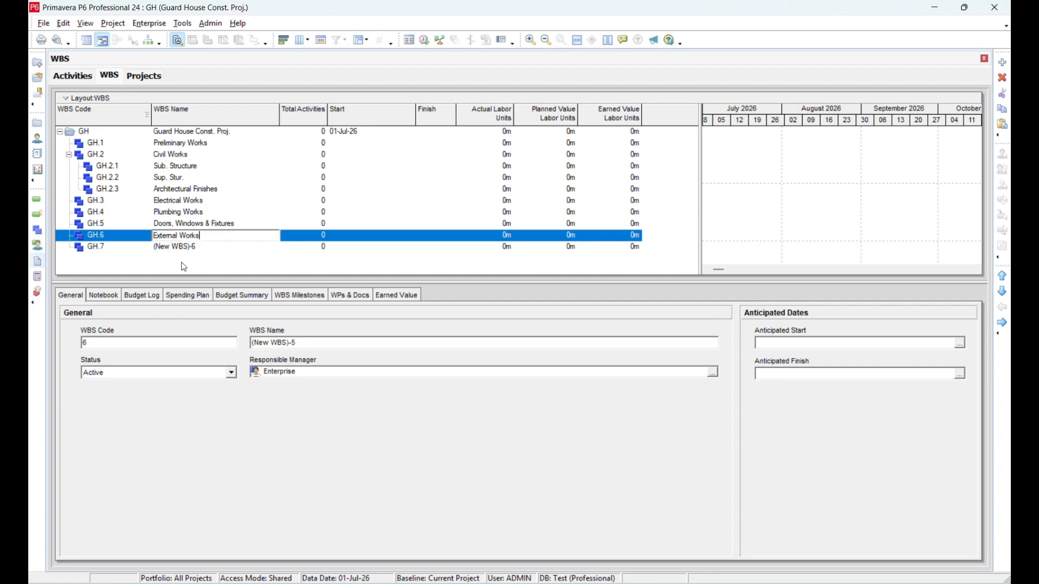
{"action": "key", "text": "Tab"}
- Copy "Testing & Handover" from the 1.7 heading in Excel and use it as the name of GH.7 in Primavera P6
{"action": "key", "text": "alt+Tab"}
{"action": "scroll", "coordinate": [141, 322], "scroll_direction": "down", "scroll_amount": 2}
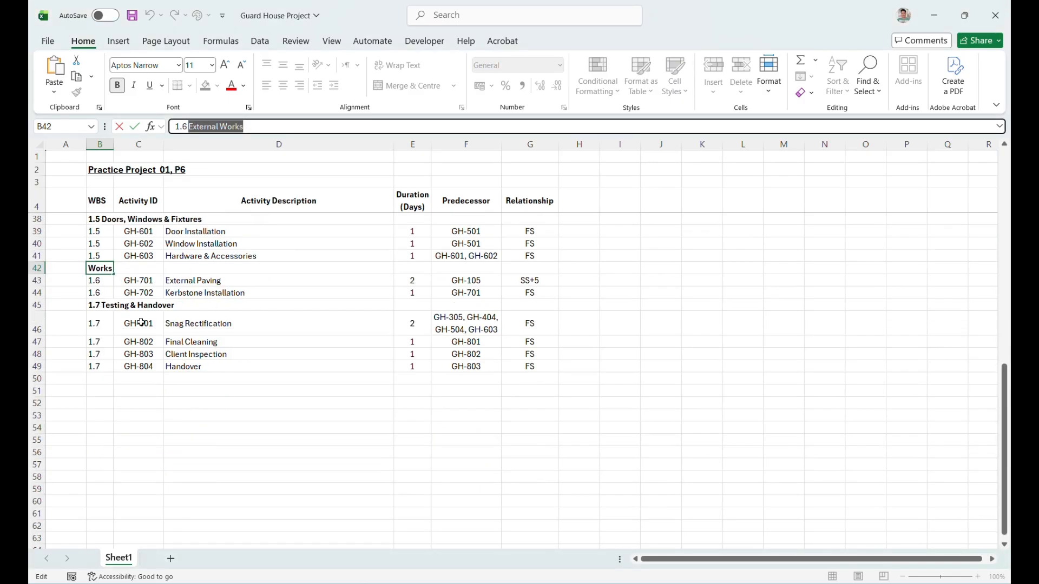
{"action": "left_click", "coordinate": [100, 305]}
{"action": "left_click_drag", "start_coordinate": [190, 125], "coordinate": [259, 126]}
{"action": "key", "text": "alt+Tab"}
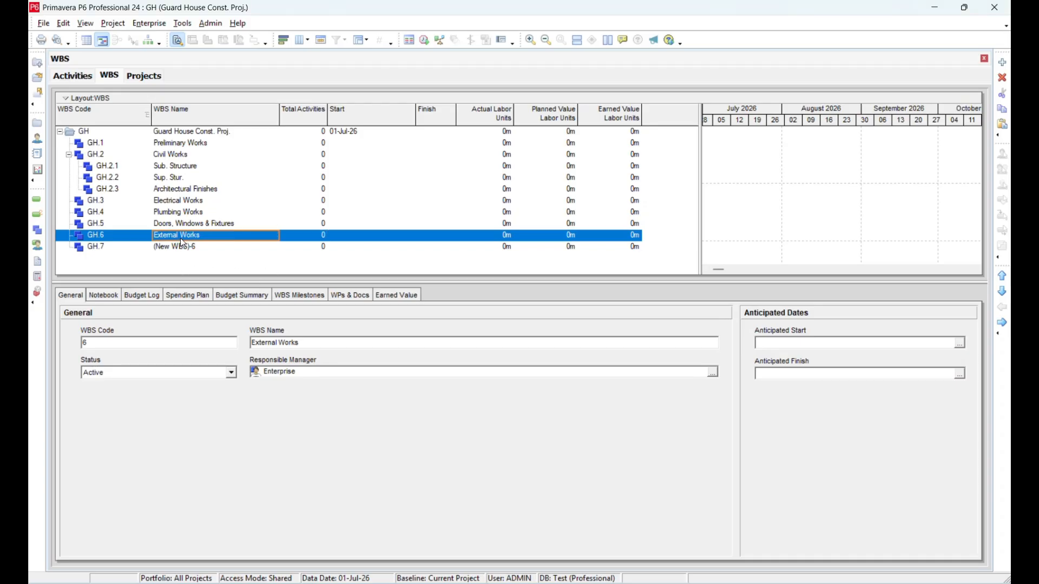
{"action": "left_click", "coordinate": [180, 244]}
{"action": "left_click", "coordinate": [199, 248]}
{"action": "key", "text": "ctrl+a"}
{"action": "key", "text": "ctrl+v"}
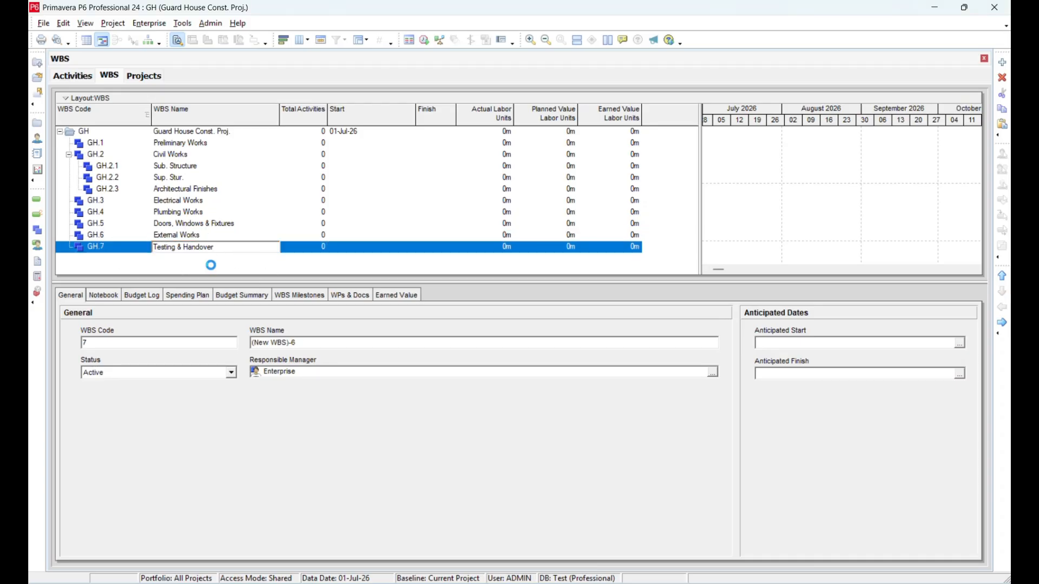
{"action": "key", "text": "Return"}
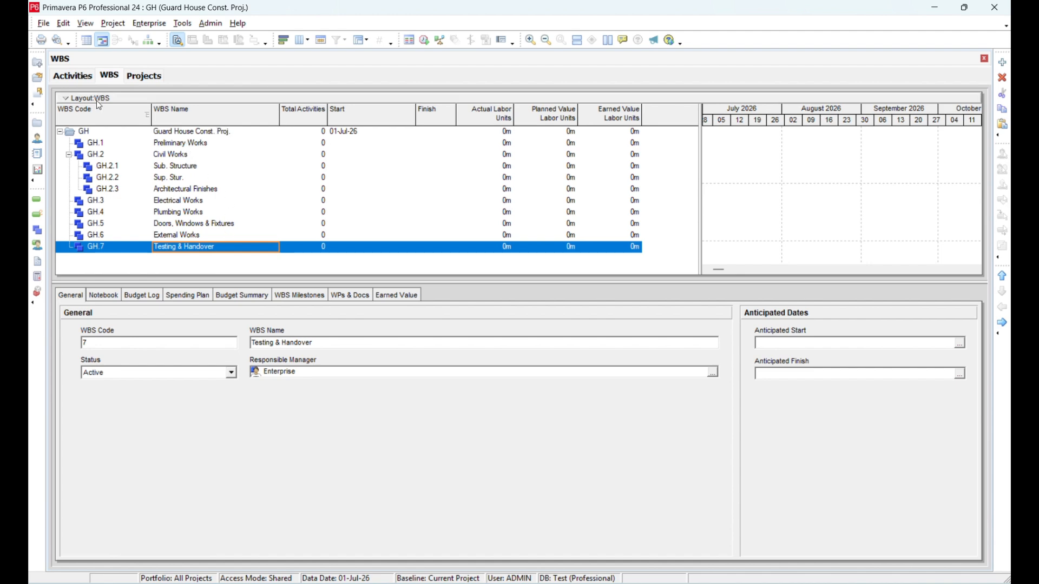
- Open the Activities view and check how Preliminary Works and Civil Works are nested in the WBS bands
{"action": "left_click", "coordinate": [153, 75]}
{"action": "left_click", "coordinate": [95, 78]}
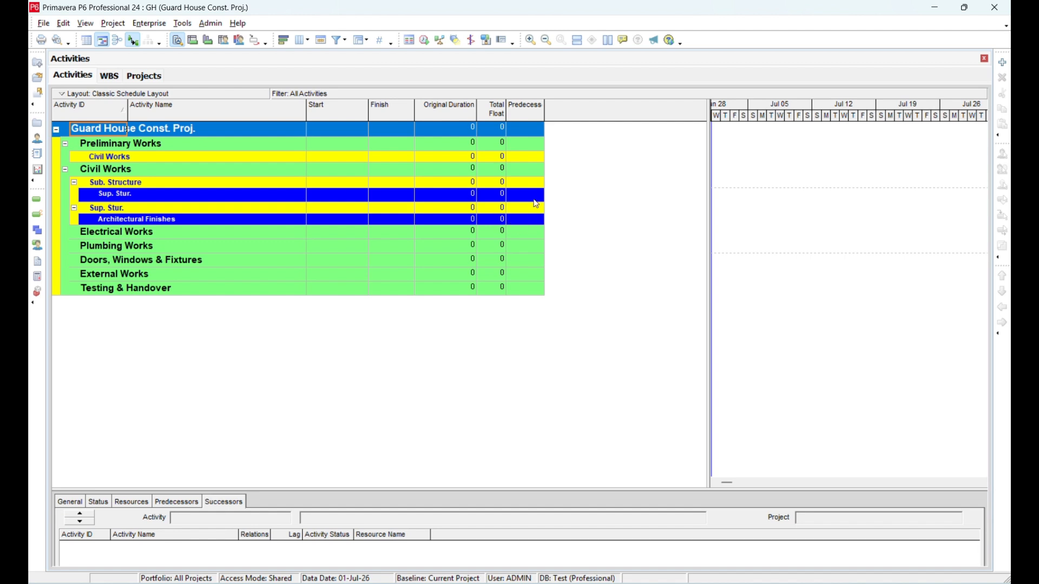
{"action": "left_click", "coordinate": [148, 158]}
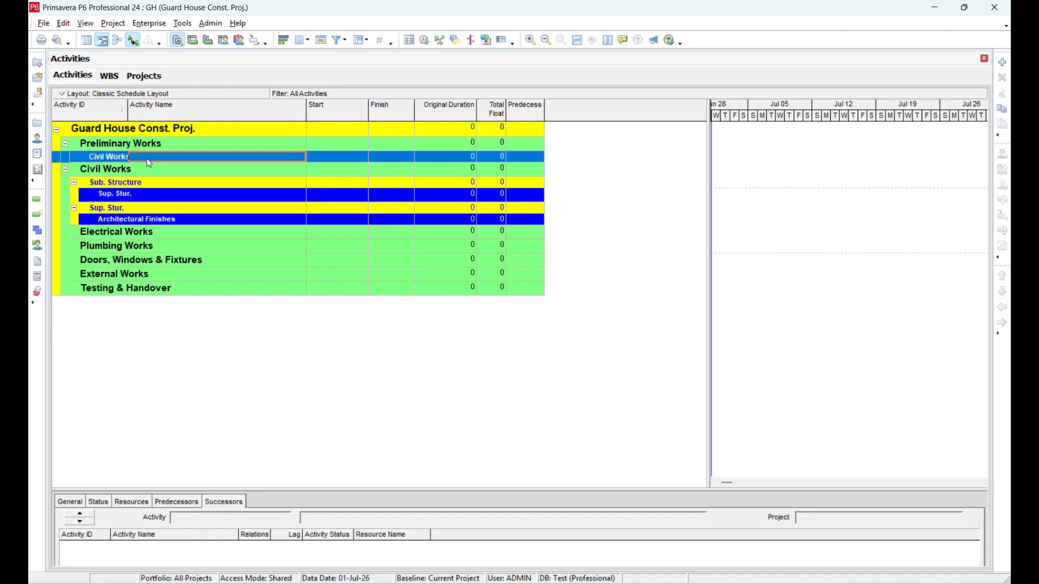
{"action": "left_click", "coordinate": [138, 144]}
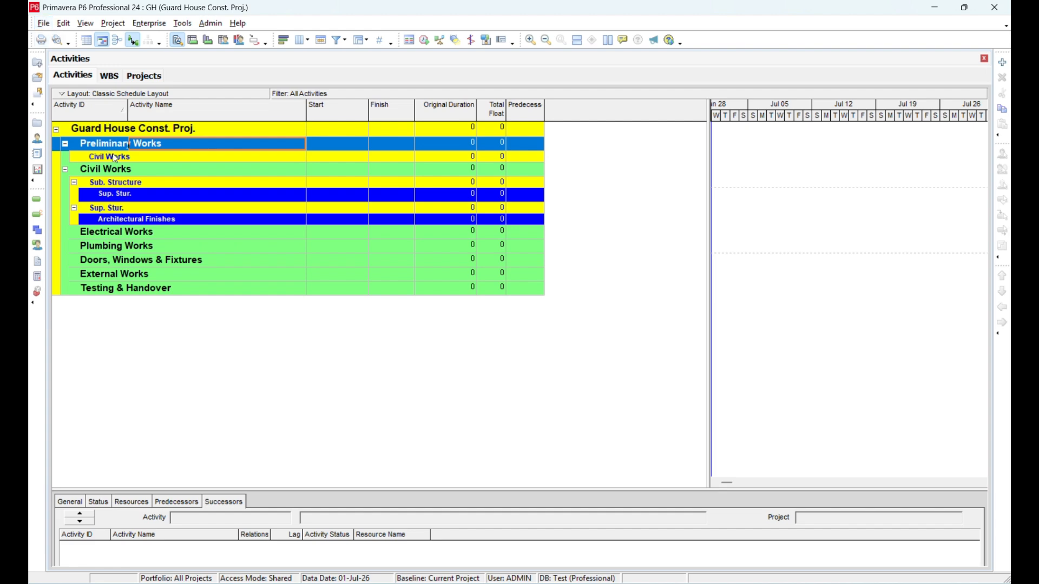
{"action": "left_click", "coordinate": [135, 157]}
- Return to the WBS view, select Preliminary Works, and reopen the Activities view to refresh the WBS hierarchy
{"action": "left_click", "coordinate": [112, 76]}
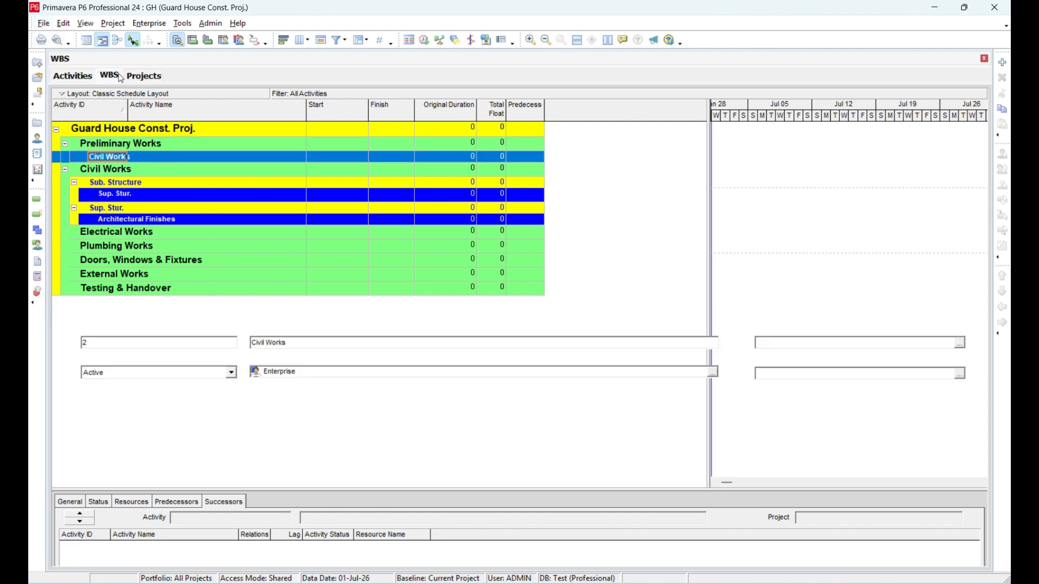
{"action": "left_click", "coordinate": [108, 146]}
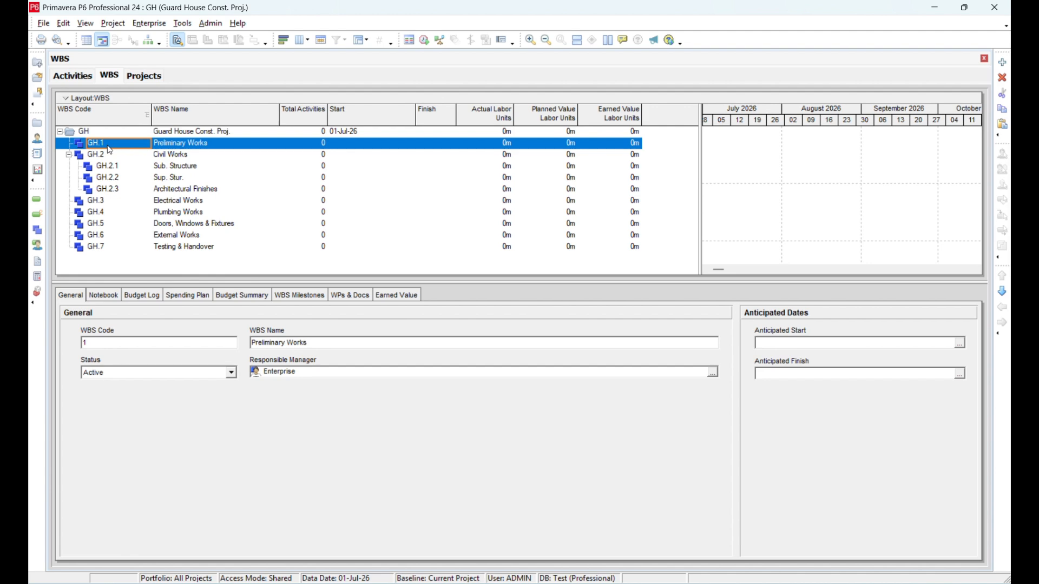
{"action": "left_click", "coordinate": [72, 76]}
{"action": "key", "text": "alt+f"}
{"action": "key", "text": "Escape"}
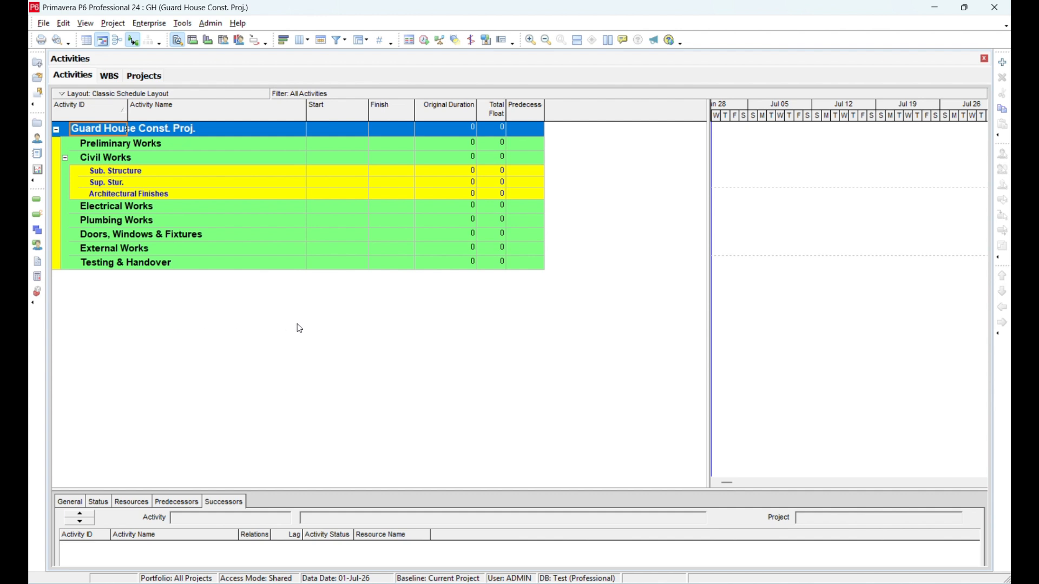
- Add an activity under Preliminary Works, copying "Mobilization" from the Excel activity list as its name
{"action": "left_click", "coordinate": [131, 145]}
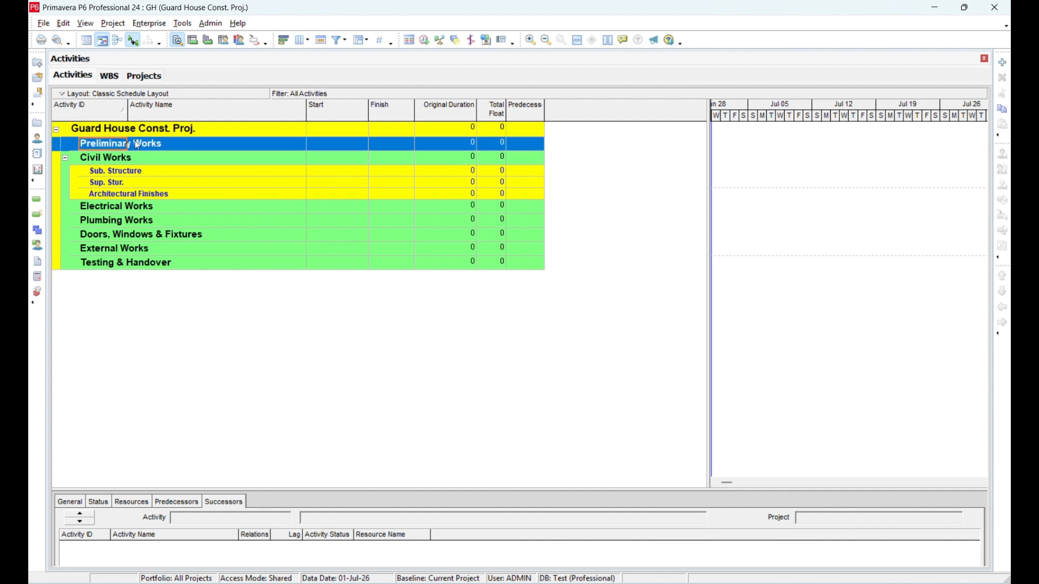
{"action": "left_click", "coordinate": [1002, 63]}
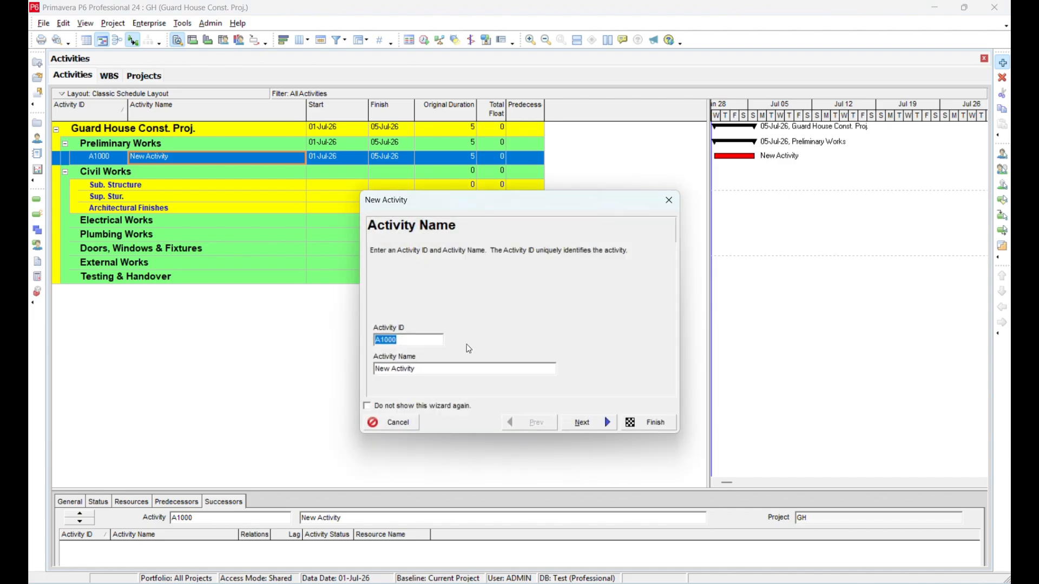
{"action": "key", "text": "alt+Tab"}
{"action": "scroll", "coordinate": [198, 243], "scroll_direction": "up", "scroll_amount": 12}
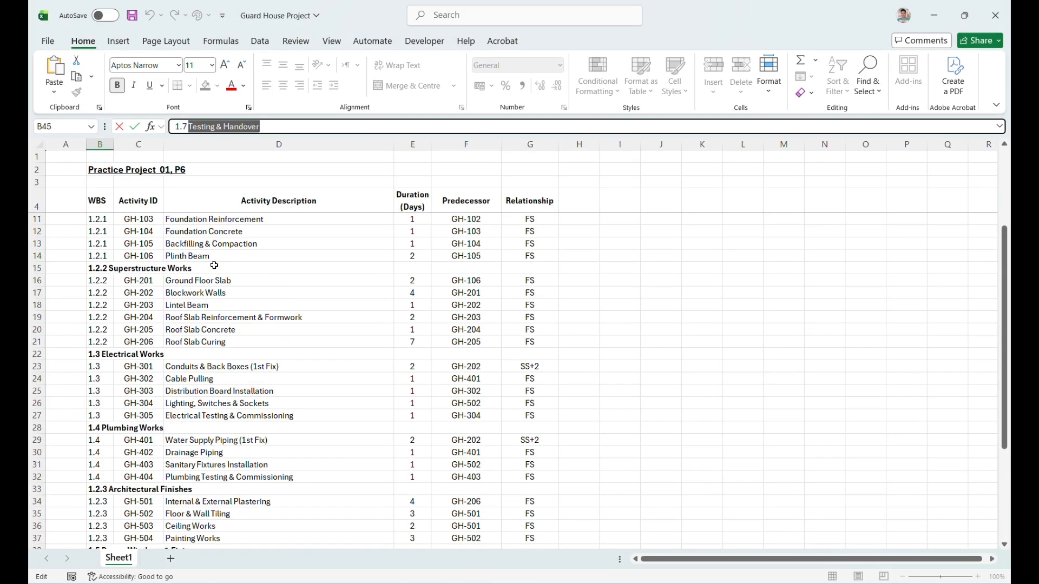
{"action": "left_click", "coordinate": [290, 231]}
{"action": "key", "text": "ctrl+c"}
{"action": "key", "text": "alt+Tab"}
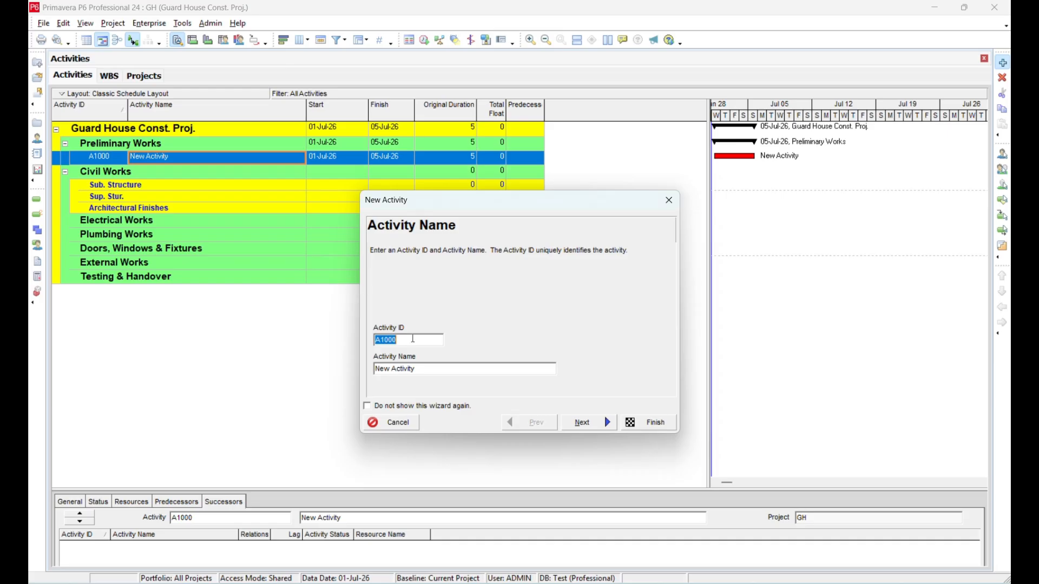
{"action": "triple_click", "coordinate": [443, 370]}
{"action": "key", "text": "ctrl+v"}
{"action": "left_click", "coordinate": [650, 423]}
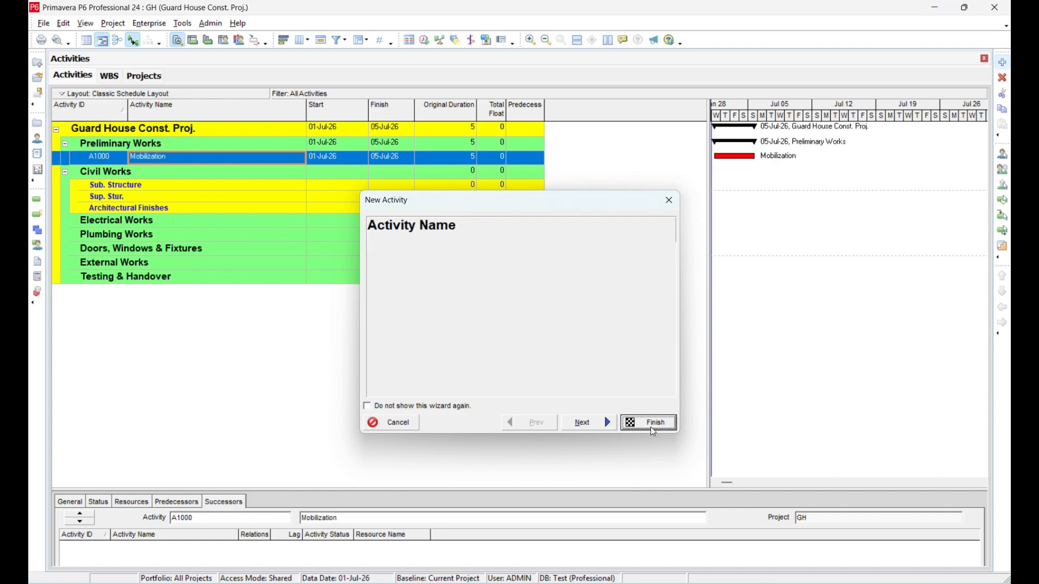
- Add a second activity under Preliminary Works, copying "Site Clearance & Setting Out" from Excel as its name
{"action": "key", "text": "alt+Tab"}
{"action": "left_click", "coordinate": [290, 243]}
{"action": "key", "text": "ctrl+c"}
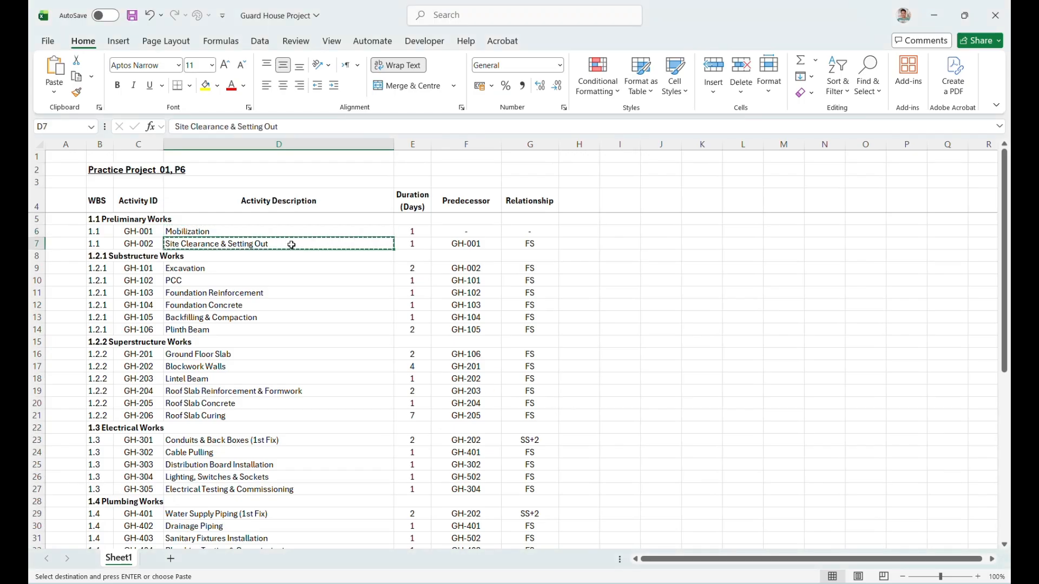
{"action": "key", "text": "alt+Tab"}
{"action": "key", "text": "Insert"}
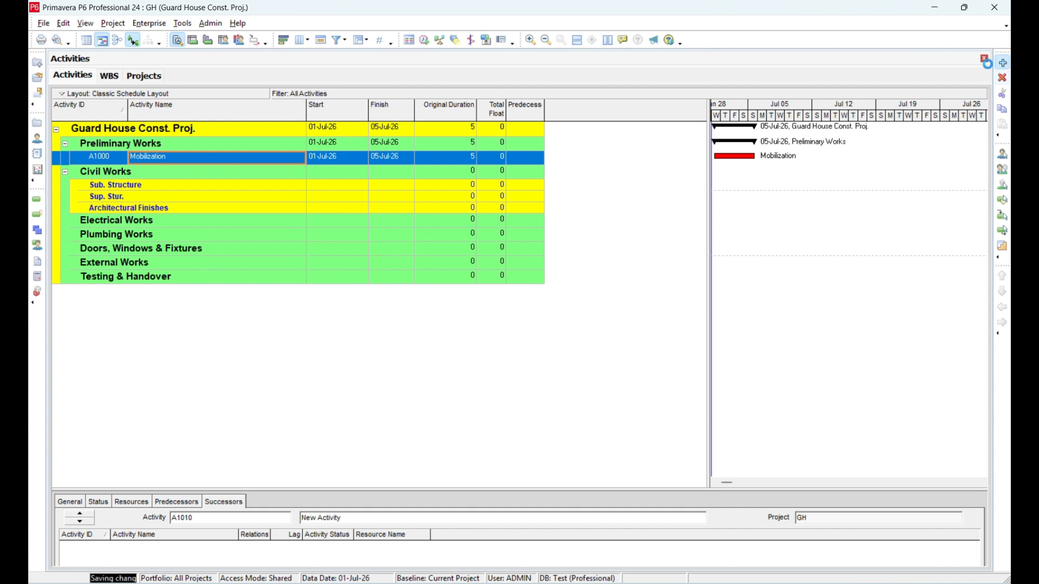
{"action": "triple_click", "coordinate": [500, 372]}
{"action": "key", "text": "ctrl+v"}
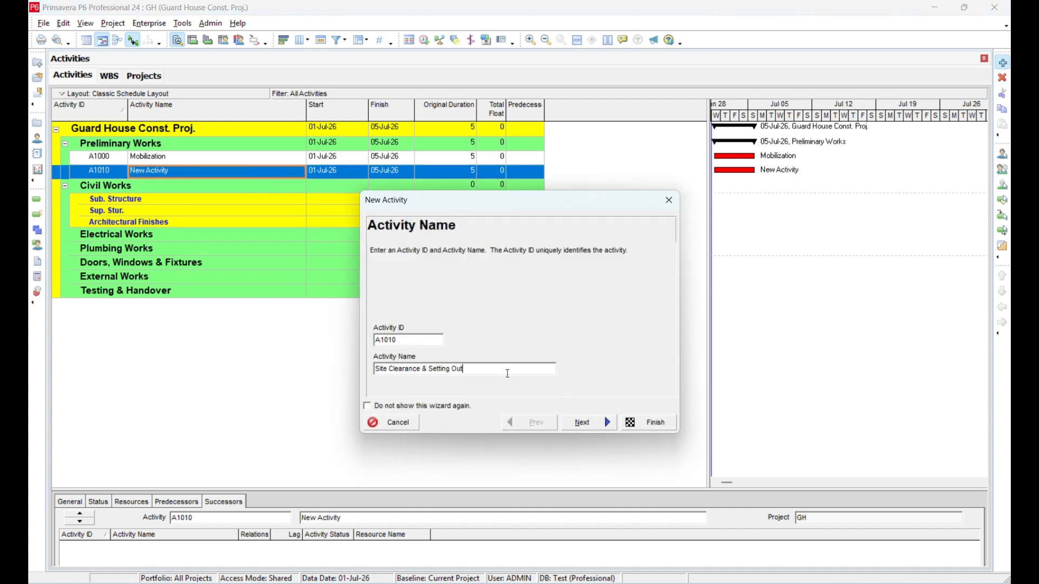
{"action": "left_click", "coordinate": [642, 423]}
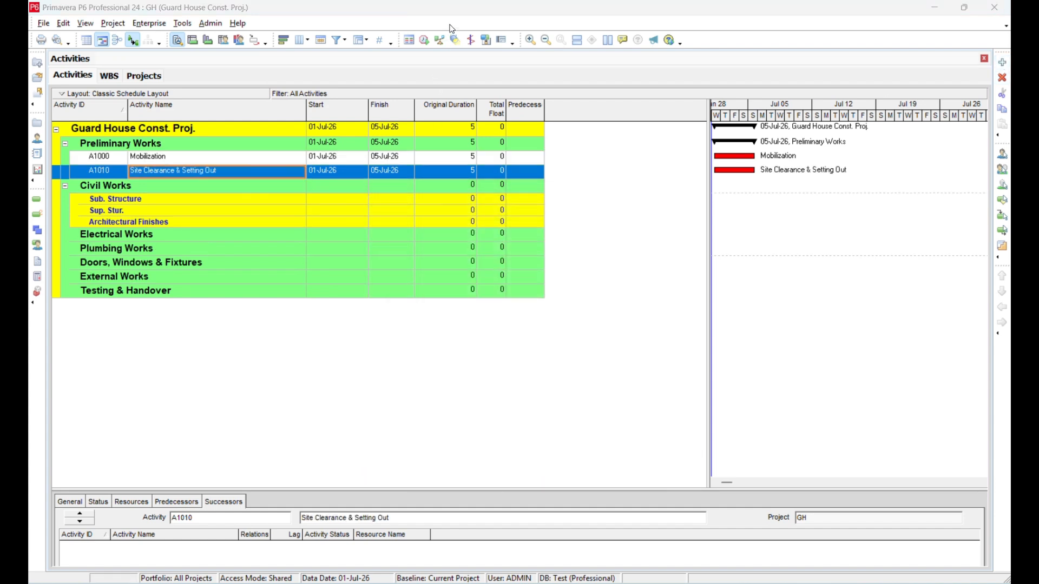
{"action": "left_click", "coordinate": [161, 200]}
{"action": "left_click", "coordinate": [1002, 62]}
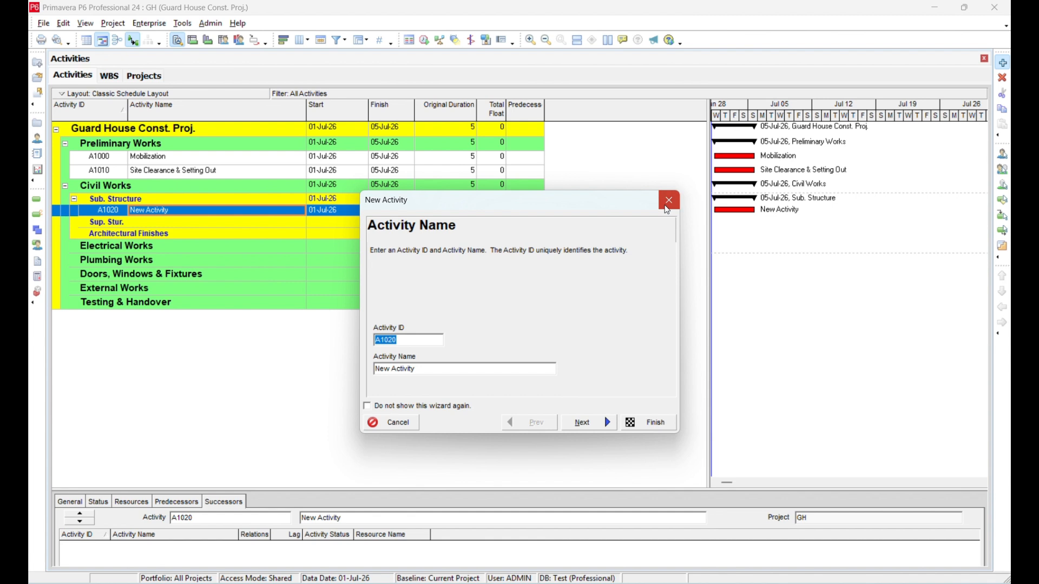
{"action": "left_click", "coordinate": [667, 207]}
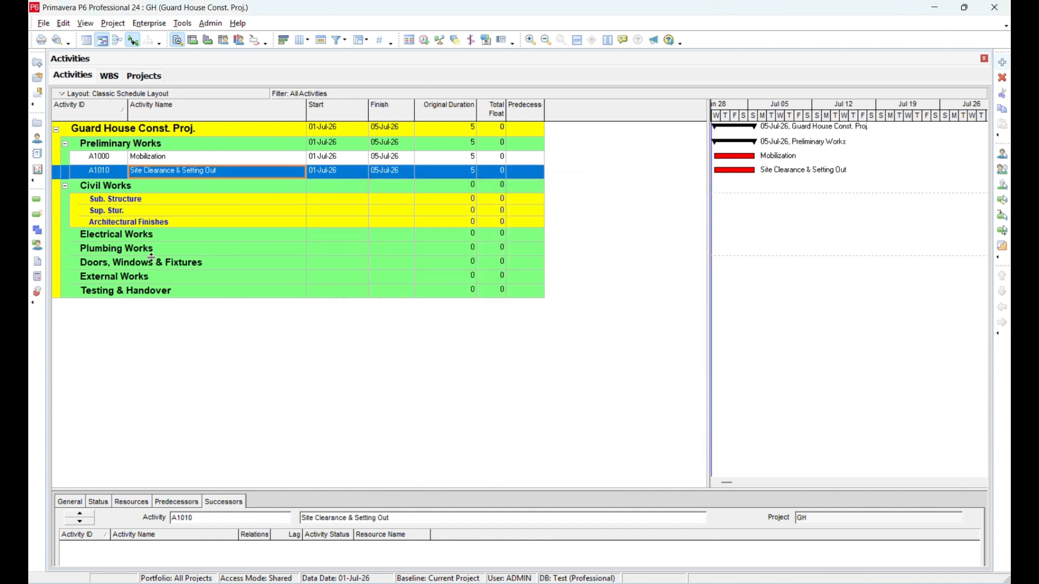
{"action": "left_click", "coordinate": [161, 200]}
{"action": "left_click", "coordinate": [120, 235]}
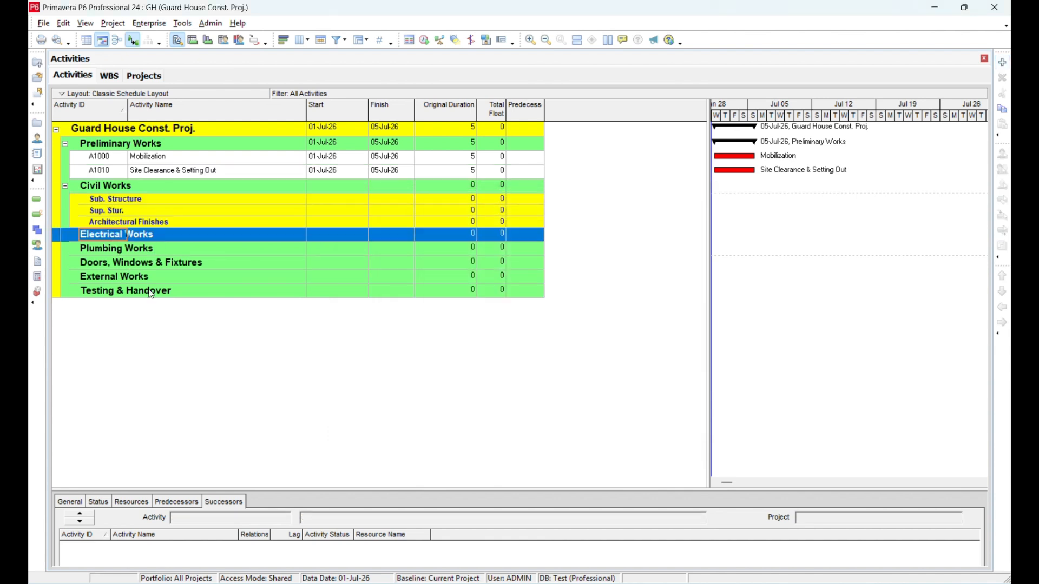
- Switch to Excel, clear the pending copy of Site Clearance & Setting Out, and return to Primavera P6
{"action": "left_click", "coordinate": [411, 582]}
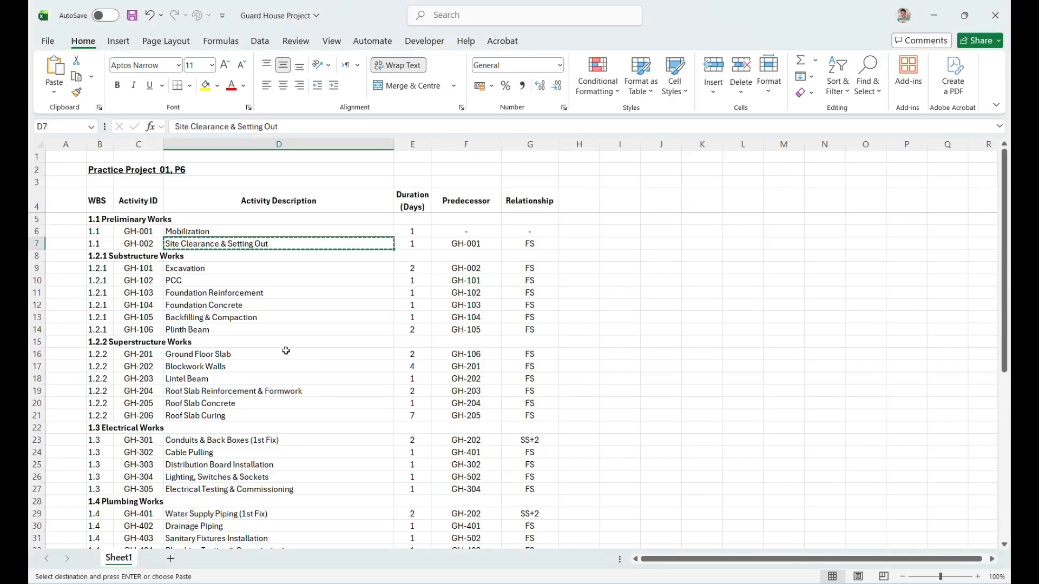
{"action": "key", "text": "Escape"}
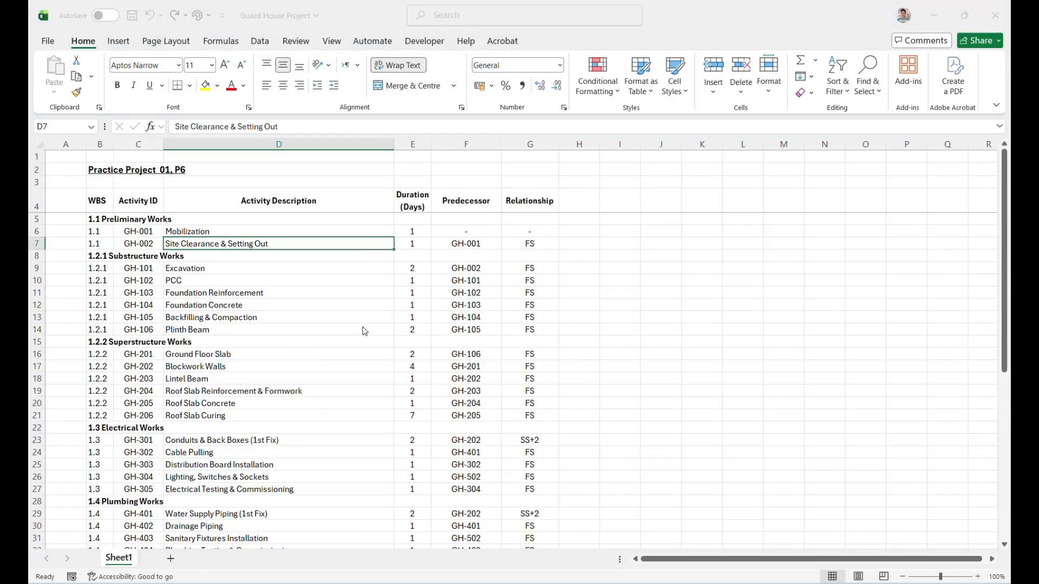
{"action": "key", "text": "alt+Tab"}
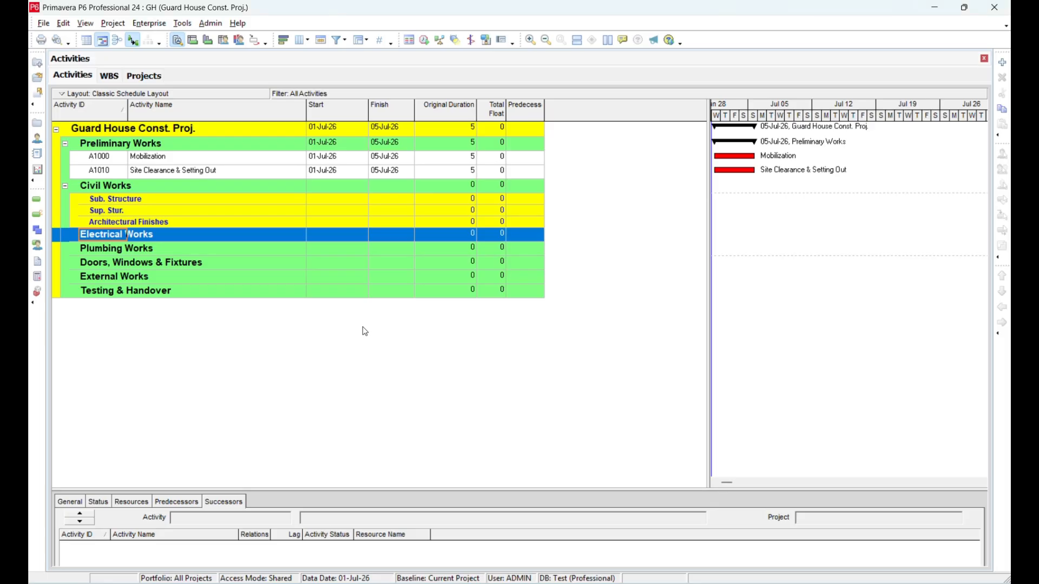
- Set up an export in Spreadsheet - (XLSX) format with Activities as the data type and the GH project included
{"action": "left_click", "coordinate": [41, 23]}
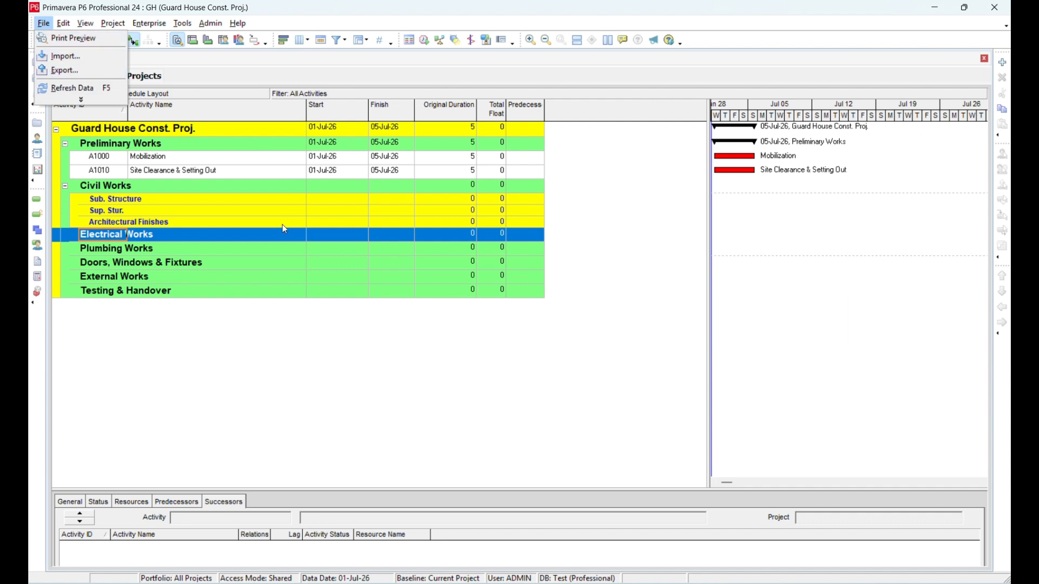
{"action": "left_click", "coordinate": [86, 71]}
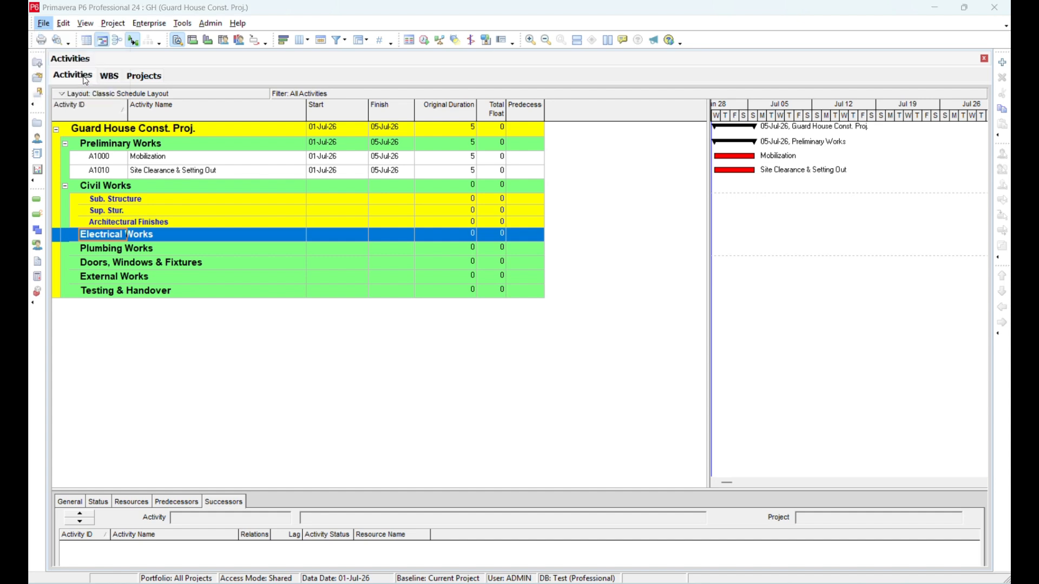
{"action": "left_click", "coordinate": [411, 326]}
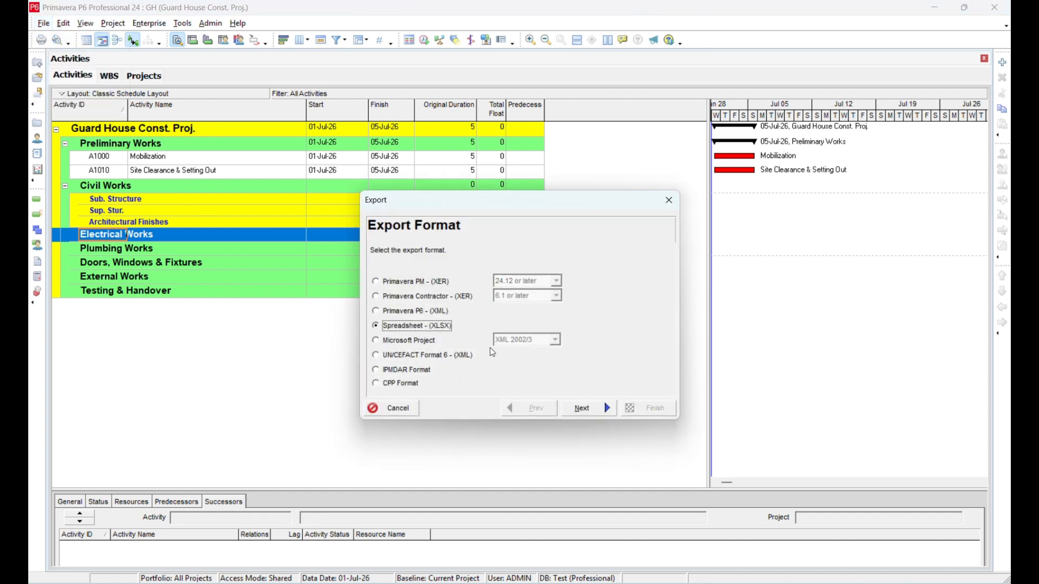
{"action": "left_click", "coordinate": [574, 406]}
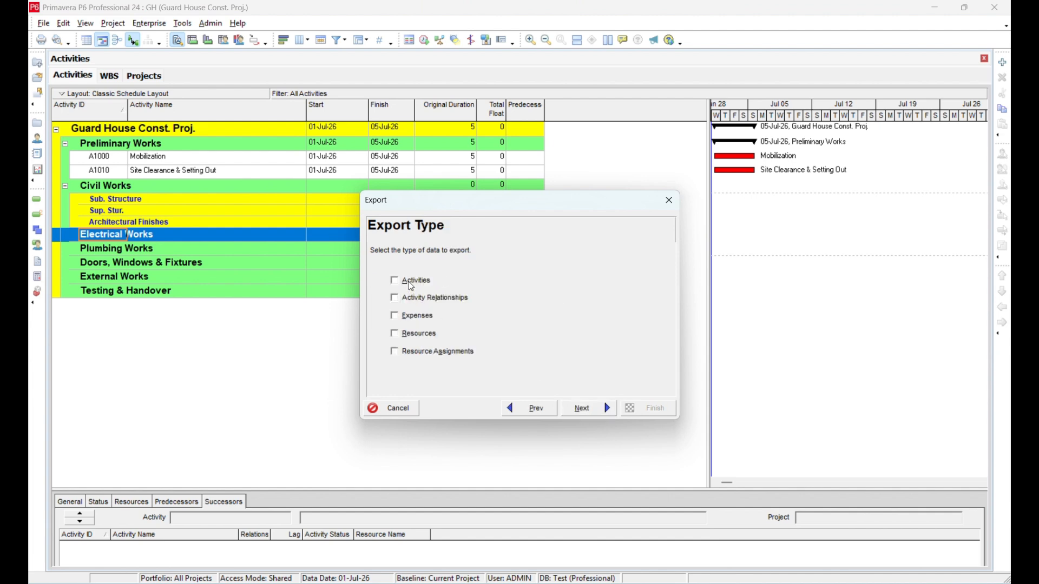
{"action": "left_click", "coordinate": [410, 282]}
{"action": "left_click", "coordinate": [588, 408]}
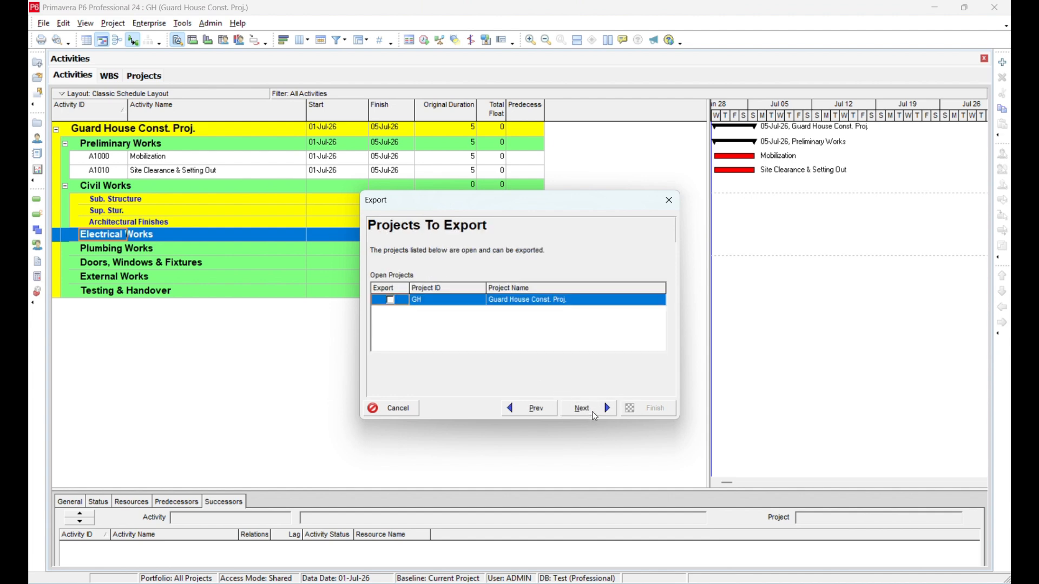
{"action": "left_click", "coordinate": [399, 303]}
{"action": "left_click", "coordinate": [588, 413]}
- Choose the Activity Loading export template and review its subject area and selected columns, accepting them as they are
{"action": "left_click", "coordinate": [443, 277]}
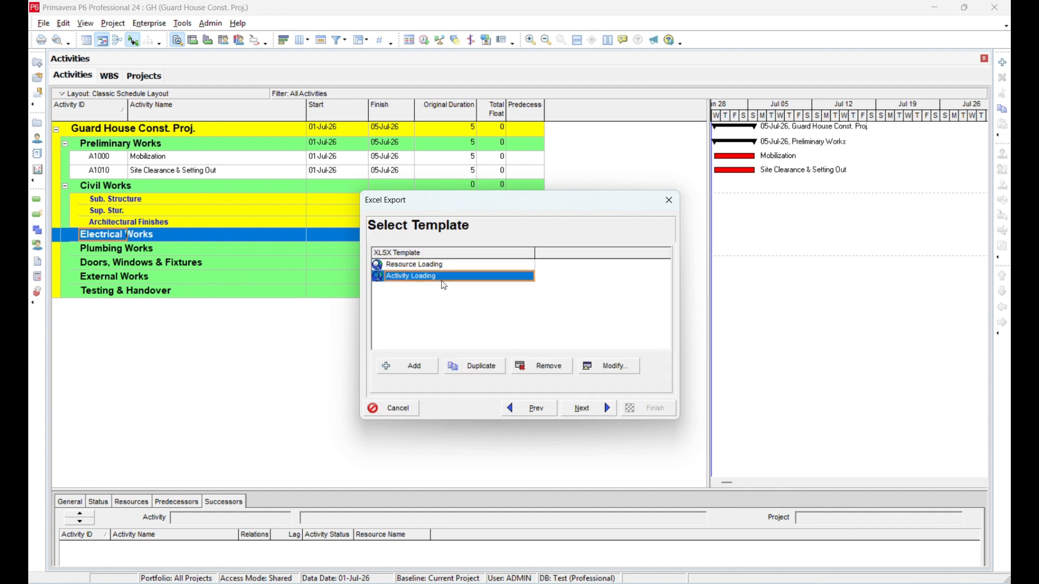
{"action": "left_click", "coordinate": [614, 368]}
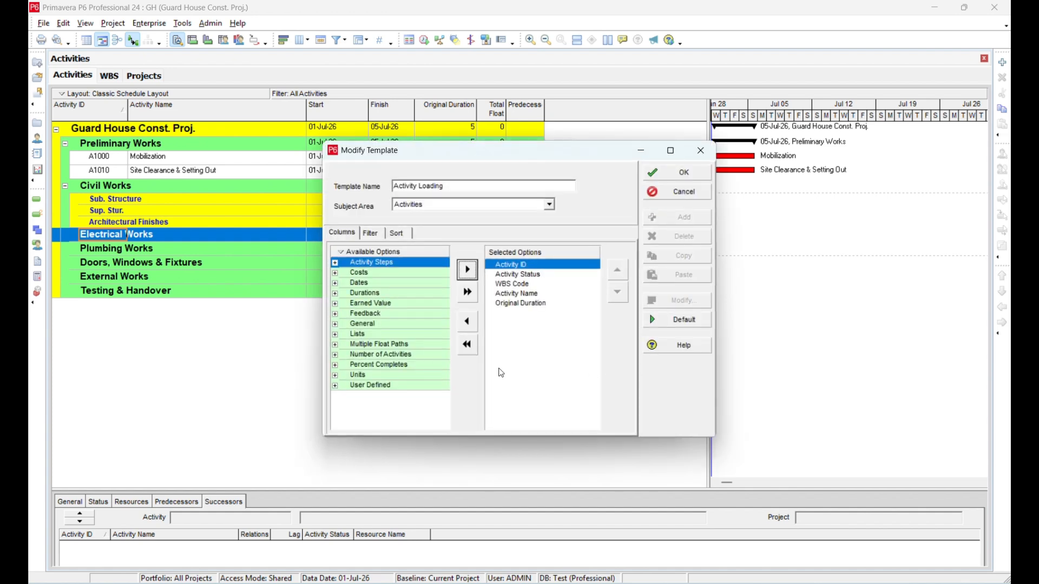
{"action": "left_click", "coordinate": [528, 297]}
{"action": "left_click", "coordinate": [538, 306]}
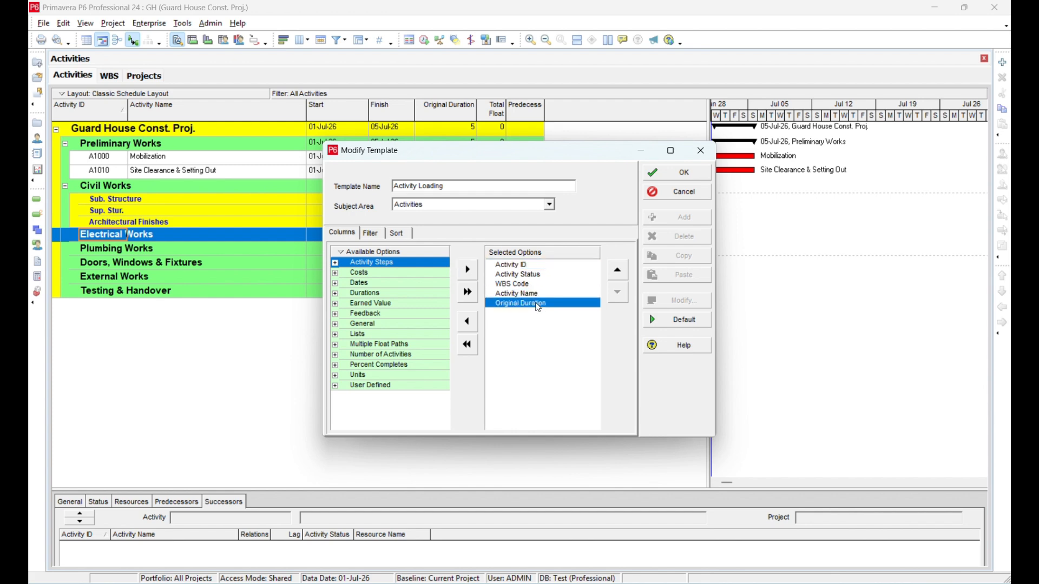
{"action": "left_click", "coordinate": [533, 295]}
{"action": "left_click", "coordinate": [455, 206]}
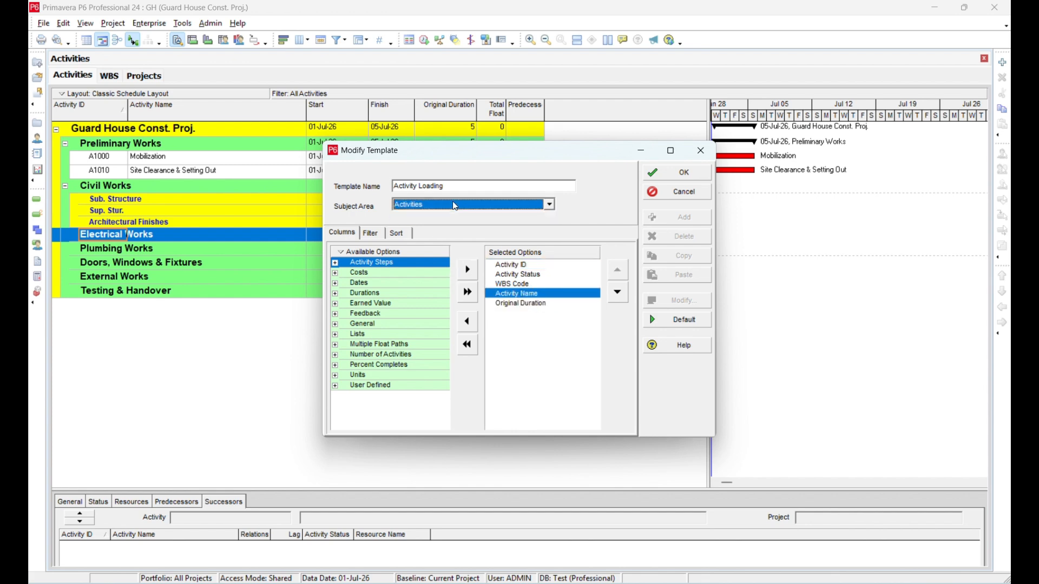
{"action": "left_click", "coordinate": [455, 190]}
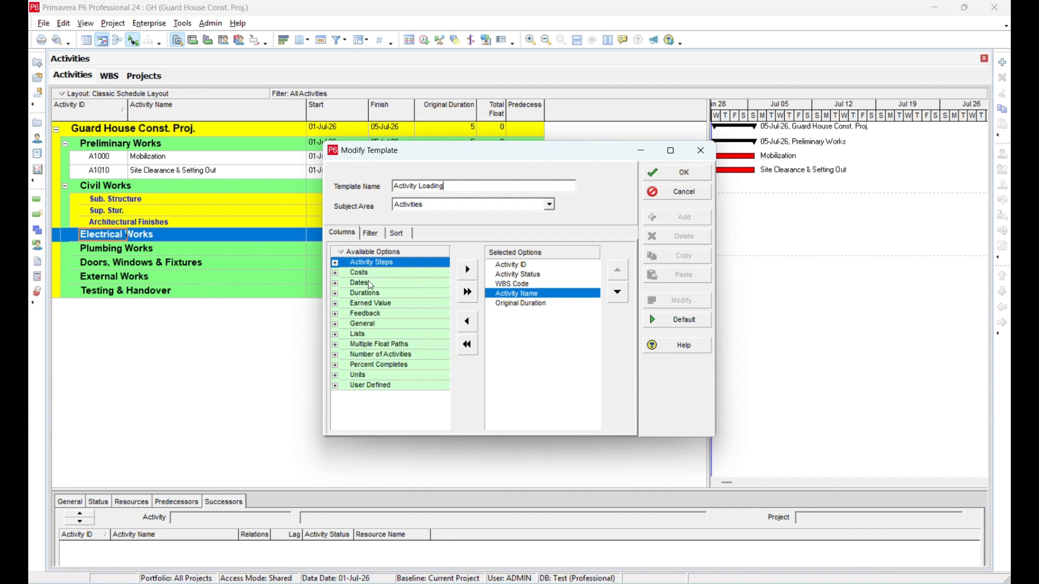
{"action": "left_click", "coordinate": [383, 334]}
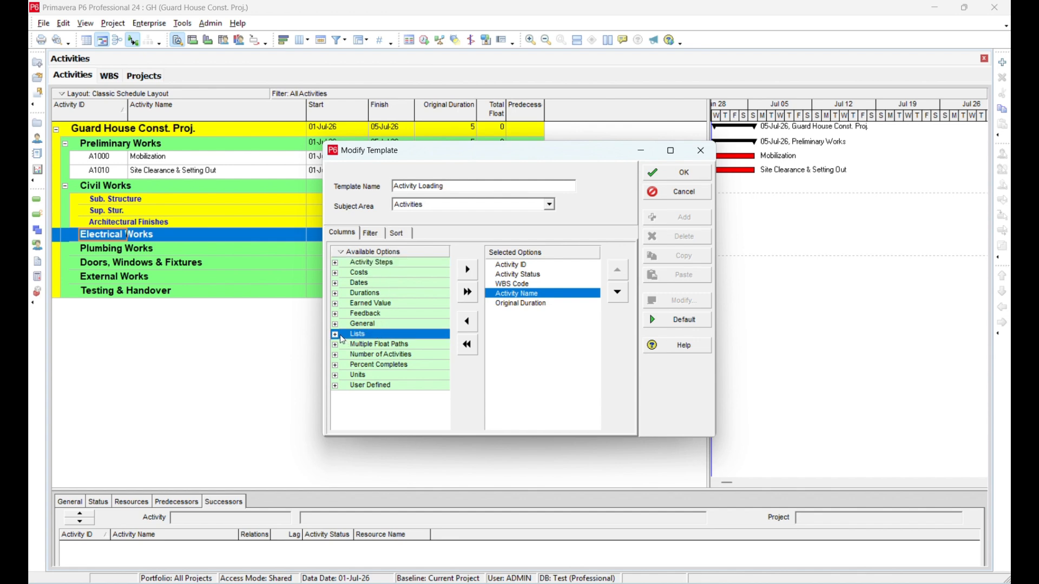
{"action": "left_click", "coordinate": [551, 305]}
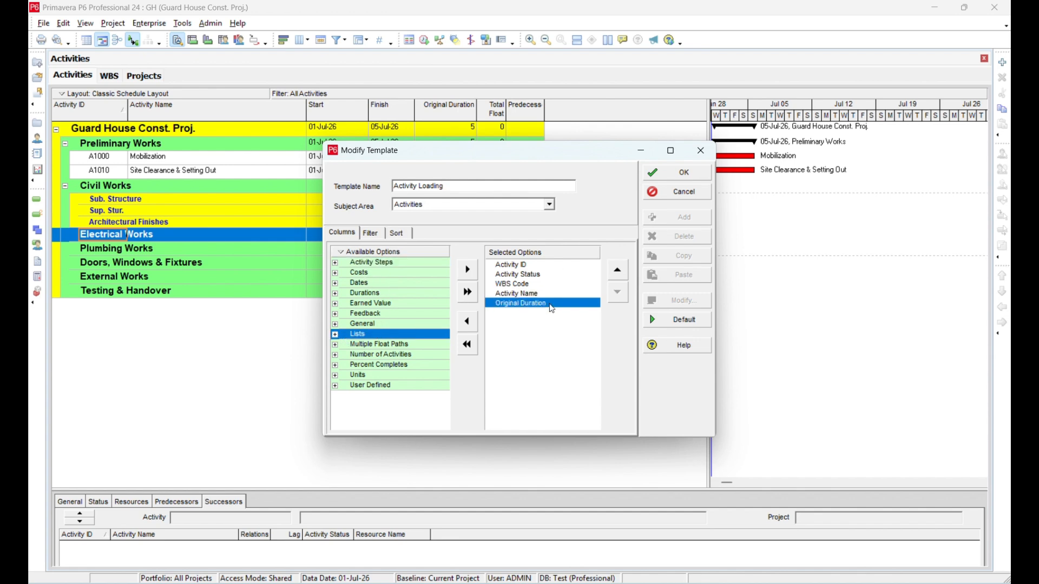
{"action": "left_click", "coordinate": [678, 175]}
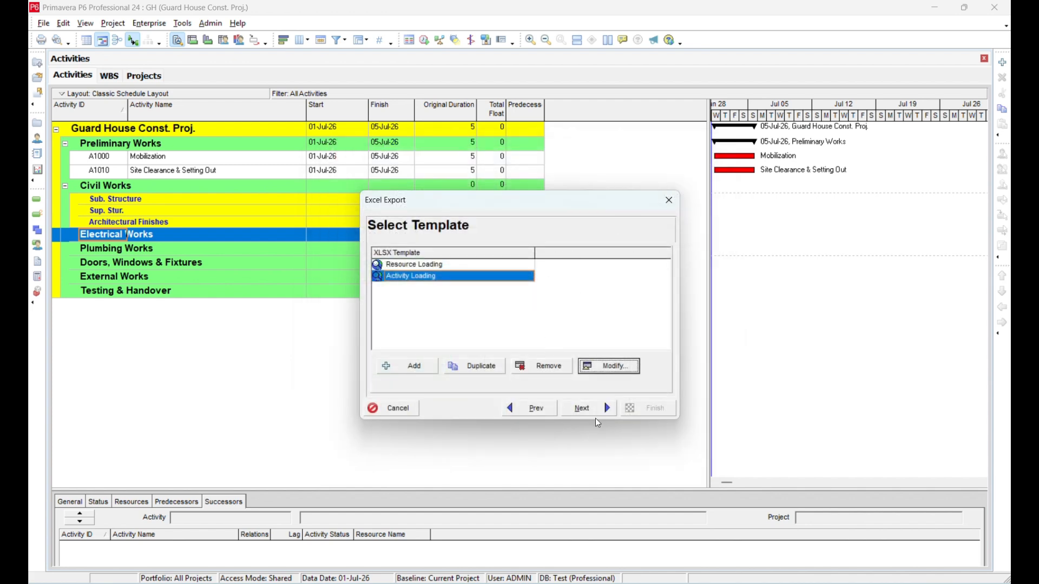
- Finish exporting the GH activities to GH-Activities.xlsx on the Desktop
{"action": "left_click", "coordinate": [595, 416]}
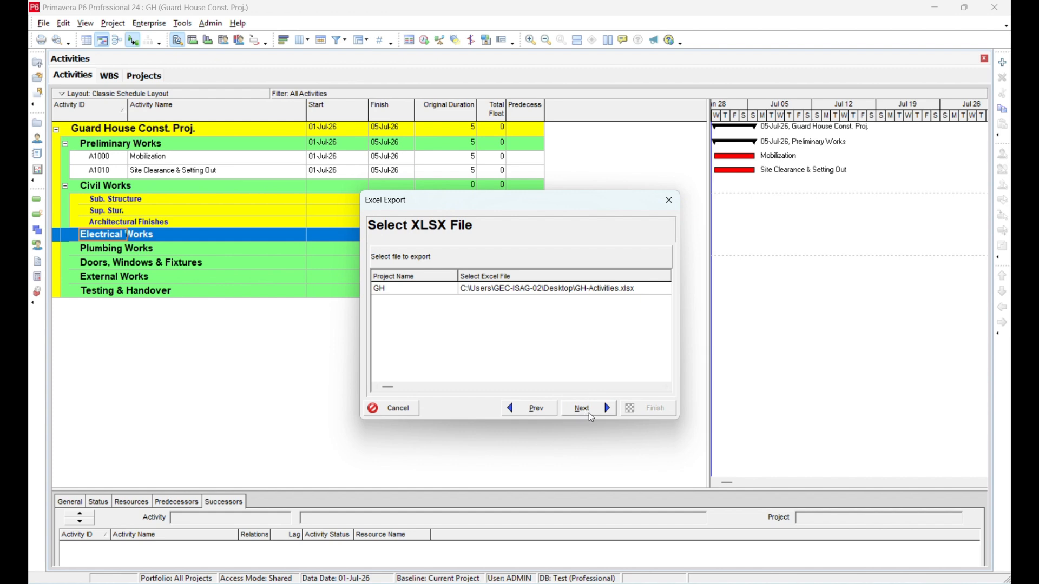
{"action": "left_click", "coordinate": [595, 409]}
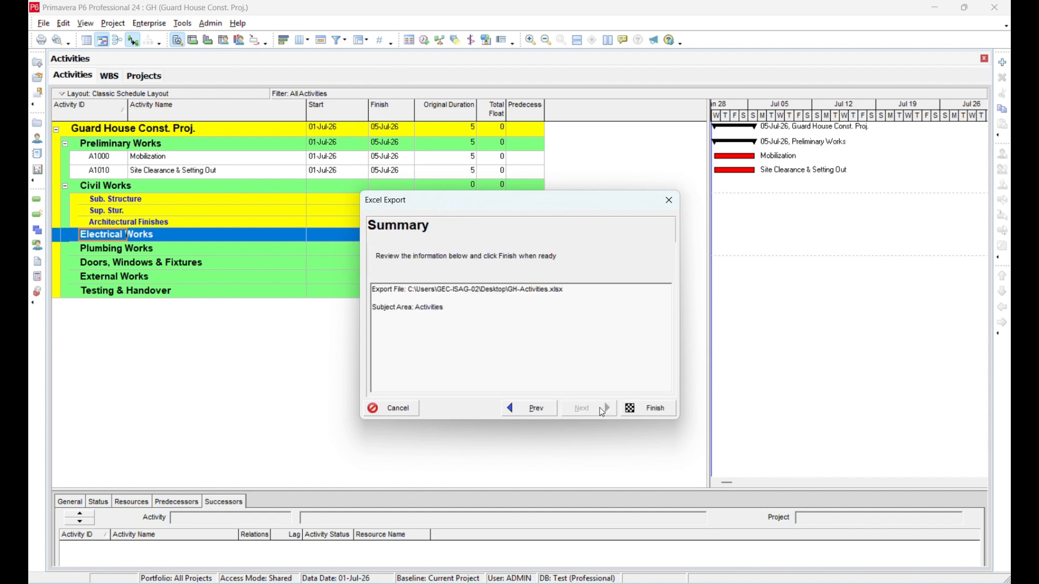
{"action": "left_click", "coordinate": [650, 407]}
{"action": "left_click", "coordinate": [650, 407]}
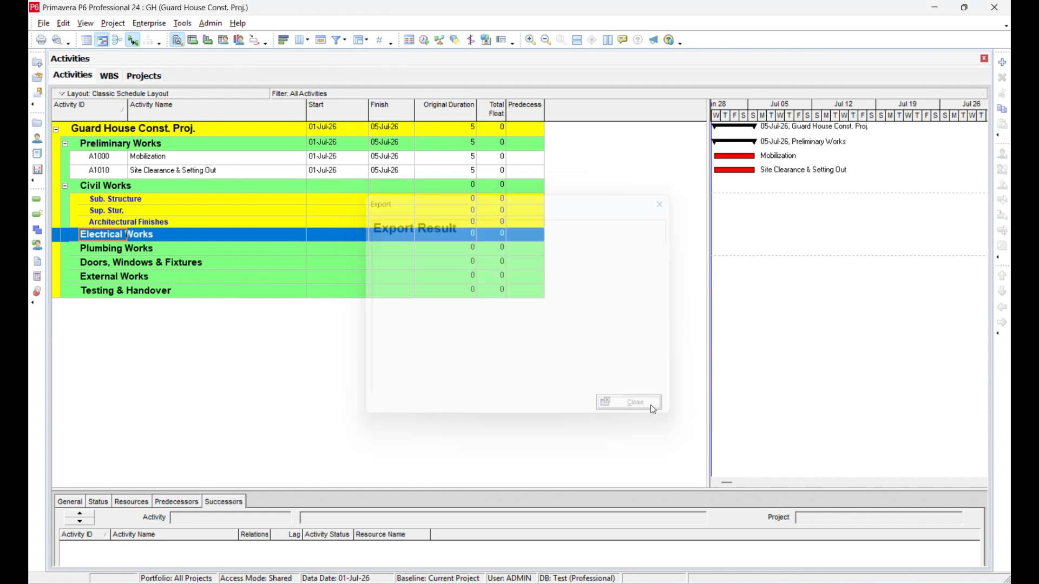
- Minimise the open windows, move the exported GH-Activities file towards the middle of the desktop, and open it in Excel
{"action": "left_click", "coordinate": [940, 9]}
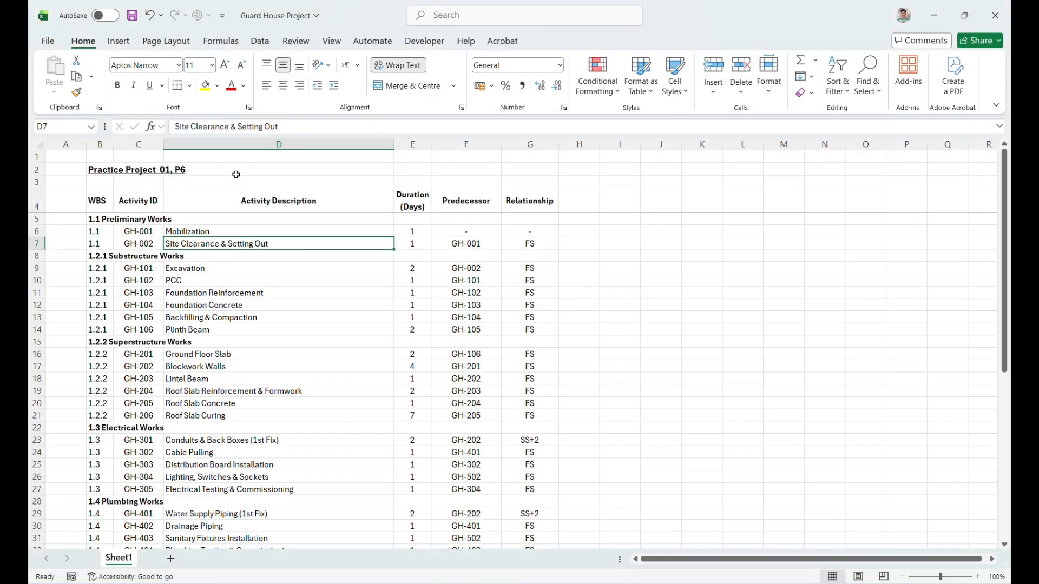
{"action": "left_click", "coordinate": [934, 15]}
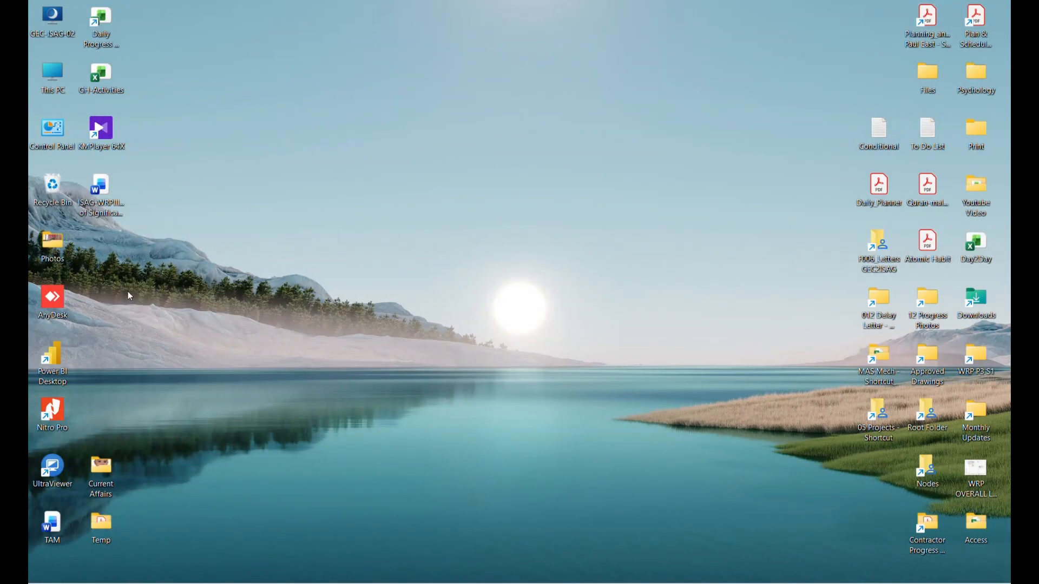
{"action": "left_click_drag", "start_coordinate": [97, 81], "coordinate": [593, 205]}
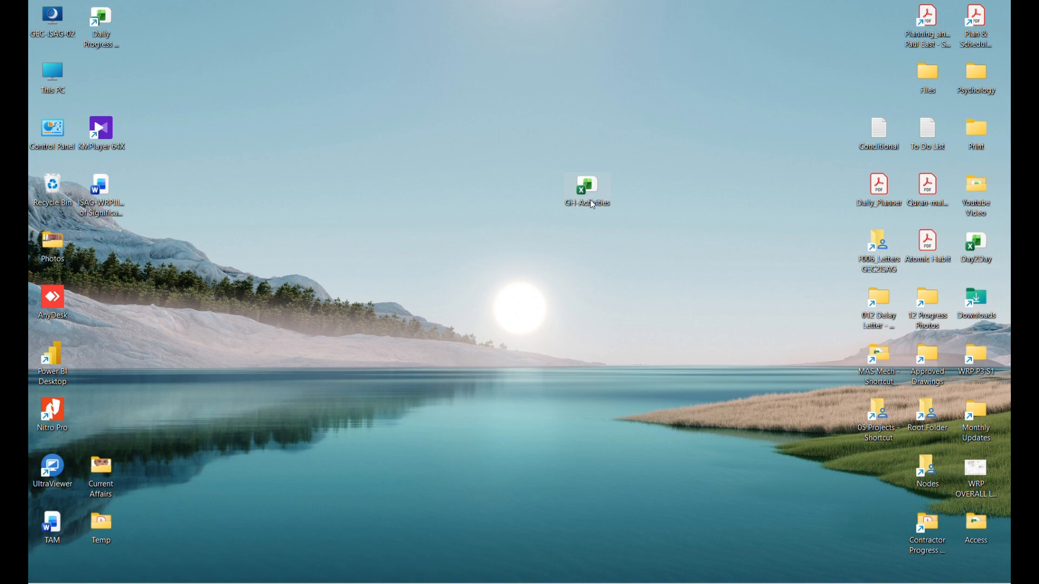
{"action": "double_click", "coordinate": [590, 192]}
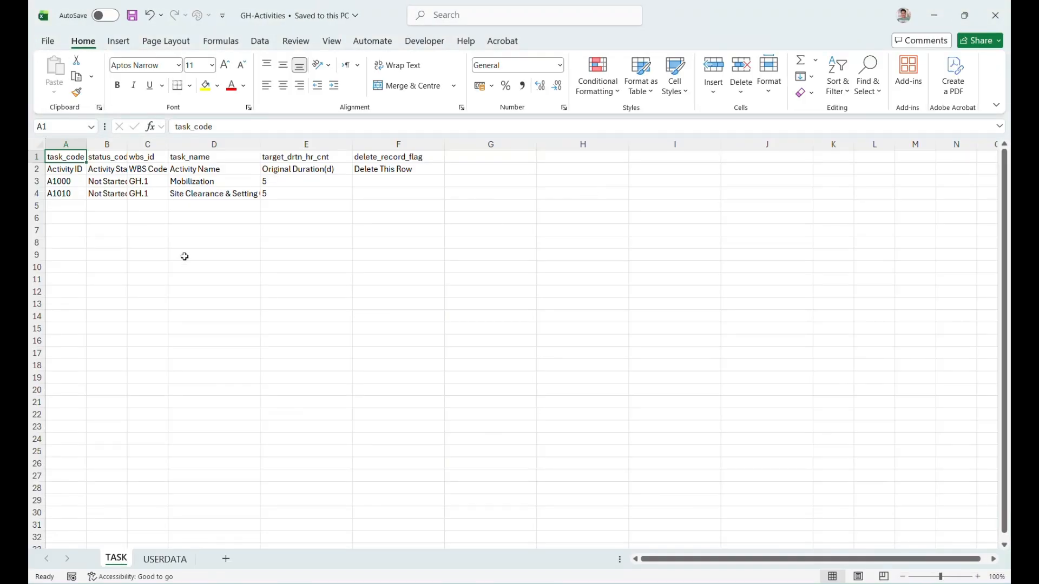
- Widen the task_name and status_code columns of the TASK sheet to fit their contents
{"action": "double_click", "coordinate": [260, 146]}
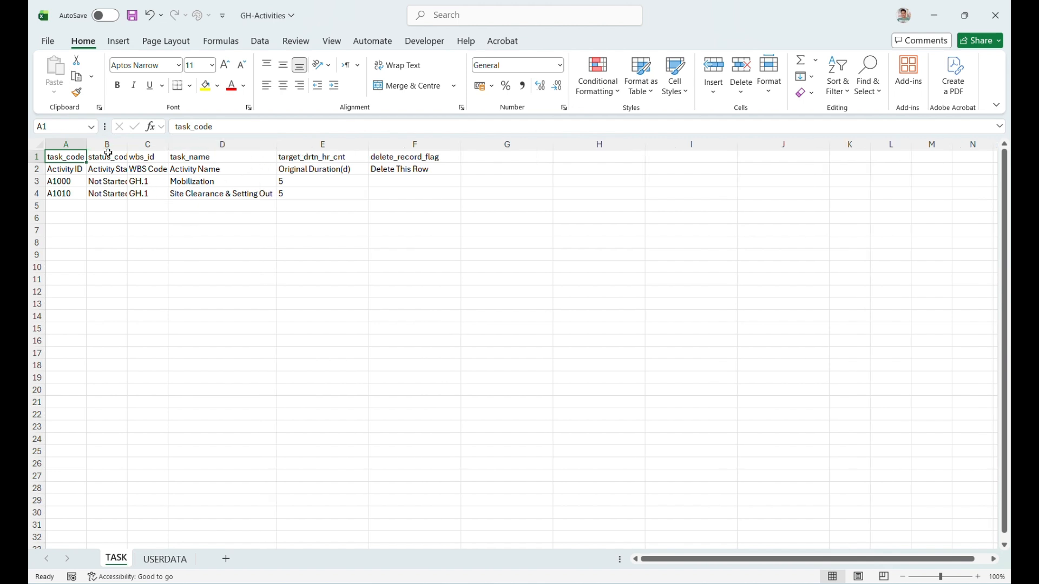
{"action": "double_click", "coordinate": [130, 142]}
{"action": "key", "text": "alt+Tab"}
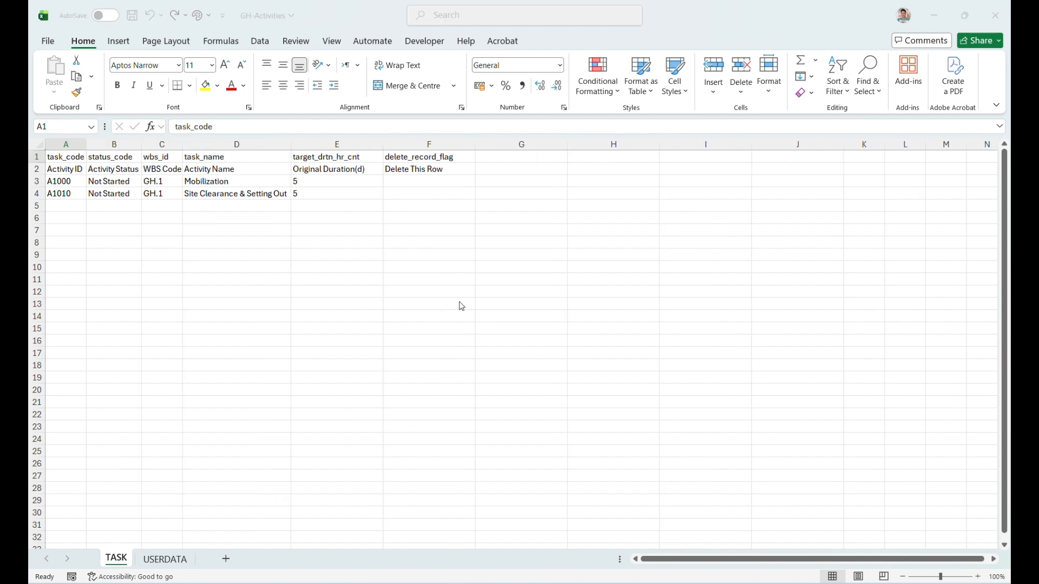
{"action": "left_click", "coordinate": [148, 234]}
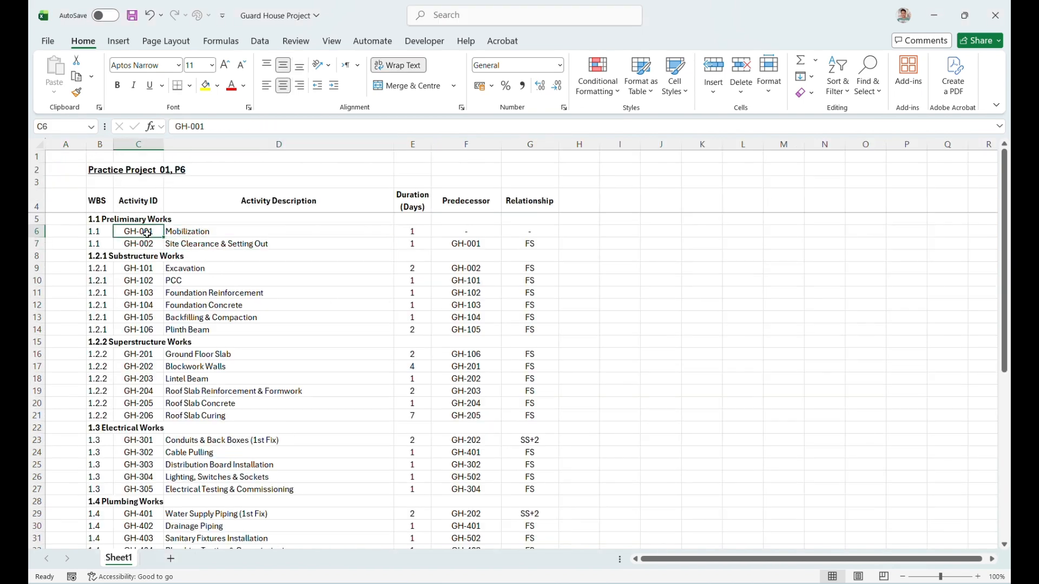
{"action": "key", "text": "shift+Down"}
{"action": "key", "text": "shift+Down"}
{"action": "key", "text": "shift+Down"}
{"action": "key", "text": "shift+Down"}
{"action": "key", "text": "shift+Down"}
{"action": "key", "text": "shift+Down"}
{"action": "key", "text": "shift+Down"}
{"action": "key", "text": "shift+Down"}
{"action": "key", "text": "shift+Down"}
{"action": "key", "text": "shift+Down"}
{"action": "key", "text": "shift+Down"}
{"action": "key", "text": "shift+Down"}
{"action": "key", "text": "shift+Down"}
{"action": "key", "text": "shift+Down"}
{"action": "key", "text": "shift+Down"}
{"action": "key", "text": "shift+Down"}
{"action": "key", "text": "shift+Down"}
{"action": "key", "text": "shift+Down"}
{"action": "key", "text": "shift+Down"}
{"action": "key", "text": "shift+Down"}
{"action": "key", "text": "shift+Down"}
{"action": "key", "text": "shift+Down"}
{"action": "key", "text": "shift+Down"}
{"action": "key", "text": "shift+Down"}
{"action": "key", "text": "shift+Down"}
{"action": "key", "text": "shift+Down"}
{"action": "key", "text": "shift+Down"}
{"action": "key", "text": "shift+Down"}
{"action": "key", "text": "shift+Down"}
{"action": "key", "text": "shift+Down"}
{"action": "key", "text": "shift+Down"}
{"action": "key", "text": "shift+Down"}
{"action": "key", "text": "shift+Down"}
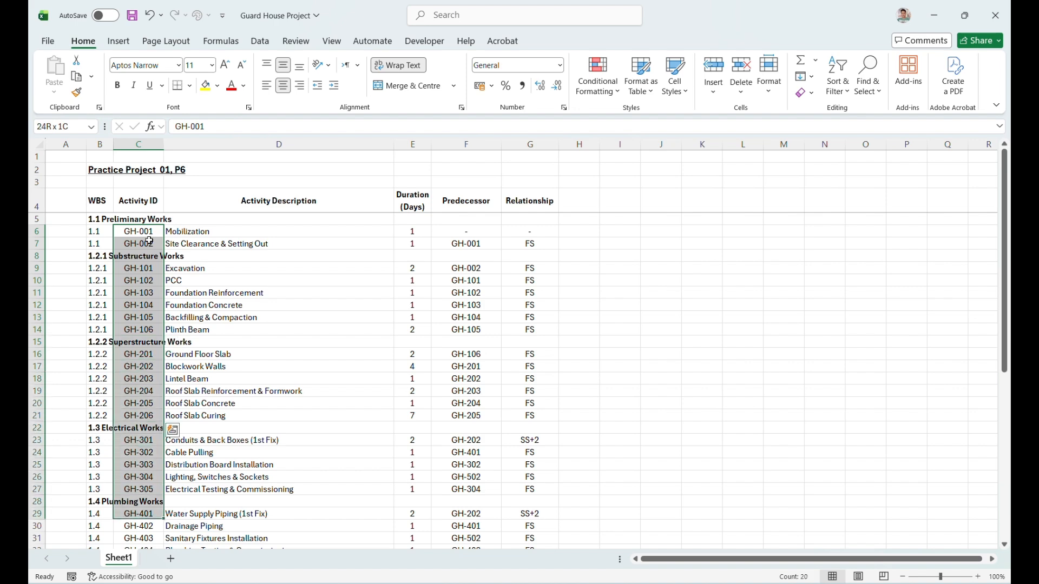
{"action": "key", "text": "shift+Down"}
{"action": "key", "text": "shift+Down"}
{"action": "key", "text": "shift+Down"}
{"action": "key", "text": "shift+Down"}
{"action": "key", "text": "shift+Down"}
{"action": "key", "text": "shift+Down"}
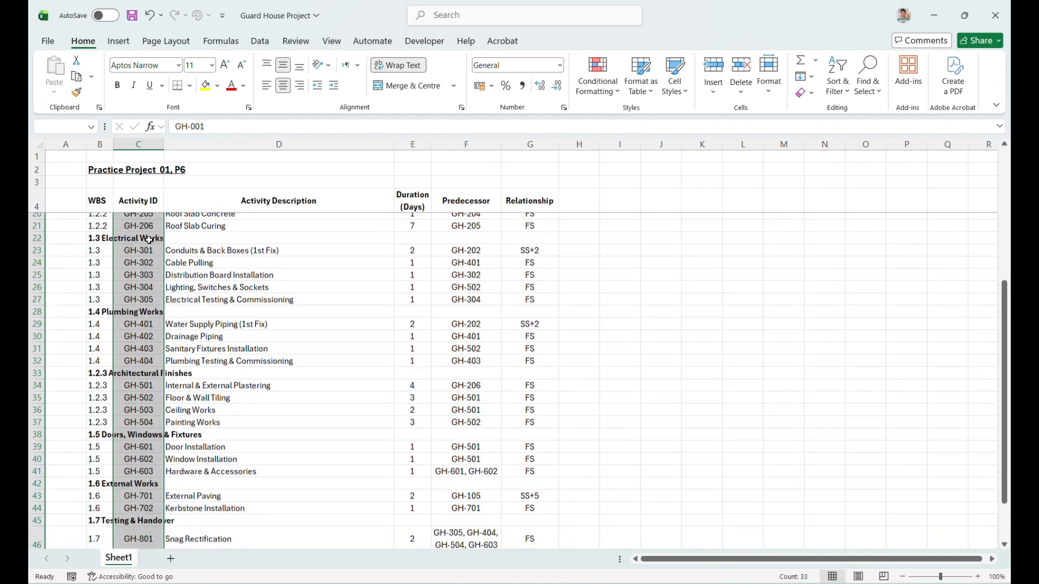
{"action": "key", "text": "shift+Right"}
{"action": "key", "text": "shift+Right"}
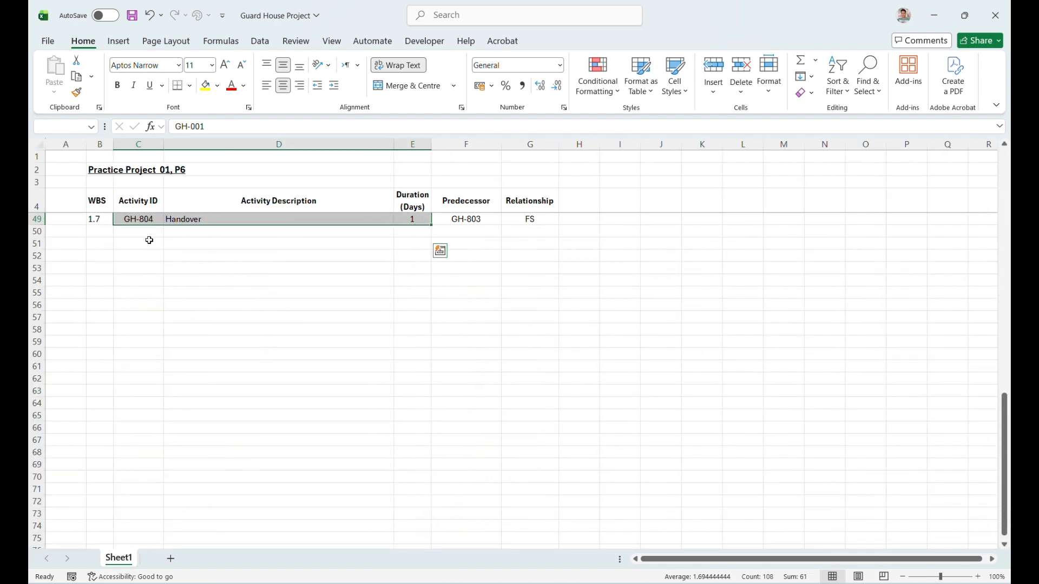
{"action": "key", "text": "ctrl+c"}
- Copy the activity IDs GH-001 to GH-804 from the Guard House Project workbook into GH-Activities' Activity ID column, starting at A3
{"action": "key", "text": "alt+Tab"}
{"action": "key", "text": "Down"}
{"action": "key", "text": "Down"}
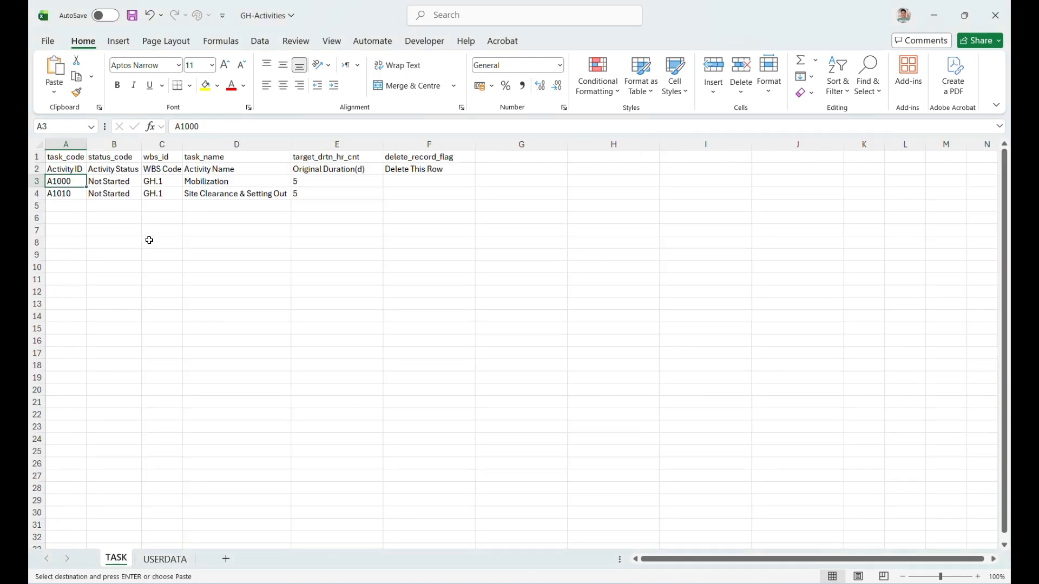
{"action": "key", "text": "alt+Tab"}
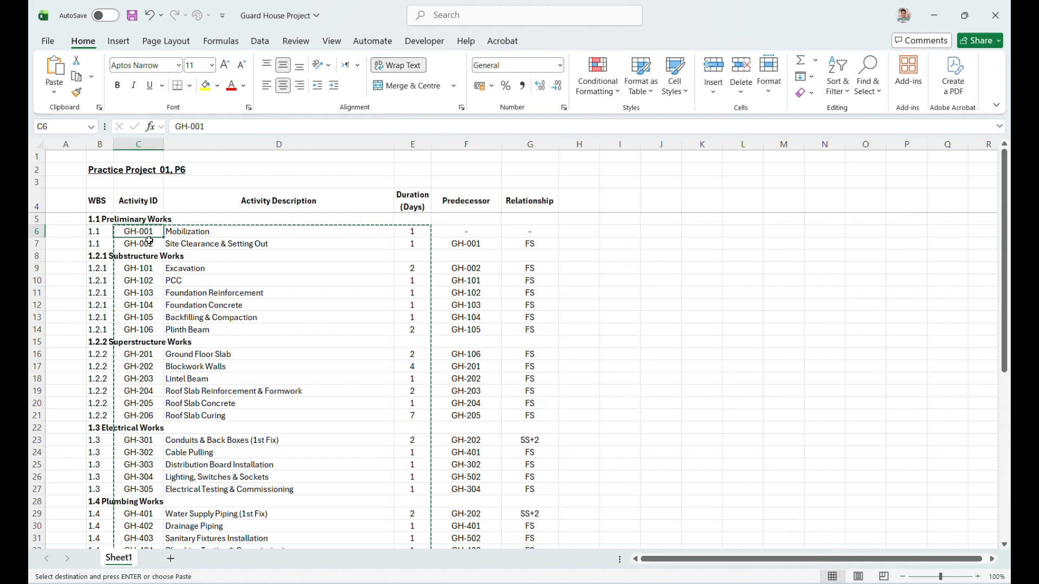
{"action": "left_click_drag", "start_coordinate": [149, 241], "coordinate": [150, 544]}
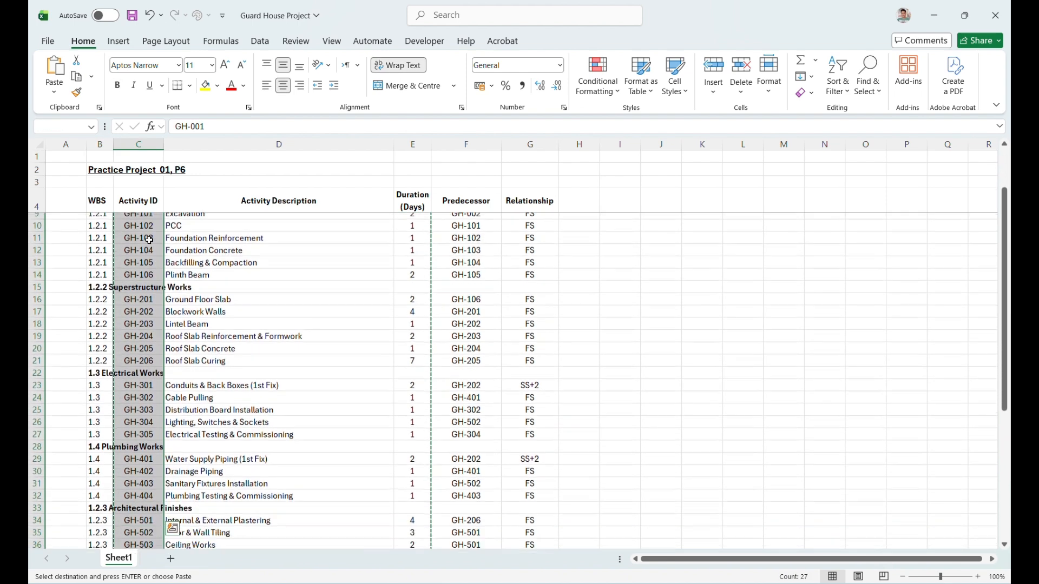
{"action": "scroll", "coordinate": [150, 240], "scroll_direction": "down", "scroll_amount": 4}
{"action": "key", "text": "ctrl+shift+Down"}
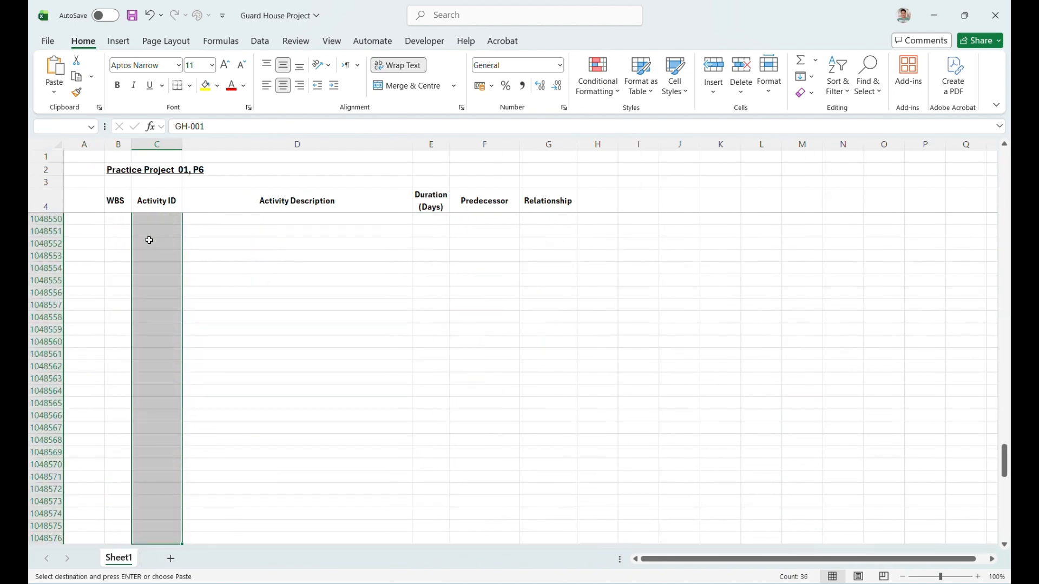
{"action": "key", "text": "ctrl+shift+Up"}
{"action": "key", "text": "alt+Tab"}
{"action": "type", "text": "v"}
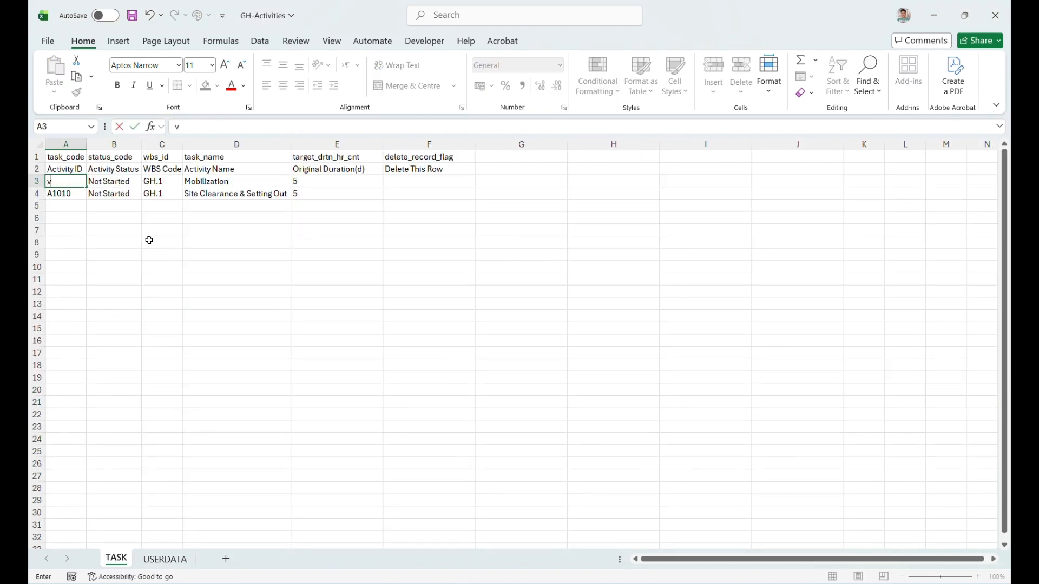
{"action": "key", "text": "Escape"}
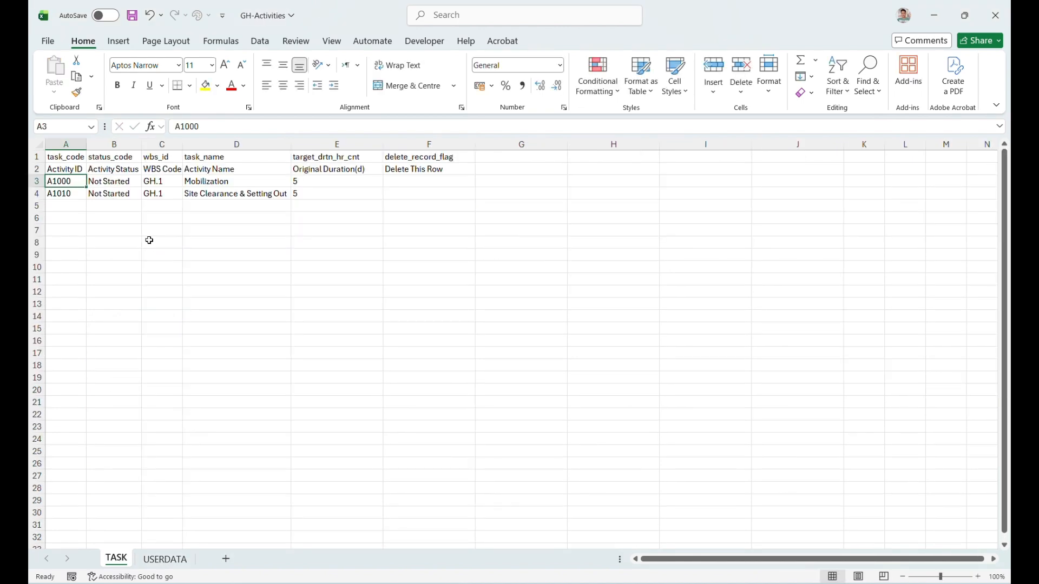
{"action": "key", "text": "alt+Tab"}
{"action": "key", "text": "ctrl+c"}
{"action": "key", "text": "alt+Tab"}
{"action": "key", "text": "ctrl+v"}
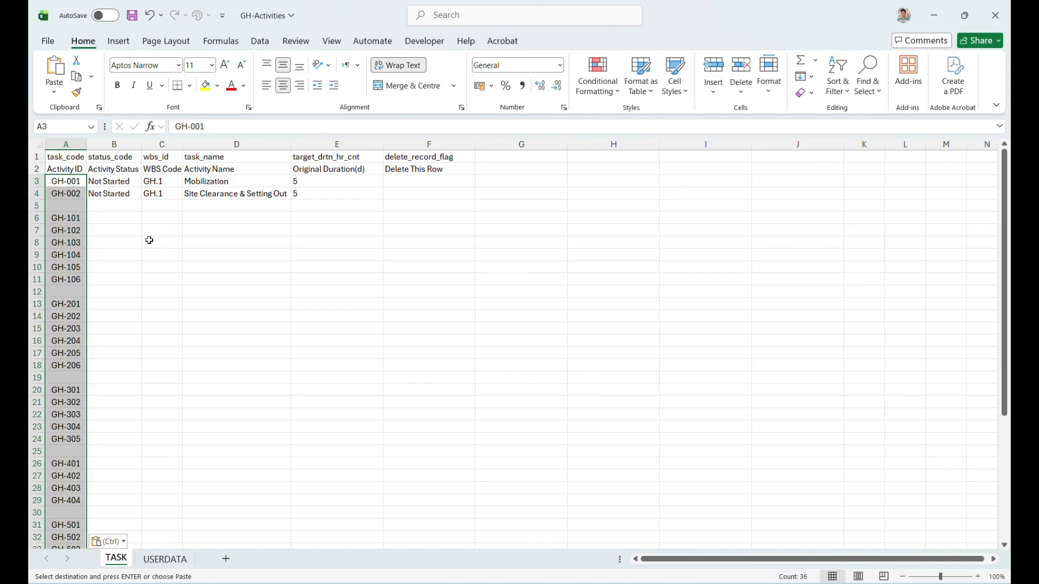
- Copy all activity descriptions and durations from the Guard House Project workbook into the Activity Name and Original Duration columns, starting at D3
{"action": "key", "text": "alt+Tab"}
{"action": "key", "text": "shift+Down"}
{"action": "key", "text": "shift+Down"}
{"action": "key", "text": "shift+Down"}
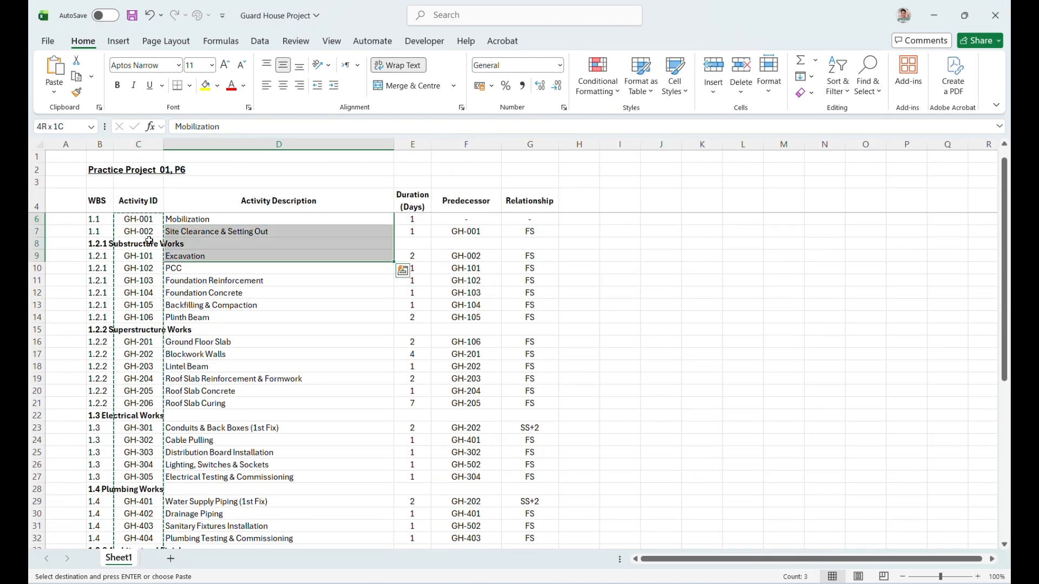
{"action": "key", "text": "ctrl+shift+Down"}
{"action": "key", "text": "ctrl+shift+Down"}
{"action": "key", "text": "ctrl+shift+Down"}
{"action": "key", "text": "ctrl+shift+Down"}
{"action": "key", "text": "ctrl+shift+Down"}
{"action": "key", "text": "ctrl+shift+Down"}
{"action": "key", "text": "ctrl+shift+Down"}
{"action": "key", "text": "ctrl+shift+Down"}
{"action": "key", "text": "ctrl+shift+Down"}
{"action": "key", "text": "ctrl+shift+Down"}
{"action": "key", "text": "ctrl+shift+Down"}
{"action": "key", "text": "ctrl+shift+Down"}
{"action": "key", "text": "ctrl+shift+Down"}
{"action": "key", "text": "ctrl+shift+Down"}
{"action": "key", "text": "ctrl+shift+Down"}
{"action": "key", "text": "ctrl+shift+Down"}
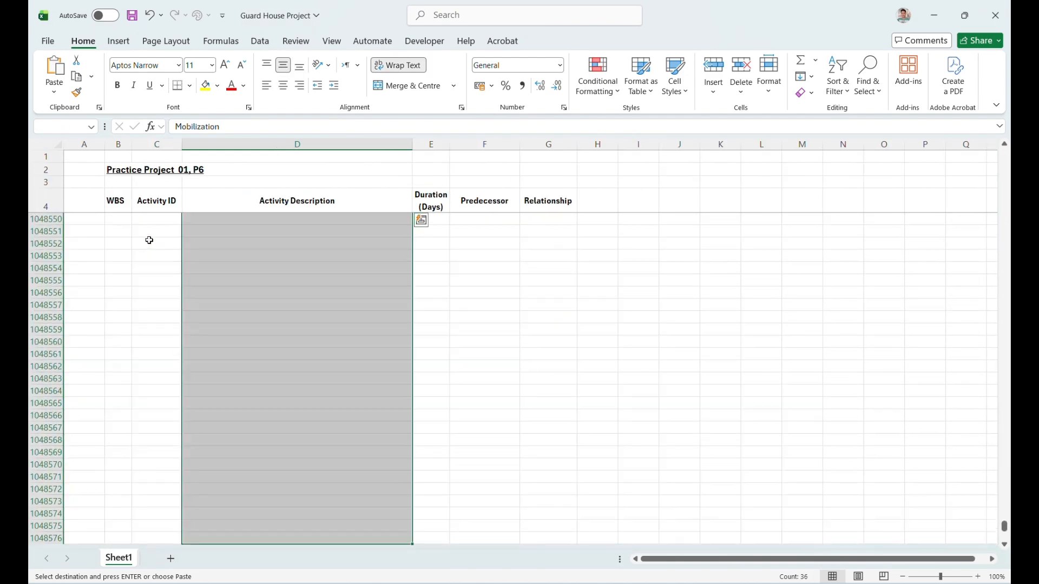
{"action": "key", "text": "ctrl+shift+Up"}
{"action": "key", "text": "shift+Right"}
{"action": "key", "text": "ctrl+c"}
{"action": "key", "text": "alt+Tab"}
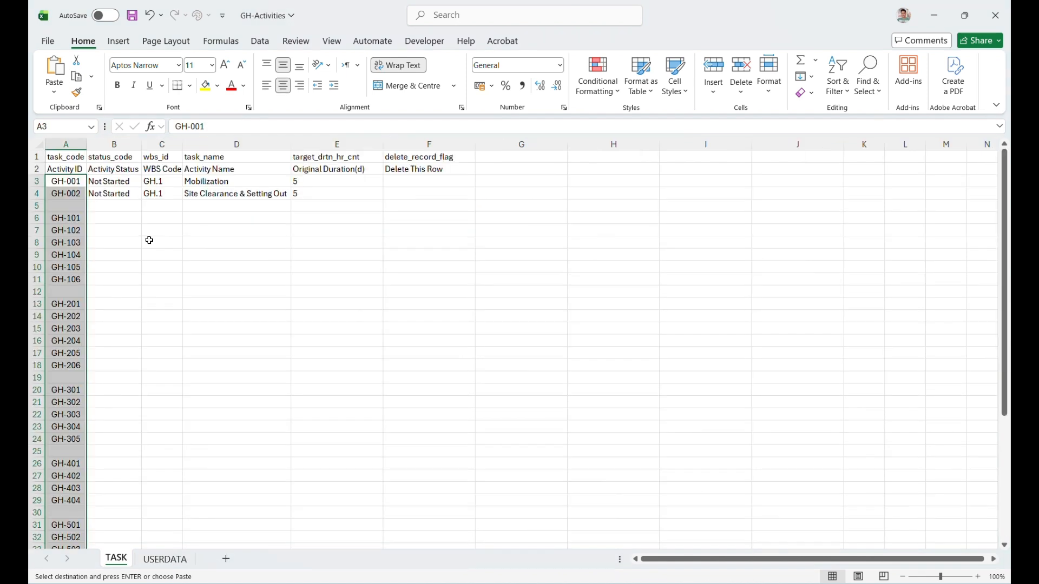
{"action": "key", "text": "Right"}
{"action": "key", "text": "Right"}
{"action": "key", "text": "Right"}
{"action": "key", "text": "ctrl+v"}
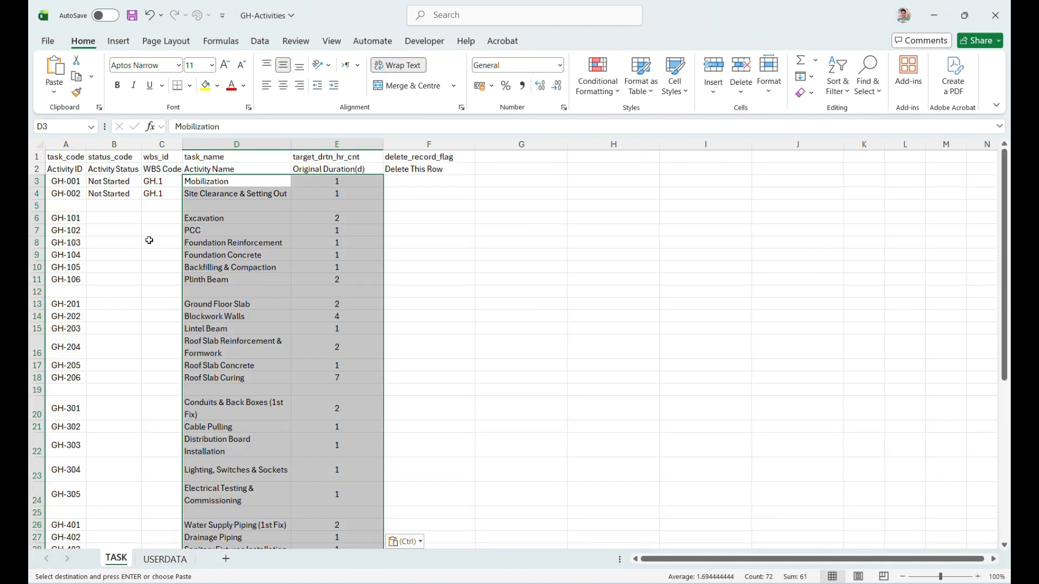
{"action": "key", "text": "Down"}
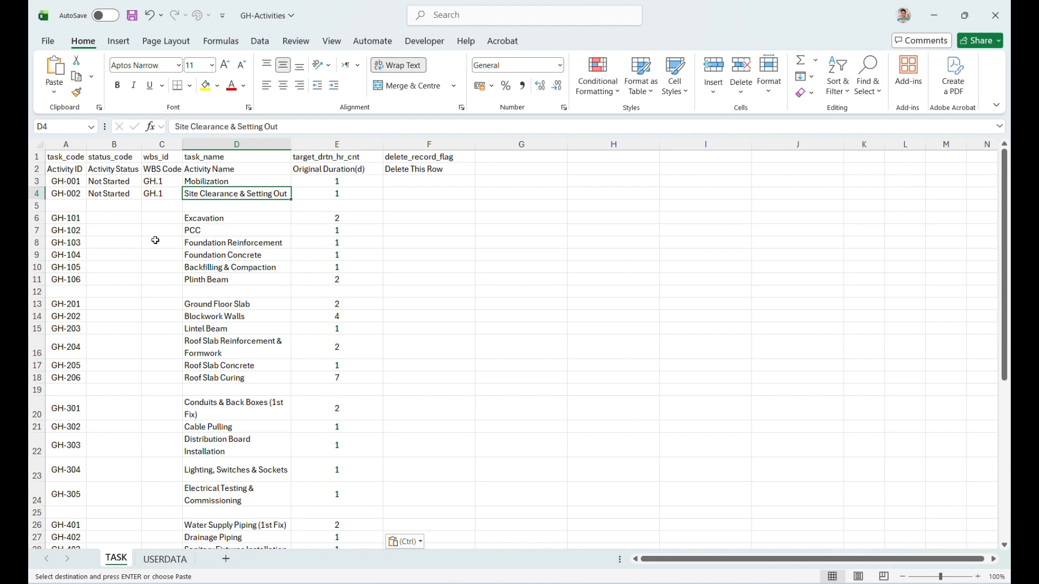
{"action": "key", "text": "Escape"}
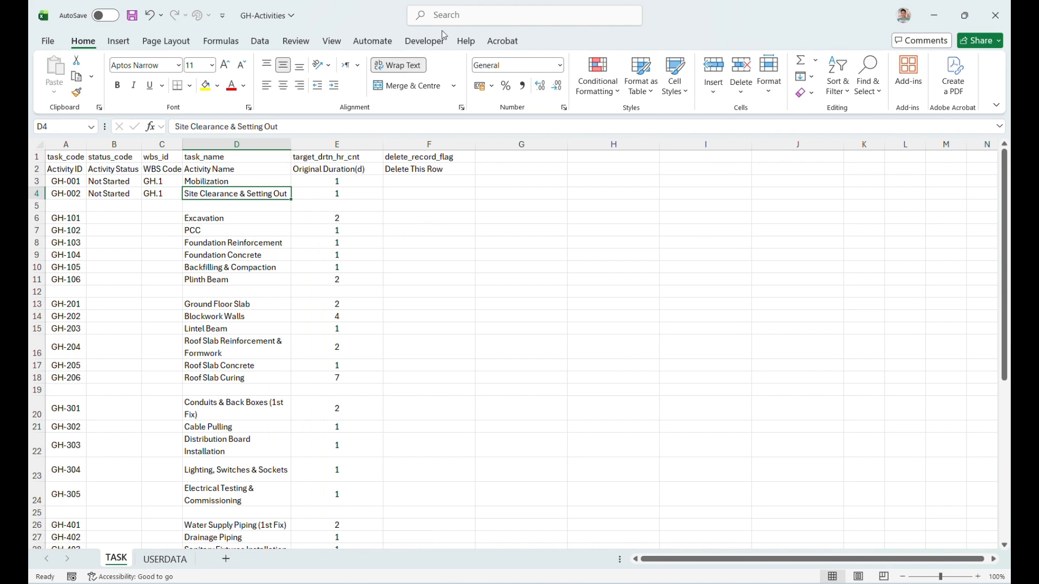
- Save the GH-Activities workbook and close it
{"action": "key", "text": "alt+Tab"}
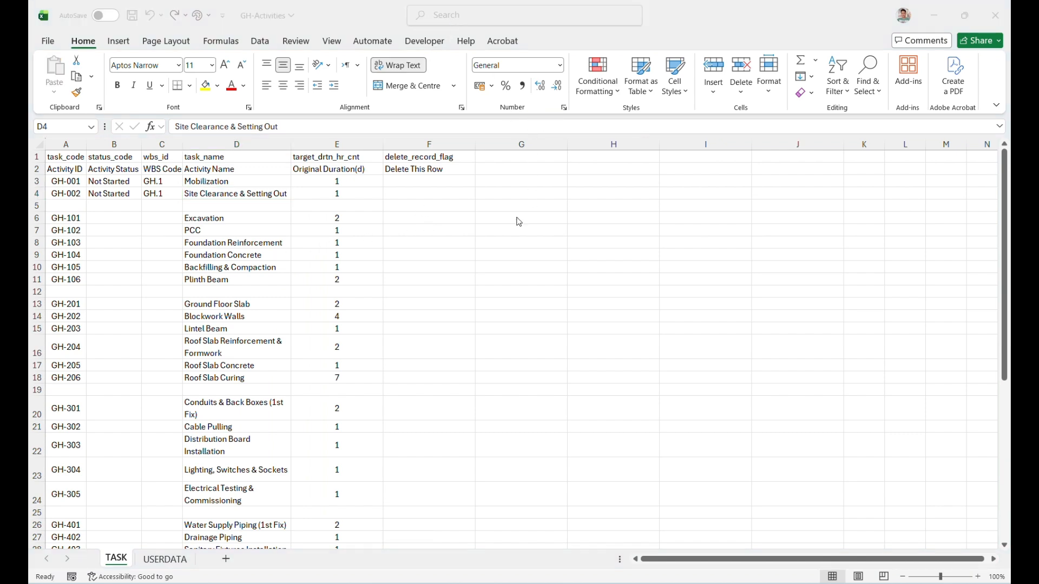
{"action": "scroll", "coordinate": [278, 247], "scroll_direction": "down", "scroll_amount": 8}
{"action": "scroll", "coordinate": [325, 254], "scroll_direction": "up", "scroll_amount": 8}
{"action": "key", "text": "alt+Tab"}
{"action": "key", "text": "ctrl+s"}
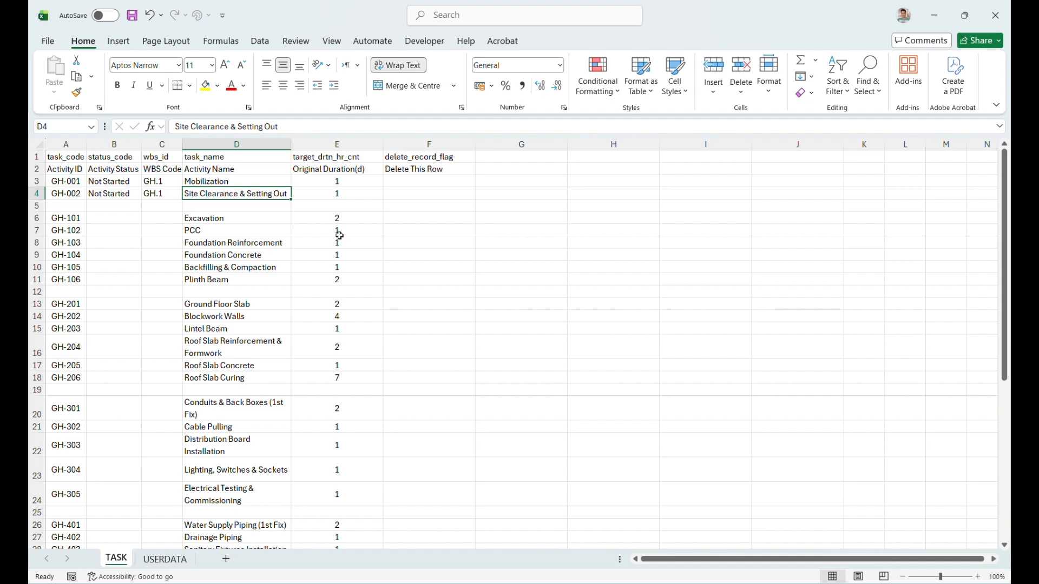
{"action": "left_click", "coordinate": [994, 15]}
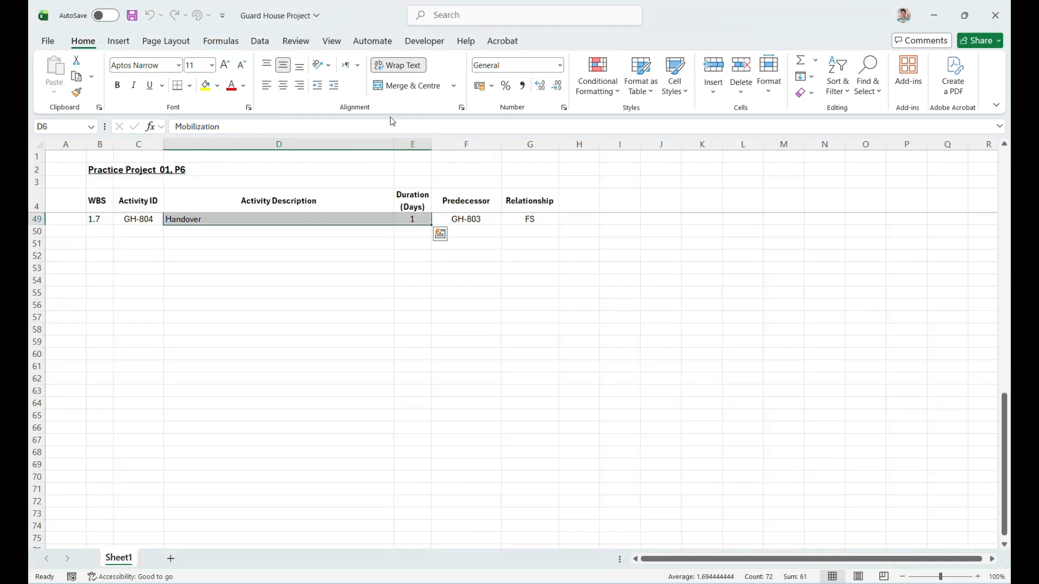
- Switch to Primavera P6 and start an import in Spreadsheet - (XLSX) format
{"action": "key", "text": "alt+Tab"}
{"action": "key", "text": "alt+Tab"}
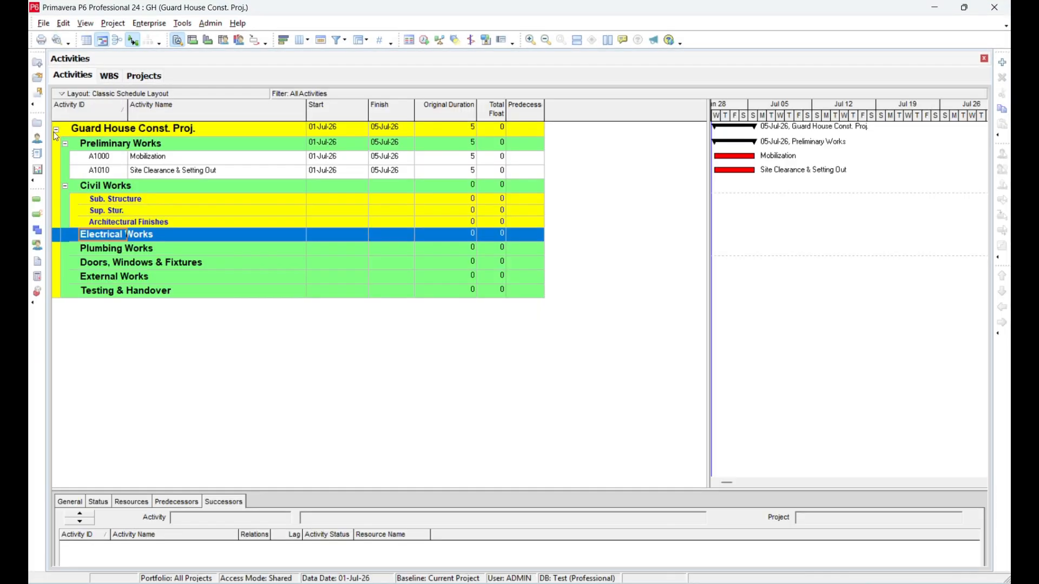
{"action": "left_click", "coordinate": [43, 24]}
{"action": "left_click", "coordinate": [92, 56]}
{"action": "left_click", "coordinate": [382, 306]}
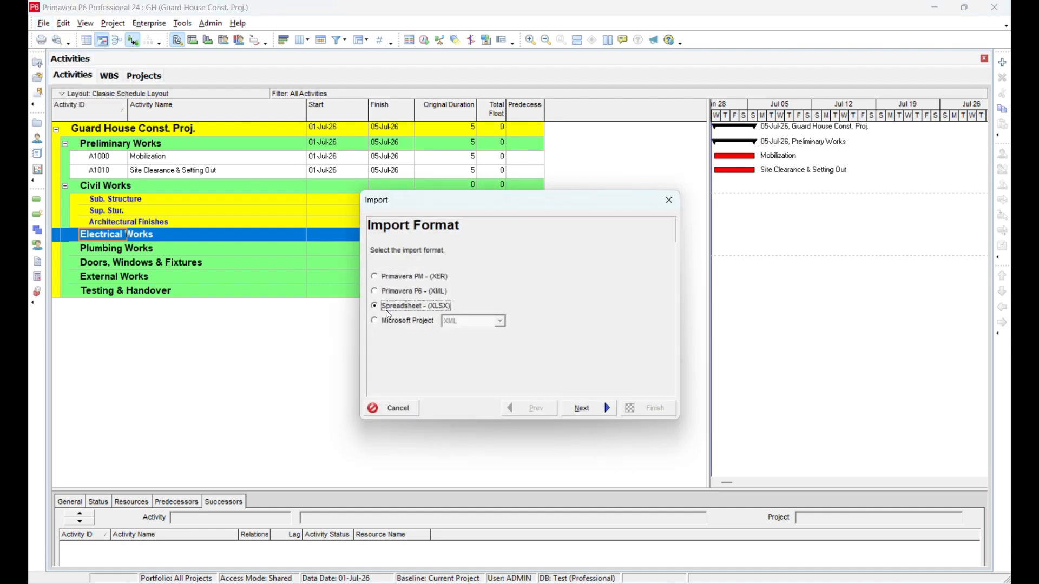
{"action": "left_click", "coordinate": [582, 409]}
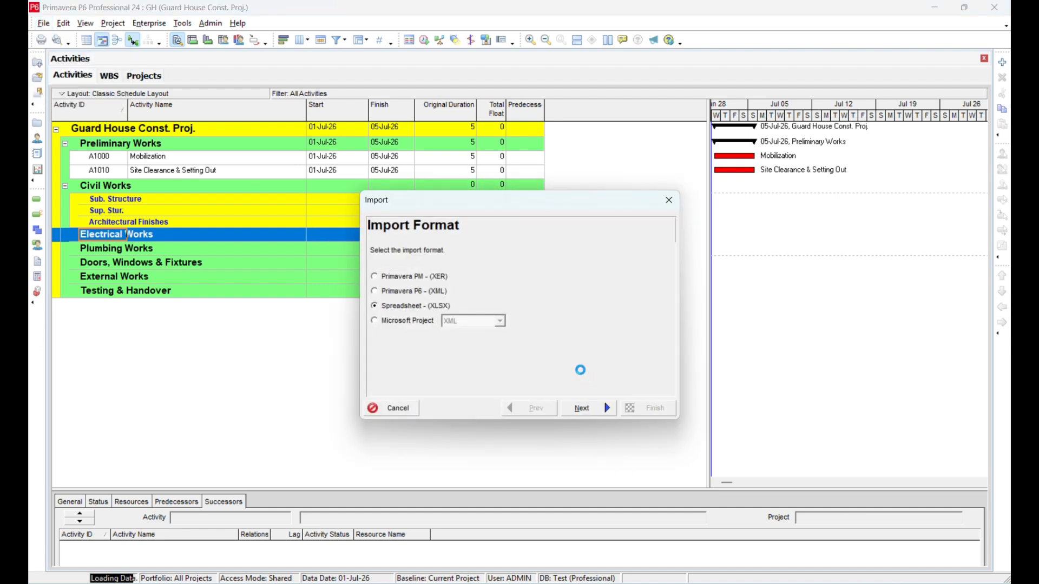
- Choose GH-Activities.xlsx on the Desktop as the Excel file to import
{"action": "left_click", "coordinate": [590, 337]}
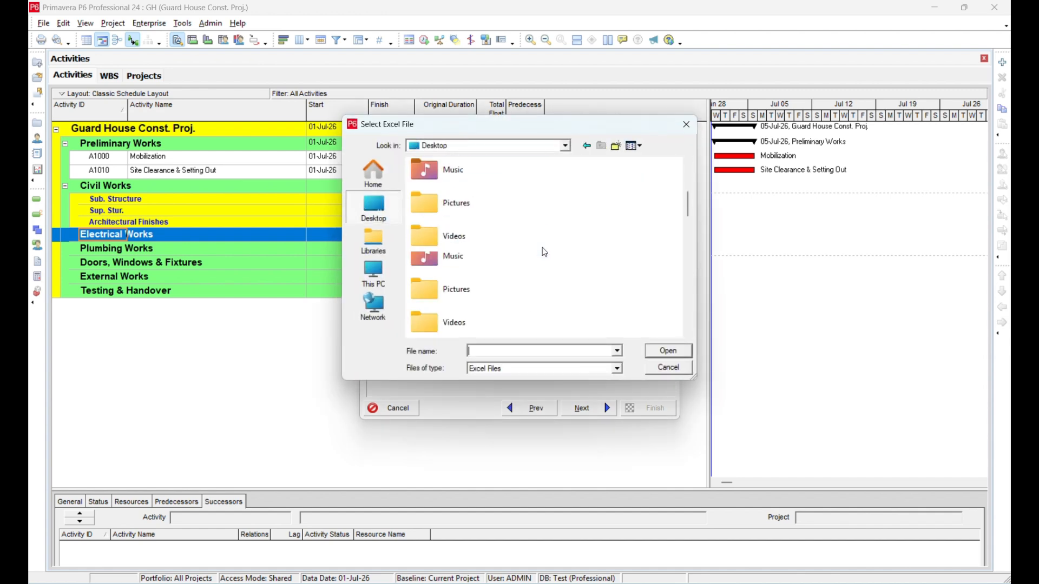
{"action": "scroll", "coordinate": [543, 252], "scroll_direction": "down", "scroll_amount": 5}
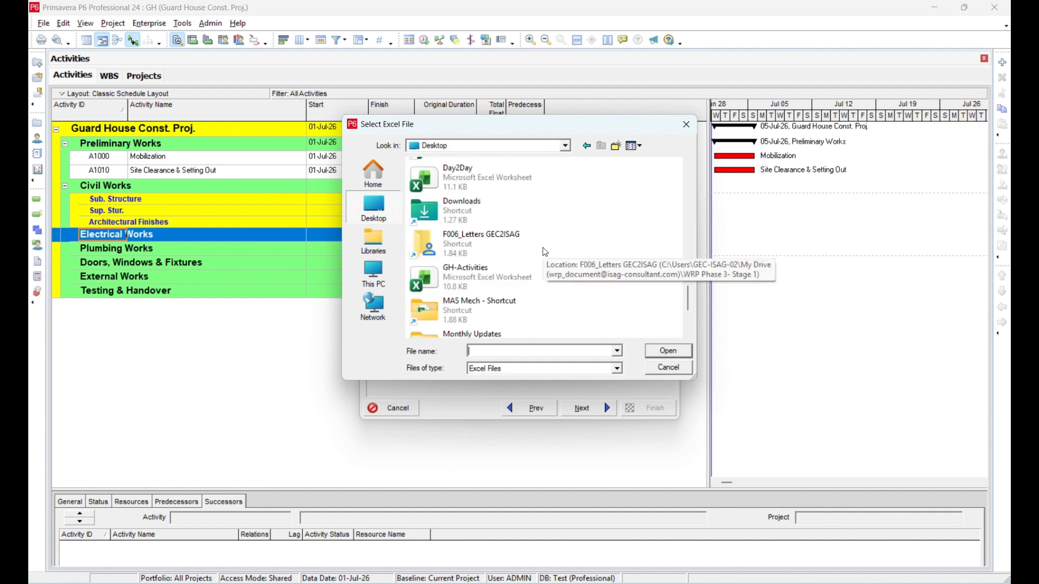
{"action": "scroll", "coordinate": [502, 198], "scroll_direction": "up", "scroll_amount": 1}
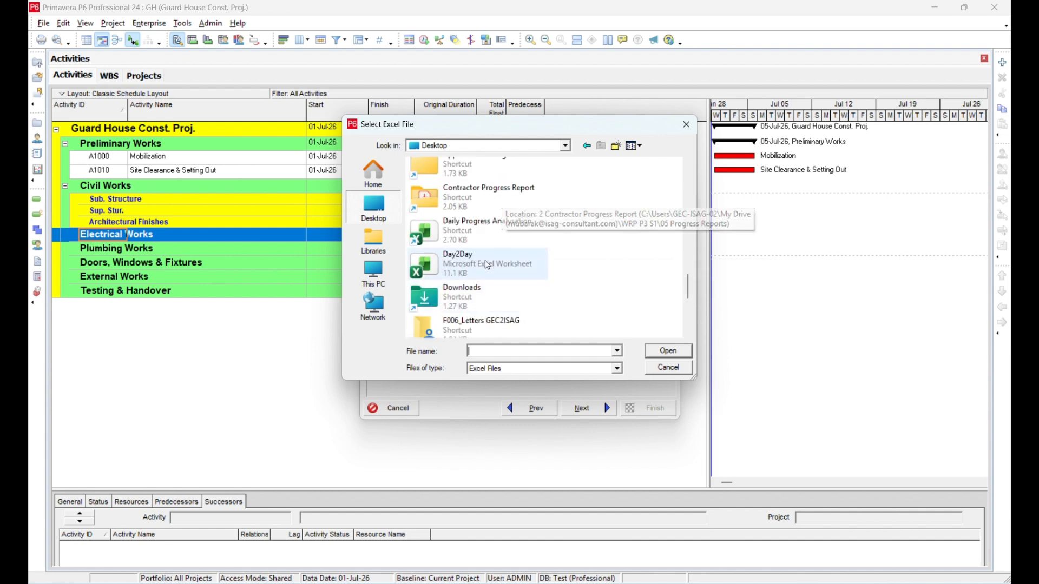
{"action": "scroll", "coordinate": [493, 241], "scroll_direction": "up", "scroll_amount": 2}
{"action": "scroll", "coordinate": [493, 241], "scroll_direction": "up", "scroll_amount": 3}
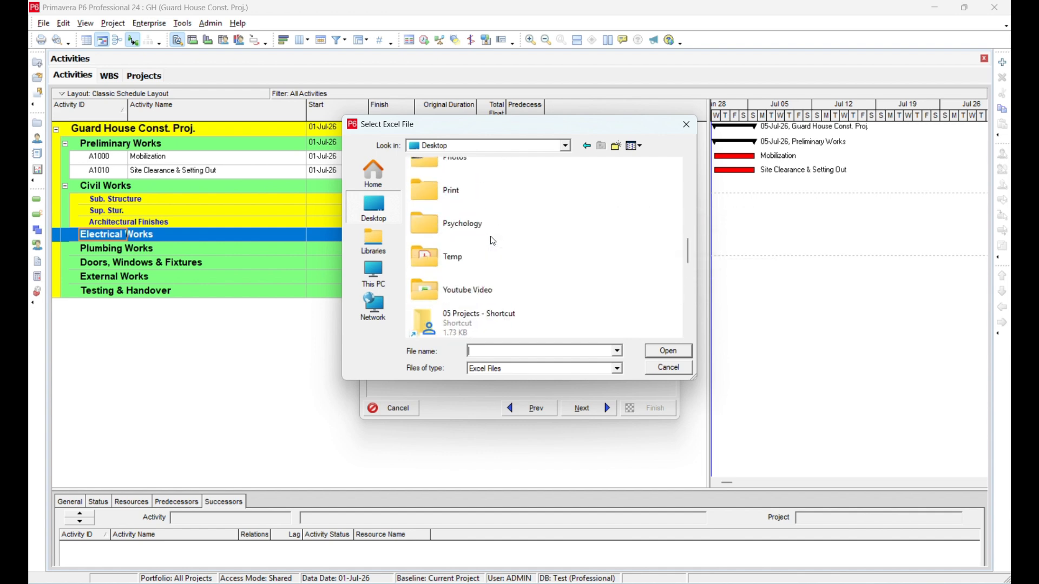
{"action": "type", "text": "g"}
{"action": "left_click", "coordinate": [497, 241]}
{"action": "key", "text": "g"}
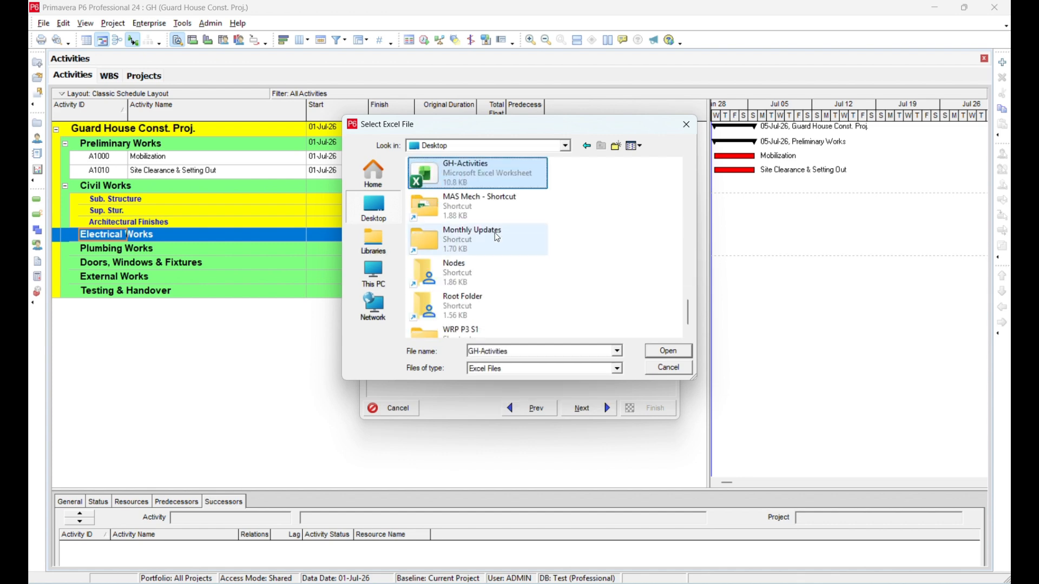
{"action": "left_click", "coordinate": [665, 356]}
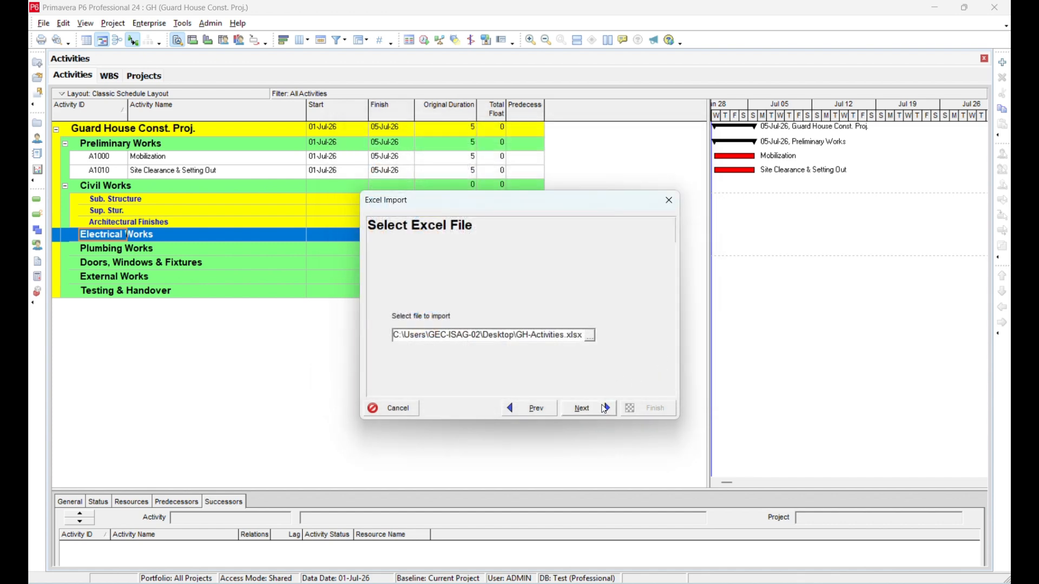
{"action": "left_click", "coordinate": [587, 408]}
- Set the existing GH project (Guard House Const. Proj.) as the destination the import updates
{"action": "left_click", "coordinate": [619, 315]}
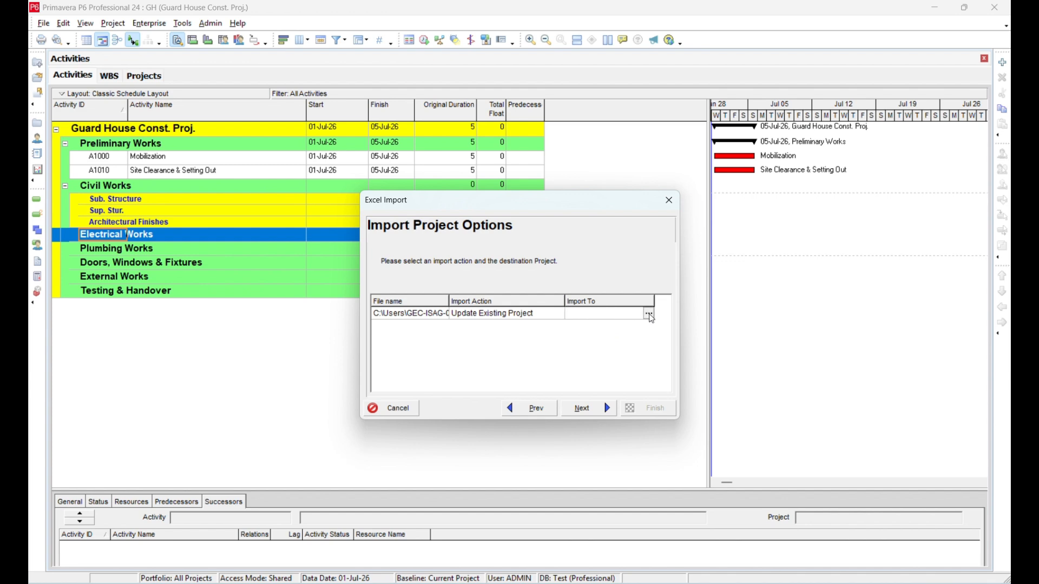
{"action": "left_click", "coordinate": [651, 314]}
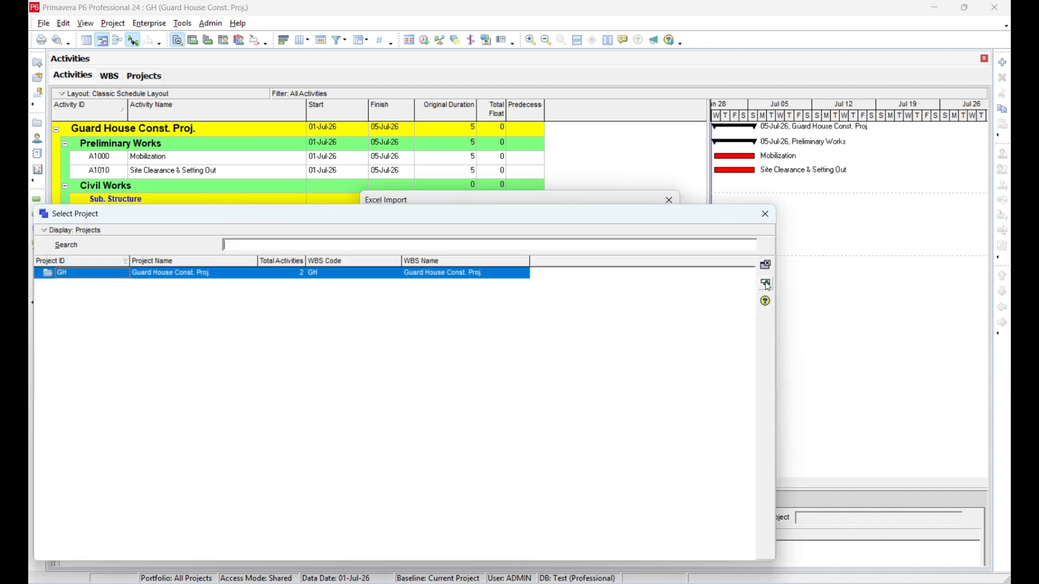
{"action": "left_click", "coordinate": [765, 283]}
{"action": "left_click", "coordinate": [594, 414]}
- Select Activities as the type of data to import and finish the Excel import
{"action": "left_click", "coordinate": [415, 285]}
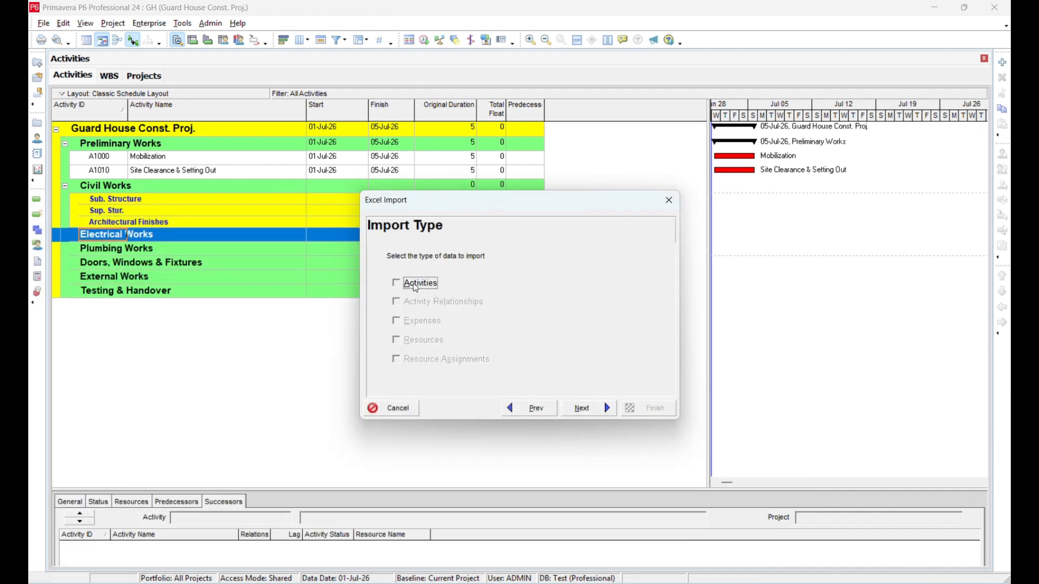
{"action": "left_click", "coordinate": [578, 405]}
{"action": "left_click", "coordinate": [652, 408]}
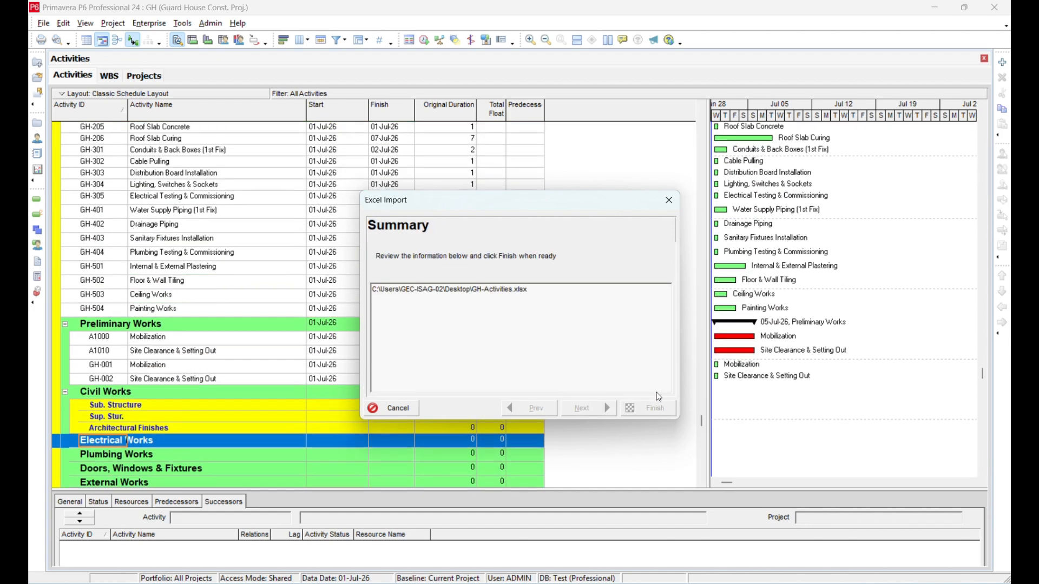
- Close the finished Excel import and review the imported activities in the activity table
{"action": "left_click", "coordinate": [622, 407]}
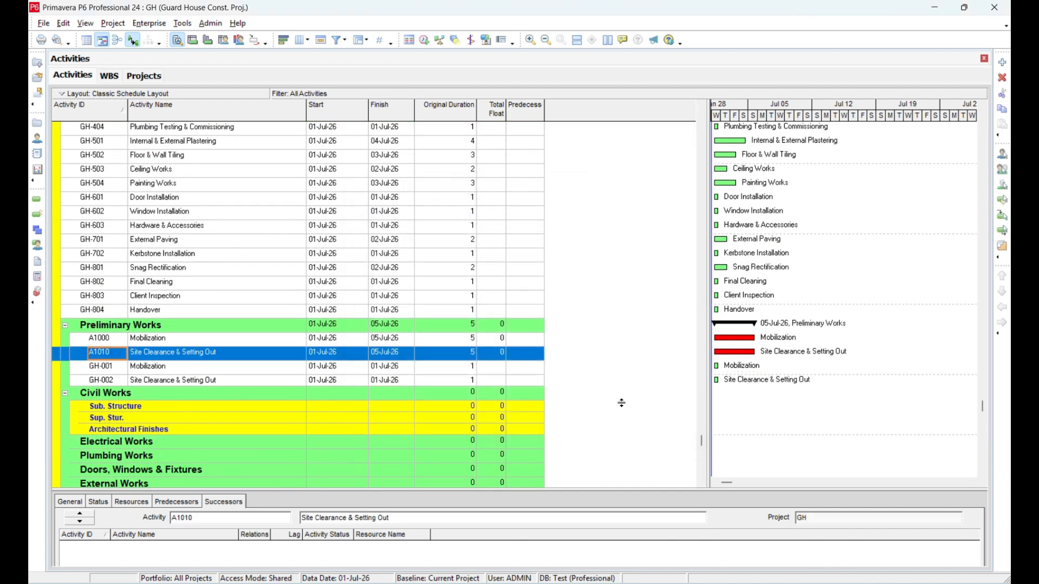
{"action": "scroll", "coordinate": [258, 254], "scroll_direction": "up", "scroll_amount": 8}
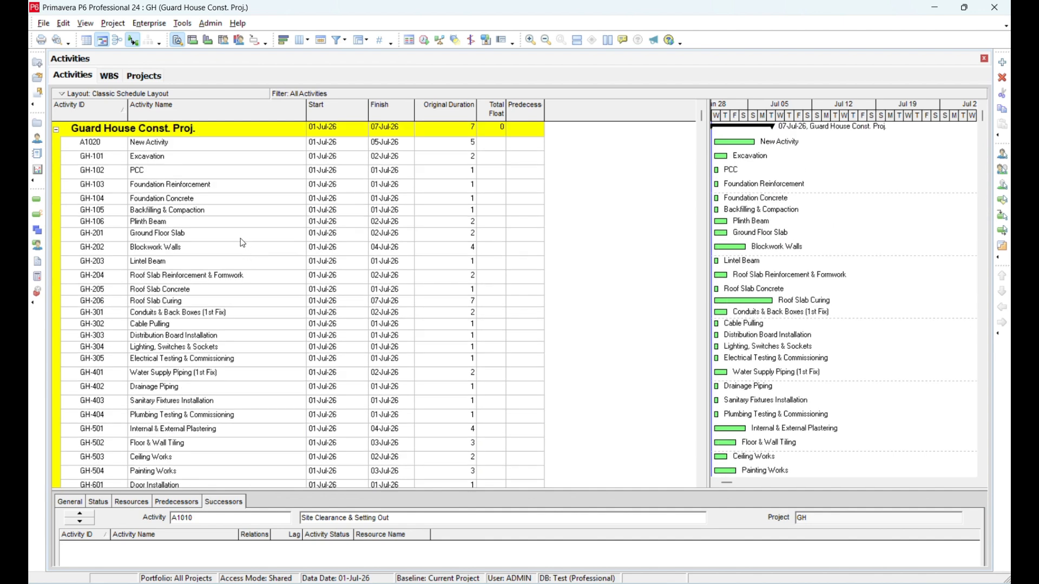
{"action": "scroll", "coordinate": [292, 250], "scroll_direction": "down", "scroll_amount": 2}
{"action": "scroll", "coordinate": [292, 250], "scroll_direction": "down", "scroll_amount": 5}
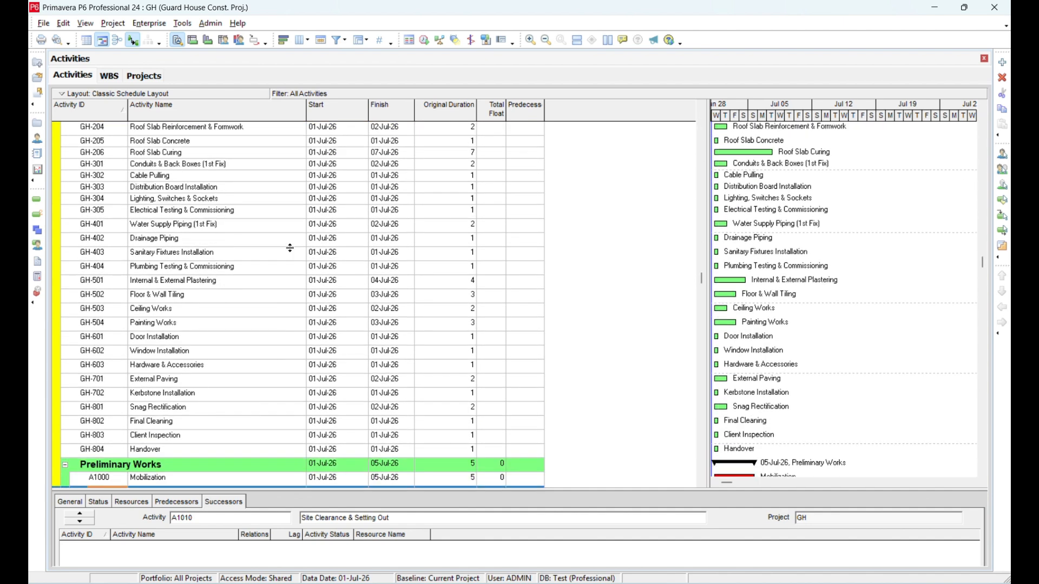
{"action": "scroll", "coordinate": [292, 254], "scroll_direction": "down", "scroll_amount": 1}
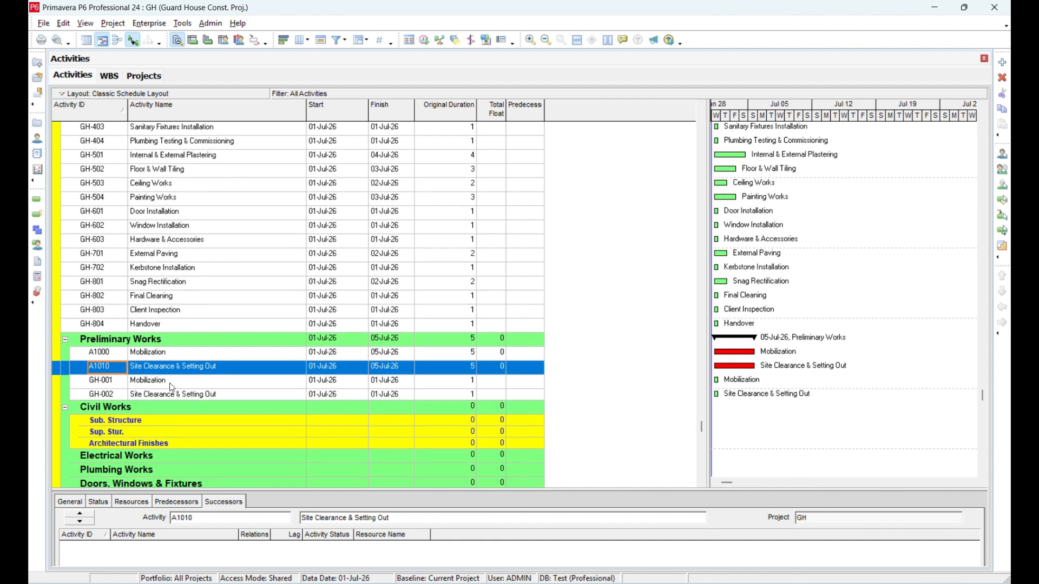
- Delete the leftover activities A1000, A1010 and A1020 from the project
{"action": "left_click", "coordinate": [118, 356], "text": "ctrl"}
{"action": "scroll", "coordinate": [155, 231], "scroll_direction": "up", "scroll_amount": 7}
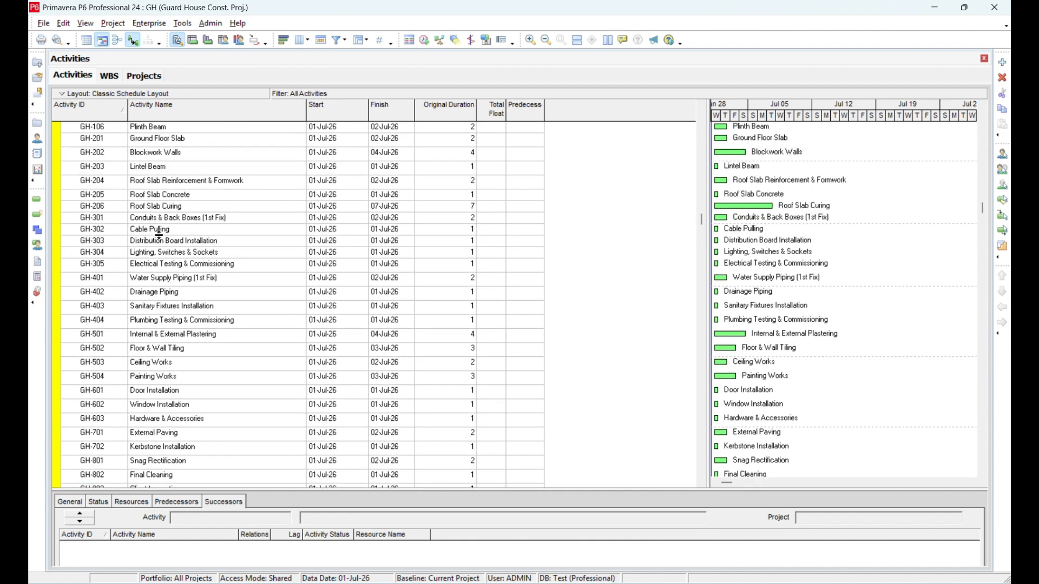
{"action": "scroll", "coordinate": [133, 199], "scroll_direction": "up", "scroll_amount": 1}
{"action": "left_click", "coordinate": [112, 145]}
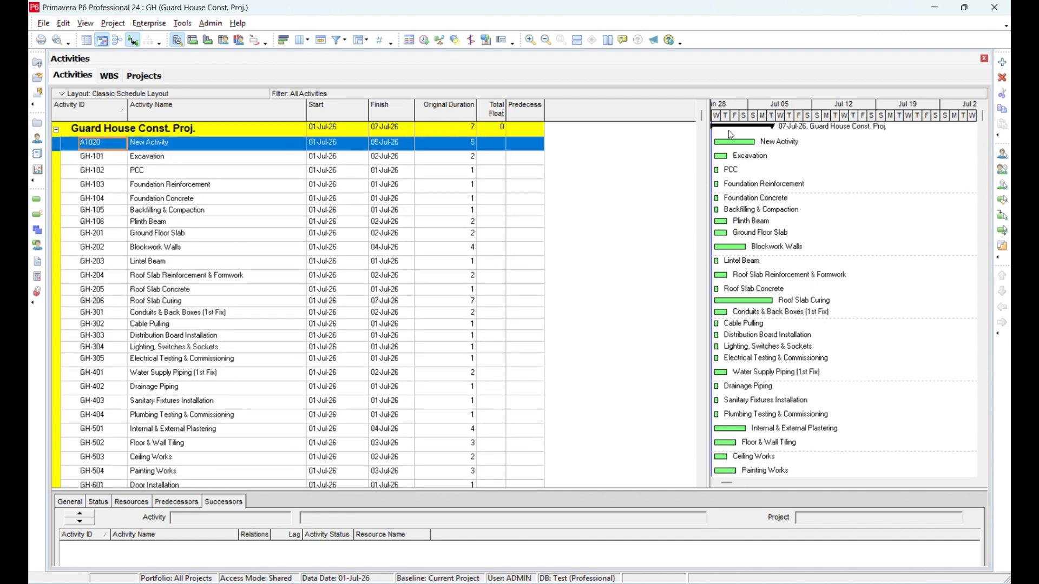
{"action": "left_click", "coordinate": [1002, 77]}
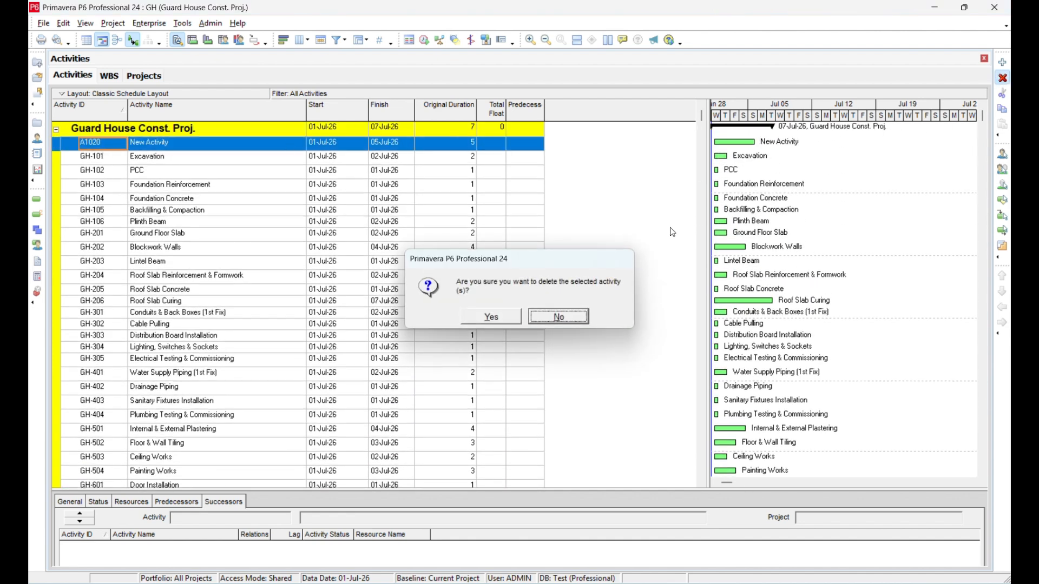
{"action": "key", "text": "y"}
{"action": "scroll", "coordinate": [486, 281], "scroll_direction": "down", "scroll_amount": 7}
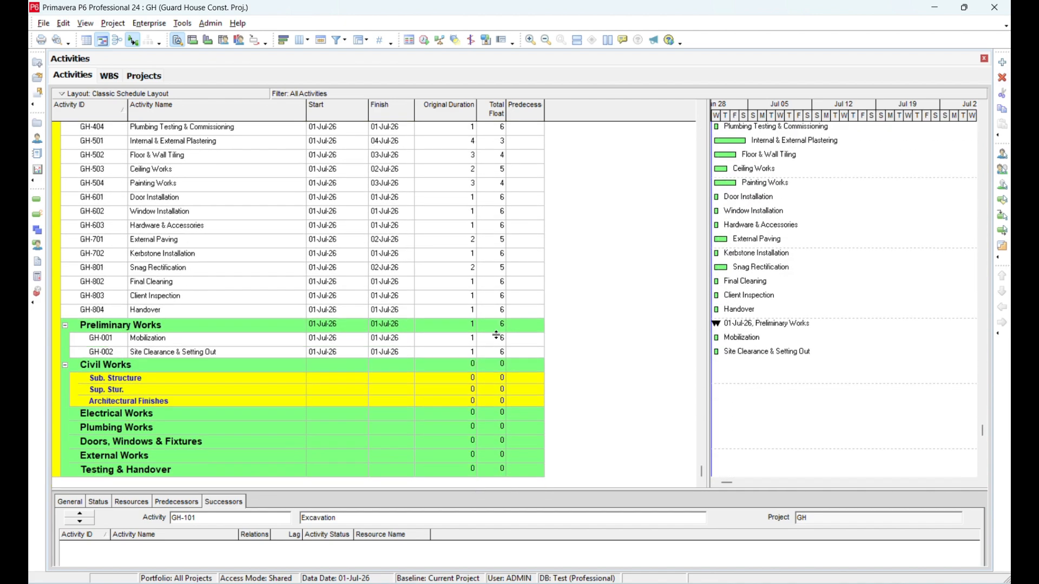
{"action": "scroll", "coordinate": [499, 335], "scroll_direction": "up", "scroll_amount": 7}
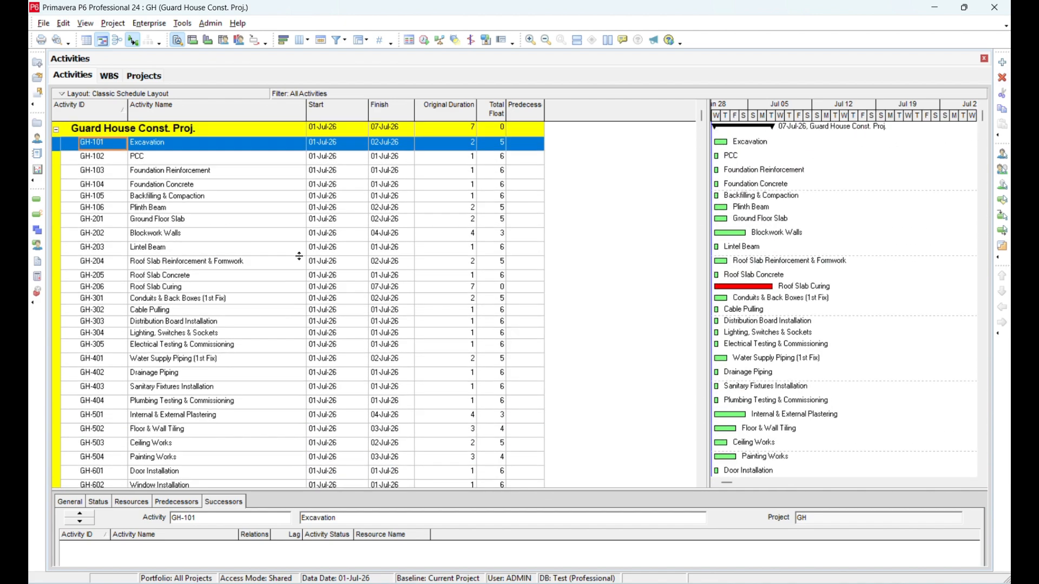
- Sort the table by Activity ID and inspect the Mobilization and Site Clearance & Setting Out rows under Preliminary Works
{"action": "left_click", "coordinate": [111, 106]}
{"action": "left_click", "coordinate": [111, 106]}
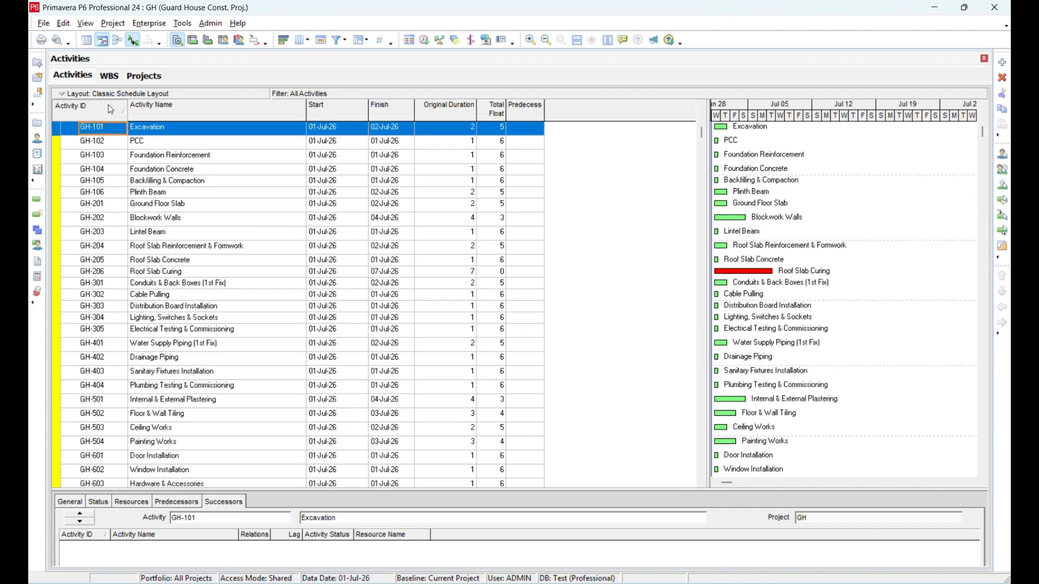
{"action": "left_click", "coordinate": [111, 106]}
{"action": "left_click", "coordinate": [110, 107]}
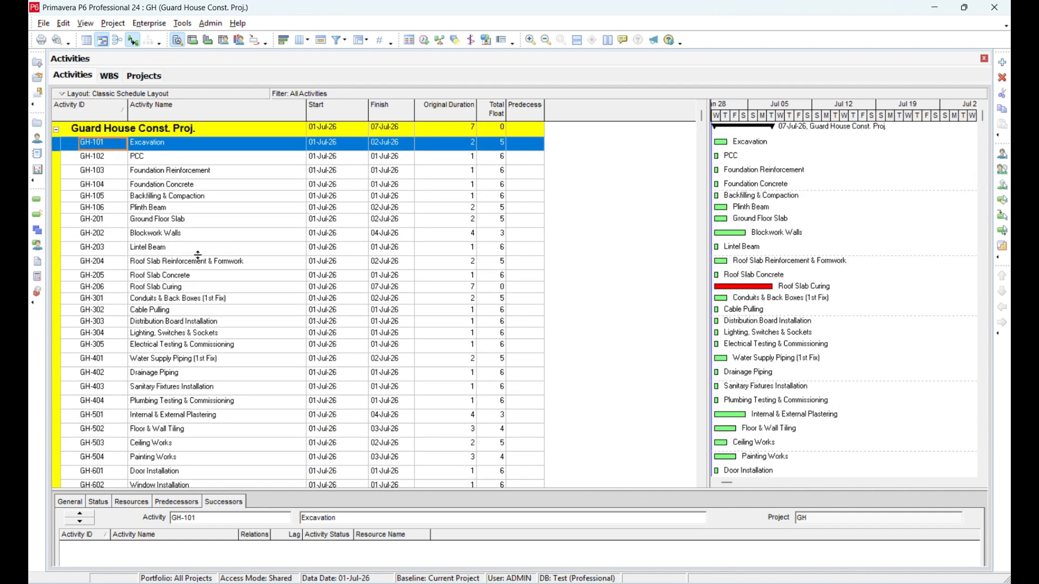
{"action": "scroll", "coordinate": [285, 243], "scroll_direction": "down", "scroll_amount": 6}
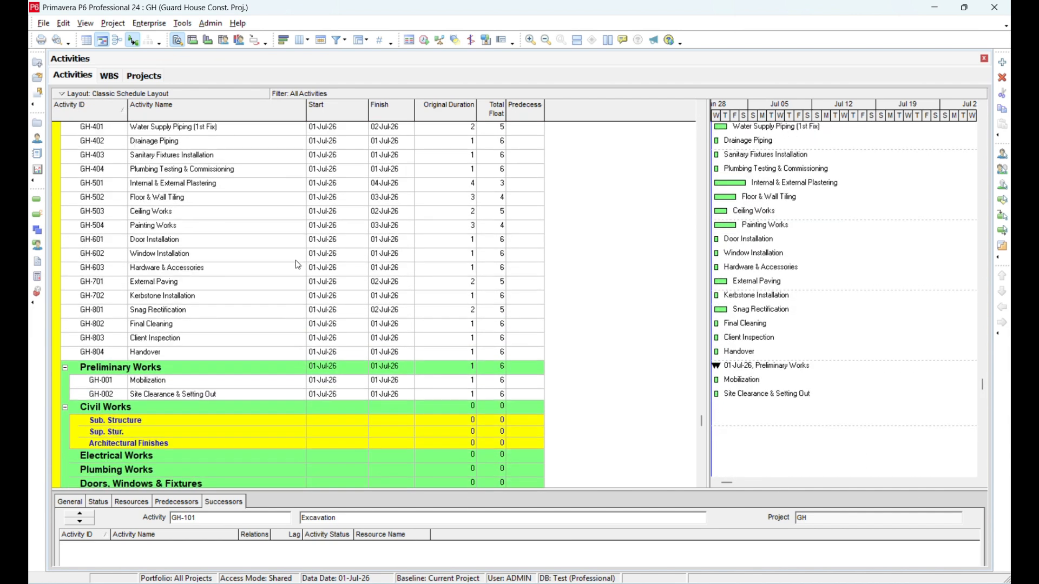
{"action": "left_click", "coordinate": [159, 384]}
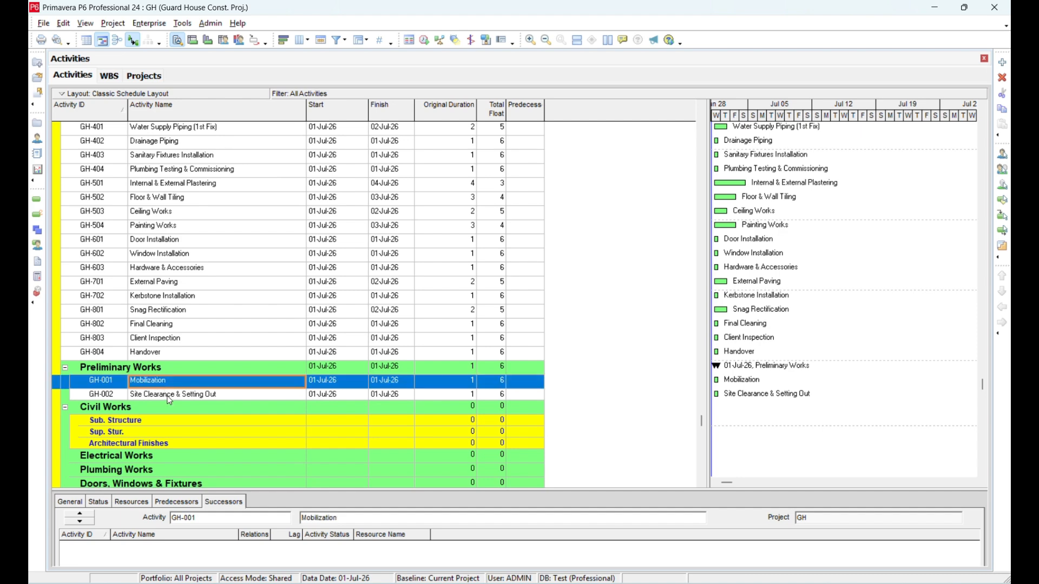
{"action": "left_click", "coordinate": [162, 394]}
{"action": "scroll", "coordinate": [174, 344], "scroll_direction": "up", "scroll_amount": 4}
{"action": "scroll", "coordinate": [175, 341], "scroll_direction": "up", "scroll_amount": 2}
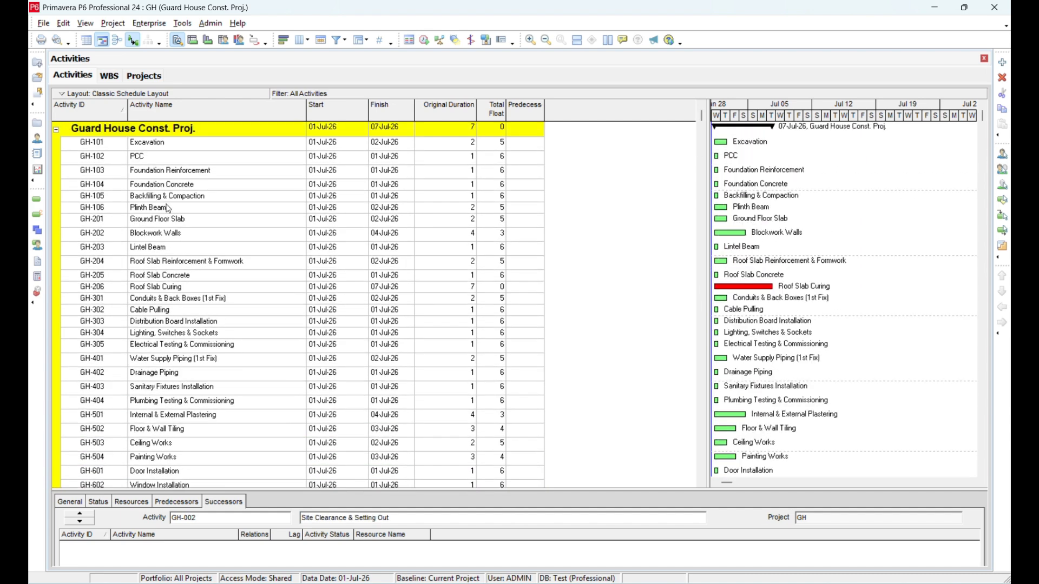
- Move activities GH-101 Excavation through GH-106 Plinth Beam under the Sub. Structure WBS of Civil Works
{"action": "left_click", "coordinate": [181, 147]}
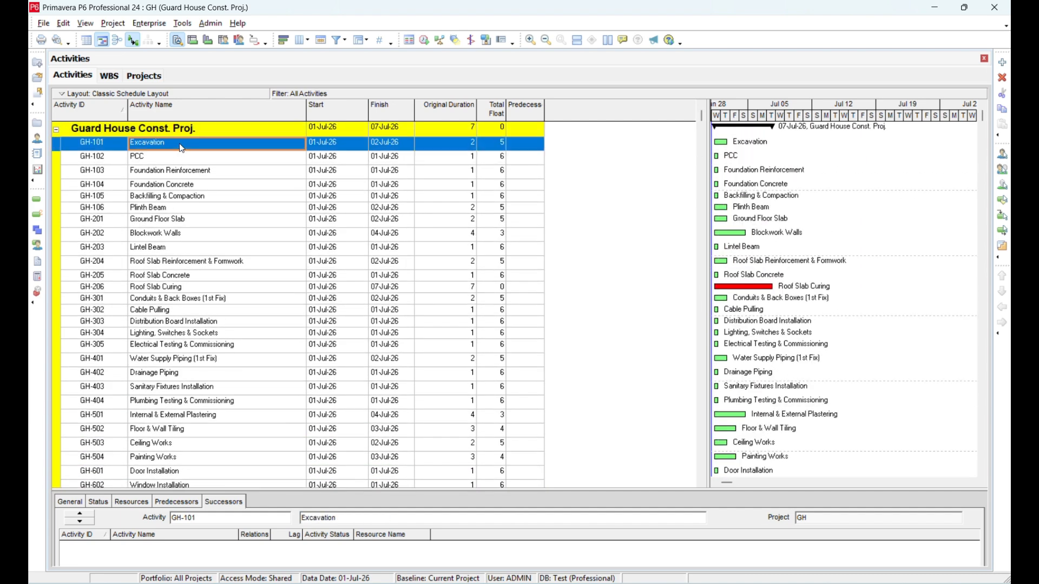
{"action": "left_click", "coordinate": [189, 211], "text": "shift"}
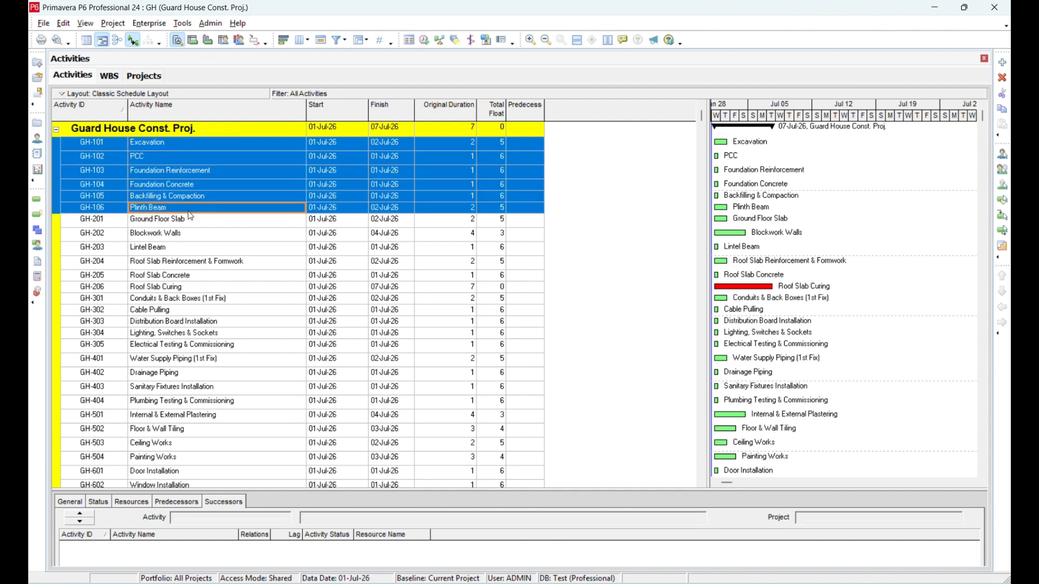
{"action": "scroll", "coordinate": [230, 441], "scroll_direction": "down", "scroll_amount": 7}
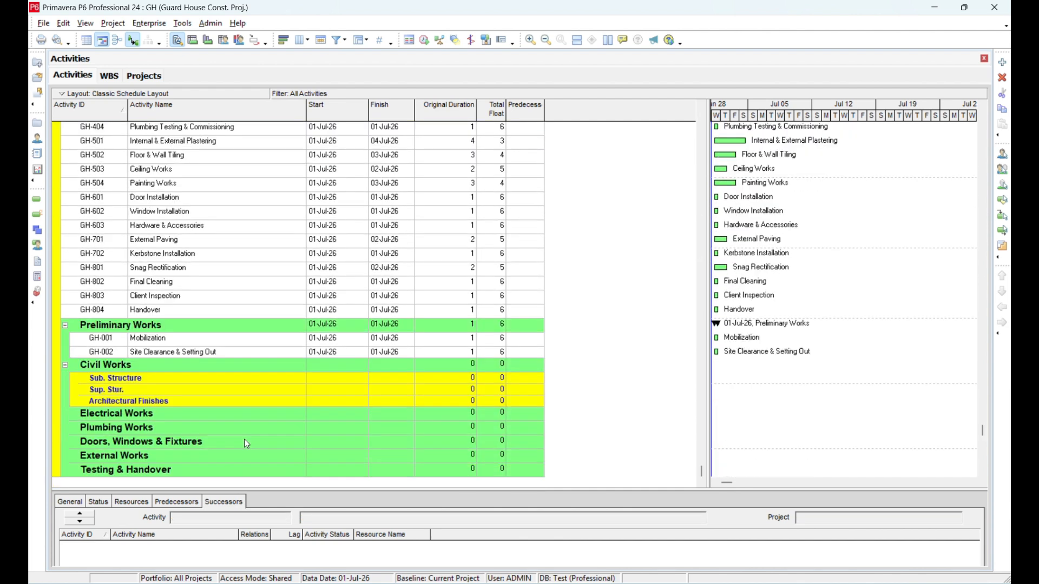
{"action": "left_click", "coordinate": [143, 379]}
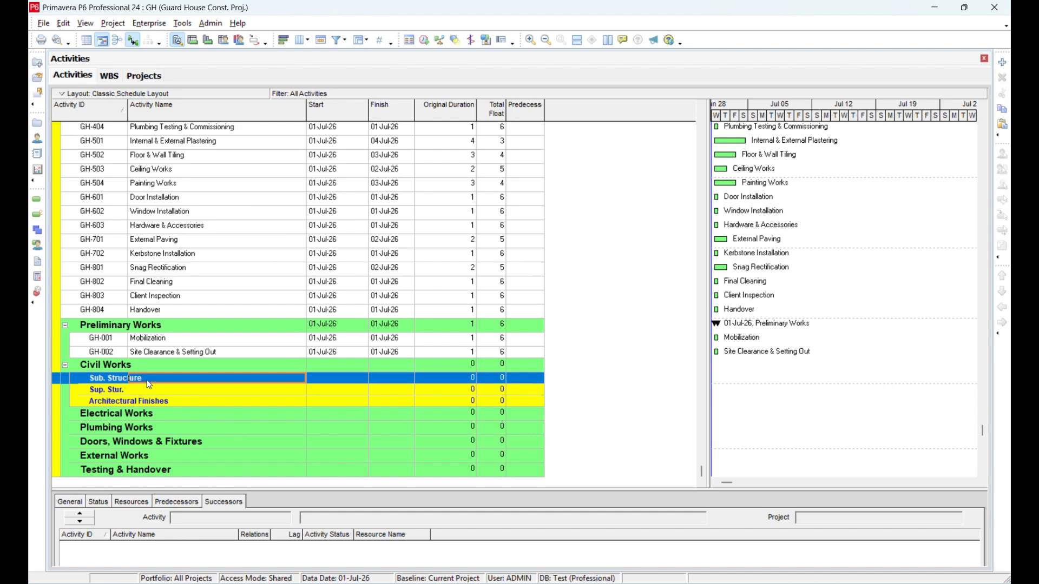
{"action": "double_click", "coordinate": [148, 379]}
- Switch to the Guard House Project workbook in Excel and check which activities belong to 1.2.2 Superstructure Works
{"action": "scroll", "coordinate": [227, 389], "scroll_direction": "up", "scroll_amount": 5}
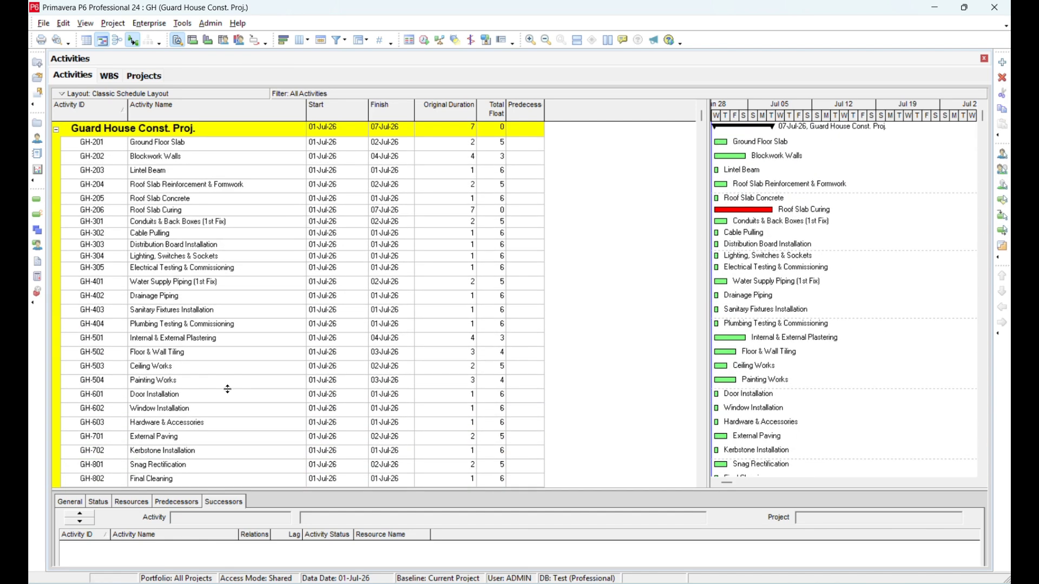
{"action": "key", "text": "alt+Tab"}
{"action": "key", "text": "alt+Tab"}
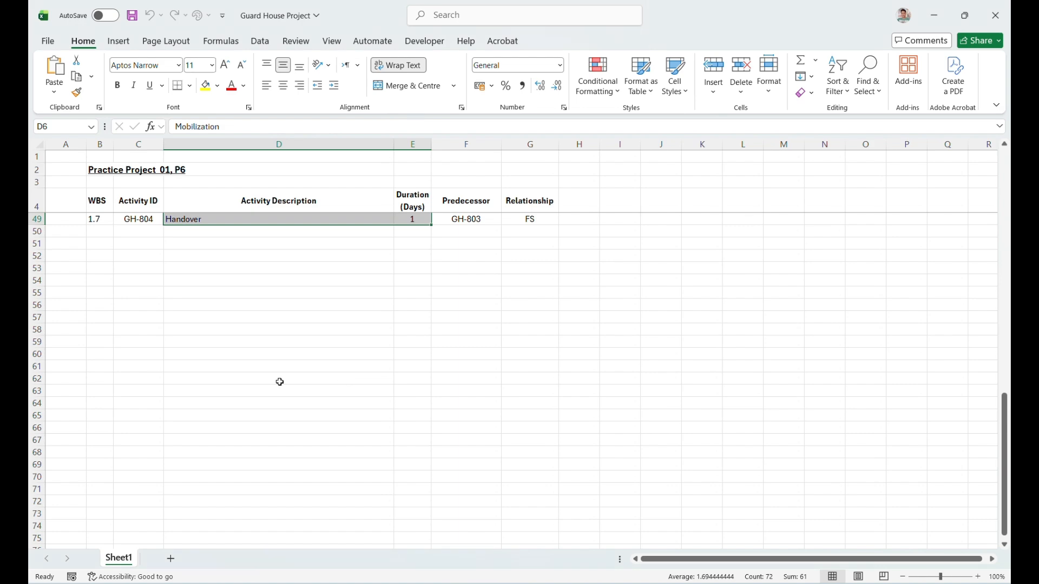
{"action": "scroll", "coordinate": [279, 382], "scroll_direction": "up", "scroll_amount": 15}
{"action": "left_click", "coordinate": [237, 329]}
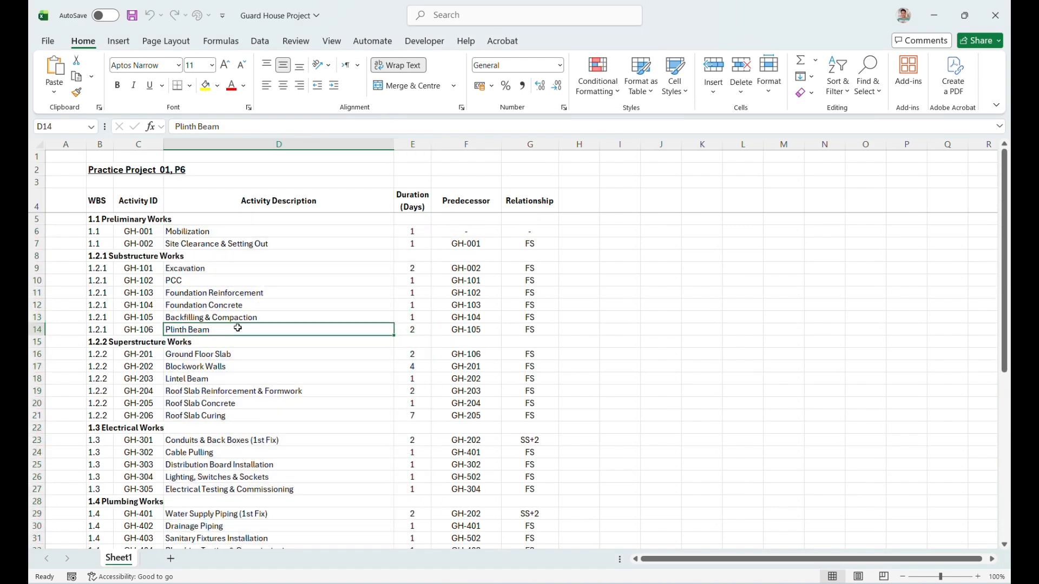
{"action": "left_click", "coordinate": [221, 354]}
{"action": "left_click", "coordinate": [243, 393]}
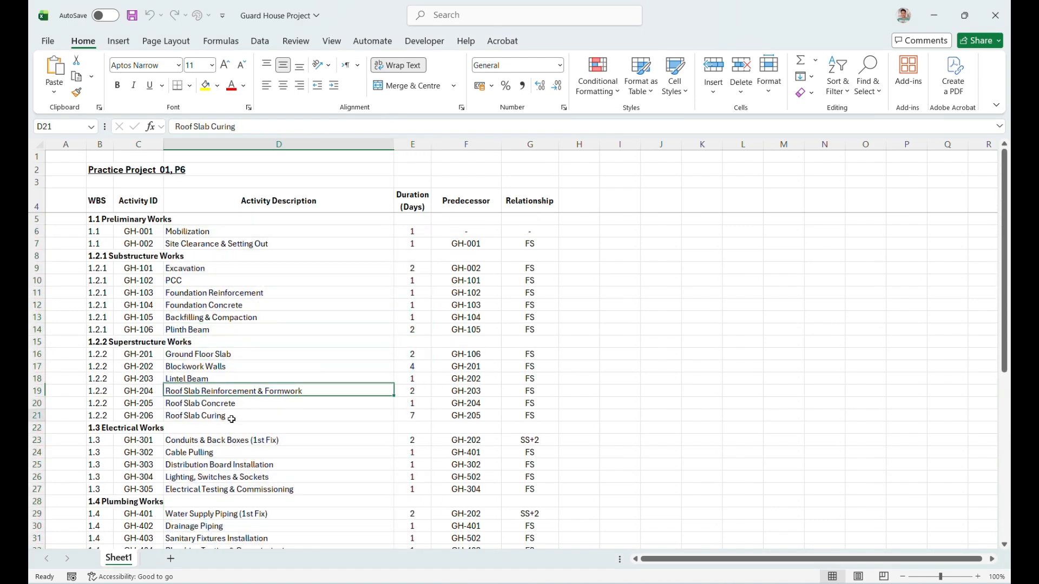
{"action": "left_click", "coordinate": [233, 417]}
- Switch back to Primavera P6 and move activities GH-201 Ground Floor Slab through GH-206 Roof Slab Curing under Sup. Stur
{"action": "key", "text": "alt+Tab"}
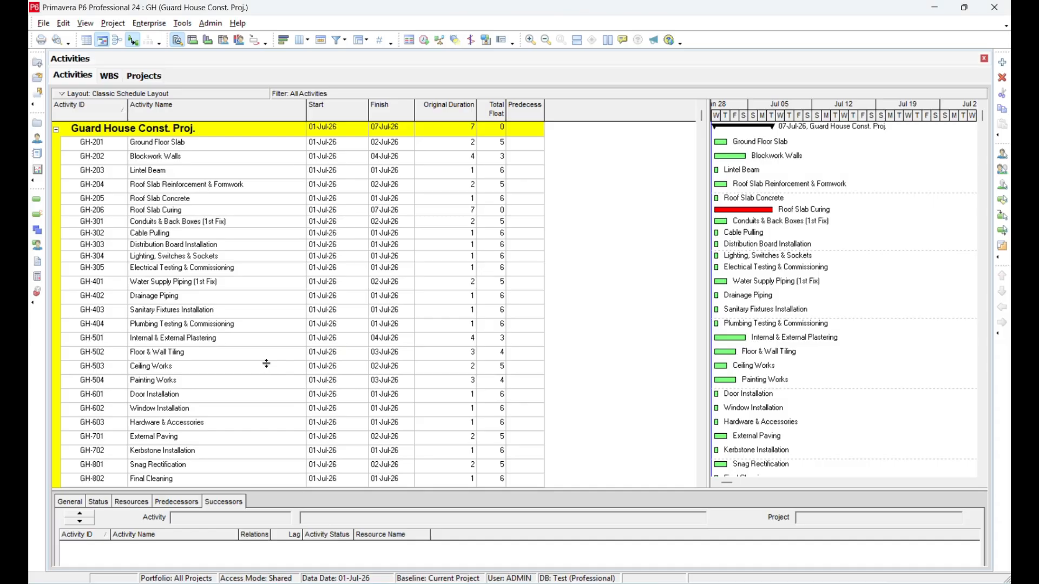
{"action": "left_click", "coordinate": [205, 143]}
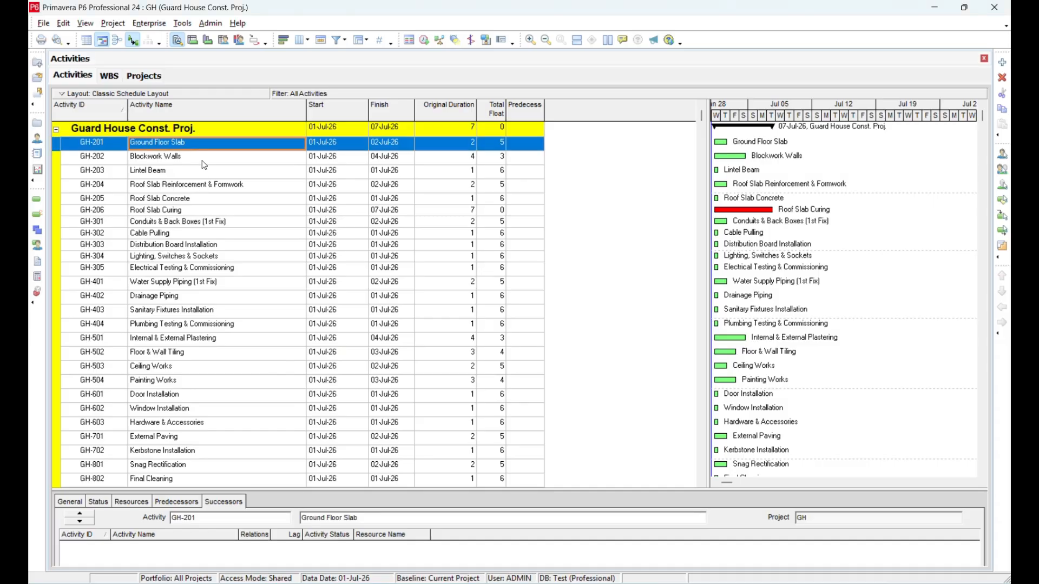
{"action": "left_click", "coordinate": [193, 211], "text": "shift"}
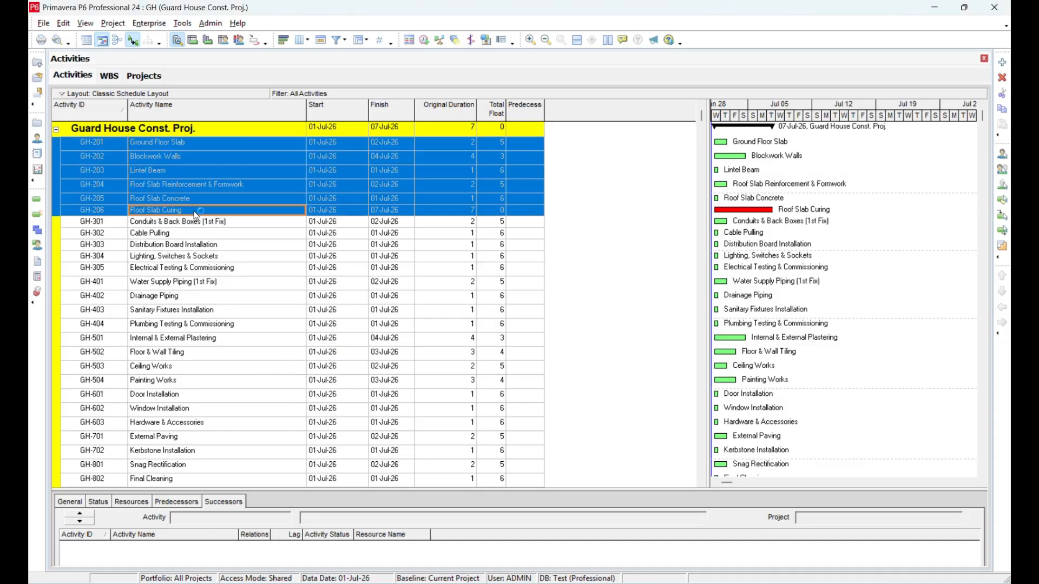
{"action": "scroll", "coordinate": [229, 378], "scroll_direction": "down", "scroll_amount": 5}
{"action": "scroll", "coordinate": [158, 432], "scroll_direction": "down", "scroll_amount": 1}
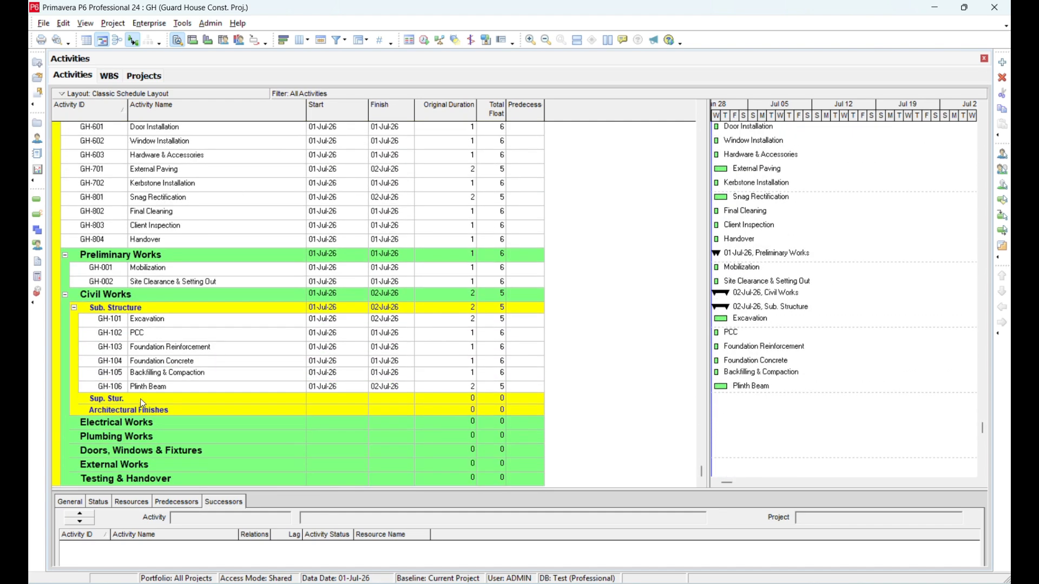
{"action": "left_click", "coordinate": [145, 399]}
{"action": "key", "text": "ctrl+v"}
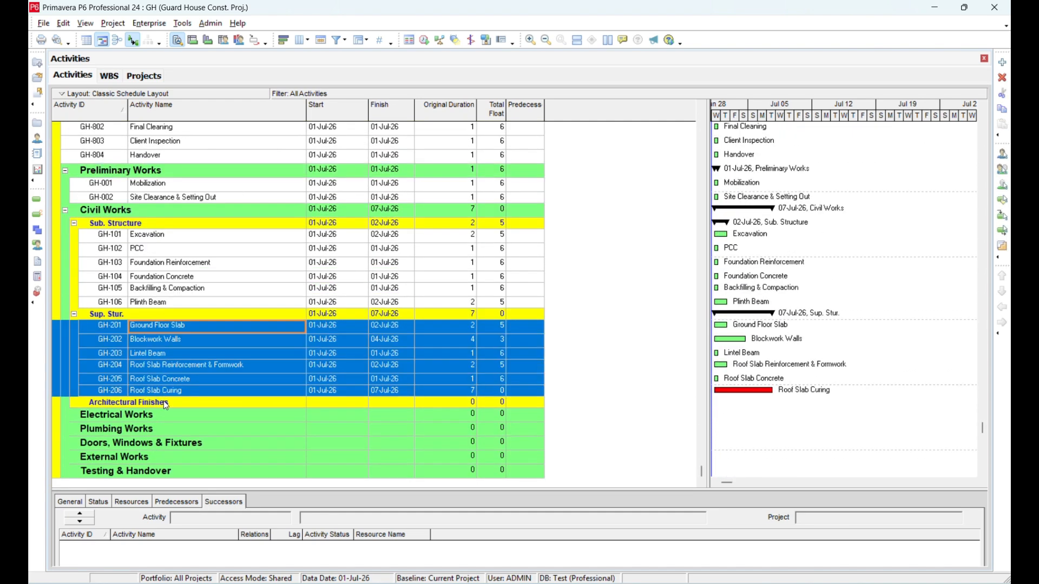
- Switch to the Excel workbook and check which activities belong to 1.2.3 Architectural Finishes
{"action": "left_click", "coordinate": [166, 403]}
{"action": "key", "text": "alt+Tab"}
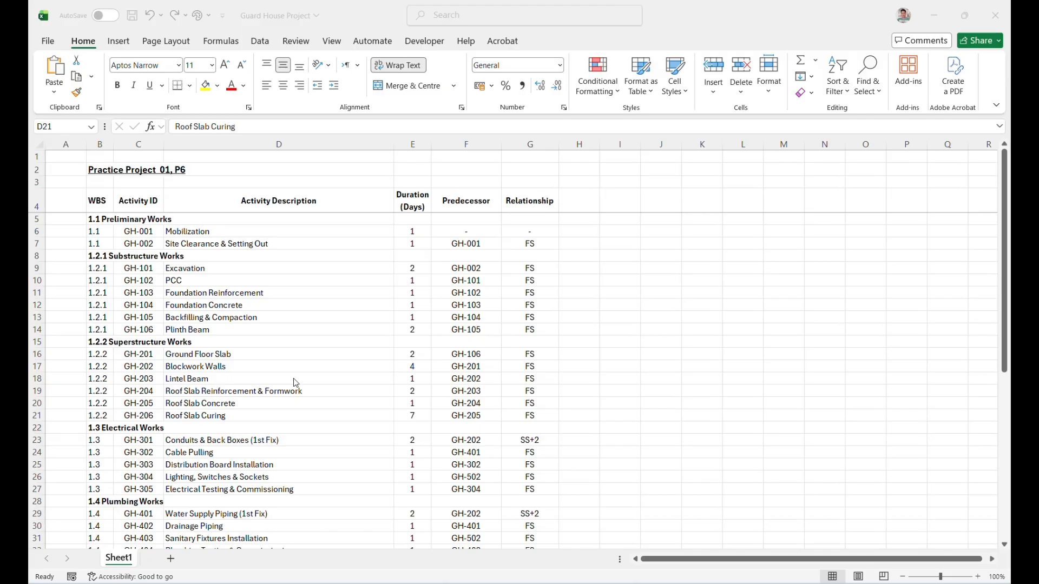
{"action": "scroll", "coordinate": [293, 380], "scroll_direction": "down", "scroll_amount": 7}
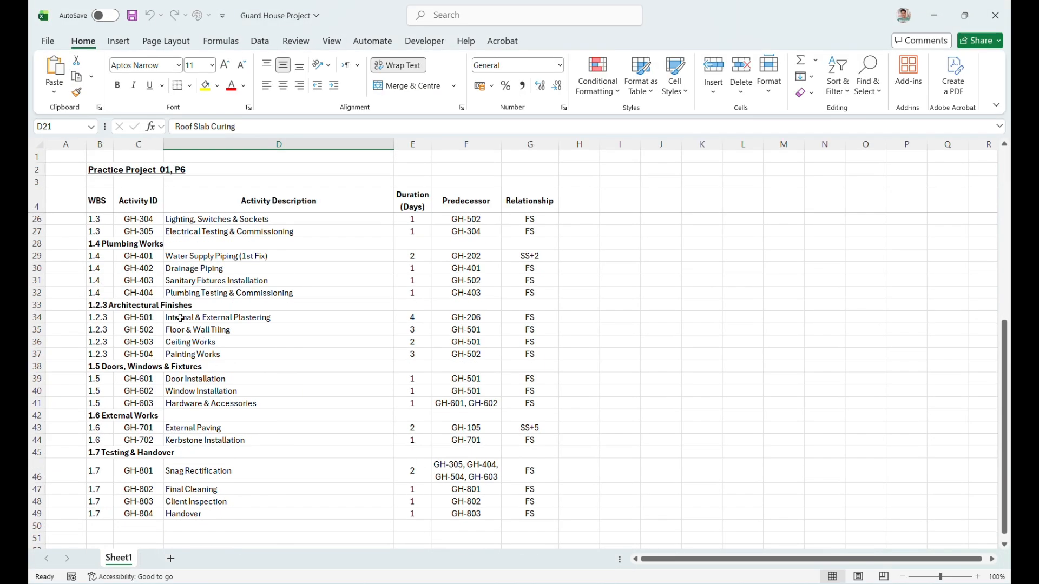
{"action": "left_click", "coordinate": [180, 318]}
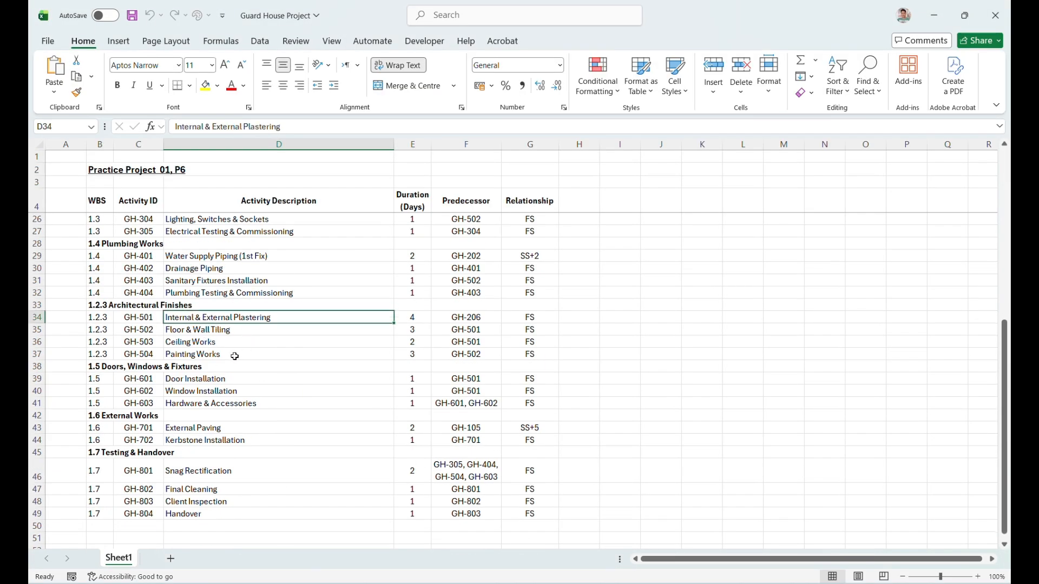
- Return to Primavera P6 and move activities GH-501 Internal & External Plastering through GH-504 Painting Works under Architectural Finishes
{"action": "key", "text": "alt+Tab"}
{"action": "scroll", "coordinate": [167, 336], "scroll_direction": "up", "scroll_amount": 6}
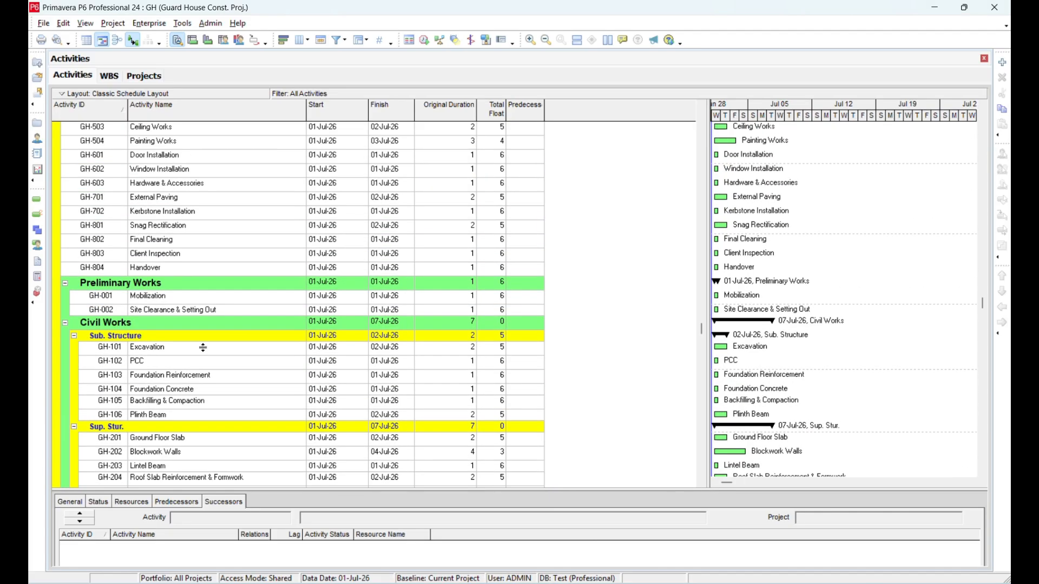
{"action": "left_click", "coordinate": [111, 248]}
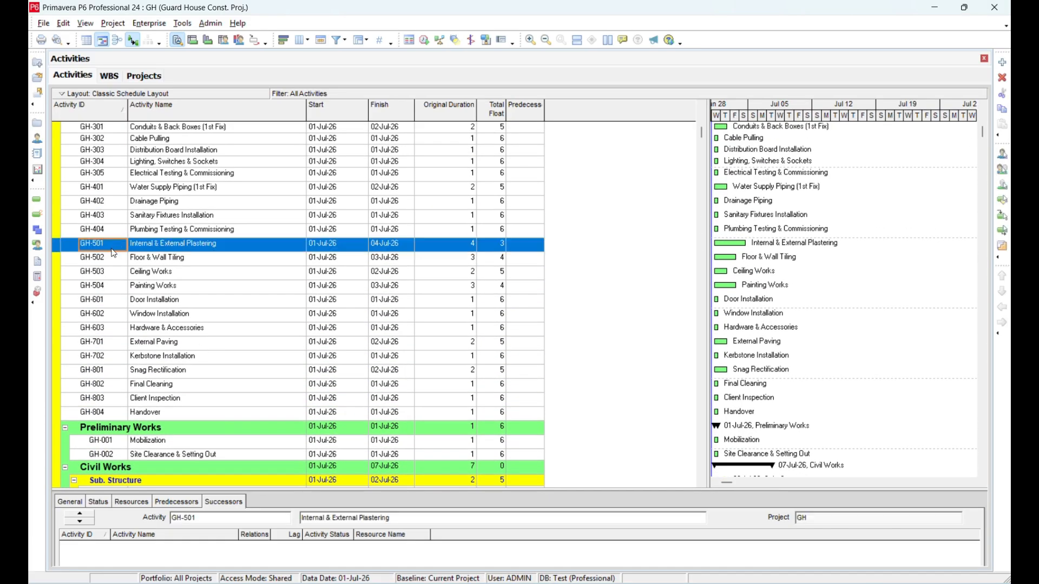
{"action": "left_click", "coordinate": [111, 283], "text": "shift"}
{"action": "scroll", "coordinate": [190, 378], "scroll_direction": "down", "scroll_amount": 3}
{"action": "scroll", "coordinate": [186, 396], "scroll_direction": "down", "scroll_amount": 4}
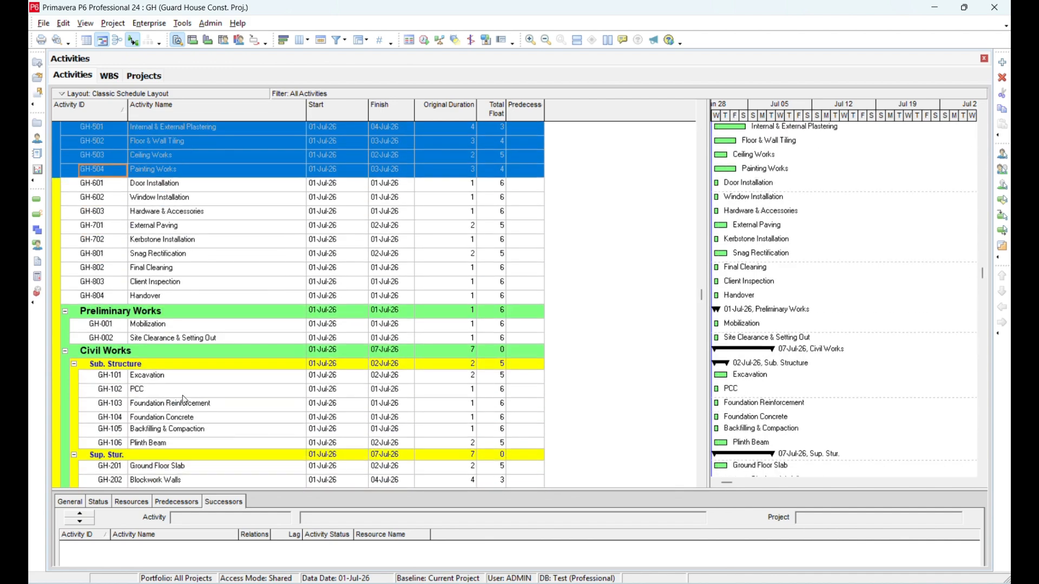
{"action": "left_click", "coordinate": [174, 443]}
{"action": "key", "text": "ctrl+v"}
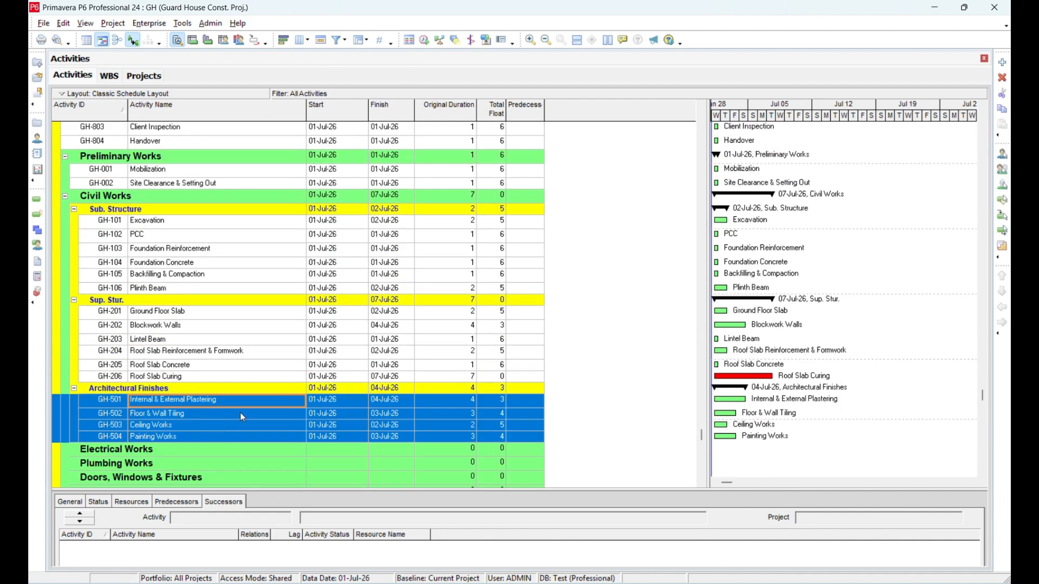
- Switch to the Guard House Project workbook in Excel and check which activities belong to 1.3 Electrical Works
{"action": "key", "text": "alt+Tab"}
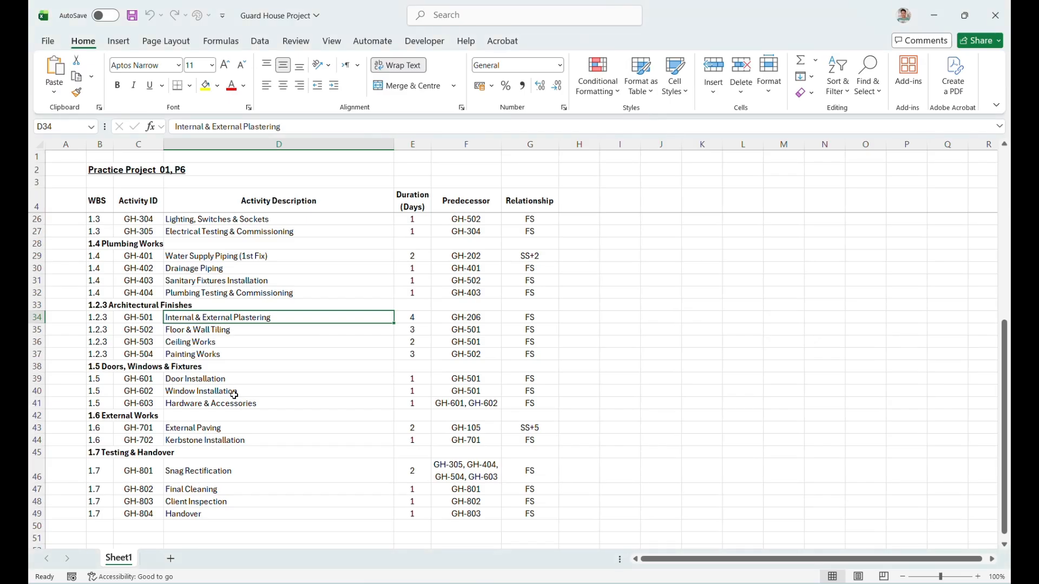
{"action": "scroll", "coordinate": [234, 394], "scroll_direction": "up", "scroll_amount": 7}
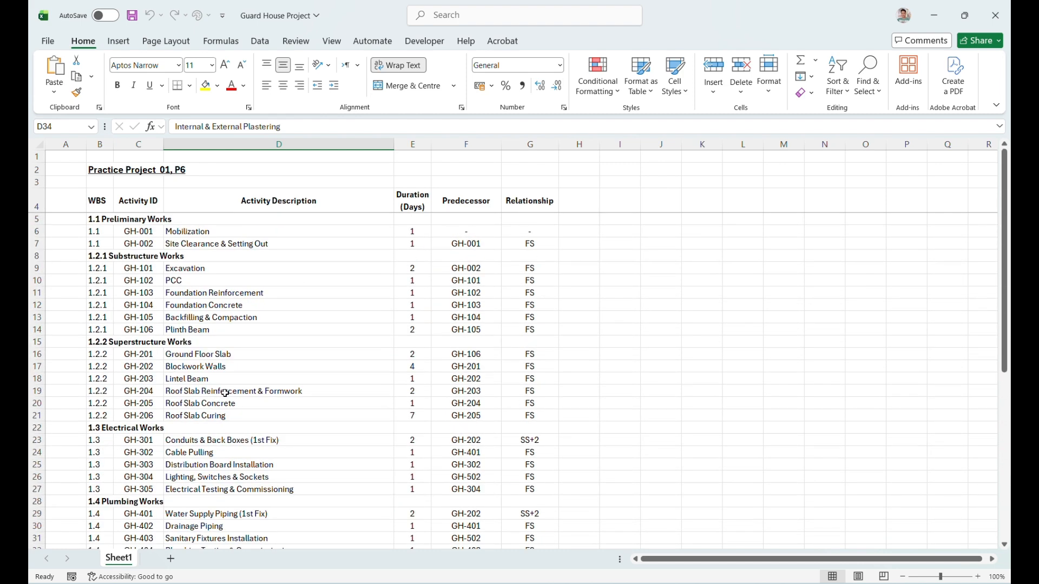
{"action": "scroll", "coordinate": [156, 439], "scroll_direction": "down", "scroll_amount": 2}
{"action": "left_click", "coordinate": [150, 366]}
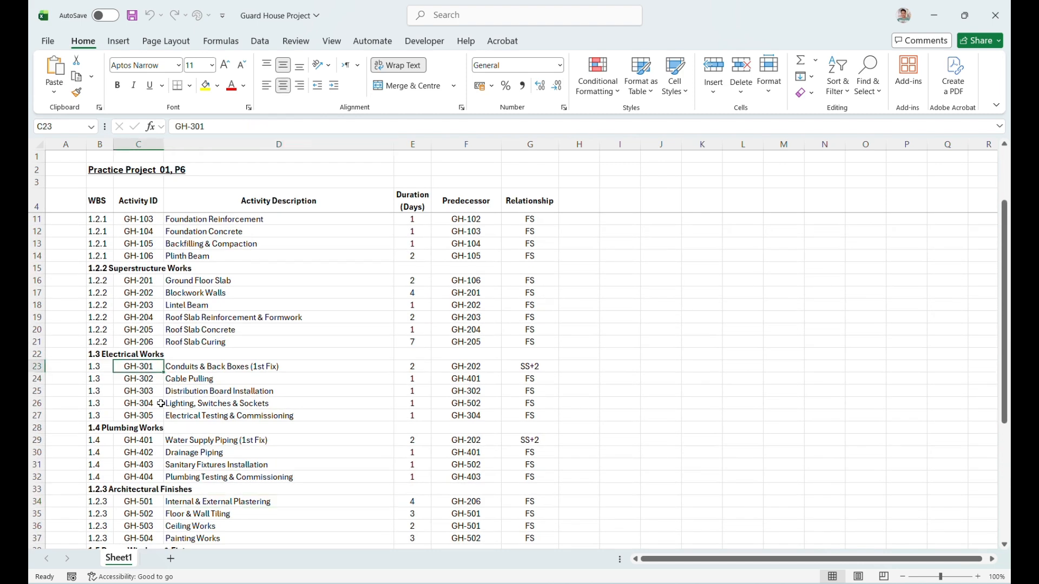
{"action": "left_click", "coordinate": [152, 416]}
- Return to Primavera P6 and move activities GH-301 Conduits & Back Boxes through GH-305 Electrical Testing & Commissioning under Electrical Works
{"action": "key", "text": "alt+Tab"}
{"action": "scroll", "coordinate": [222, 380], "scroll_direction": "up", "scroll_amount": 5}
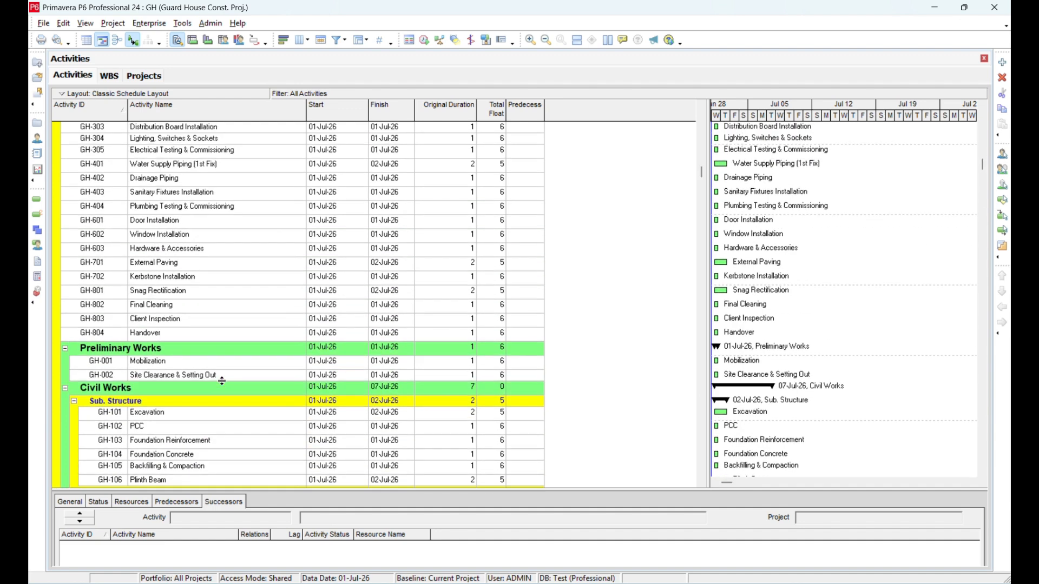
{"action": "scroll", "coordinate": [222, 380], "scroll_direction": "up", "scroll_amount": 1}
{"action": "left_click", "coordinate": [116, 145]}
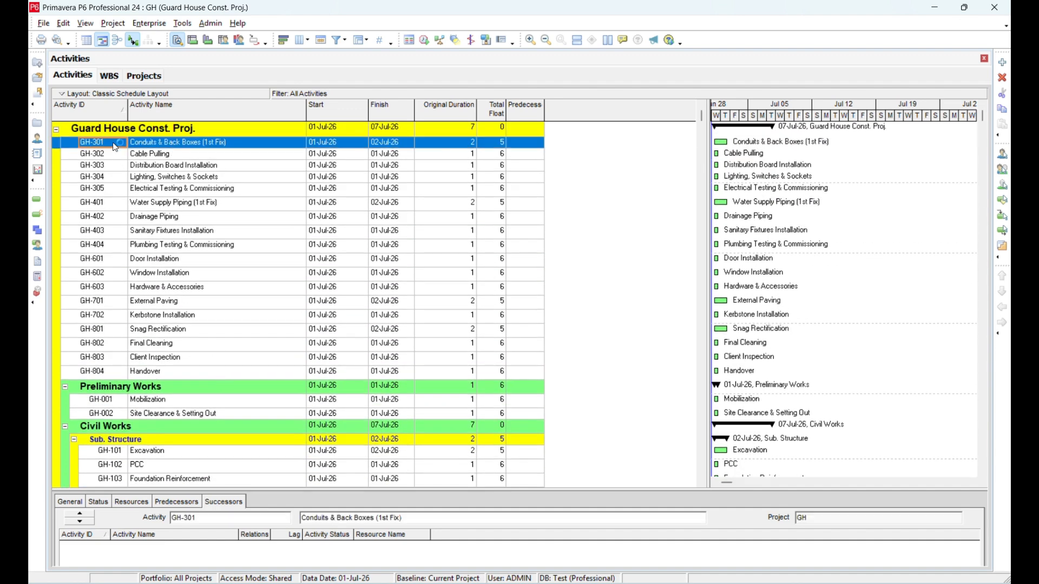
{"action": "left_click", "coordinate": [111, 196], "text": "shift"}
{"action": "scroll", "coordinate": [140, 205], "scroll_direction": "down", "scroll_amount": 6}
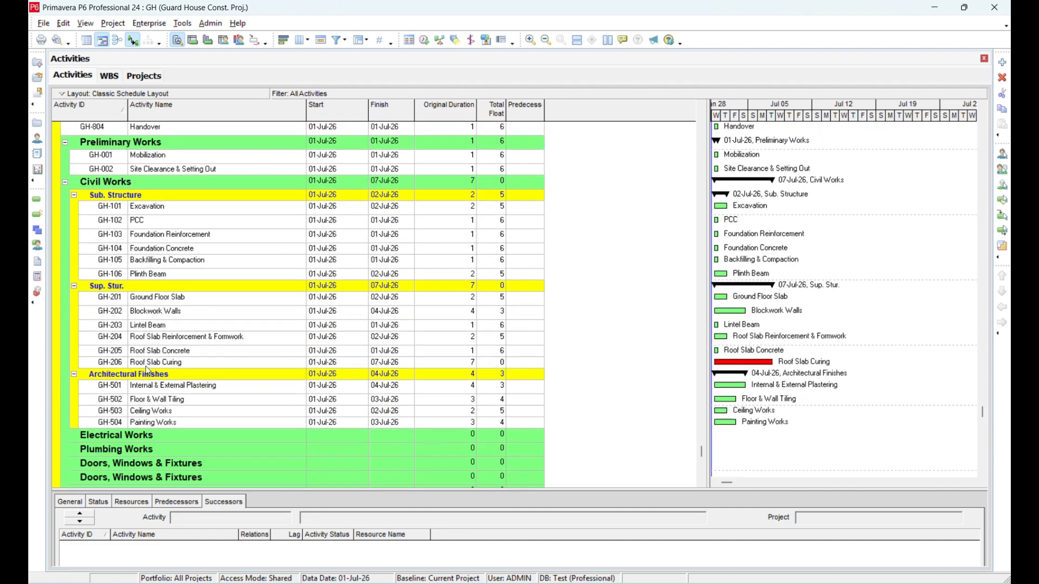
{"action": "left_click", "coordinate": [105, 424]}
{"action": "key", "text": "ctrl+v"}
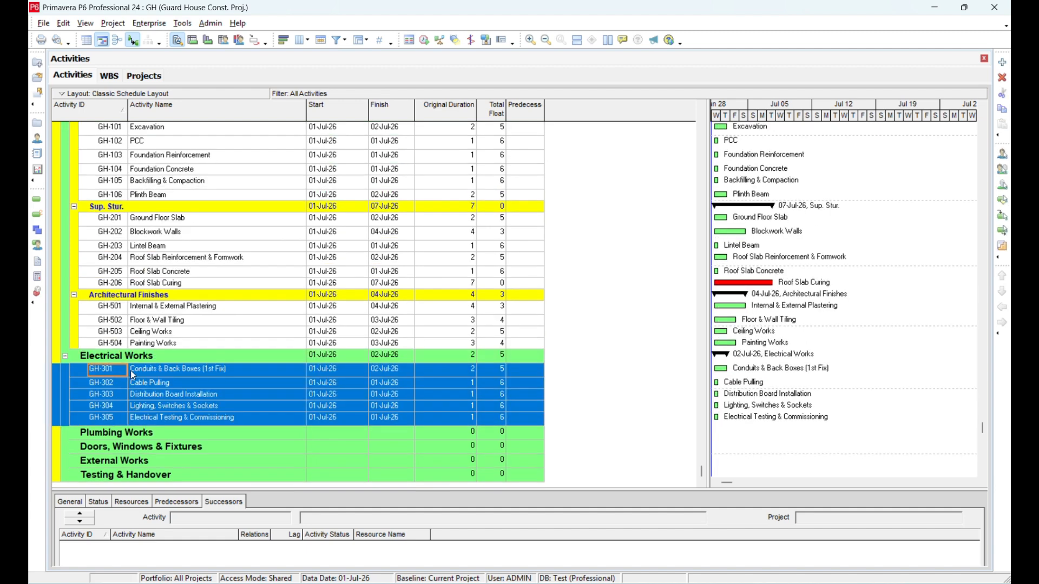
- Move activities GH-401 Water Supply Piping through GH-404 Plumbing Testing & Commissioning under Plumbing Works
{"action": "scroll", "coordinate": [132, 372], "scroll_direction": "up", "scroll_amount": 7}
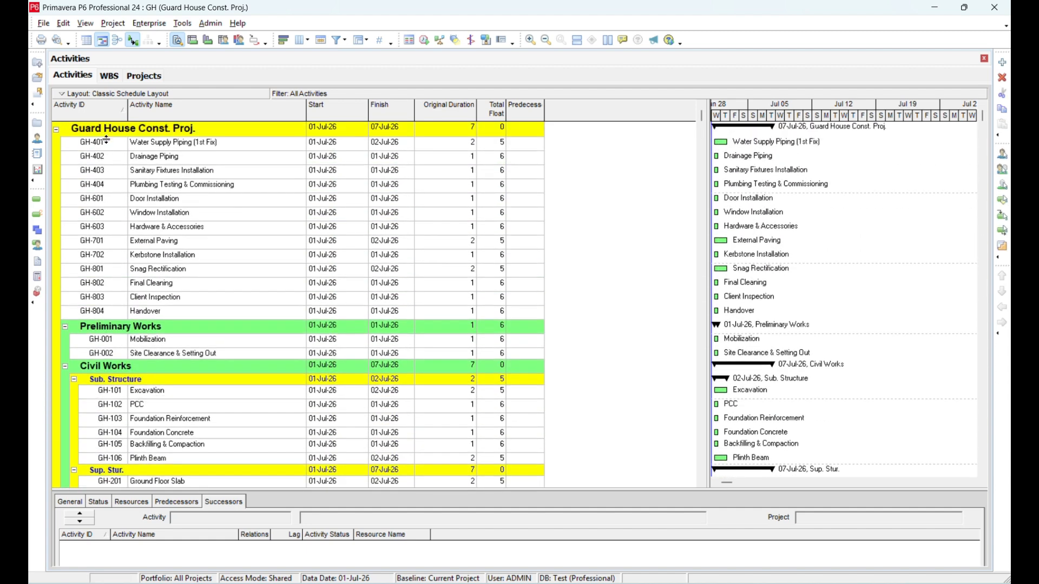
{"action": "left_click", "coordinate": [106, 142]}
{"action": "left_click", "coordinate": [111, 186], "text": "shift"}
{"action": "scroll", "coordinate": [184, 341], "scroll_direction": "down", "scroll_amount": 2}
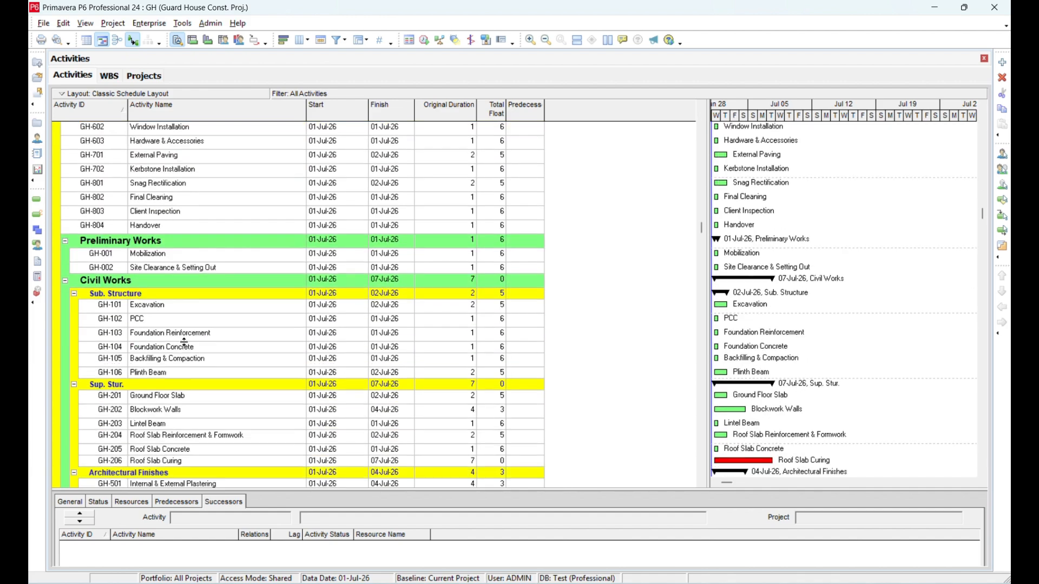
{"action": "scroll", "coordinate": [184, 340], "scroll_direction": "down", "scroll_amount": 4}
{"action": "left_click", "coordinate": [105, 433]}
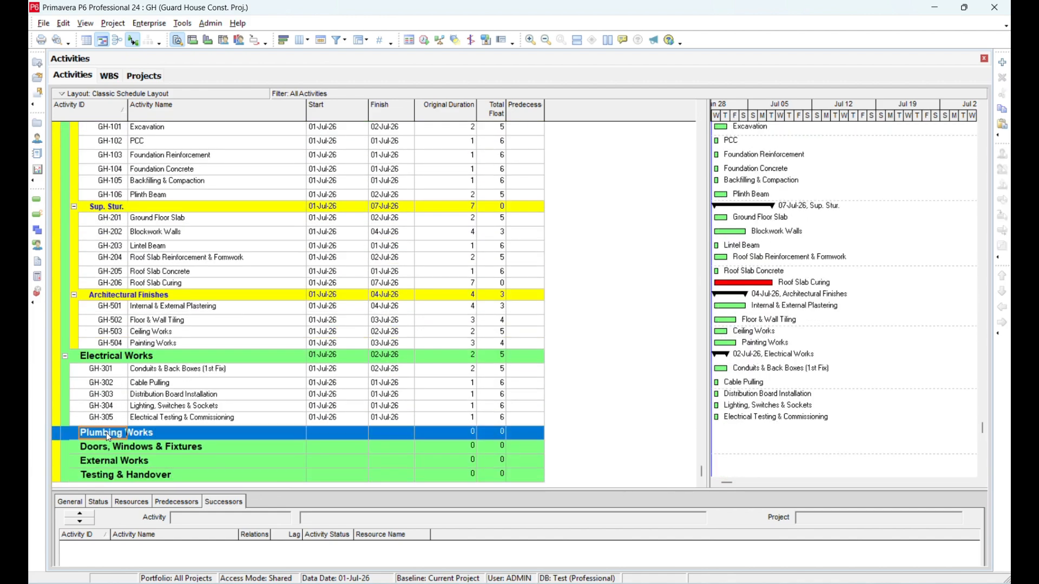
{"action": "key", "text": "ctrl+v"}
- Move activities GH-601 Door Installation, GH-602 Window Installation and GH-603 Hardware & Accessories under Doors, Windows & Fixtures
{"action": "scroll", "coordinate": [154, 343], "scroll_direction": "up", "scroll_amount": 5}
{"action": "scroll", "coordinate": [156, 344], "scroll_direction": "up", "scroll_amount": 2}
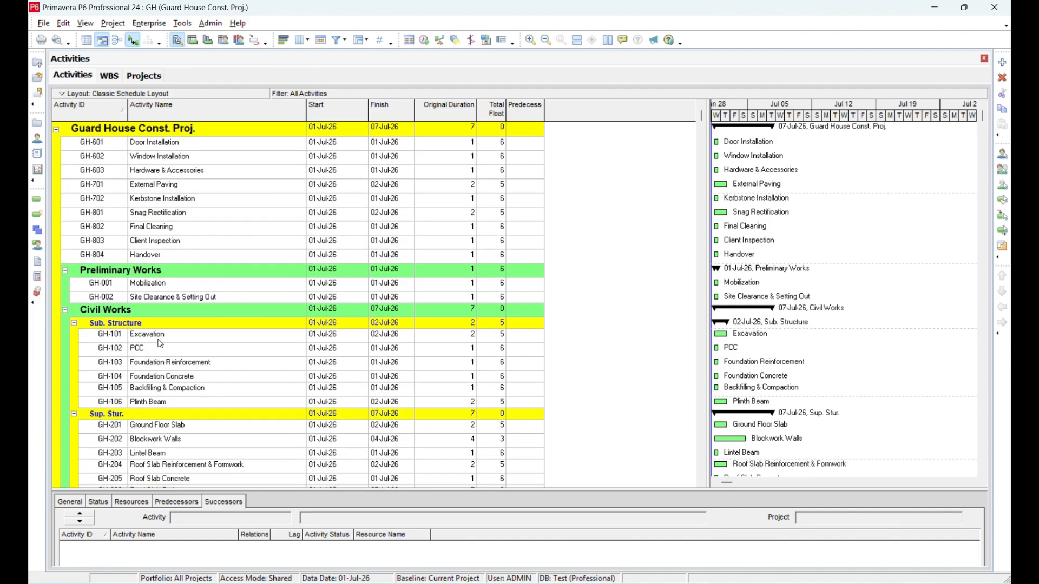
{"action": "left_click", "coordinate": [171, 145]}
{"action": "left_click", "coordinate": [170, 172], "text": "shift"}
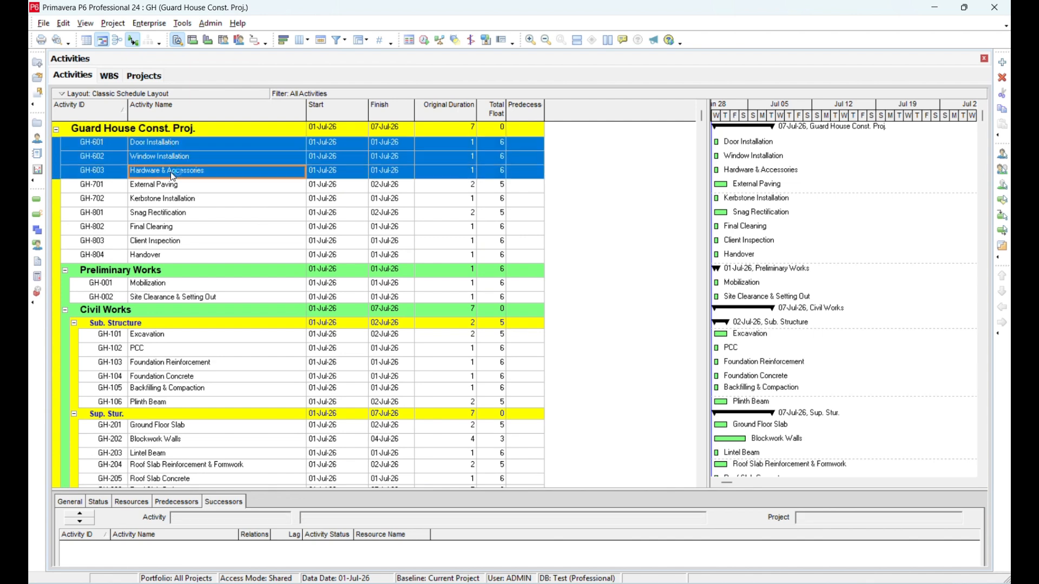
{"action": "scroll", "coordinate": [220, 193], "scroll_direction": "down", "scroll_amount": 7}
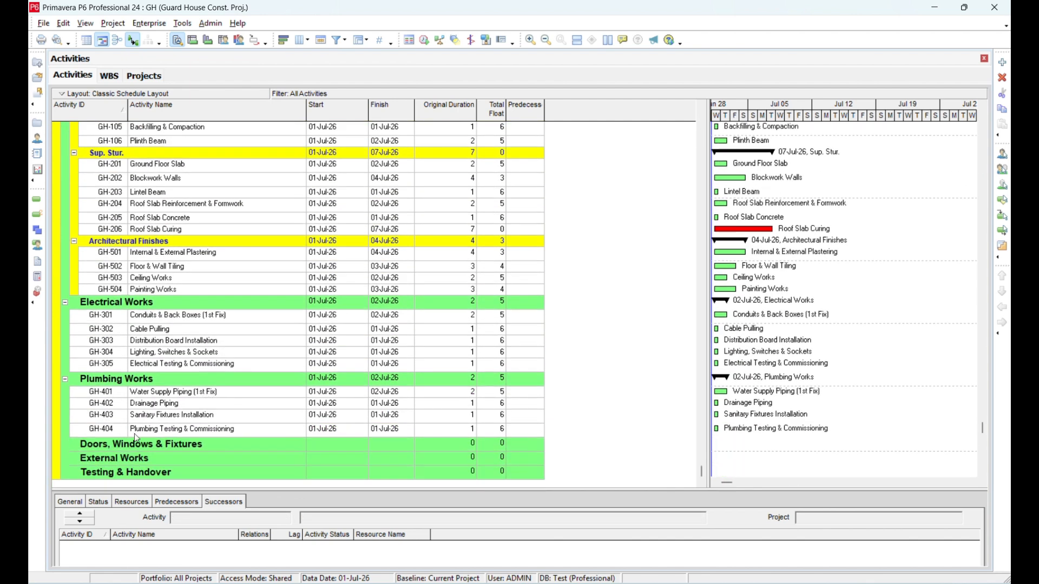
{"action": "left_click", "coordinate": [94, 449]}
{"action": "key", "text": "ctrl+v"}
- Switch to the Excel workbook and check the activities listed under 1.5 Doors, Windows & Fixtures
{"action": "key", "text": "alt+Tab"}
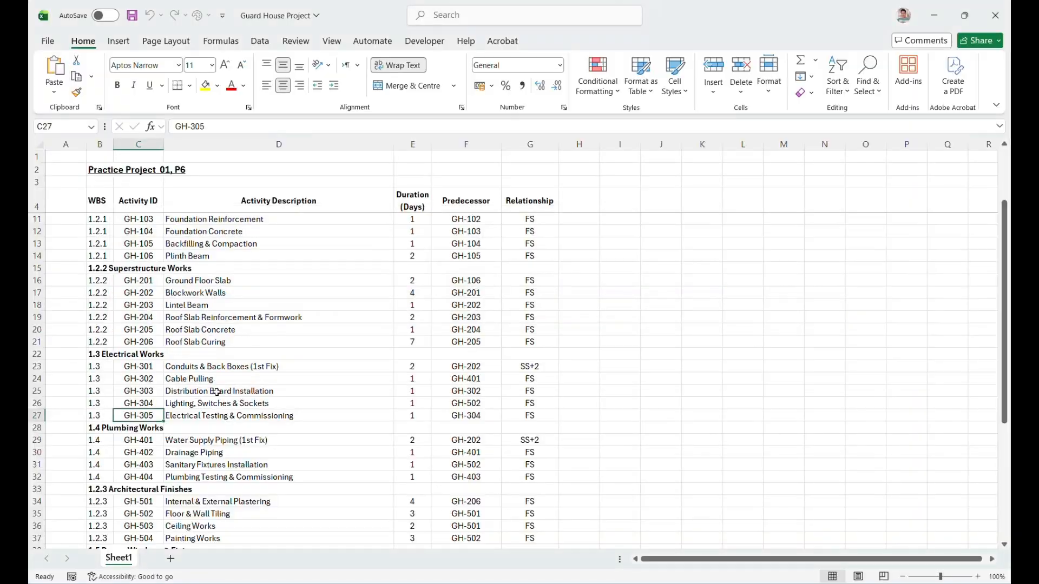
{"action": "scroll", "coordinate": [213, 374], "scroll_direction": "down", "scroll_amount": 3}
{"action": "scroll", "coordinate": [169, 419], "scroll_direction": "down", "scroll_amount": 3}
{"action": "left_click_drag", "start_coordinate": [139, 342], "coordinate": [220, 368]}
{"action": "key", "text": "ctrl+c"}
- Switch back to Primavera P6 and move activities GH-701 External Paving and GH-702 Kerbstone Installation under External Works
{"action": "key", "text": "alt+Tab"}
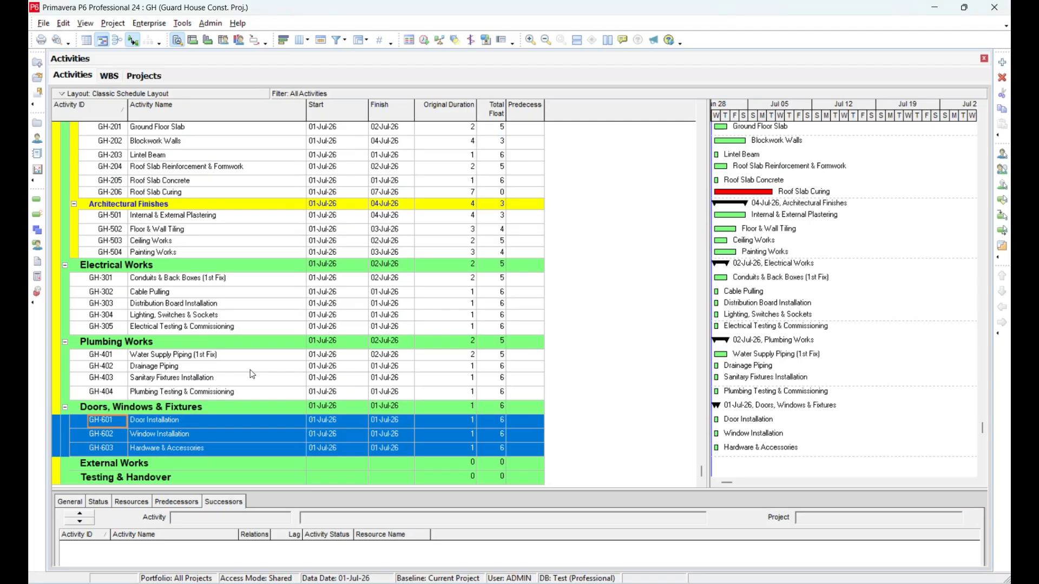
{"action": "scroll", "coordinate": [190, 357], "scroll_direction": "up", "scroll_amount": 3}
{"action": "scroll", "coordinate": [191, 357], "scroll_direction": "up", "scroll_amount": 4}
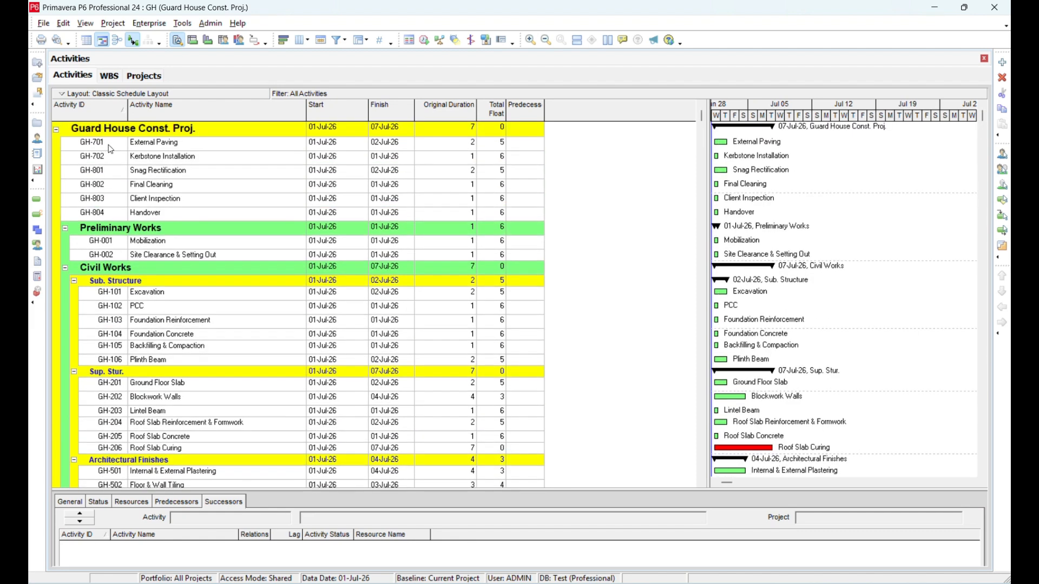
{"action": "left_click_drag", "start_coordinate": [108, 144], "coordinate": [112, 160]}
{"action": "scroll", "coordinate": [207, 377], "scroll_direction": "down", "scroll_amount": 1}
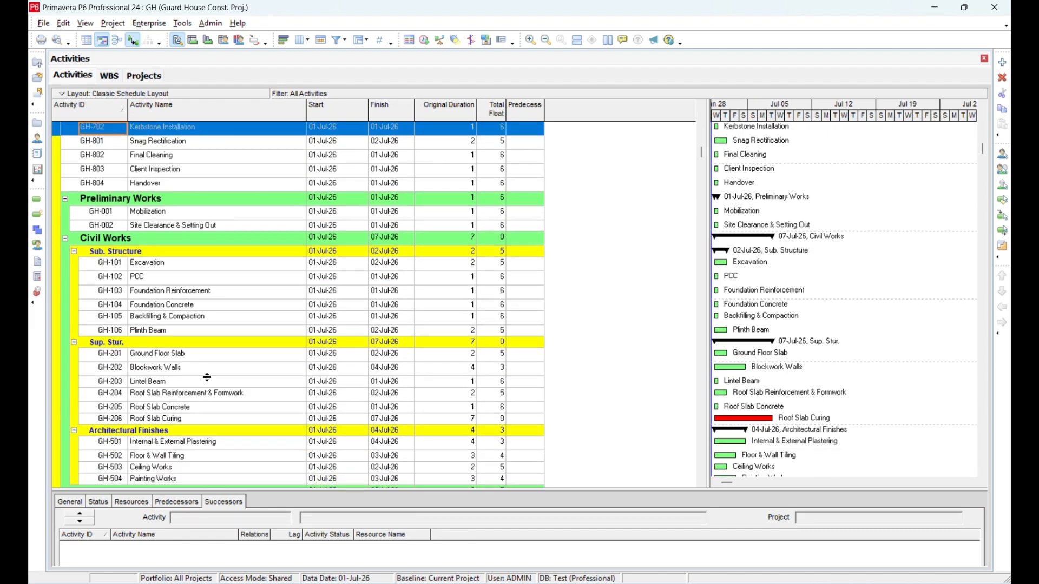
{"action": "scroll", "coordinate": [207, 377], "scroll_direction": "down", "scroll_amount": 8}
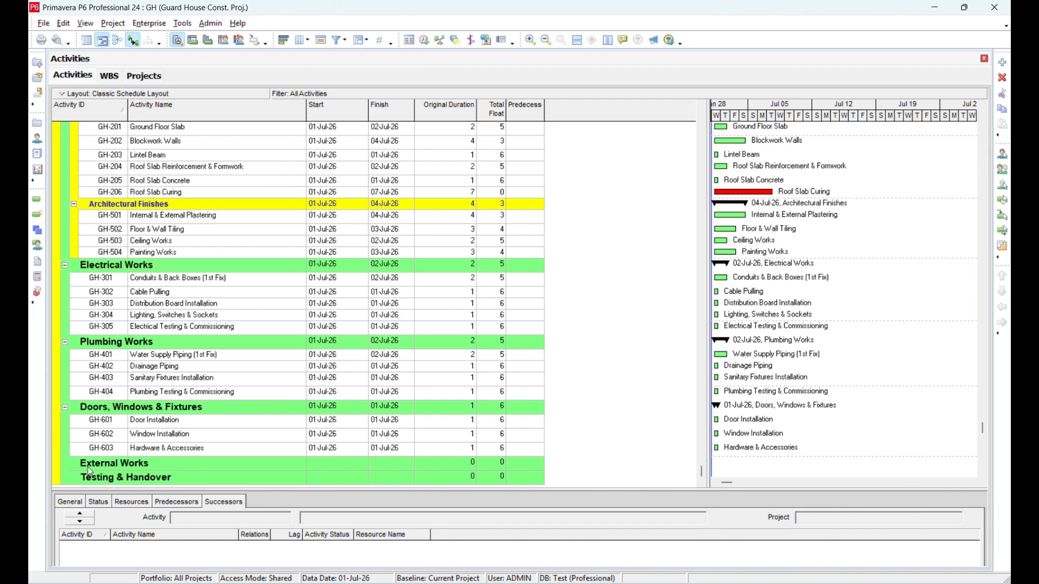
{"action": "scroll", "coordinate": [88, 466], "scroll_direction": "down", "scroll_amount": 1}
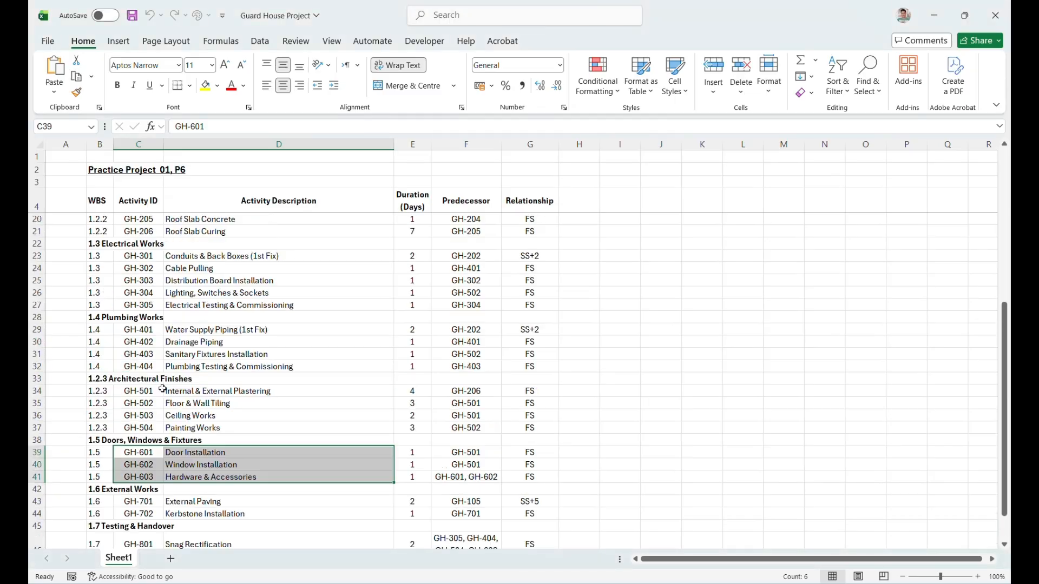
- Move activities GH-801 Snag Rectification through GH-804 Handover under Testing & Handover
{"action": "scroll", "coordinate": [348, 347], "scroll_direction": "up", "scroll_amount": 5}
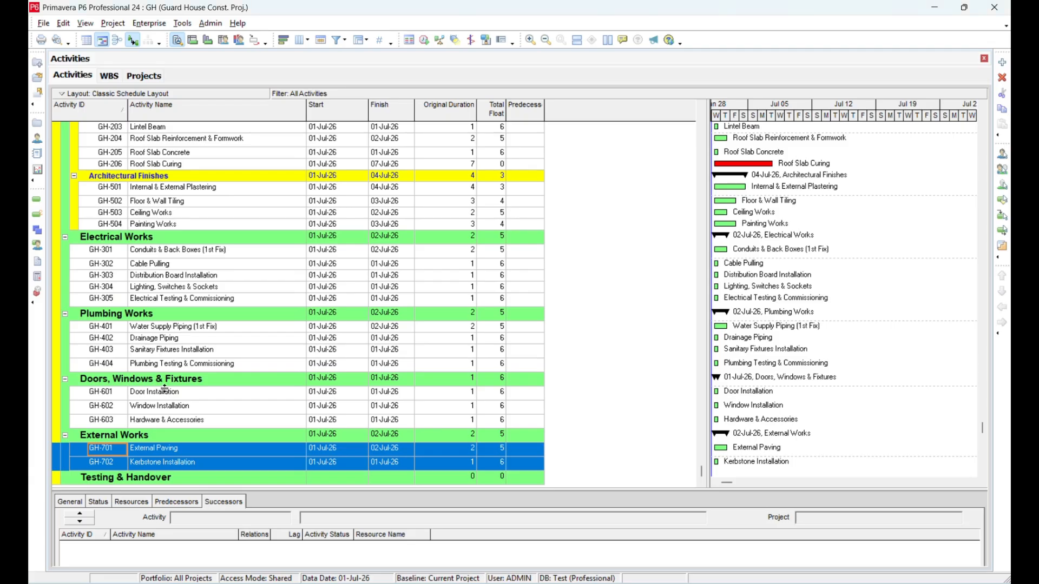
{"action": "scroll", "coordinate": [170, 393], "scroll_direction": "up", "scroll_amount": 4}
{"action": "scroll", "coordinate": [169, 393], "scroll_direction": "up", "scroll_amount": 5}
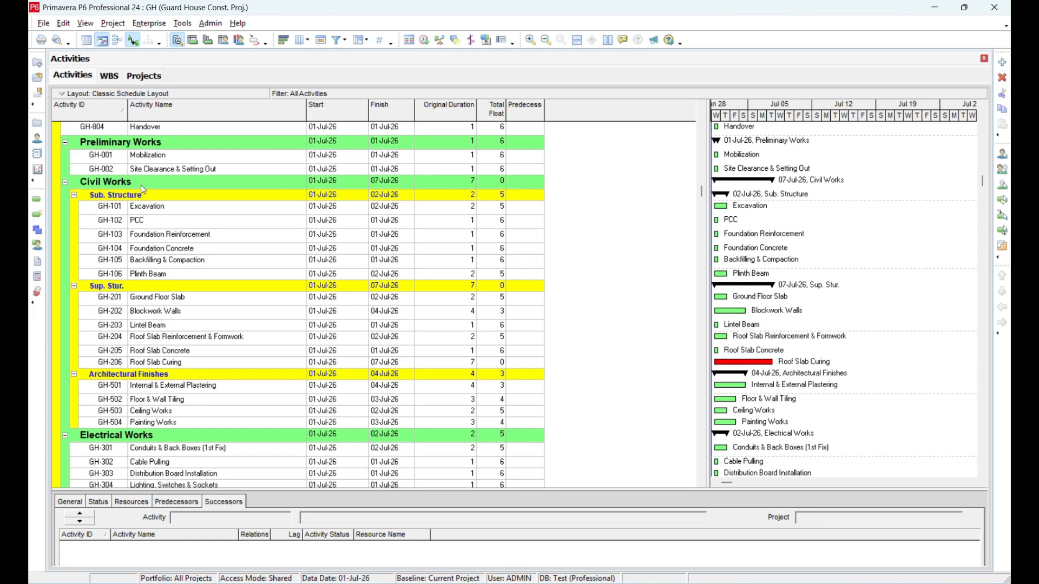
{"action": "left_click", "coordinate": [137, 143]}
{"action": "left_click", "coordinate": [152, 187], "text": "shift"}
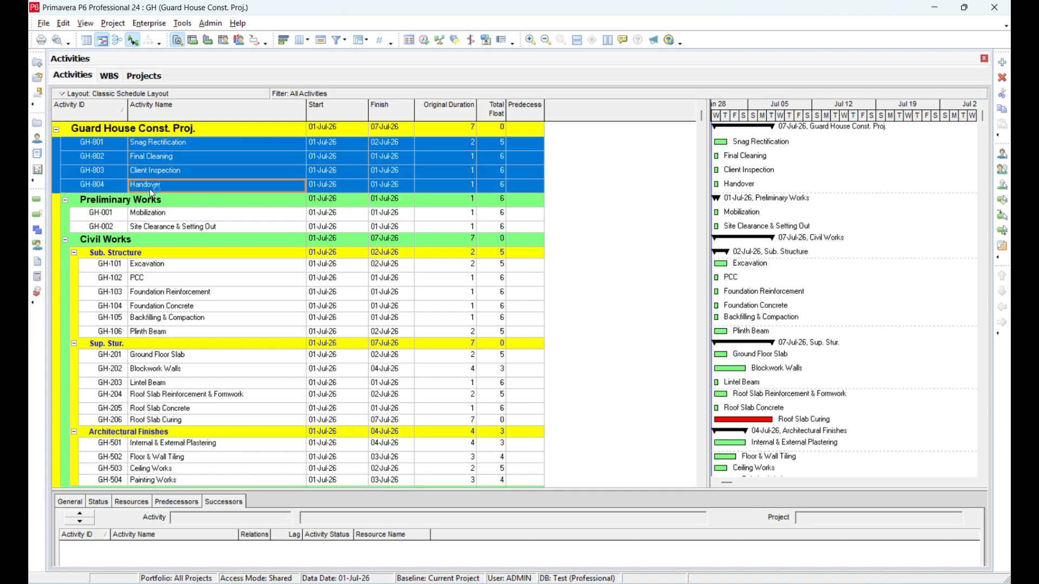
{"action": "scroll", "coordinate": [203, 358], "scroll_direction": "down", "scroll_amount": 6}
{"action": "scroll", "coordinate": [203, 358], "scroll_direction": "down", "scroll_amount": 1}
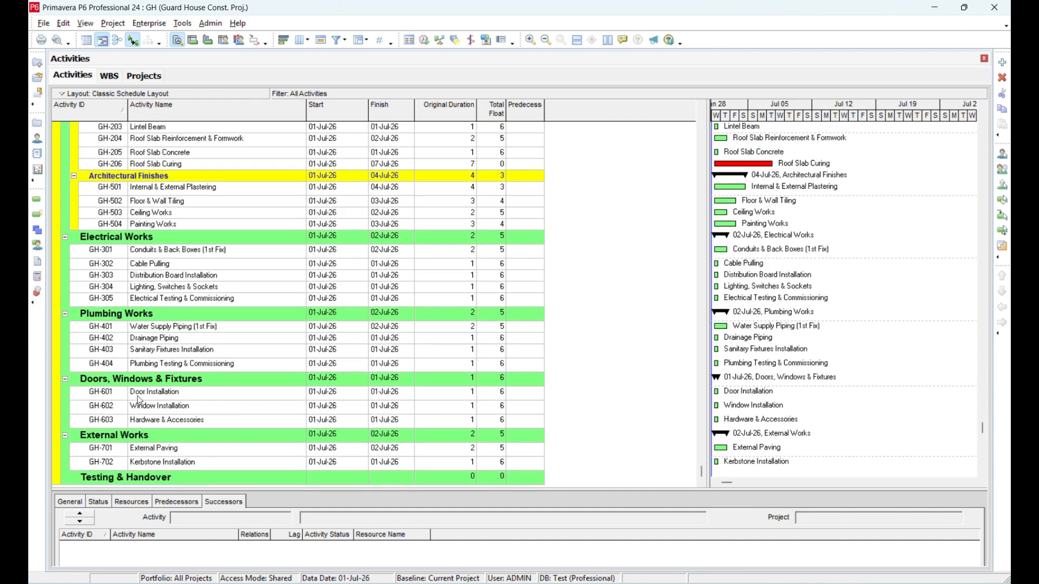
{"action": "scroll", "coordinate": [250, 429], "scroll_direction": "down", "scroll_amount": 2}
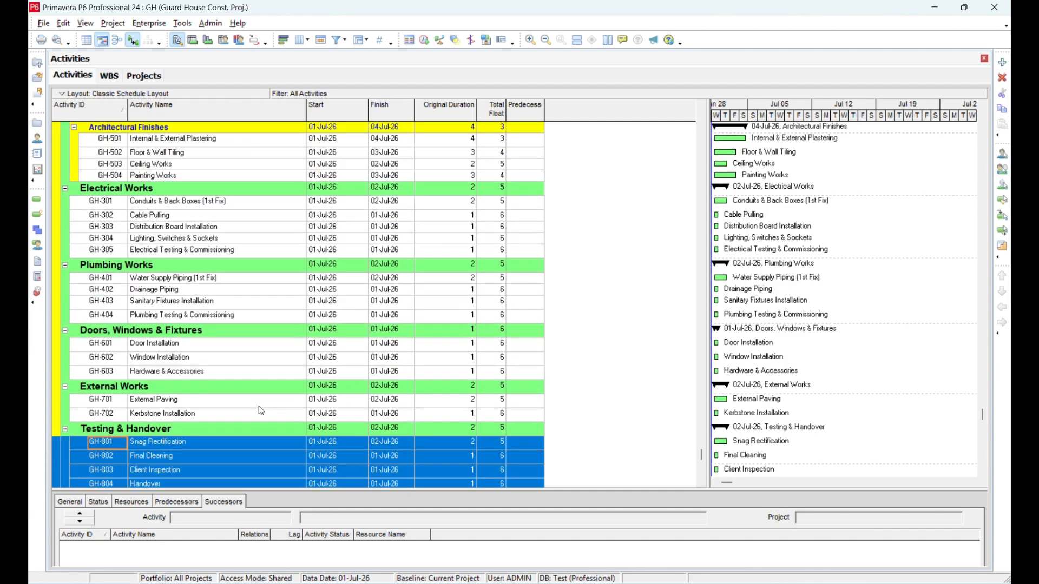
{"action": "scroll", "coordinate": [340, 319], "scroll_direction": "up", "scroll_amount": 6}
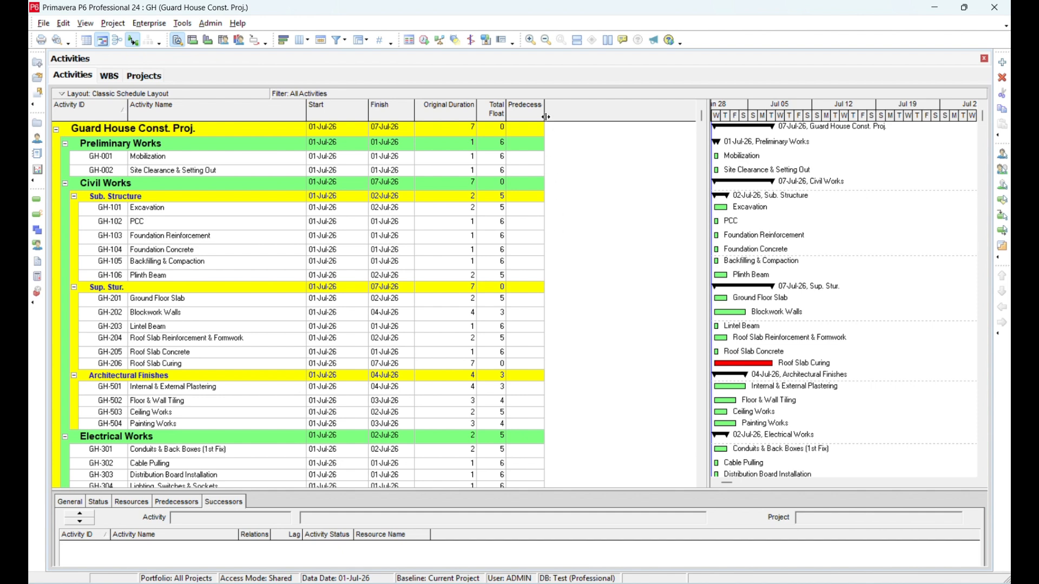
- Widen the Predecessors column in the activity table so its full heading fits, and sort the activities by Activity ID
{"action": "left_click_drag", "start_coordinate": [546, 117], "coordinate": [596, 116]}
{"action": "left_click", "coordinate": [560, 102]}
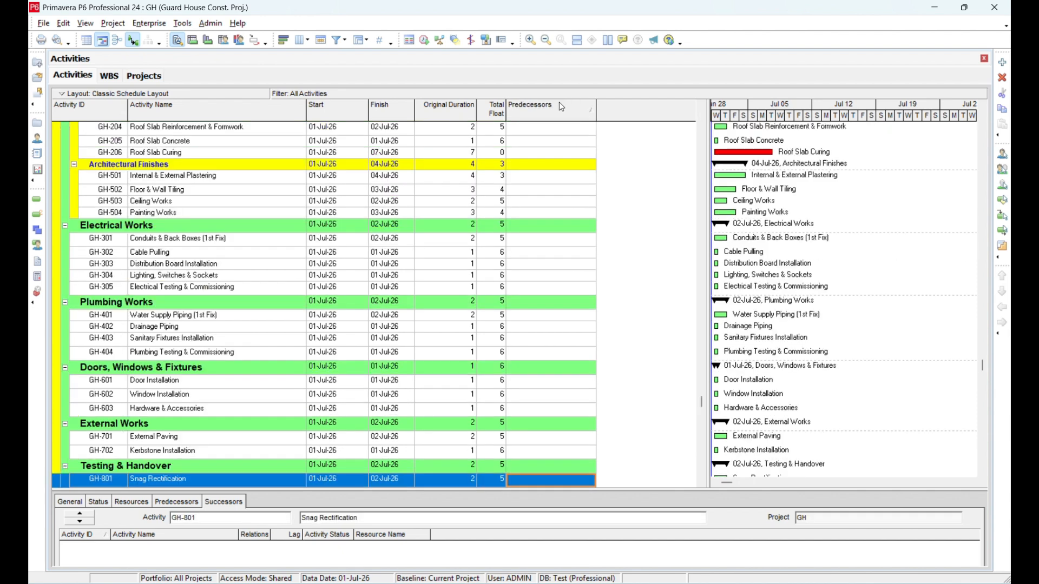
{"action": "left_click", "coordinate": [89, 108]}
{"action": "scroll", "coordinate": [431, 278], "scroll_direction": "up", "scroll_amount": 5}
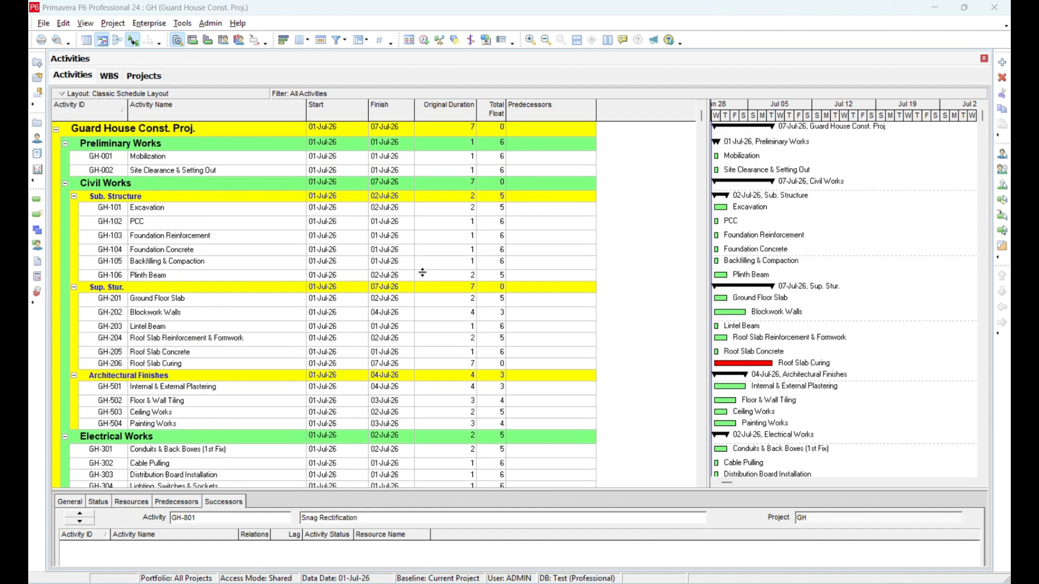
- After consulting the Excel schedule, take Predecessors out of the displayed columns, add it back from the Lists category, and apply
{"action": "key", "text": "alt+Tab"}
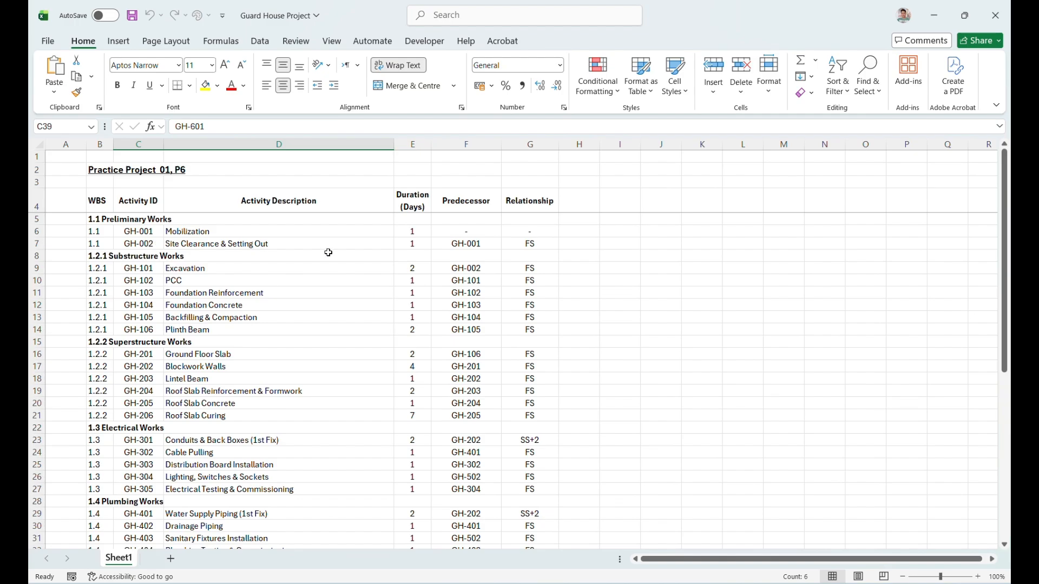
{"action": "key", "text": "alt+Tab"}
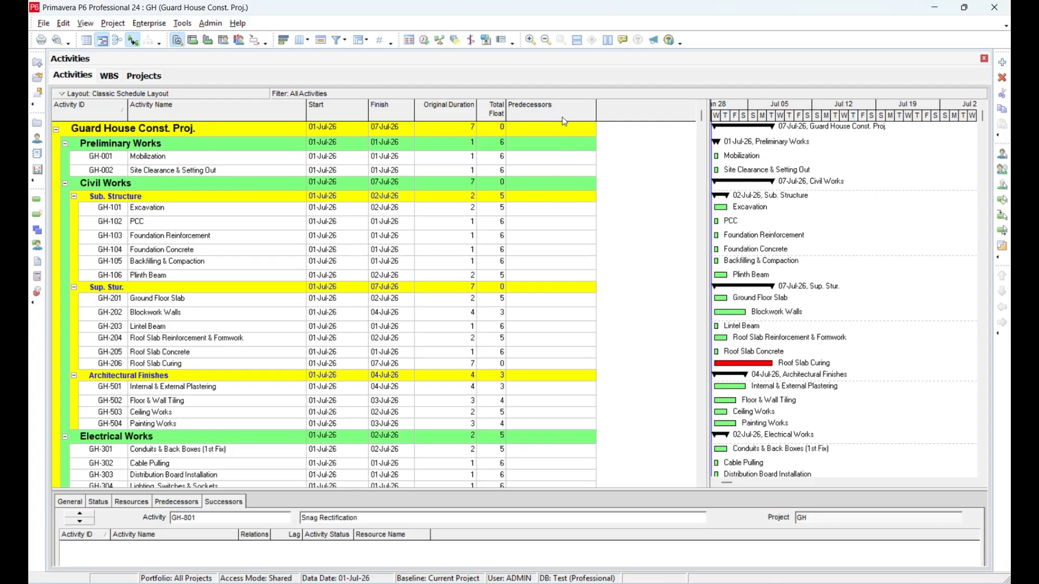
{"action": "right_click", "coordinate": [638, 153]}
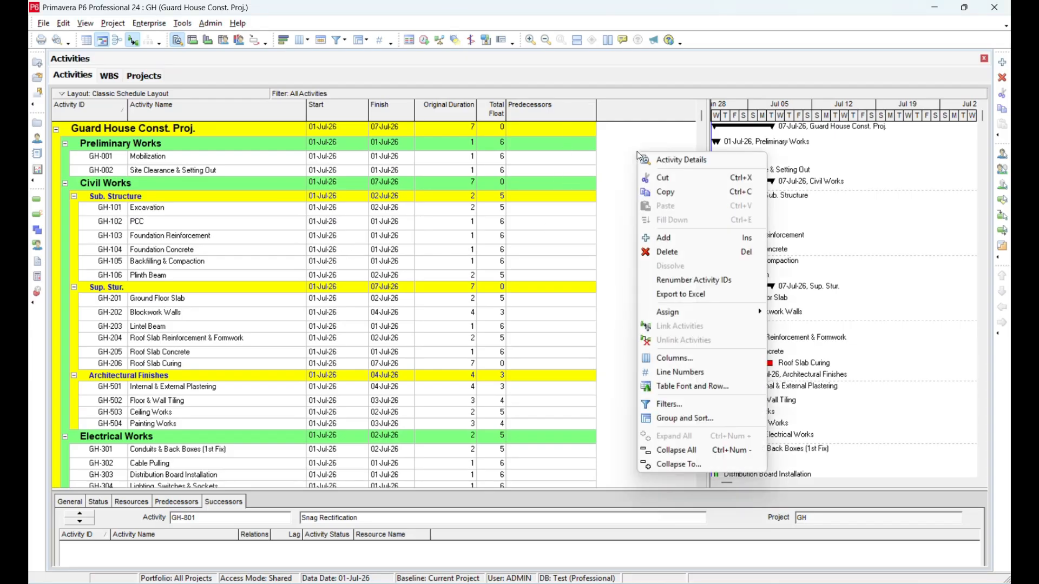
{"action": "left_click", "coordinate": [685, 360]}
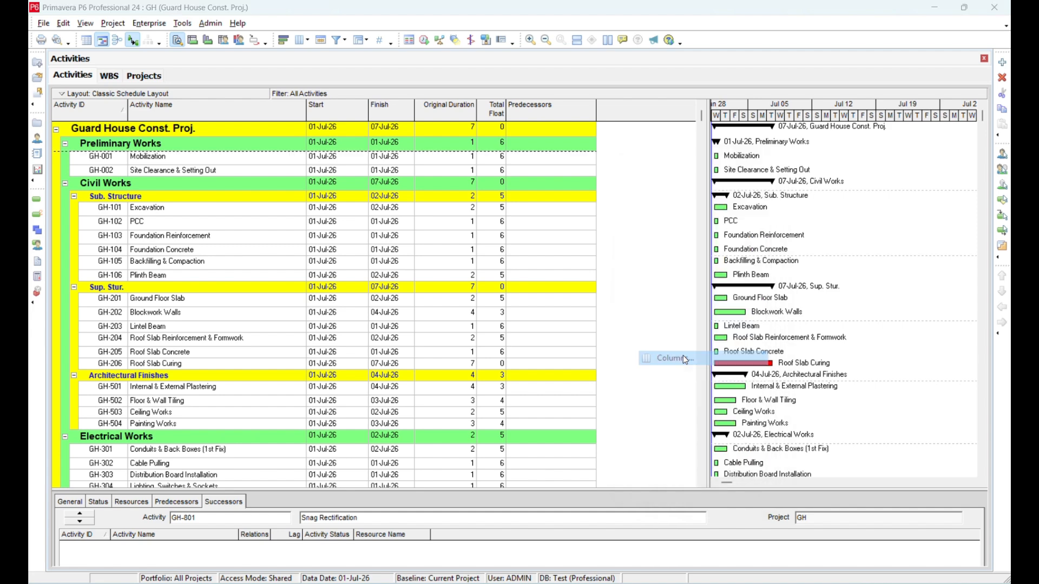
{"action": "left_click", "coordinate": [532, 296]}
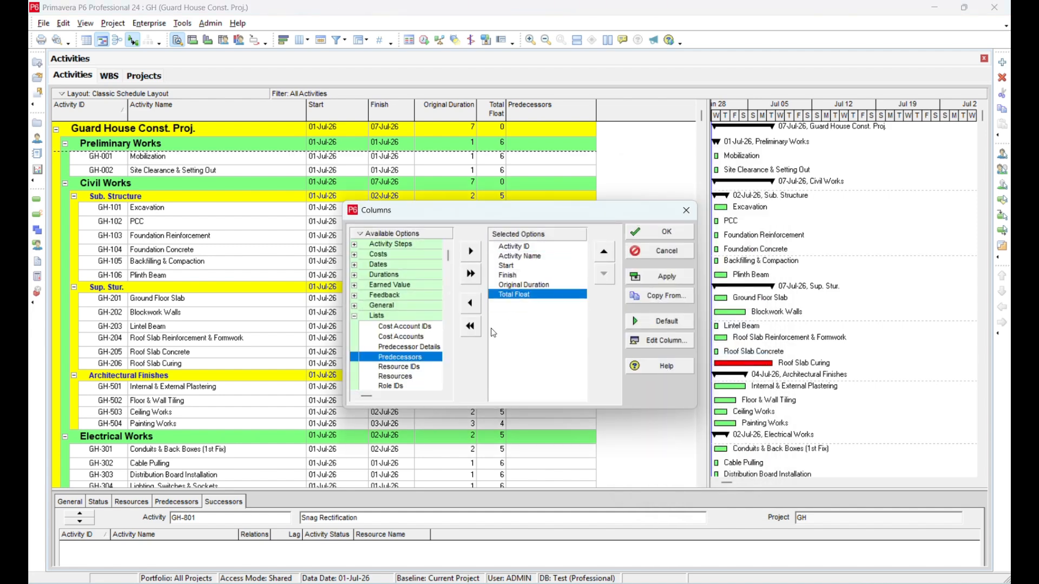
{"action": "left_click", "coordinate": [470, 251]}
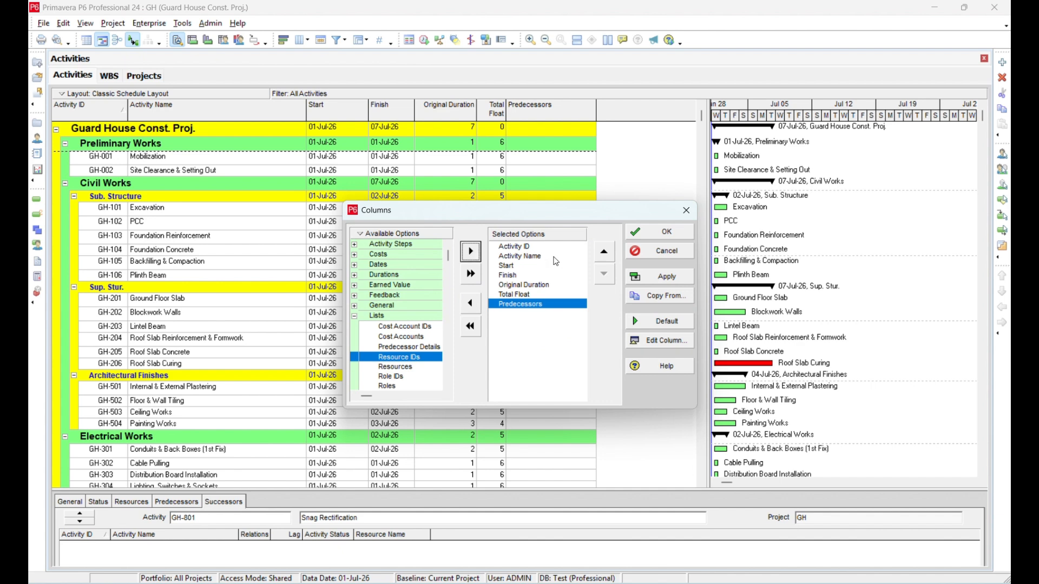
{"action": "left_click", "coordinate": [671, 283]}
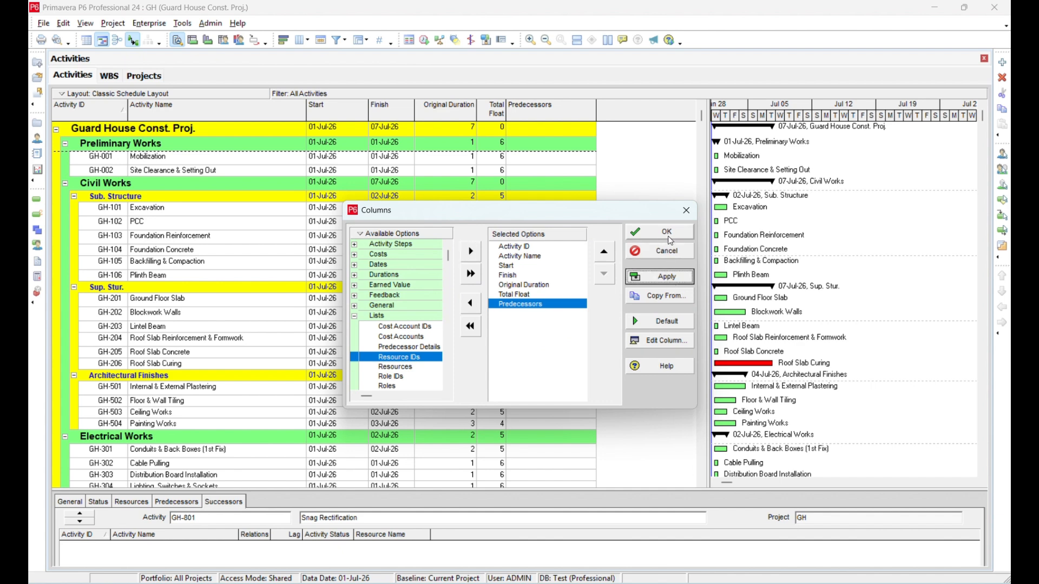
{"action": "left_click", "coordinate": [671, 238]}
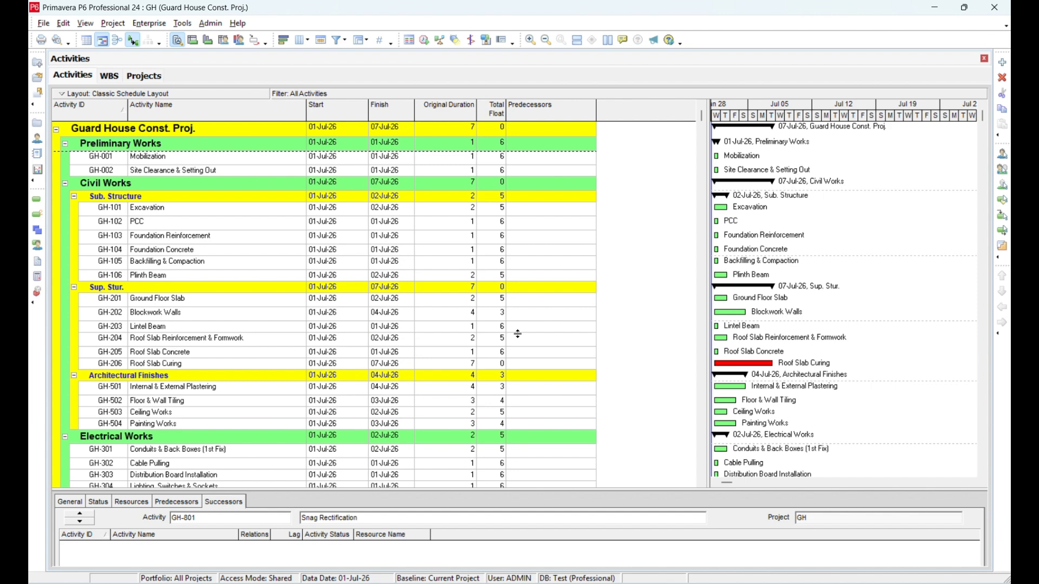
- Switch to the Excel schedule and examine the relationship types from Site Clearance & Setting Out through Roof Slab Curing (G7:G21), then return to Primavera P6
{"action": "key", "text": "alt"}
{"action": "left_click", "coordinate": [202, 165]}
{"action": "key", "text": "alt+Tab"}
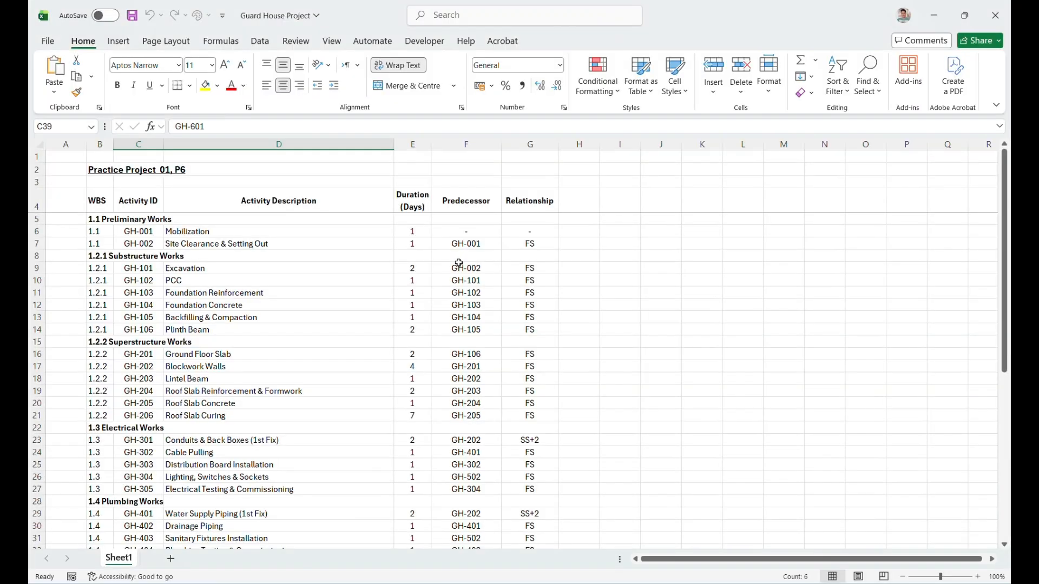
{"action": "left_click", "coordinate": [529, 243]}
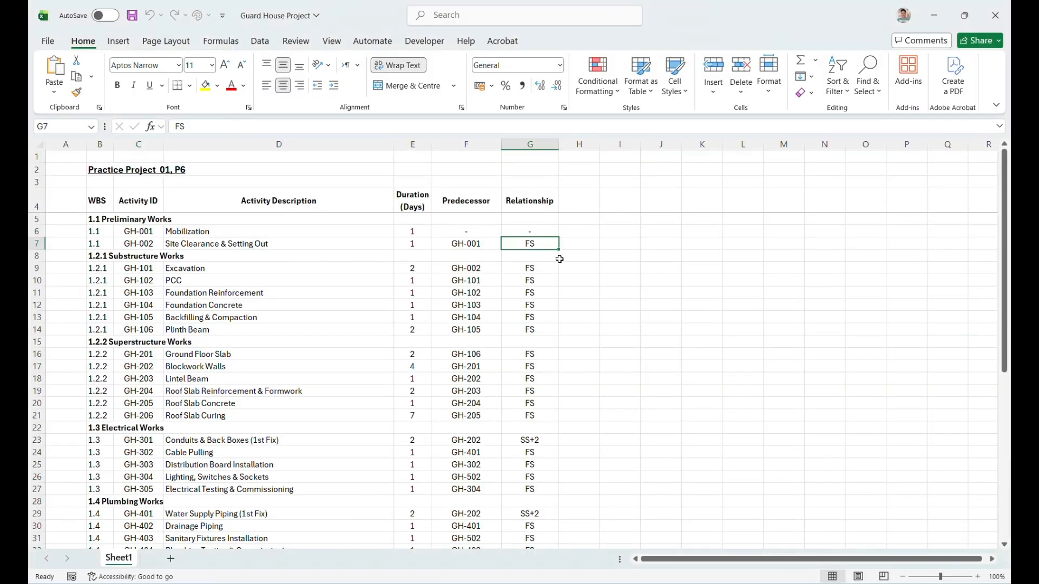
{"action": "left_click", "coordinate": [546, 329], "text": "shift"}
{"action": "left_click", "coordinate": [531, 412], "text": "shift"}
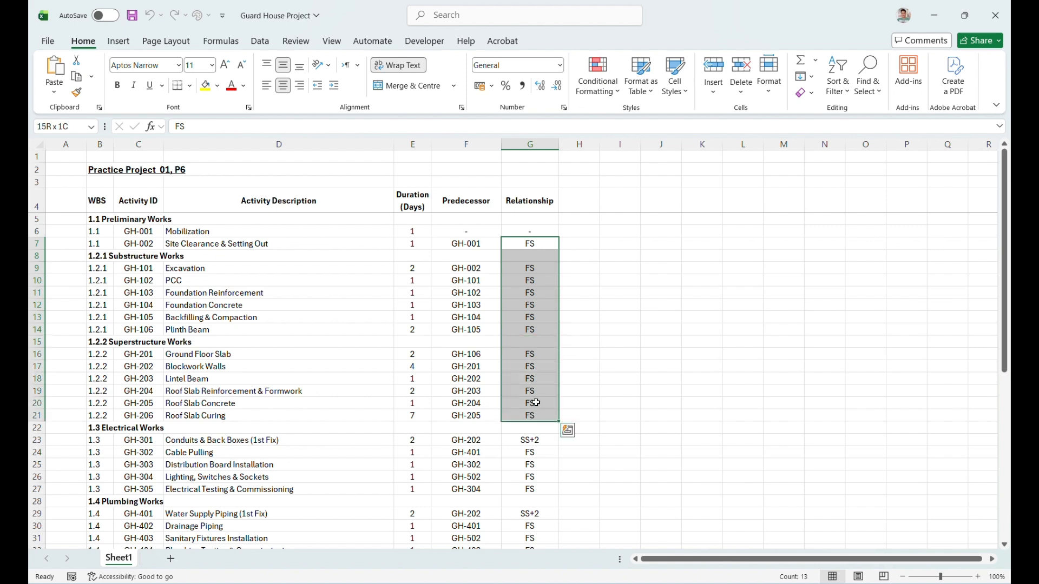
{"action": "key", "text": "alt+Tab"}
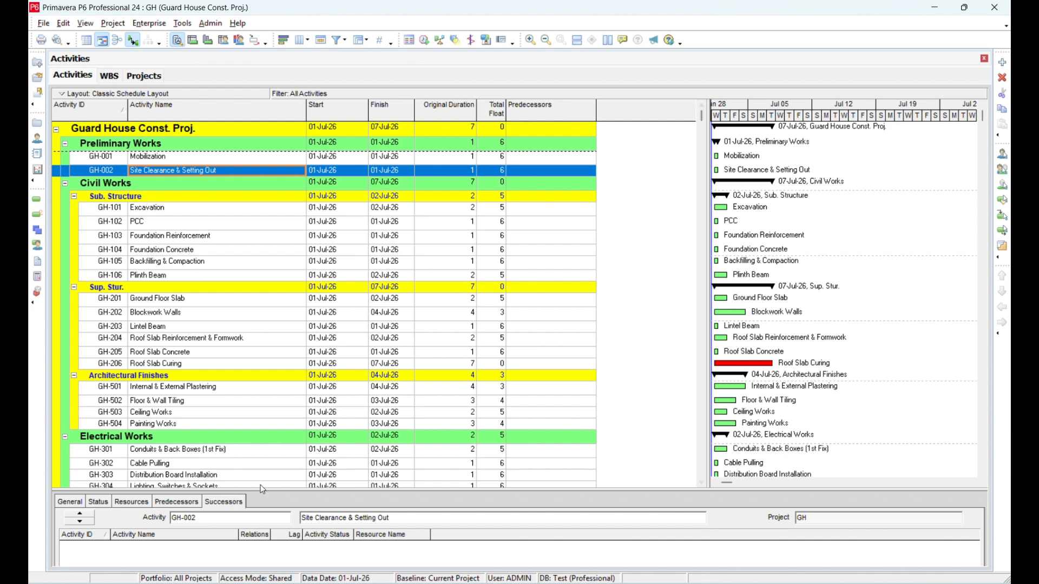
- Enlarge the activity details area and link activities GH-002 through GH-206 in sequence
{"action": "left_click_drag", "start_coordinate": [379, 491], "coordinate": [379, 402]}
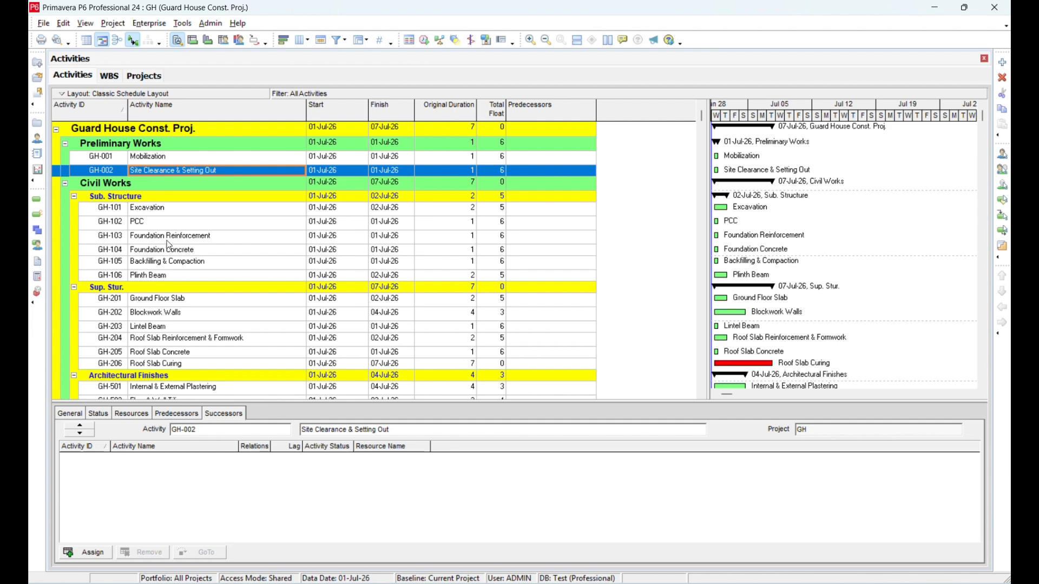
{"action": "left_click", "coordinate": [166, 366], "text": "shift"}
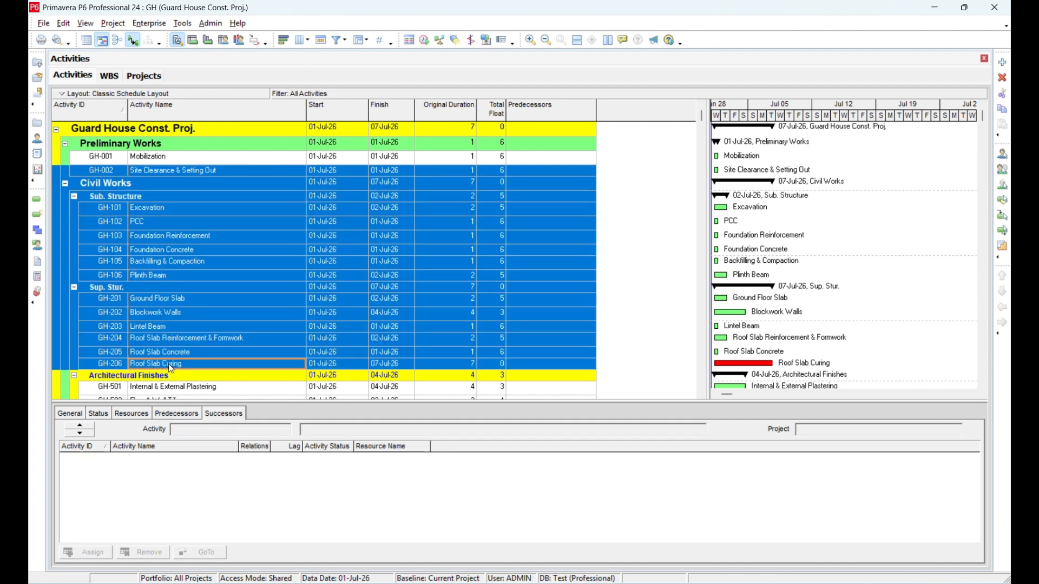
{"action": "right_click", "coordinate": [168, 364]}
{"action": "left_click", "coordinate": [214, 216]}
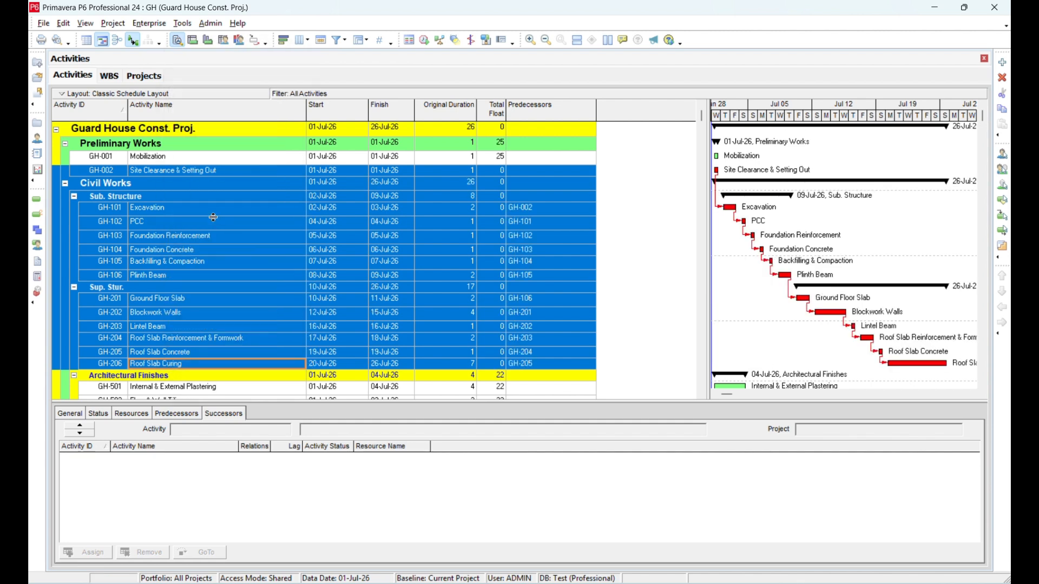
- Check the predecessor of GH-002 in the Excel schedule and try to link GH-002 through GH-101 in Primavera P6
{"action": "left_click", "coordinate": [682, 275]}
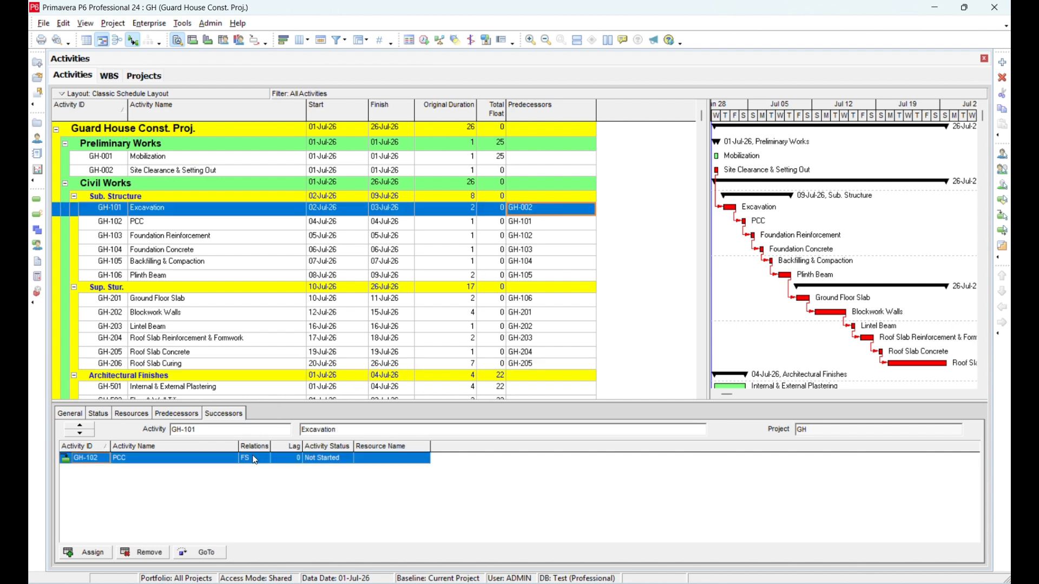
{"action": "key", "text": "alt+Tab"}
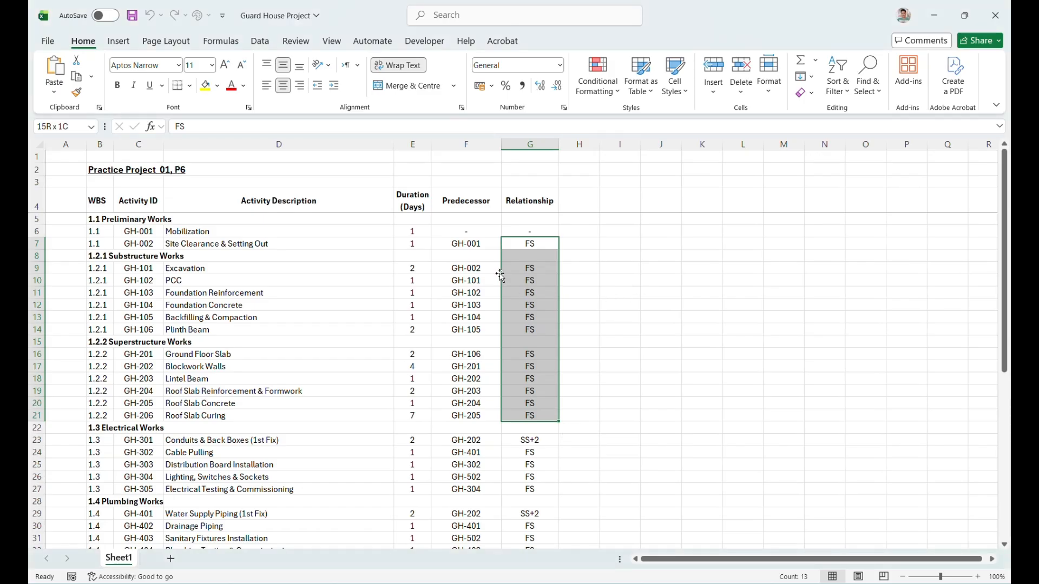
{"action": "left_click", "coordinate": [478, 244]}
{"action": "key", "text": "alt+Tab"}
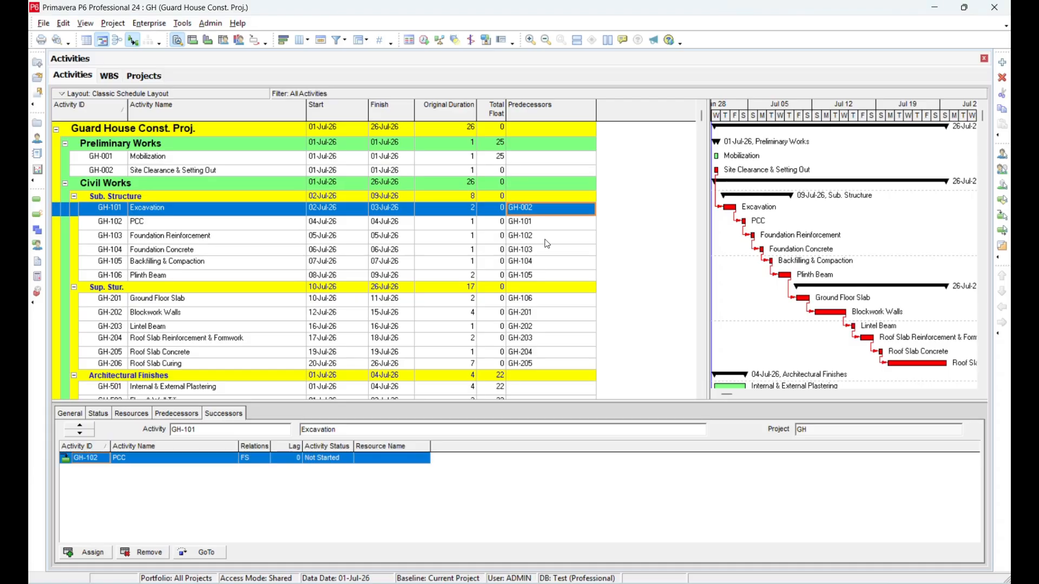
{"action": "left_click", "coordinate": [538, 170]}
{"action": "left_click", "coordinate": [531, 206], "text": "shift"}
{"action": "right_click", "coordinate": [531, 206]}
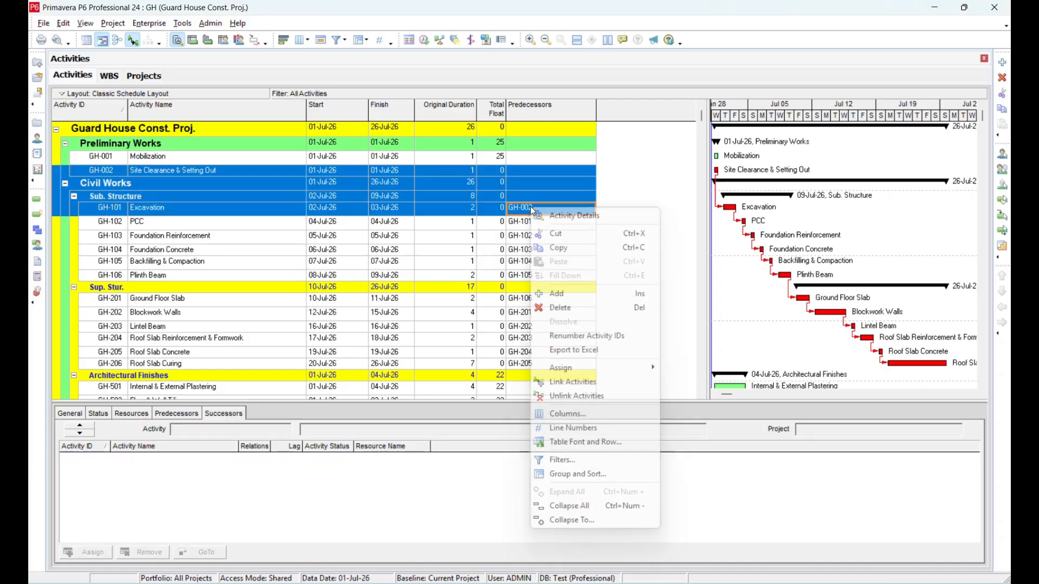
{"action": "left_click", "coordinate": [577, 384]}
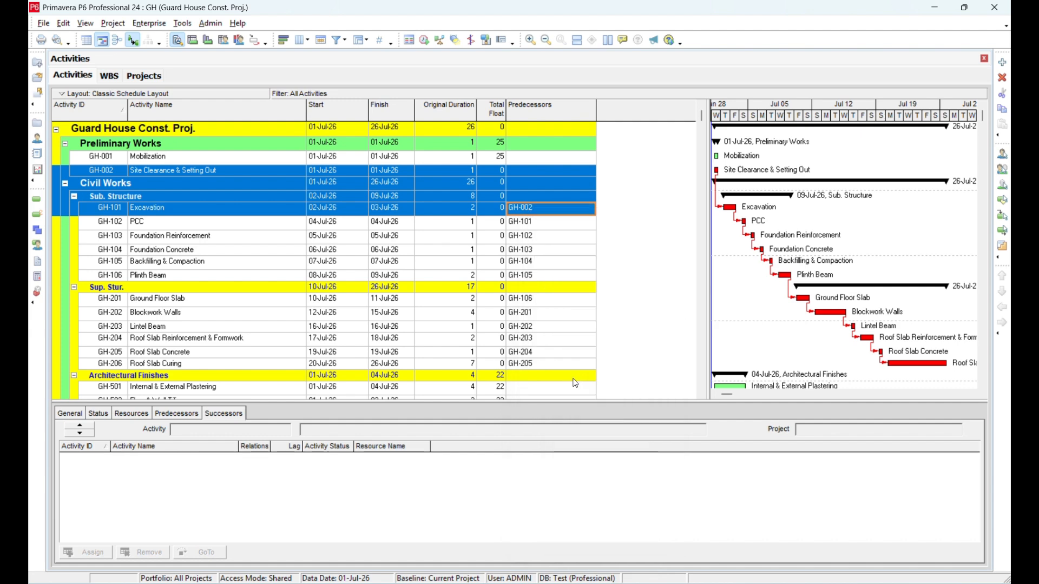
- Assign Mobilization (GH-001) as the predecessor of Site Clearance & Setting Out (GH-002)
{"action": "left_click", "coordinate": [548, 171]}
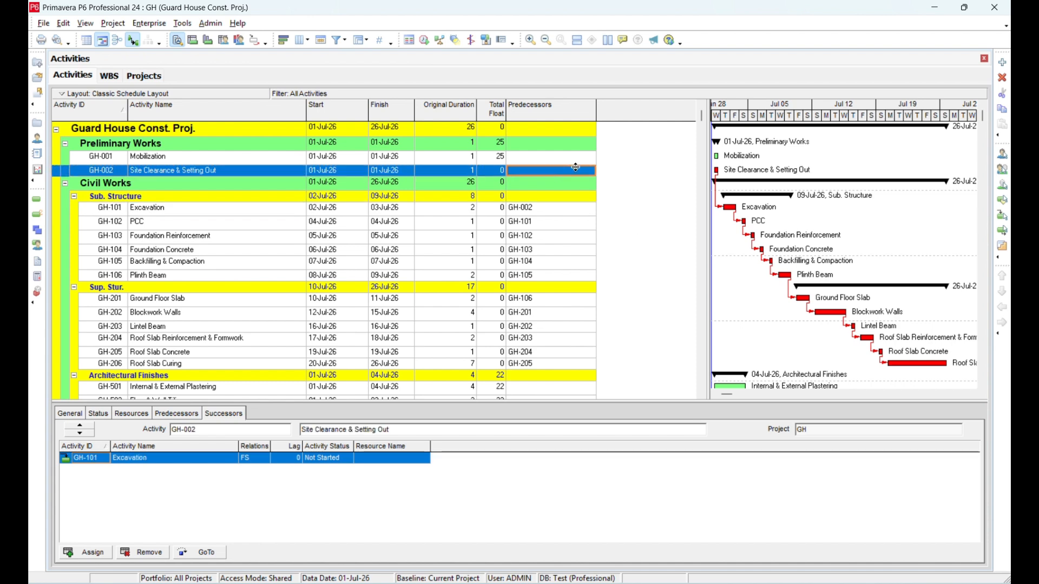
{"action": "double_click", "coordinate": [575, 167]}
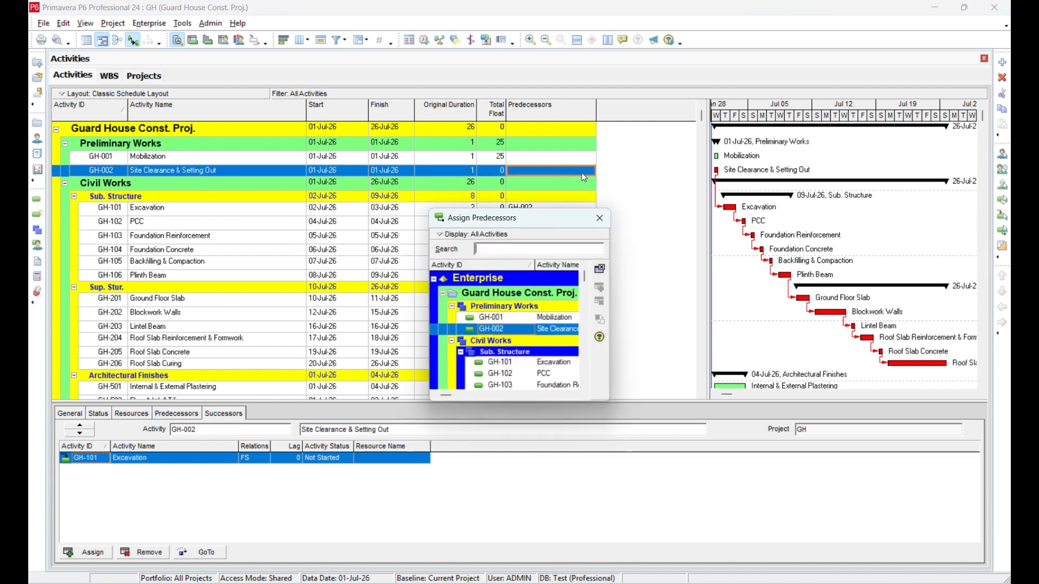
{"action": "left_click", "coordinate": [557, 317]}
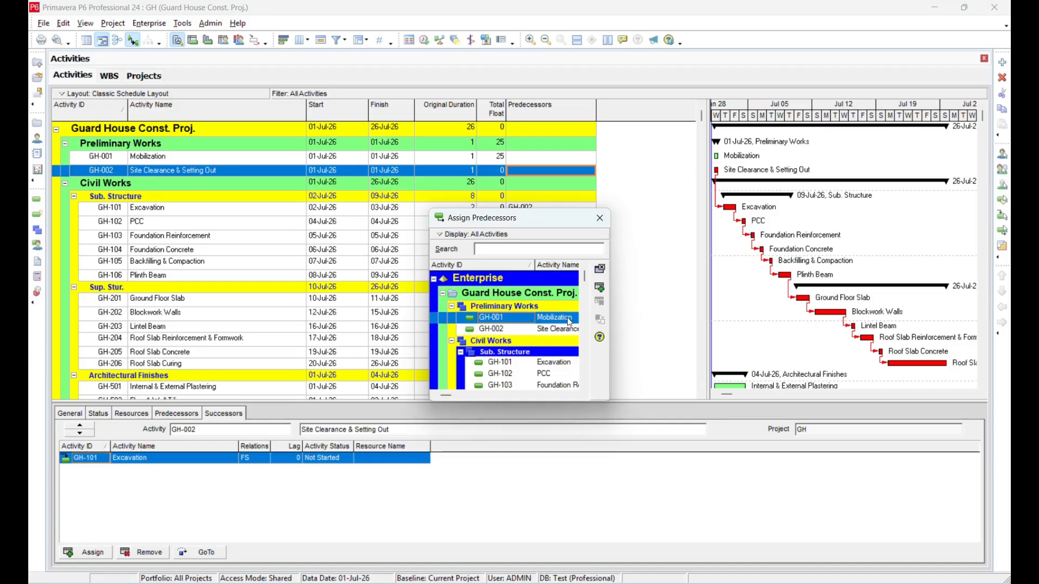
{"action": "left_click", "coordinate": [599, 287]}
{"action": "left_click", "coordinate": [599, 218]}
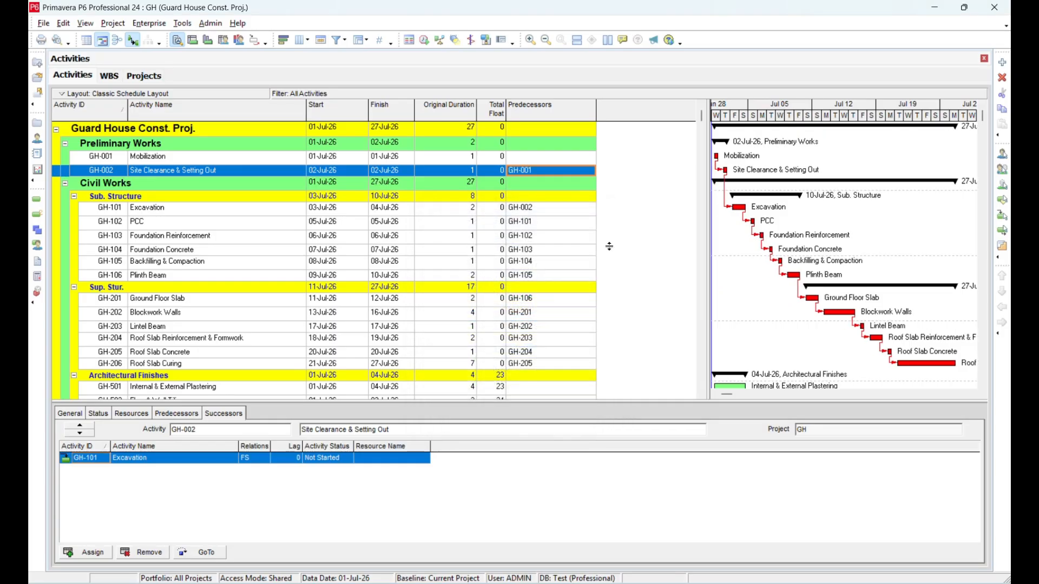
- Review the unlinked activities from Architectural Finishes onward against the Excel schedule, examining the Electrical Works relationships, and select GH-501 in Primavera P6
{"action": "scroll", "coordinate": [608, 247], "scroll_direction": "down", "scroll_amount": 4}
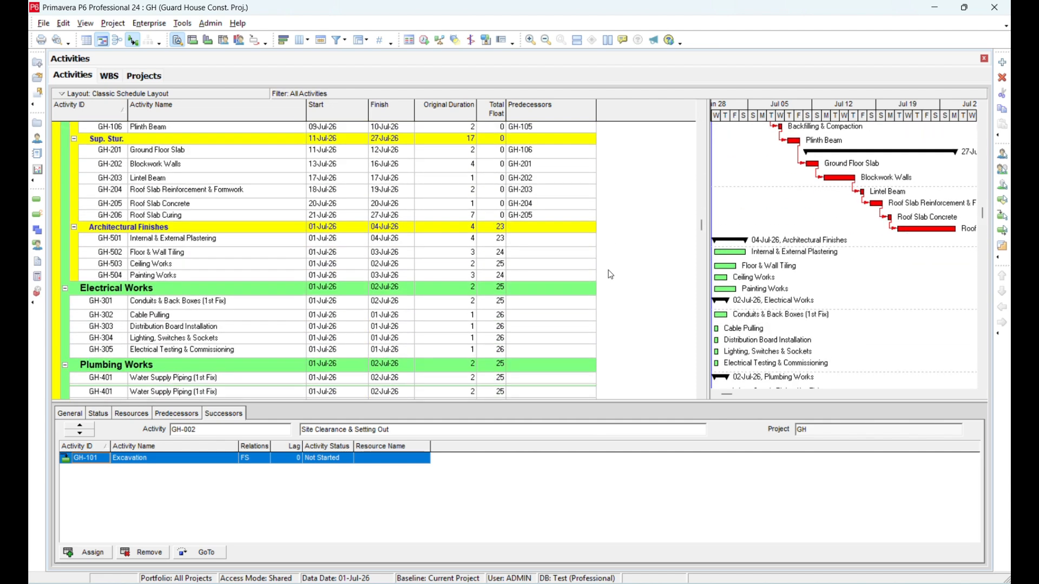
{"action": "scroll", "coordinate": [610, 272], "scroll_direction": "down", "scroll_amount": 1}
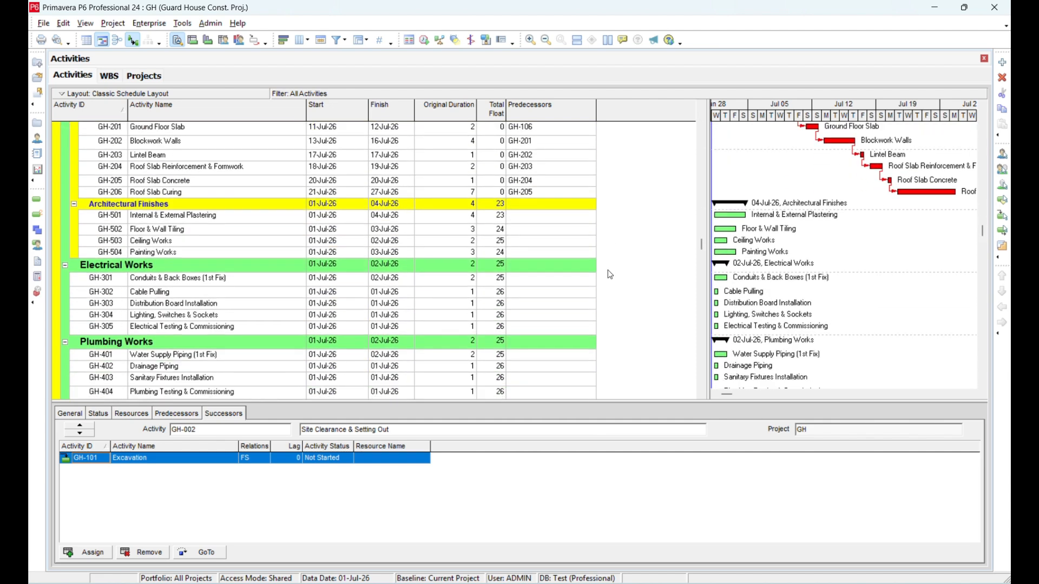
{"action": "left_click", "coordinate": [271, 217]}
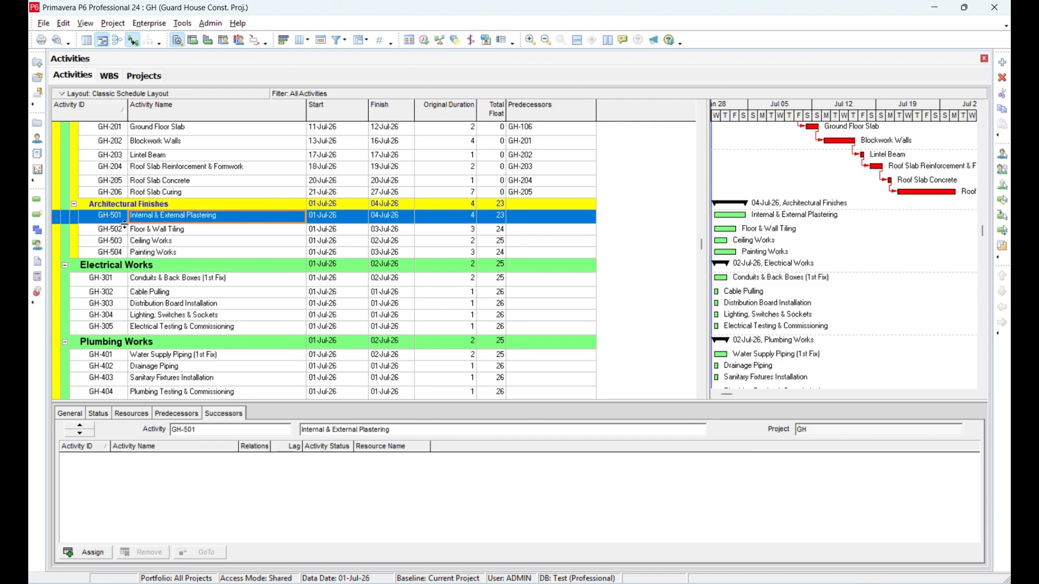
{"action": "key", "text": "alt+Tab"}
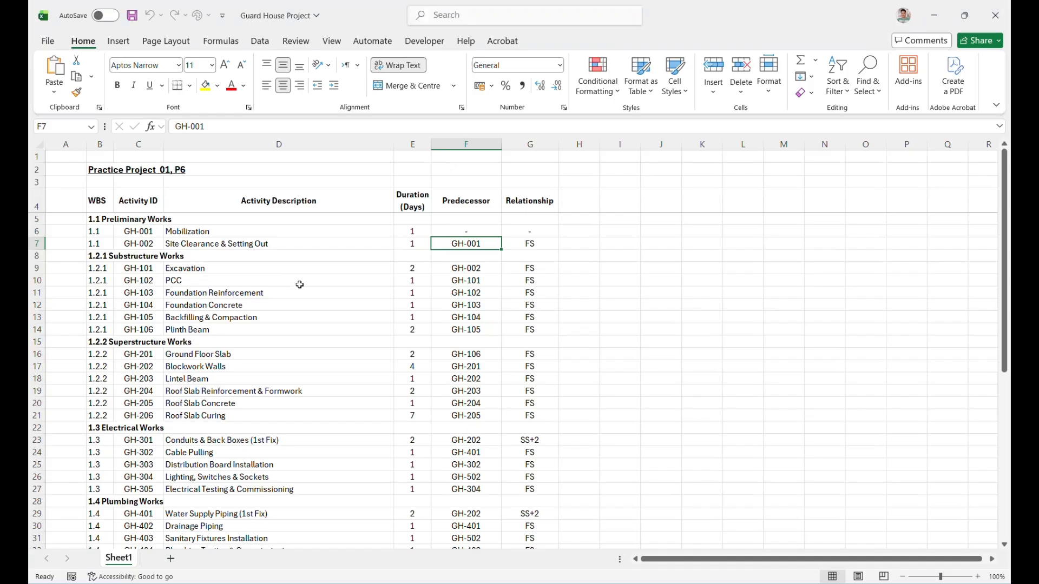
{"action": "scroll", "coordinate": [292, 320], "scroll_direction": "down", "scroll_amount": 5}
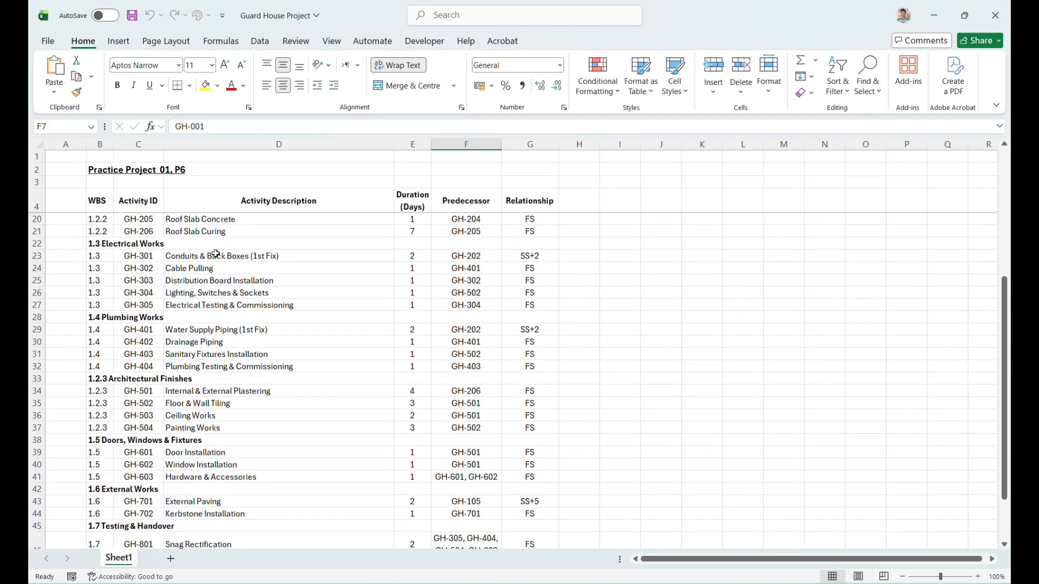
{"action": "left_click_drag", "start_coordinate": [534, 268], "coordinate": [532, 303]}
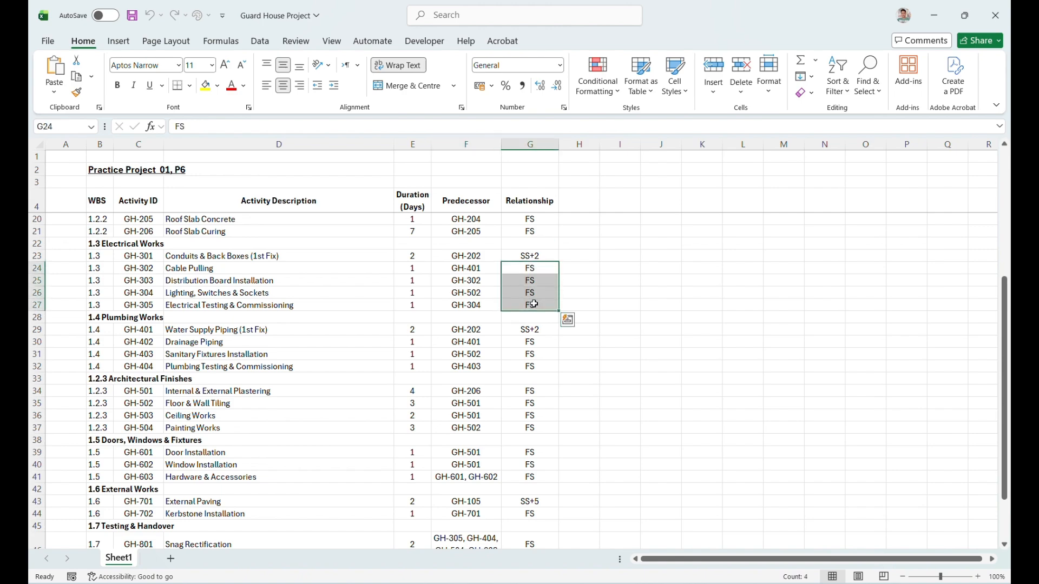
{"action": "left_click", "coordinate": [534, 259]}
{"action": "key", "text": "alt+Tab"}
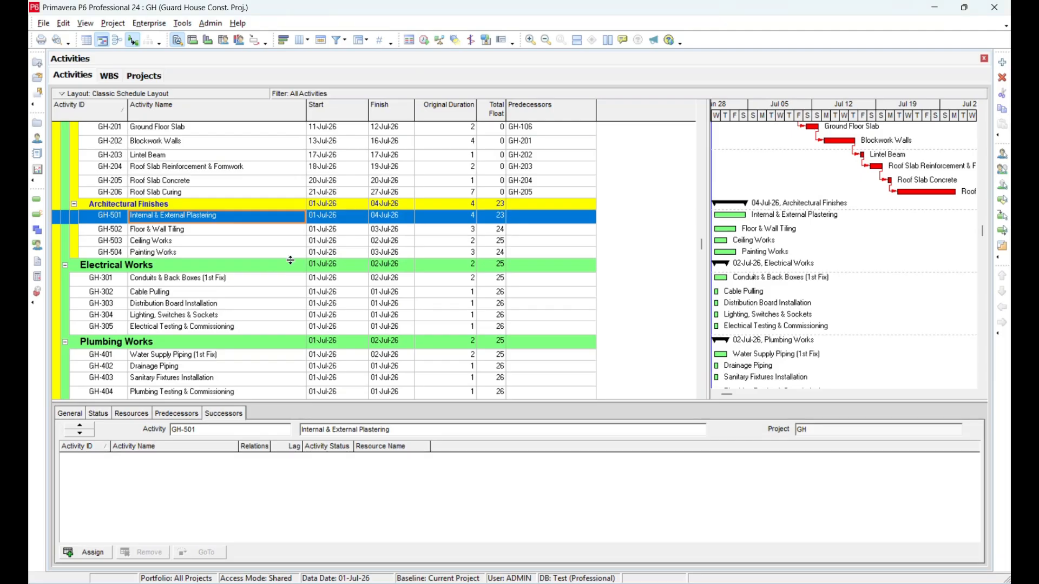
{"action": "left_click", "coordinate": [221, 232]}
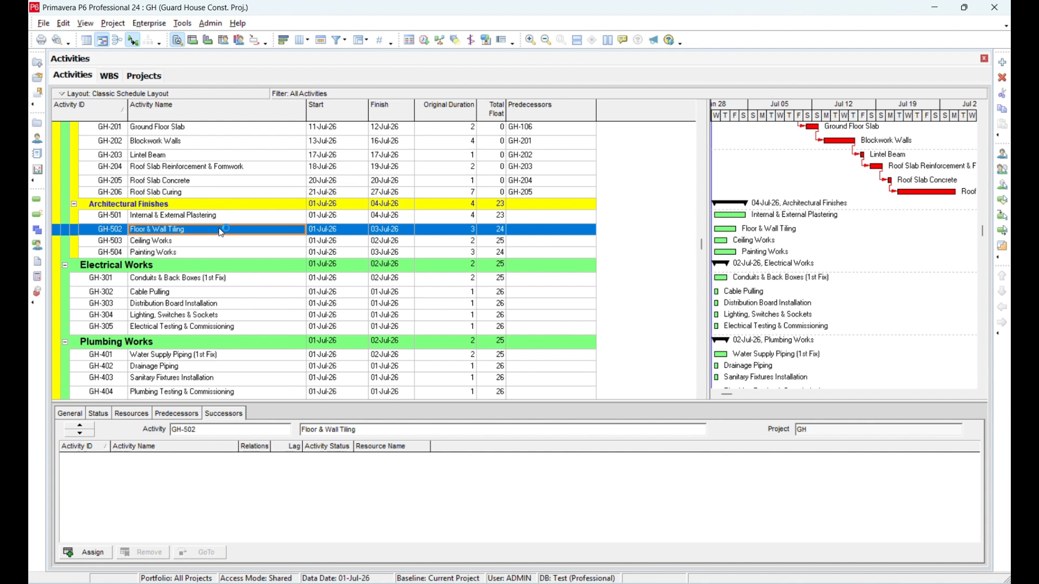
{"action": "left_click", "coordinate": [229, 218]}
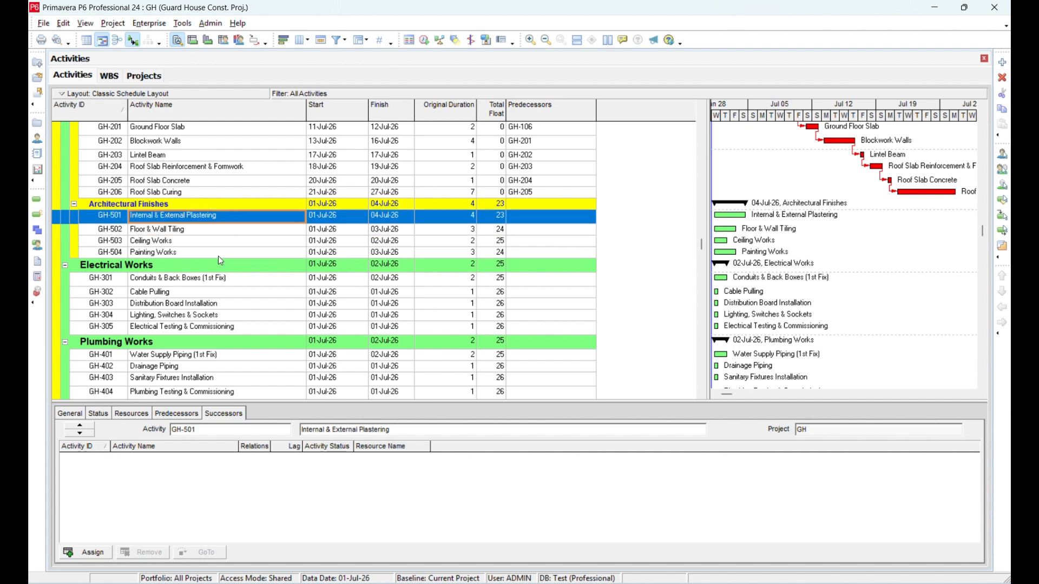
- Link the Architectural Finishes activities GH-501 through GH-504 in sequence and reselect GH-501
{"action": "left_click", "coordinate": [218, 253], "text": "shift"}
{"action": "right_click", "coordinate": [219, 253]}
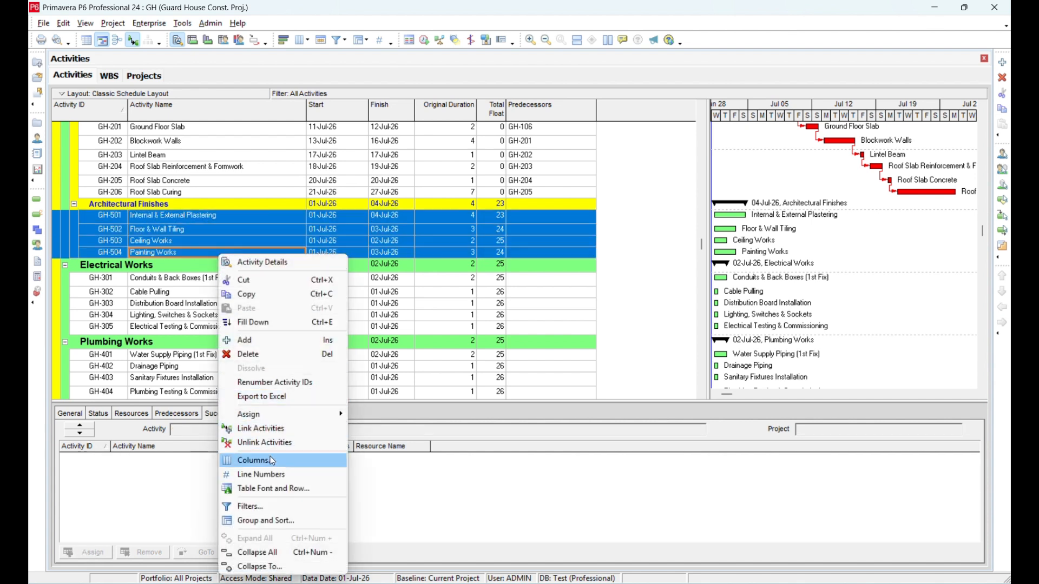
{"action": "left_click", "coordinate": [269, 428]}
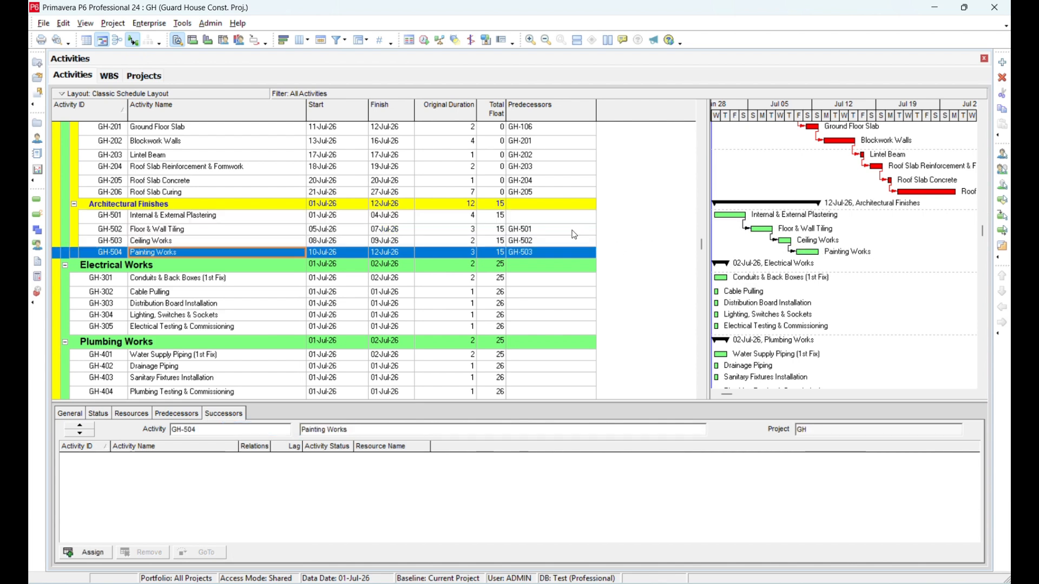
{"action": "left_click", "coordinate": [566, 217]}
{"action": "left_click", "coordinate": [105, 218]}
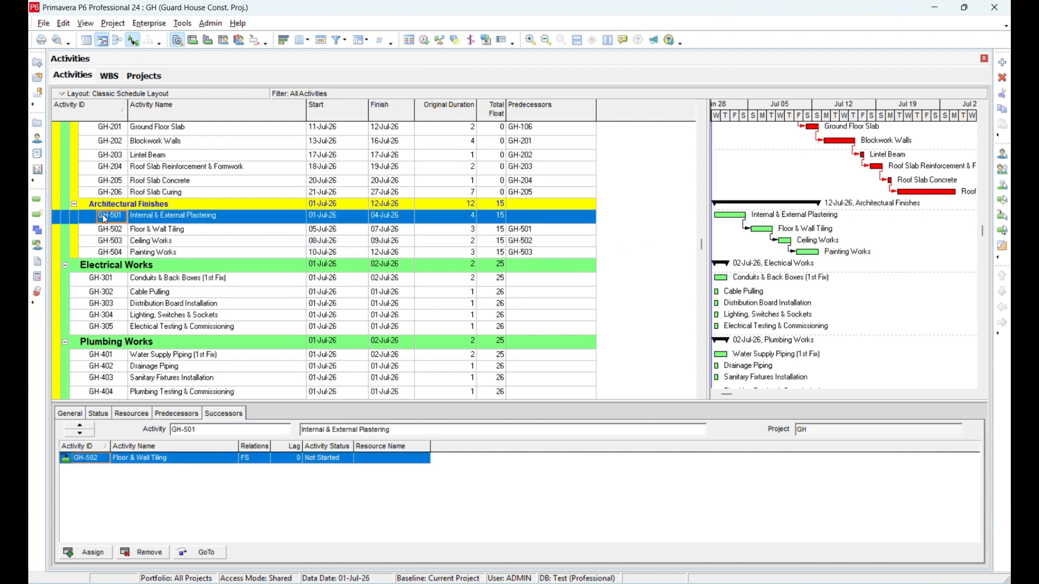
- Examine the predecessors and relationship types of GH-501 and the neighbouring activities in the Excel schedule, and return to Primavera P6
{"action": "key", "text": "alt+Tab"}
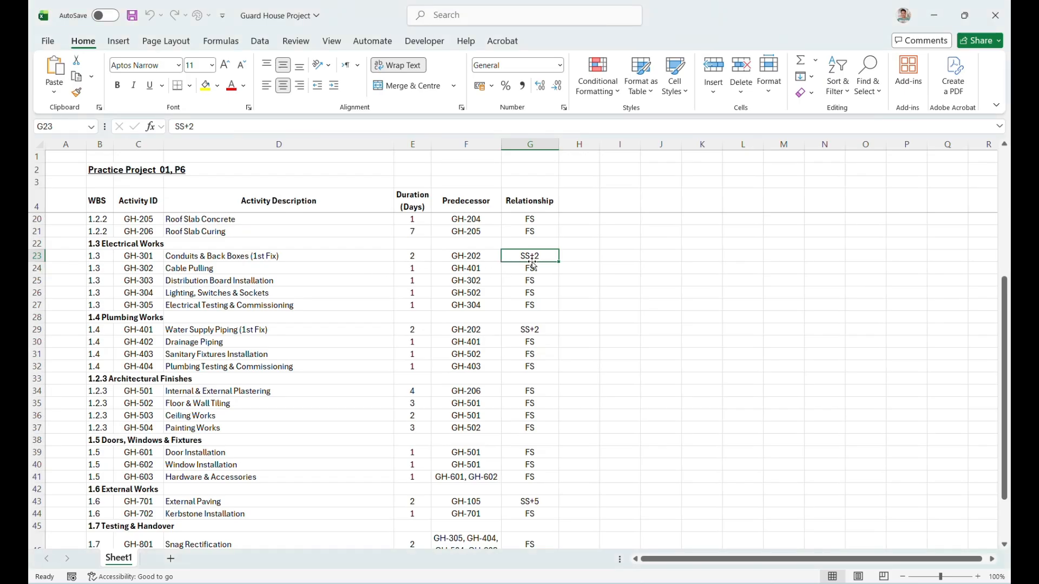
{"action": "left_click", "coordinate": [132, 391]}
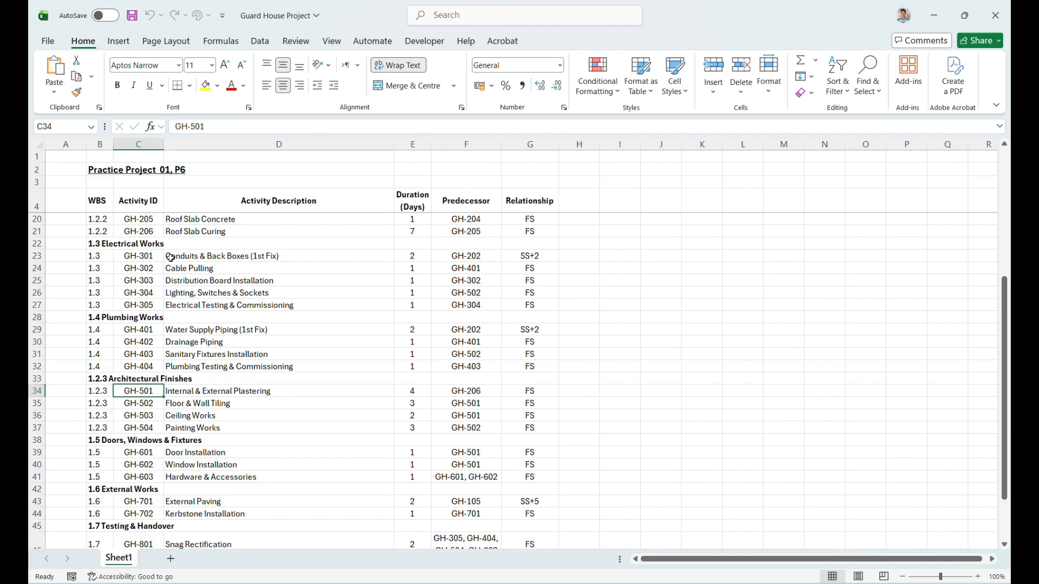
{"action": "left_click", "coordinate": [147, 259]}
{"action": "key", "text": "alt+Tab"}
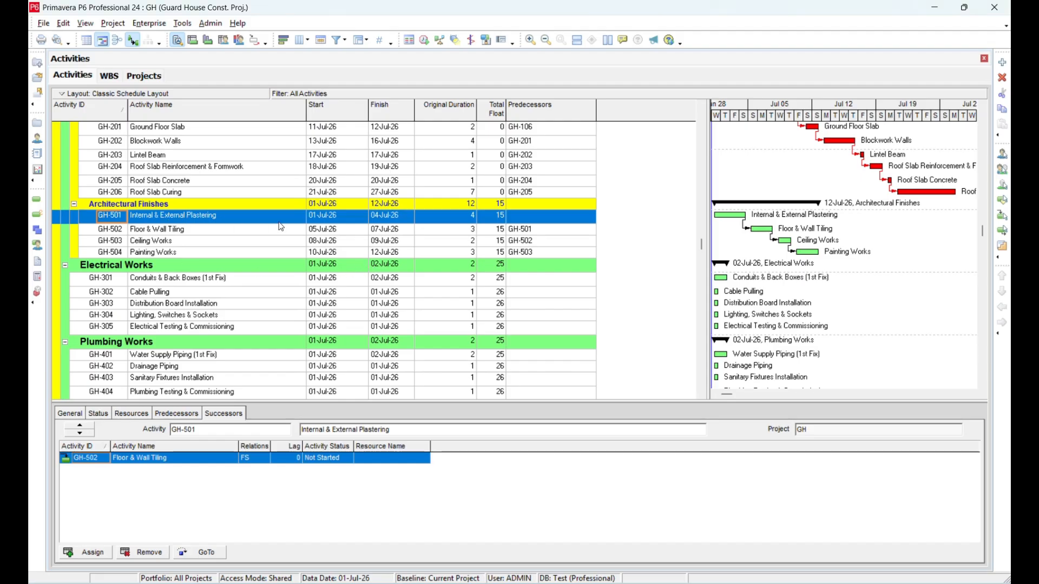
{"action": "key", "text": "alt+Tab"}
{"action": "scroll", "coordinate": [575, 343], "scroll_direction": "down", "scroll_amount": 3}
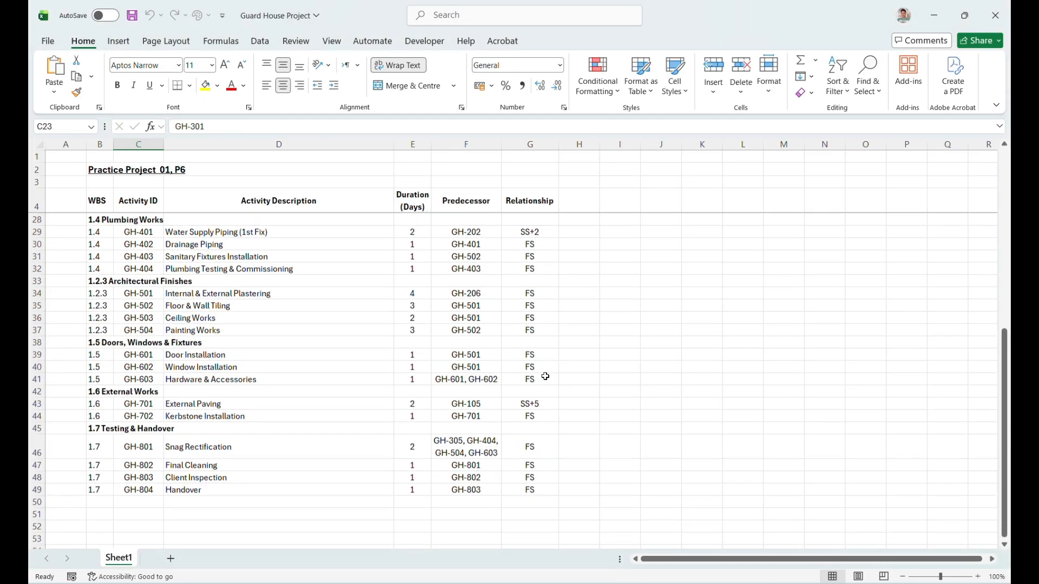
{"action": "scroll", "coordinate": [575, 343], "scroll_direction": "up", "scroll_amount": 4}
{"action": "mouse_move", "coordinate": [488, 438]}
{"action": "left_mouse_down"}
{"action": "mouse_move", "coordinate": [482, 464]}
{"action": "mouse_move", "coordinate": [483, 428]}
{"action": "left_mouse_up"}
{"action": "left_click", "coordinate": [483, 427]}
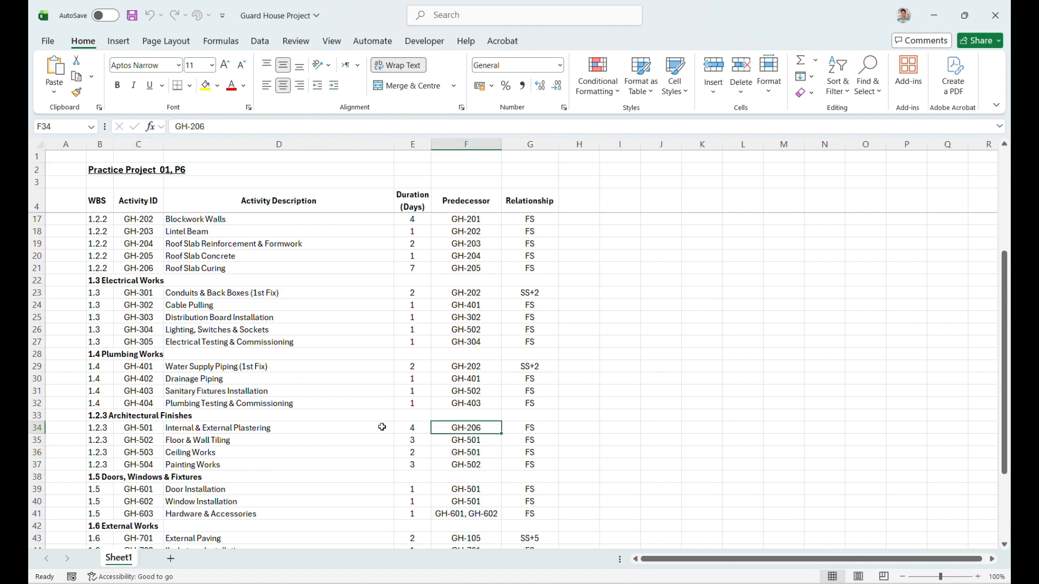
{"action": "left_click", "coordinate": [132, 428]}
{"action": "scroll", "coordinate": [254, 397], "scroll_direction": "up", "scroll_amount": 2}
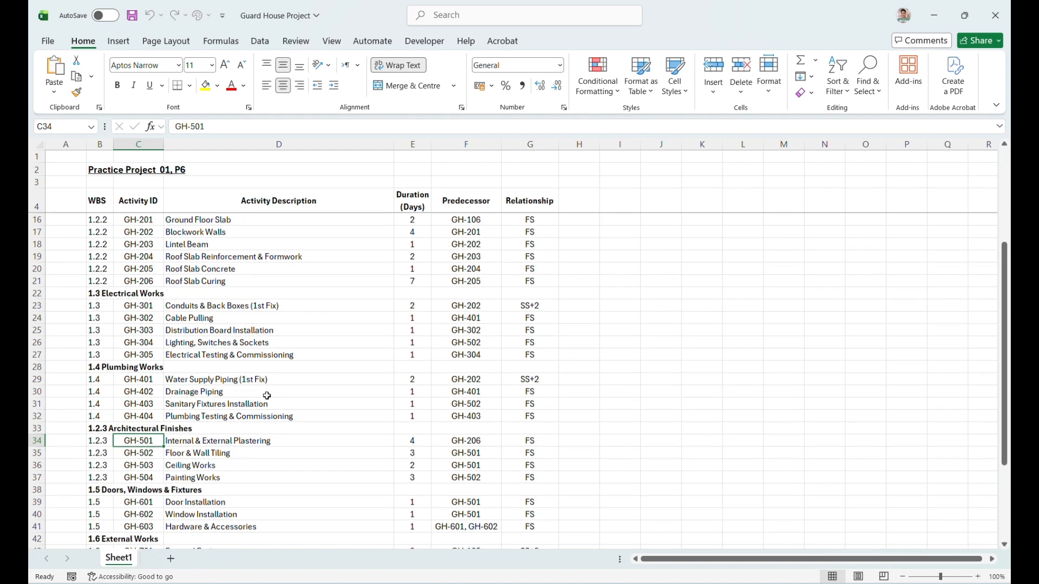
{"action": "scroll", "coordinate": [252, 410], "scroll_direction": "down", "scroll_amount": 3}
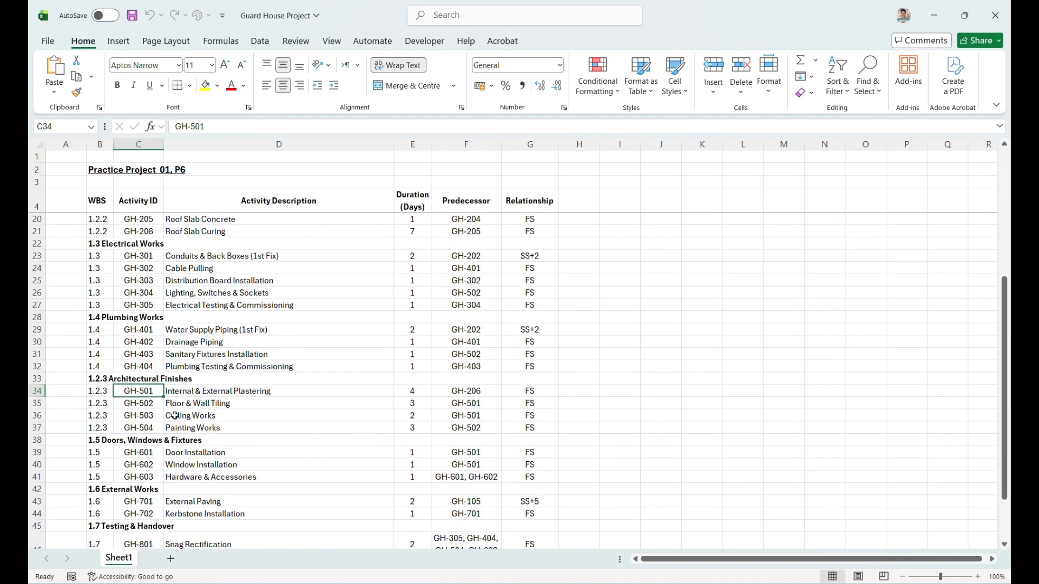
{"action": "key", "text": "alt+Tab"}
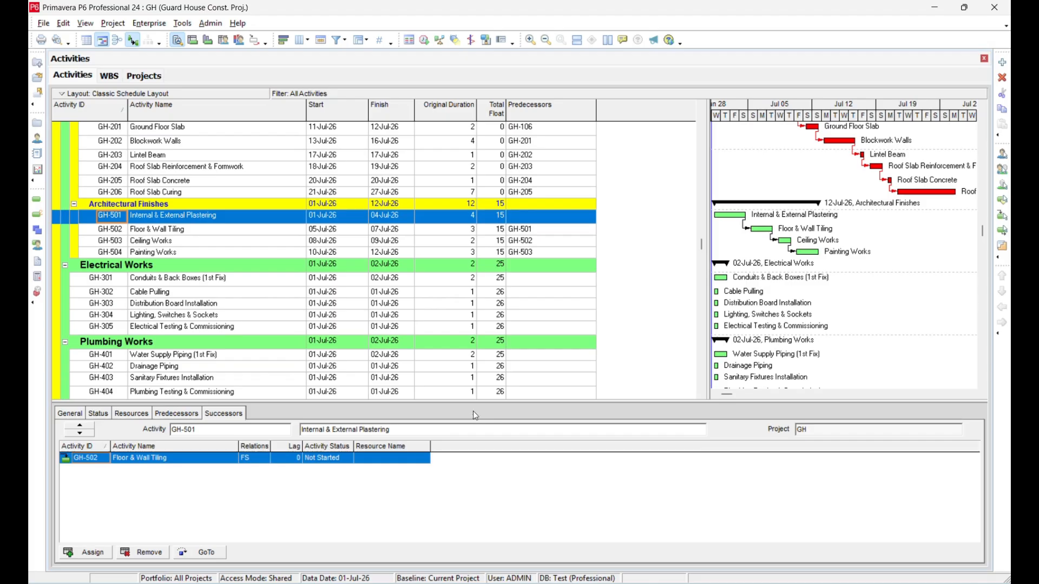
- Link the Electrical Works activities GH-302 through GH-305 in sequence, and link GH-301 to GH-302
{"action": "scroll", "coordinate": [251, 256], "scroll_direction": "up", "scroll_amount": 1}
{"action": "scroll", "coordinate": [251, 256], "scroll_direction": "up", "scroll_amount": 1}
{"action": "scroll", "coordinate": [268, 310], "scroll_direction": "down", "scroll_amount": 2}
{"action": "left_click", "coordinate": [224, 294]}
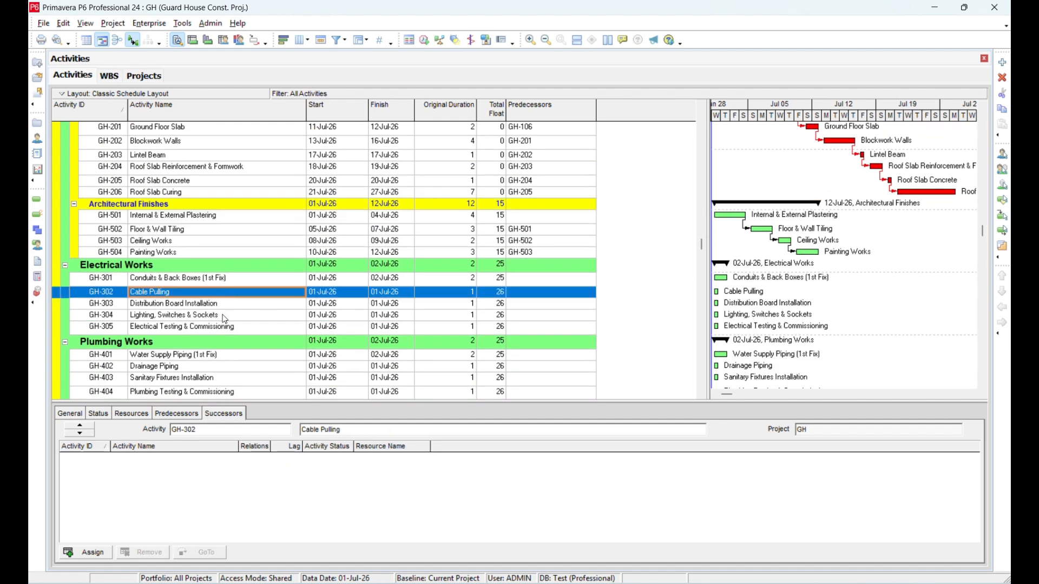
{"action": "left_click", "coordinate": [226, 327], "text": "shift"}
{"action": "right_click", "coordinate": [226, 327]}
{"action": "left_click", "coordinate": [269, 180]}
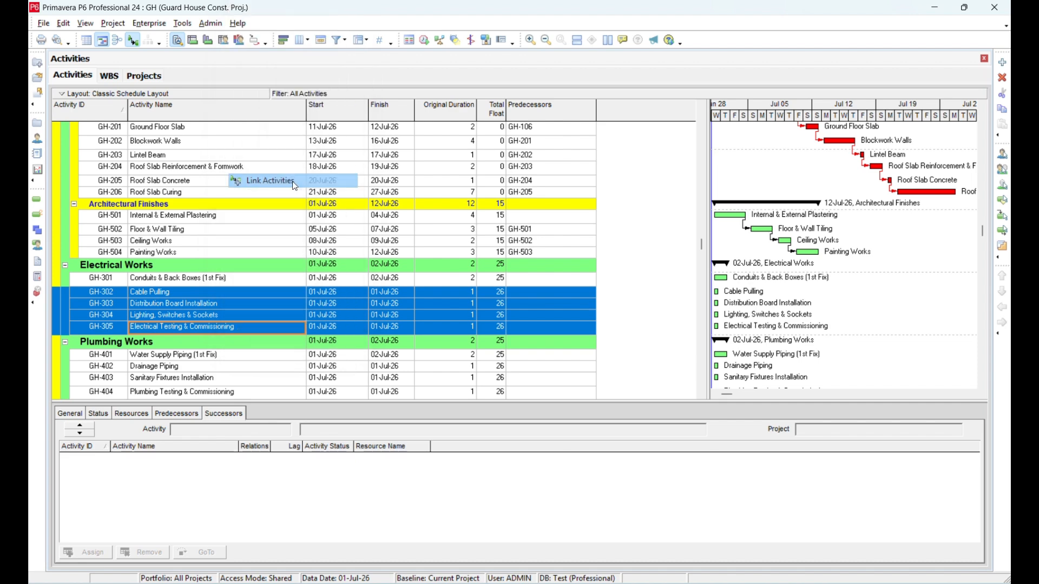
{"action": "left_click", "coordinate": [300, 280]}
{"action": "left_click", "coordinate": [293, 291], "text": "shift"}
{"action": "right_click", "coordinate": [293, 291]}
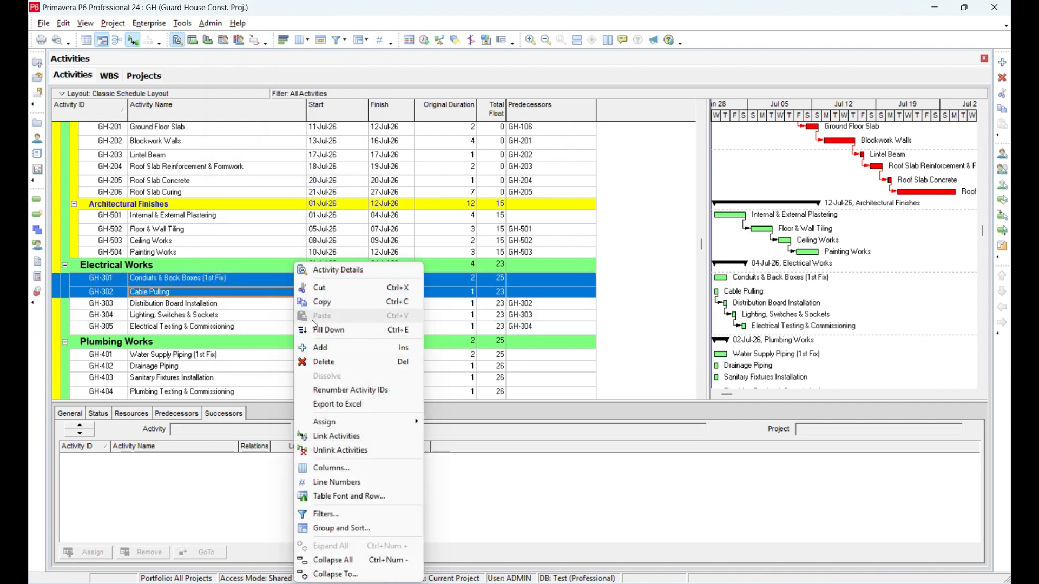
{"action": "left_click", "coordinate": [341, 434]}
- Copy the predecessor ID GH-202 from the Excel schedule and assign it in Primavera P6 as the predecessor of Conduits & Back Boxes (GH-301)
{"action": "key", "text": "alt+Tab"}
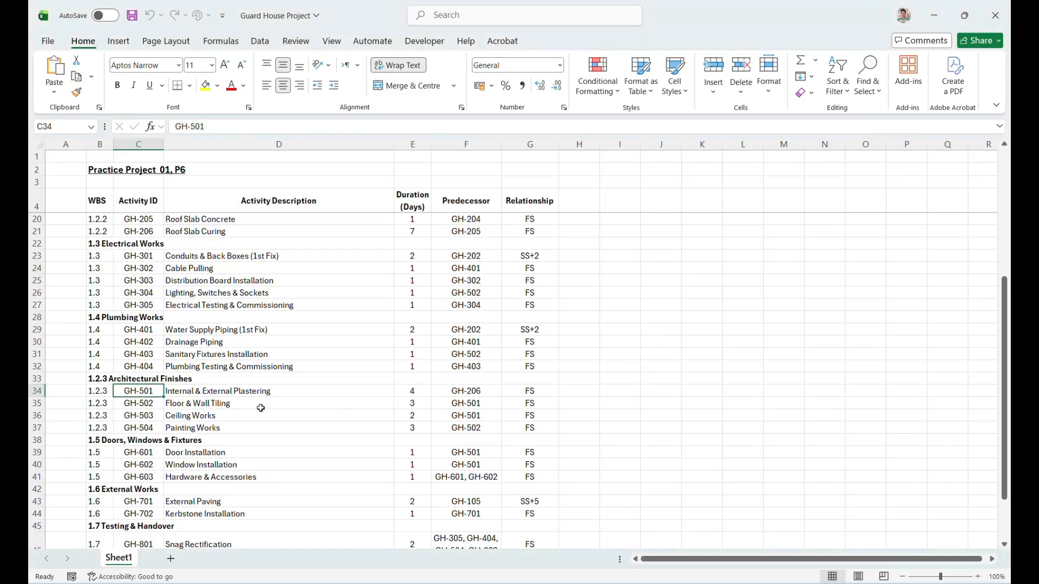
{"action": "left_click", "coordinate": [479, 257]}
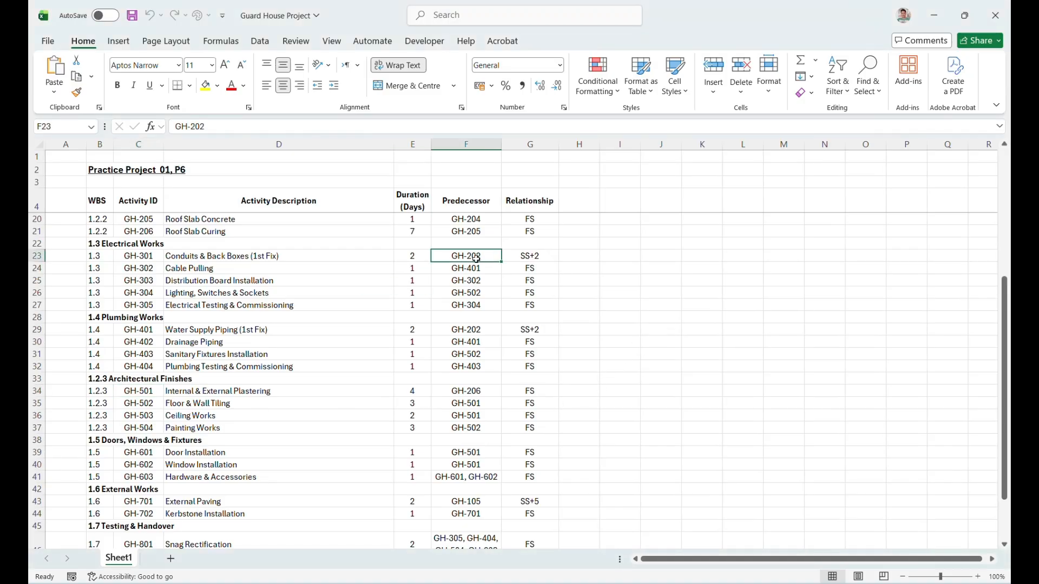
{"action": "key", "text": "ctrl+c"}
{"action": "key", "text": "alt+Tab"}
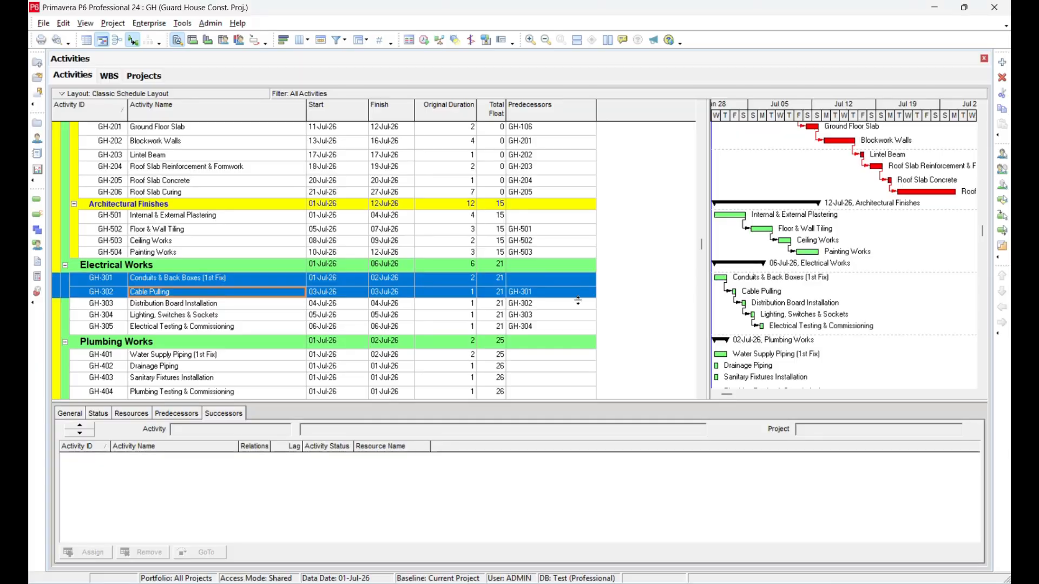
{"action": "left_click", "coordinate": [572, 280]}
{"action": "left_click", "coordinate": [588, 279]}
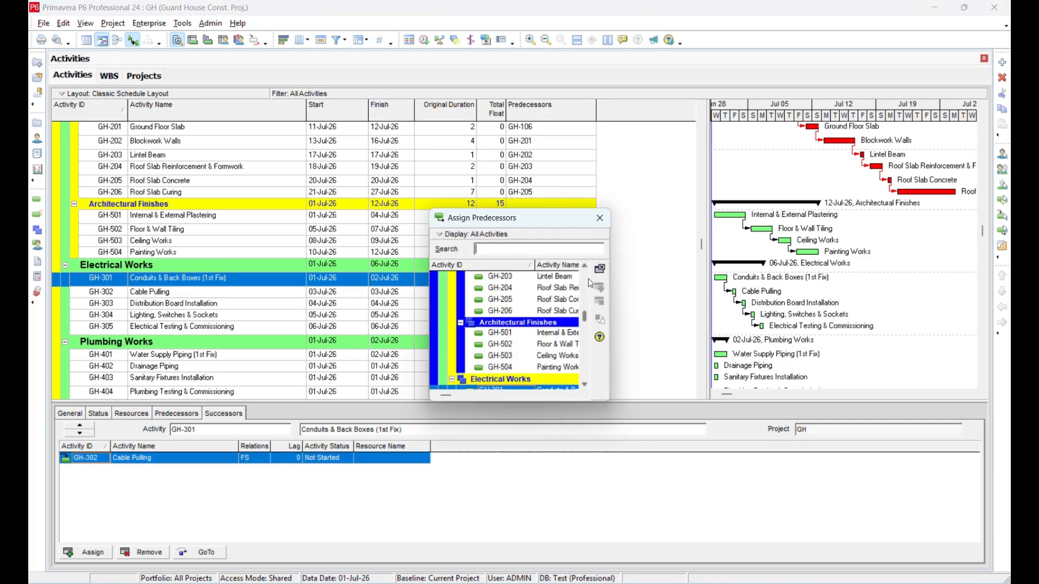
{"action": "key", "text": "ctrl+v"}
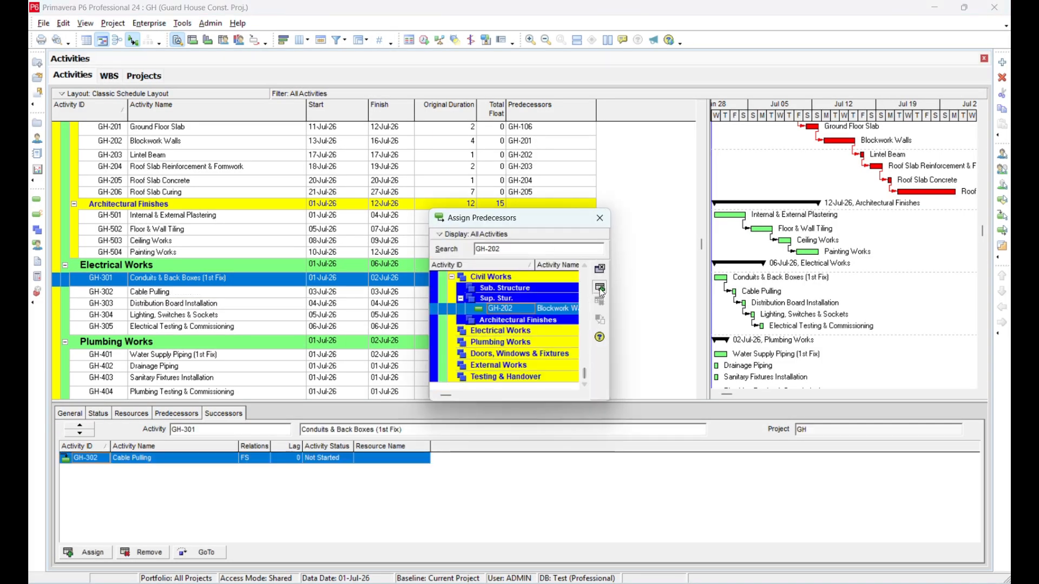
{"action": "left_click", "coordinate": [599, 287]}
{"action": "key", "text": "Escape"}
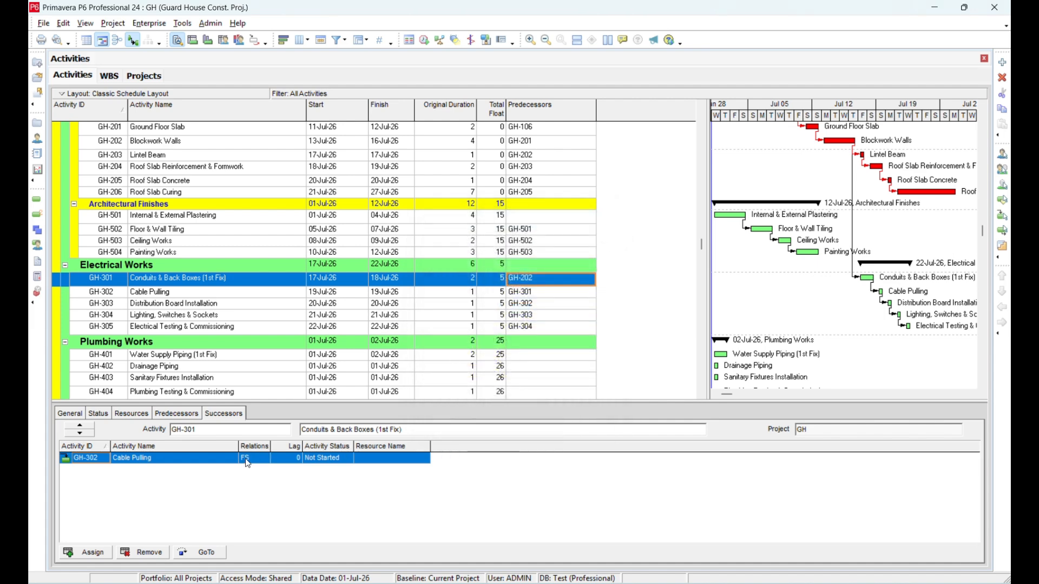
- Check the relationship type of GH-301 in the Excel schedule and set its GH-202 predecessor relationship to SS in Primavera P6
{"action": "left_click", "coordinate": [176, 414]}
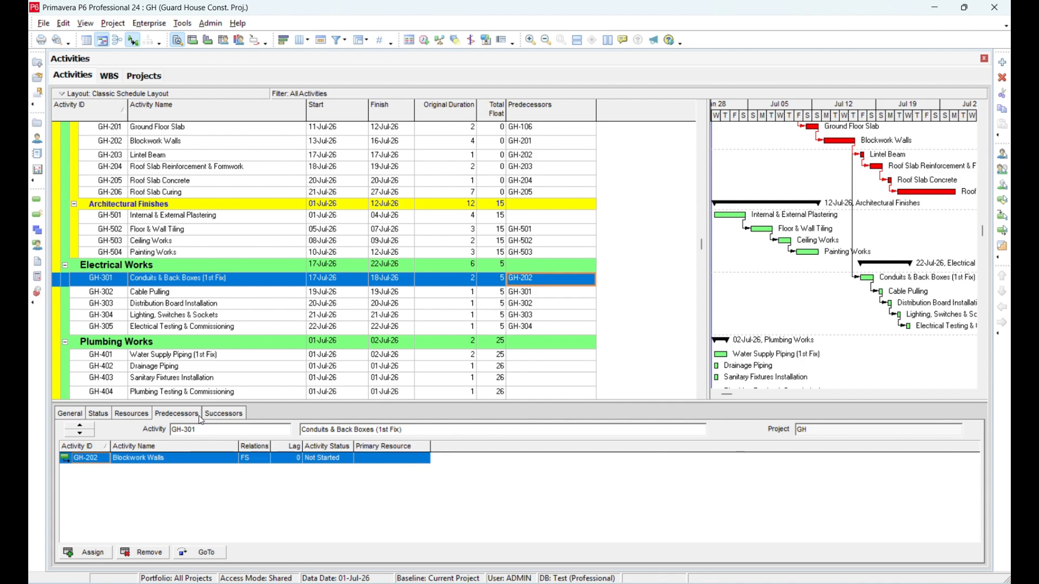
{"action": "key", "text": "alt+Tab"}
{"action": "left_click", "coordinate": [518, 259]}
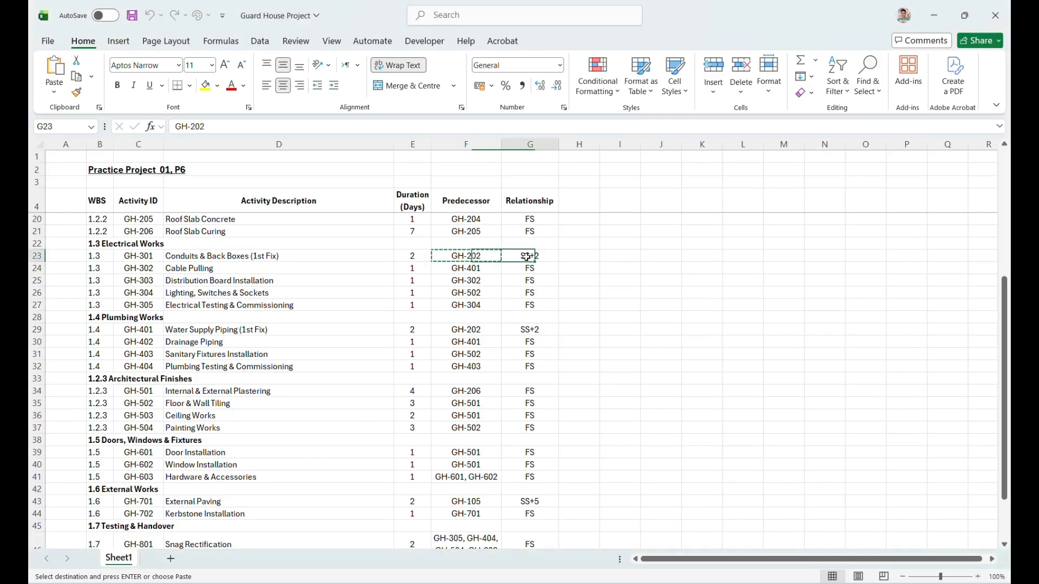
{"action": "key", "text": "alt+Tab"}
{"action": "left_click", "coordinate": [252, 457]}
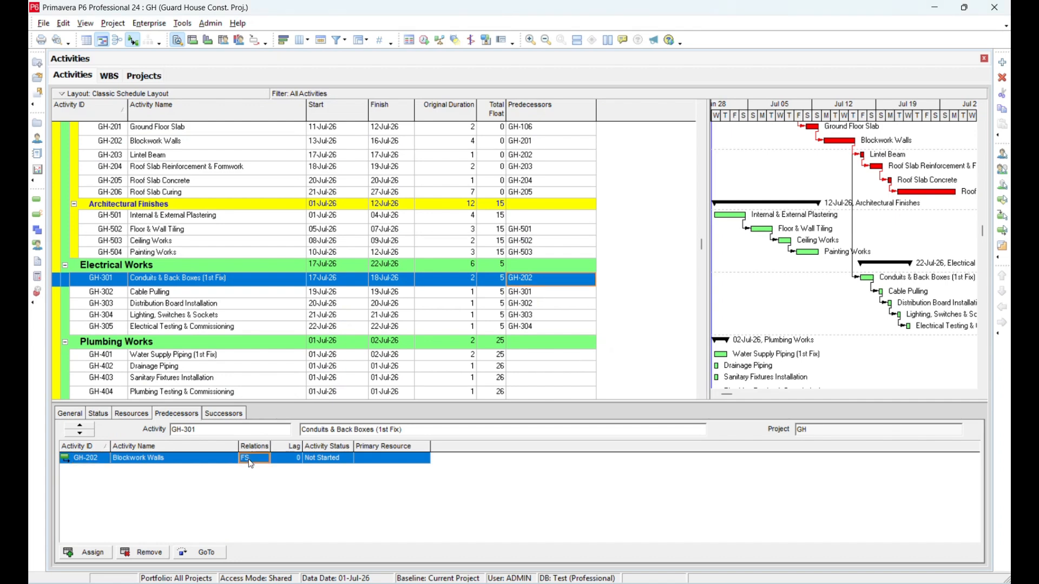
{"action": "left_click", "coordinate": [248, 459]}
{"action": "left_click", "coordinate": [250, 490]}
- Set the lag of GH-301's relationship with predecessor GH-202 to 2
{"action": "left_click", "coordinate": [293, 457]}
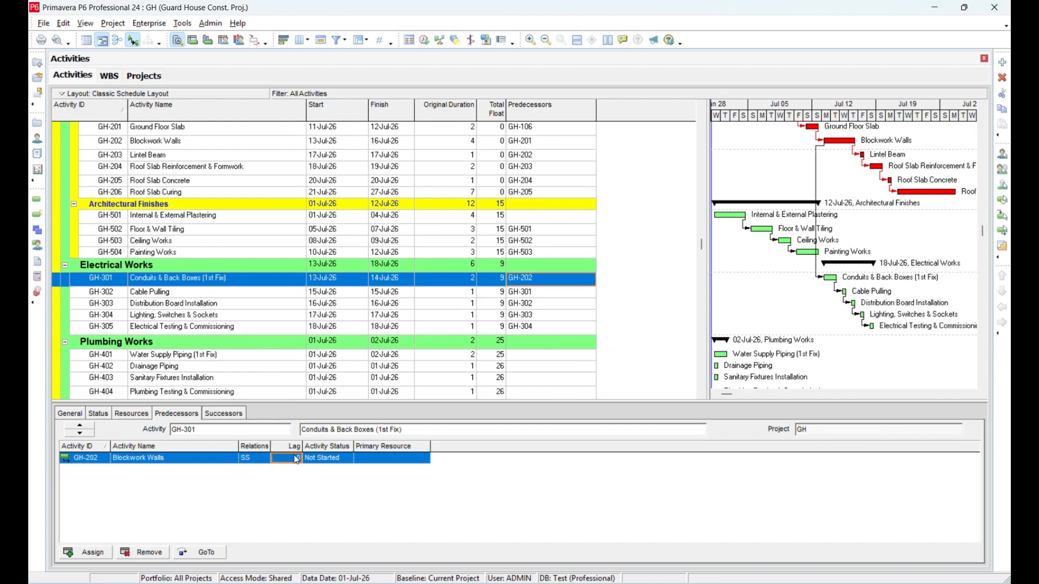
{"action": "left_click", "coordinate": [294, 457]}
{"action": "type", "text": "32"}
{"action": "key", "text": "Tab"}
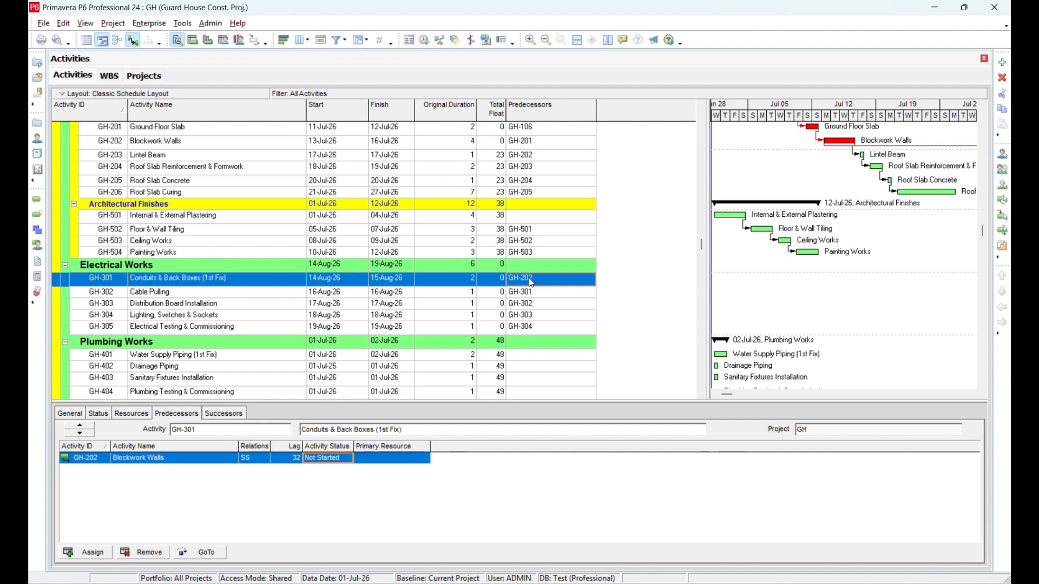
{"action": "left_click", "coordinate": [295, 461]}
{"action": "type", "text": "2"}
{"action": "key", "text": "Return"}
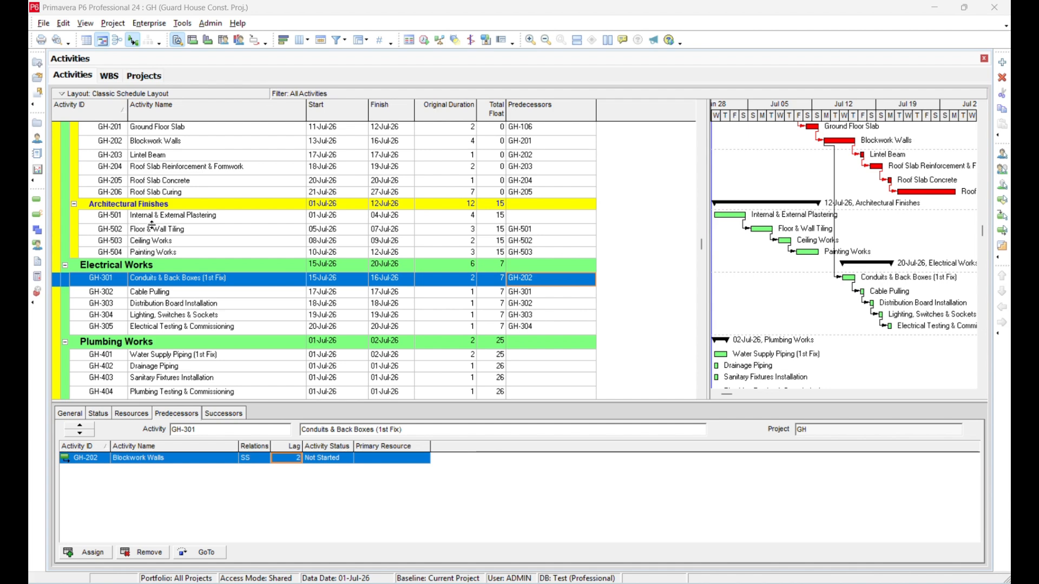
- Review the predecessors of the activities from the substructure to Plumbing Works, looking for ones still unlinked, including GH-401, GH-402 and GH-501
{"action": "scroll", "coordinate": [568, 211], "scroll_direction": "up", "scroll_amount": 5}
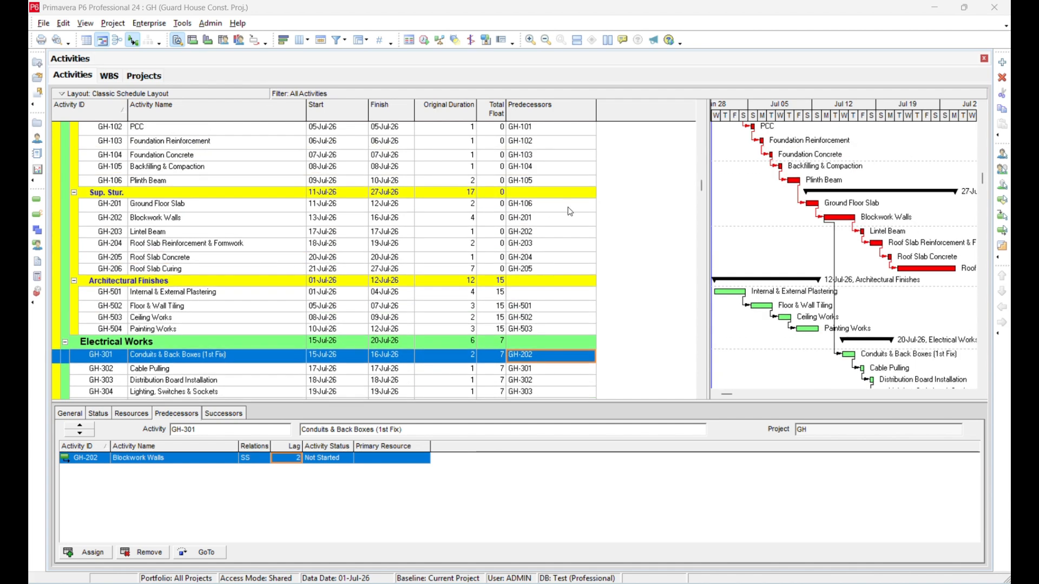
{"action": "scroll", "coordinate": [557, 162], "scroll_direction": "down", "scroll_amount": 4}
{"action": "scroll", "coordinate": [551, 199], "scroll_direction": "down", "scroll_amount": 1}
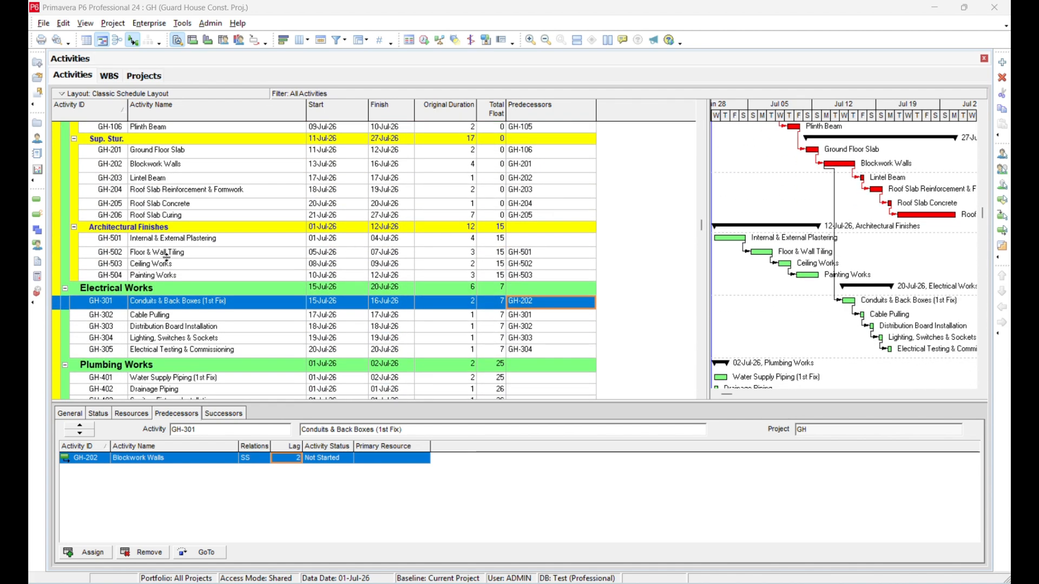
{"action": "scroll", "coordinate": [126, 256], "scroll_direction": "down", "scroll_amount": 5}
{"action": "left_click", "coordinate": [116, 292]}
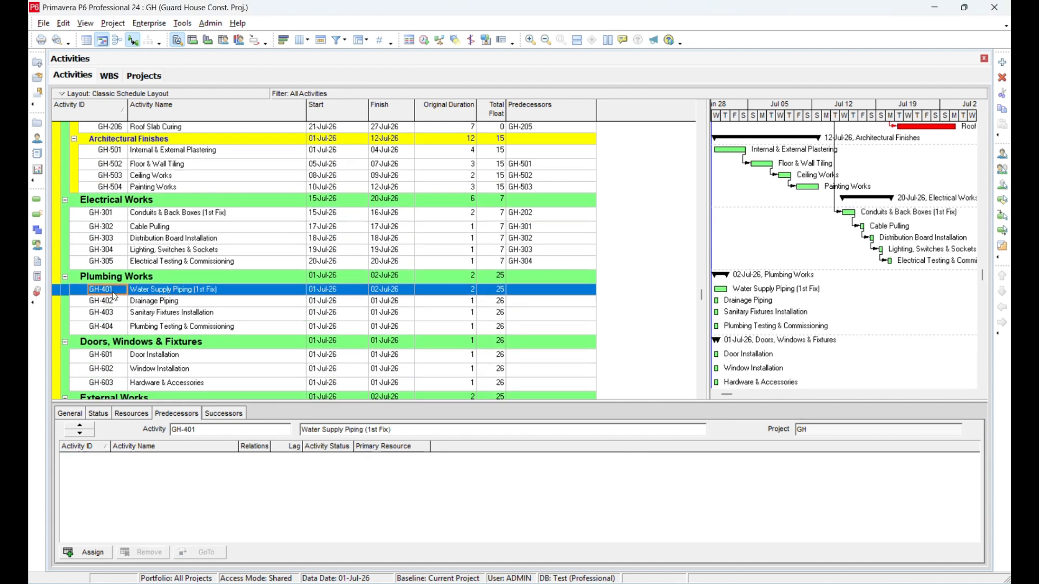
{"action": "left_click", "coordinate": [116, 304]}
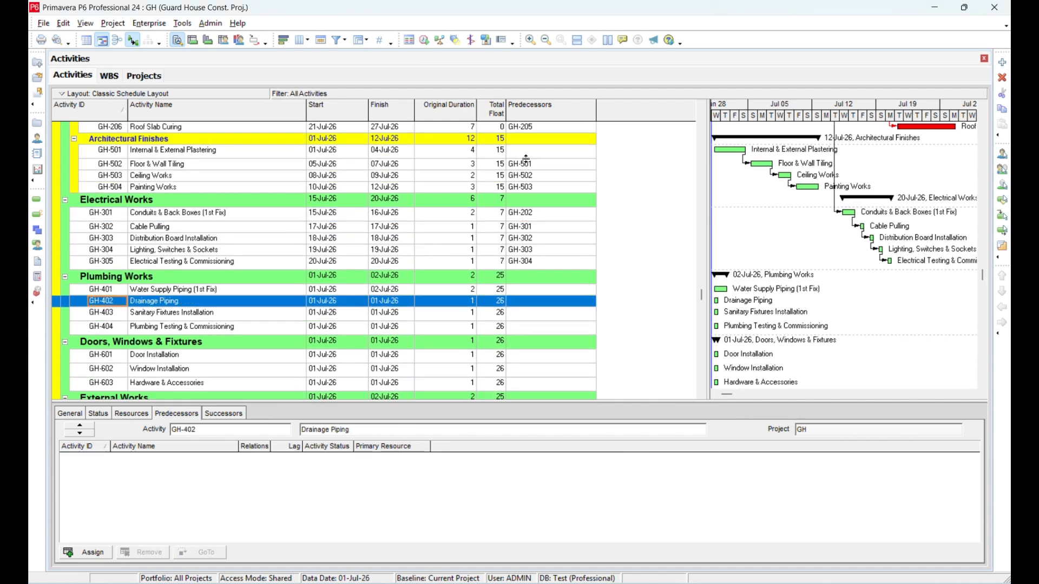
{"action": "left_click", "coordinate": [115, 153]}
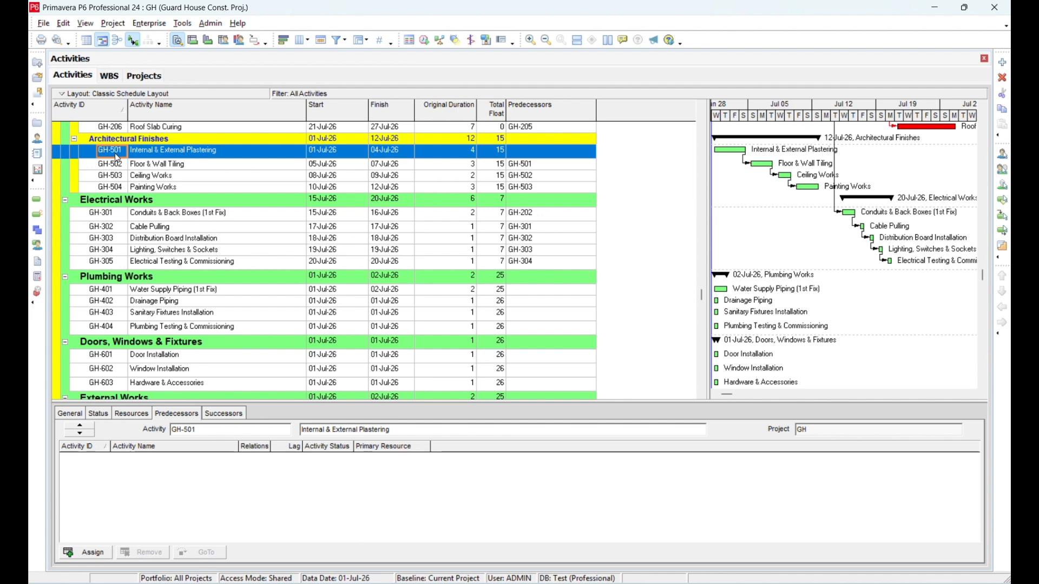
{"action": "left_click", "coordinate": [259, 187]}
- Switch to the Excel schedule and copy the predecessor ID GH-206 of Internal & External Plastering (GH-501)
{"action": "key", "text": "alt+Tab"}
{"action": "key", "text": "alt+Tab"}
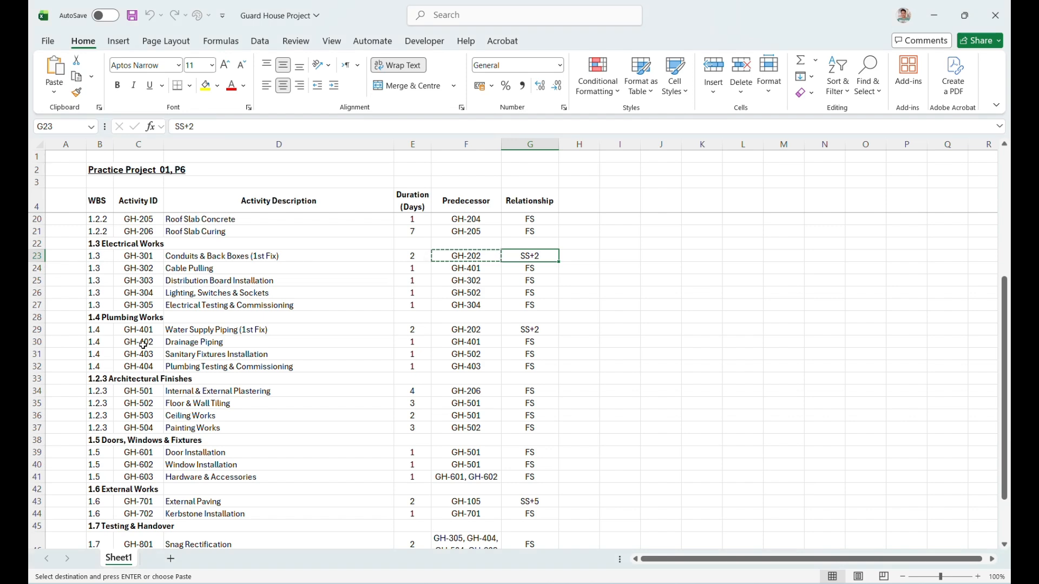
{"action": "scroll", "coordinate": [150, 347], "scroll_direction": "down", "scroll_amount": 2}
{"action": "left_click", "coordinate": [144, 317]}
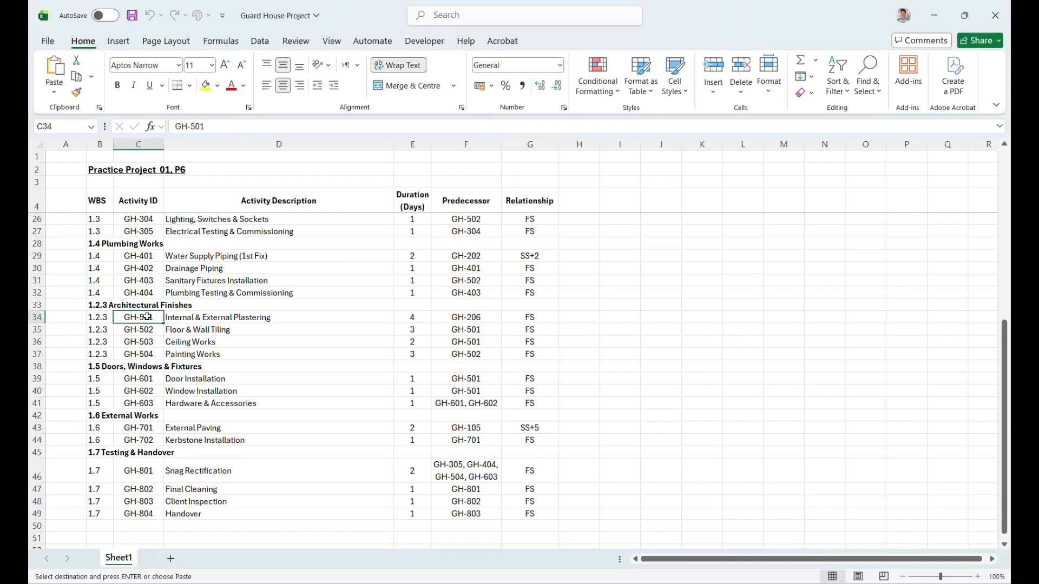
{"action": "left_click", "coordinate": [444, 316]}
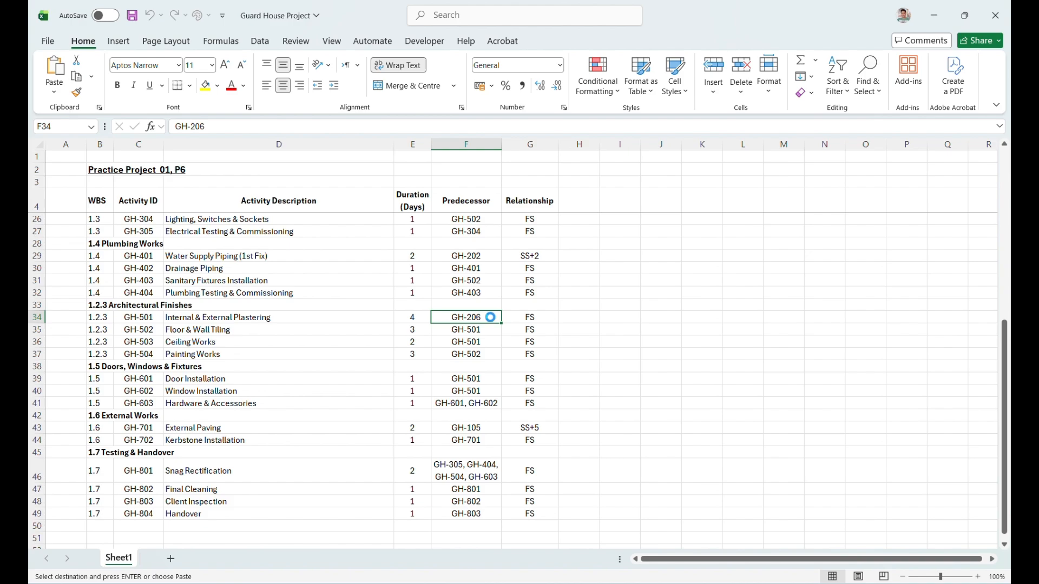
- In Primavera P6, assign GH-206 as the predecessor of Internal & External Plastering (GH-501)
{"action": "key", "text": "alt+Tab"}
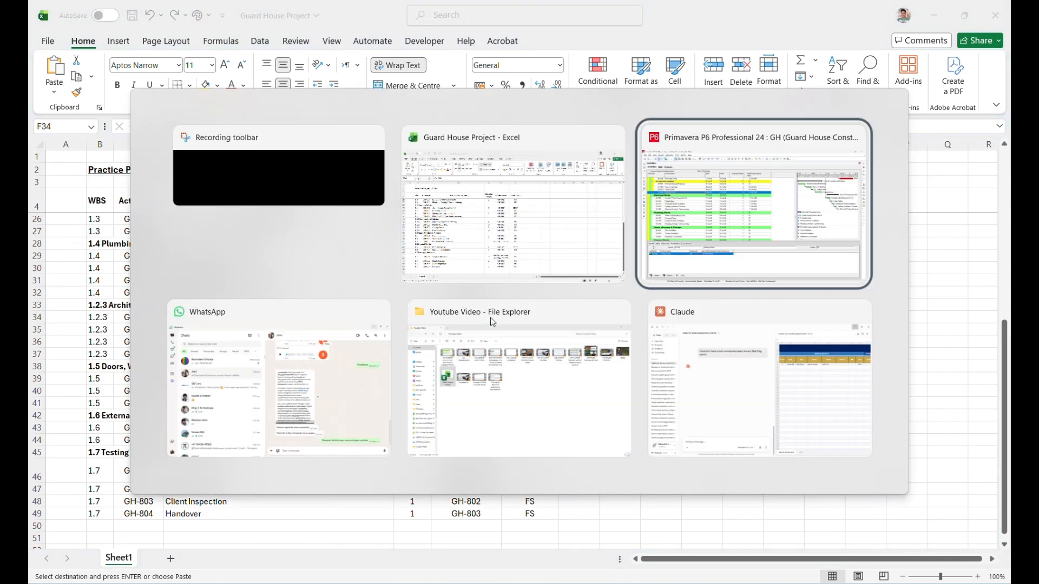
{"action": "scroll", "coordinate": [540, 189], "scroll_direction": "up", "scroll_amount": 2}
{"action": "left_click", "coordinate": [541, 217]}
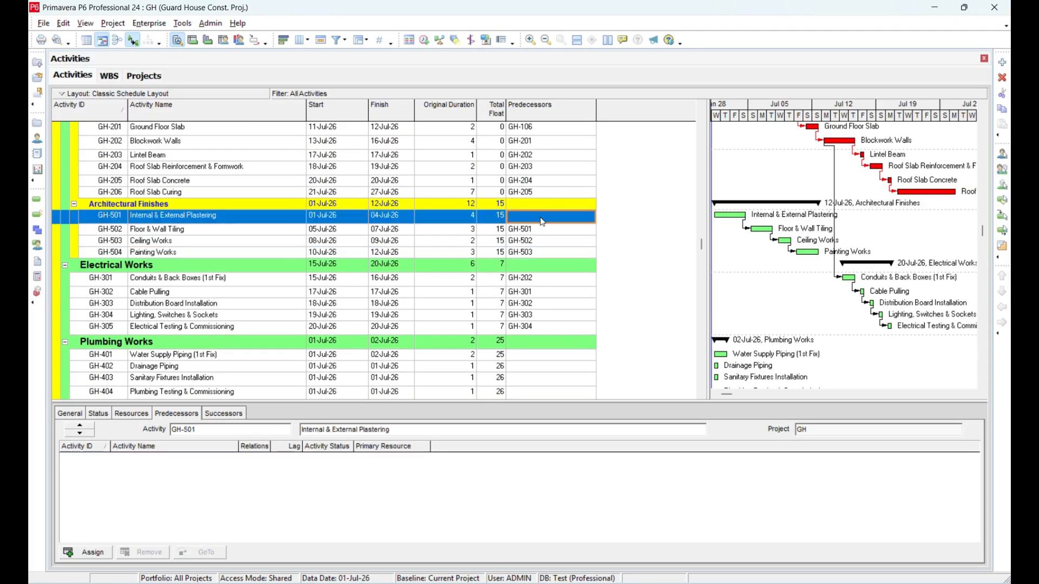
{"action": "left_click", "coordinate": [541, 219]}
{"action": "type", "text": "GH-206"}
{"action": "left_click", "coordinate": [599, 288]}
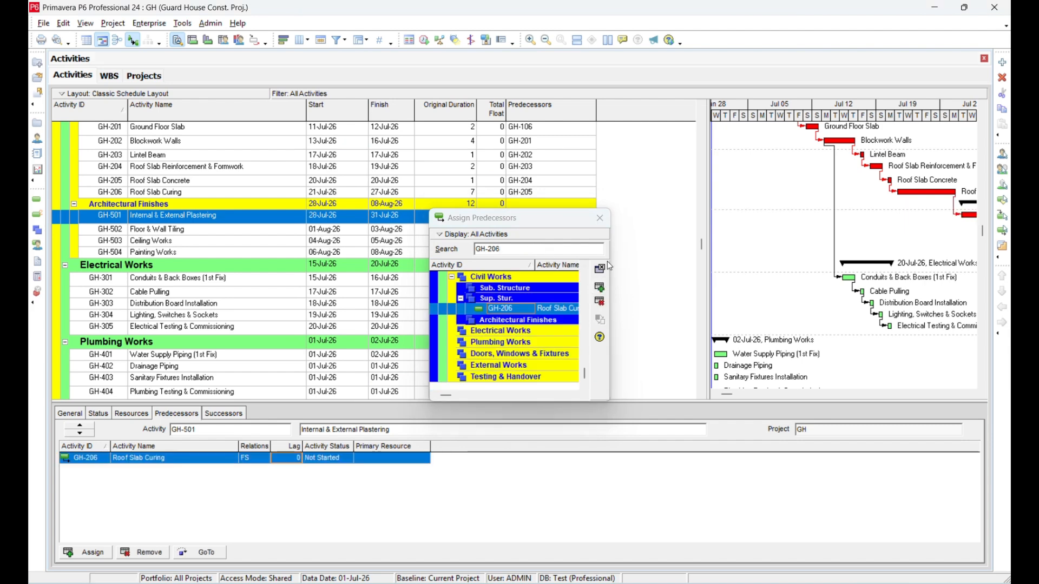
{"action": "left_click", "coordinate": [600, 218]}
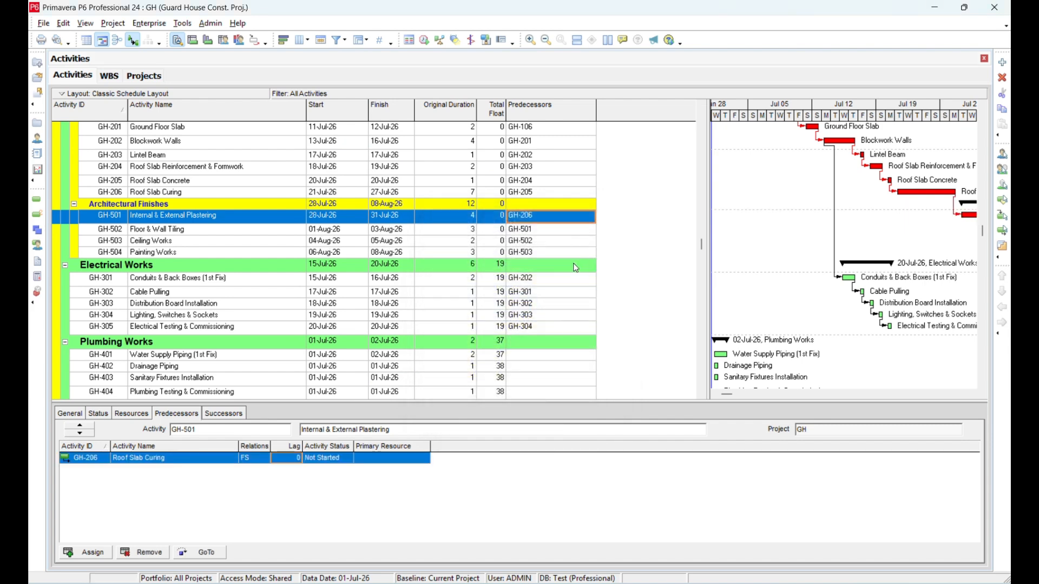
- Check the Plumbing Works relationships in the Excel schedule and link activities GH-401 to GH-404 in sequence in Primavera P6
{"action": "scroll", "coordinate": [571, 246], "scroll_direction": "down", "scroll_amount": 4}
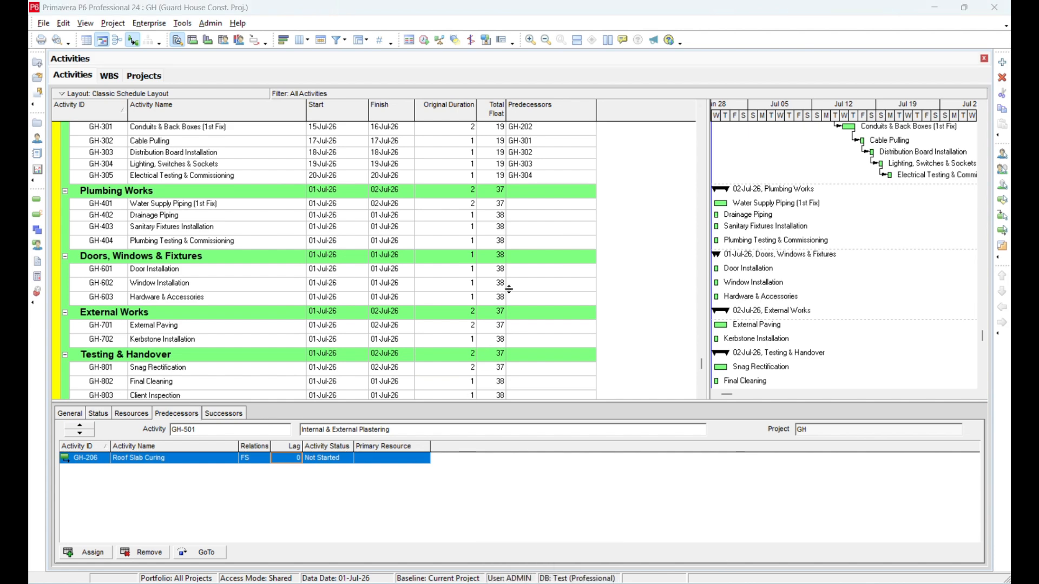
{"action": "key", "text": "alt+Tab"}
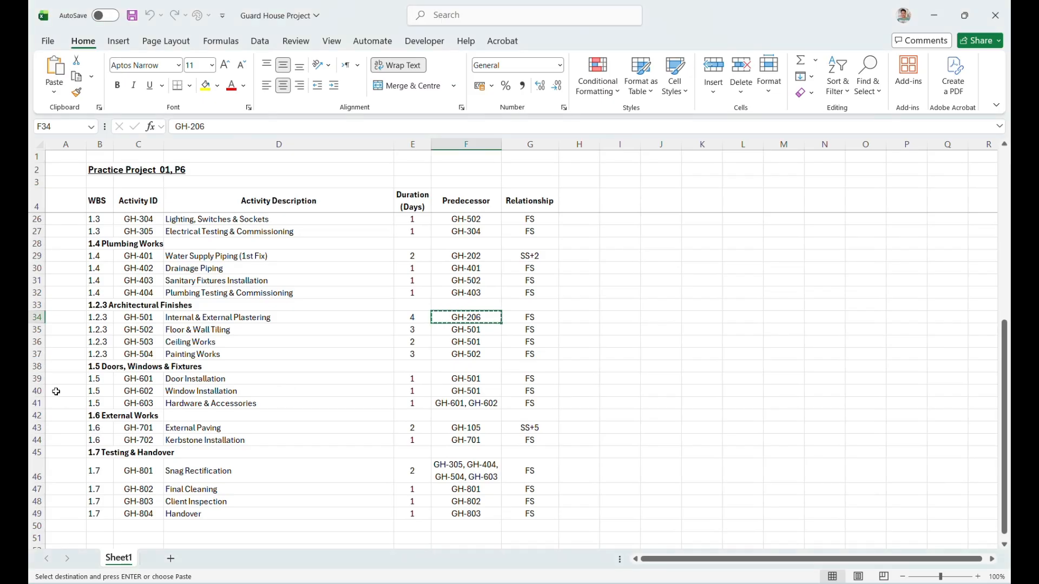
{"action": "left_click_drag", "start_coordinate": [529, 270], "coordinate": [534, 298]}
{"action": "left_click", "coordinate": [539, 259]}
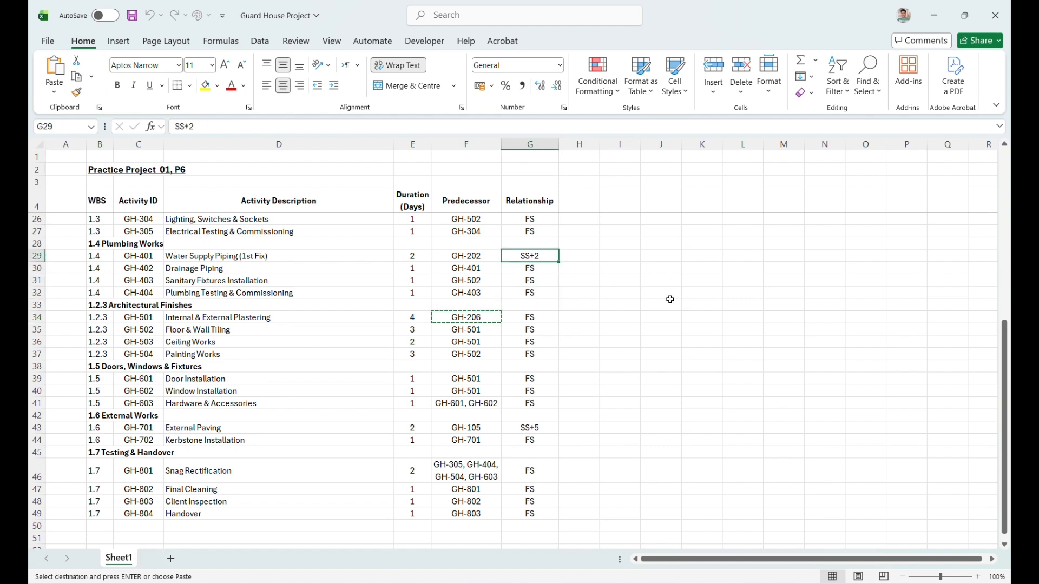
{"action": "key", "text": "alt+Tab"}
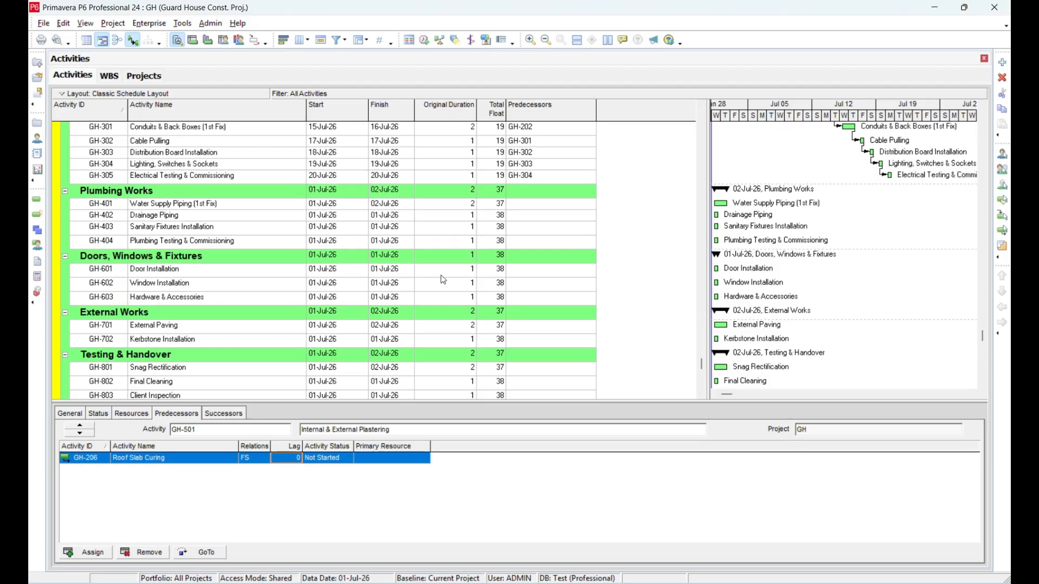
{"action": "left_click", "coordinate": [176, 206]}
{"action": "left_click", "coordinate": [194, 240], "text": "shift"}
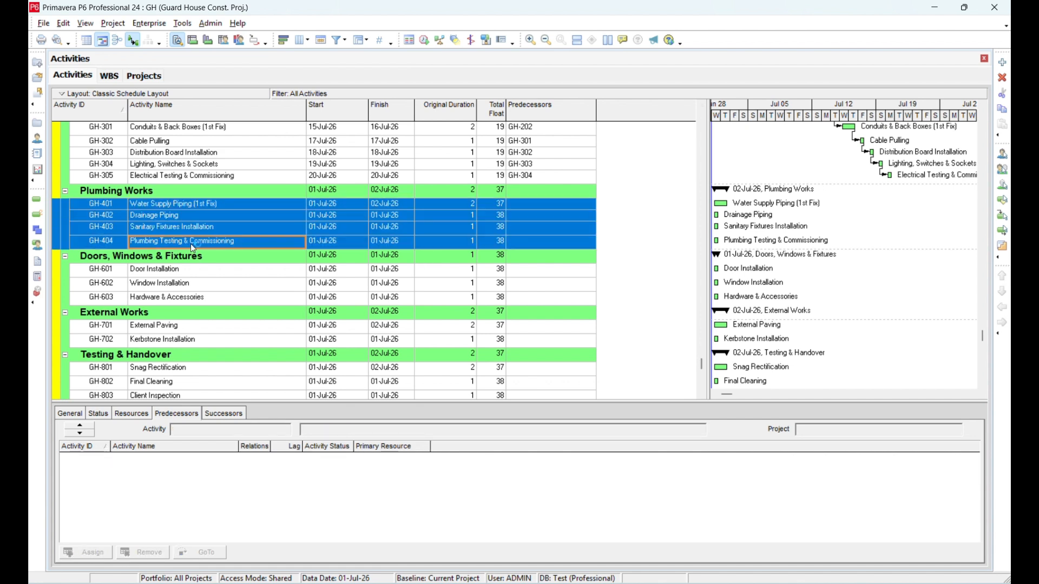
{"action": "right_click", "coordinate": [191, 244]}
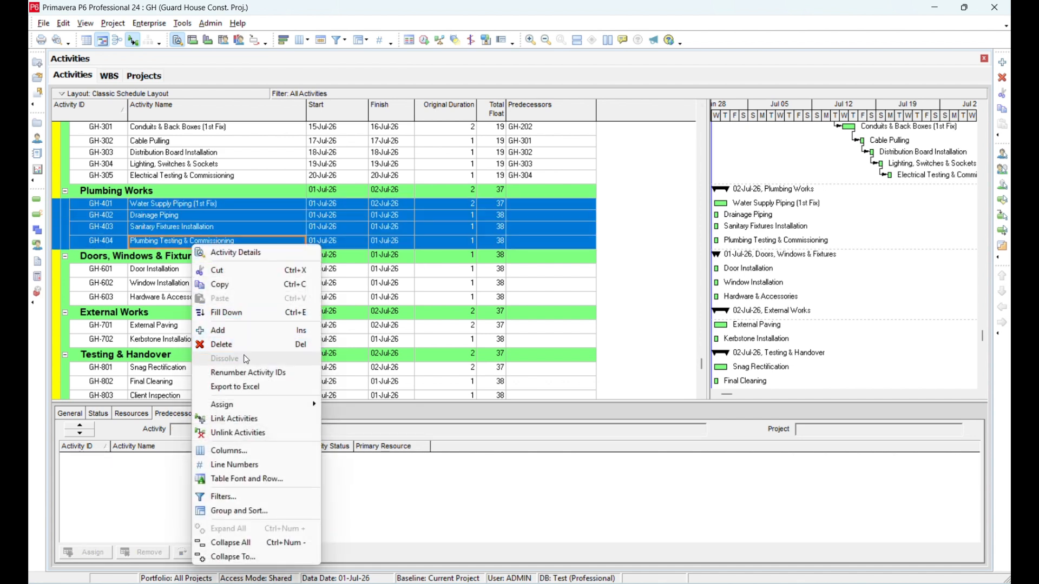
{"action": "left_click", "coordinate": [244, 418]}
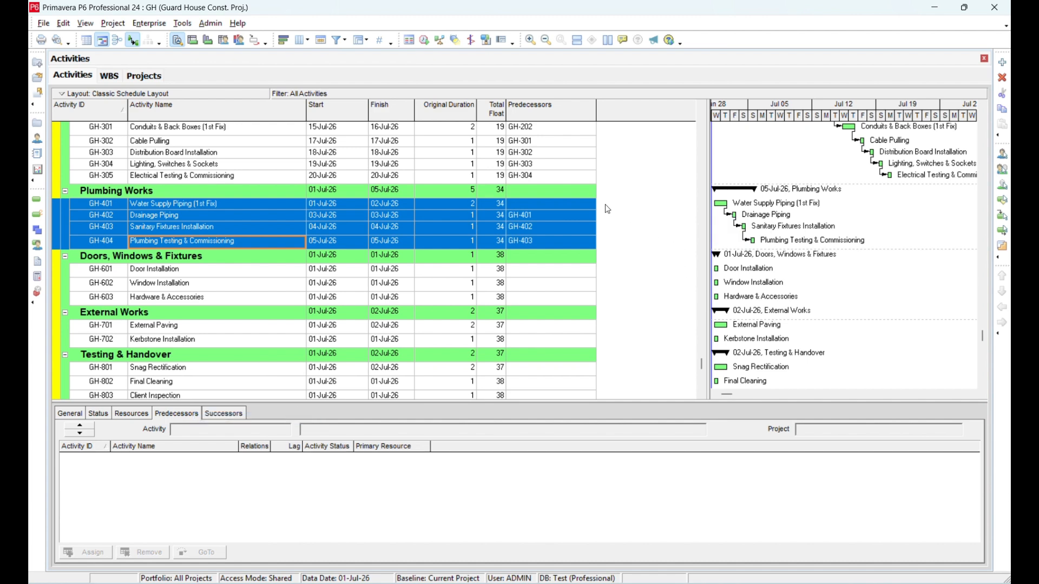
- Copy the predecessor ID GH-202 of Water Supply Piping (GH-401) from the Excel schedule
{"action": "left_click", "coordinate": [573, 204]}
{"action": "key", "text": "alt+Tab"}
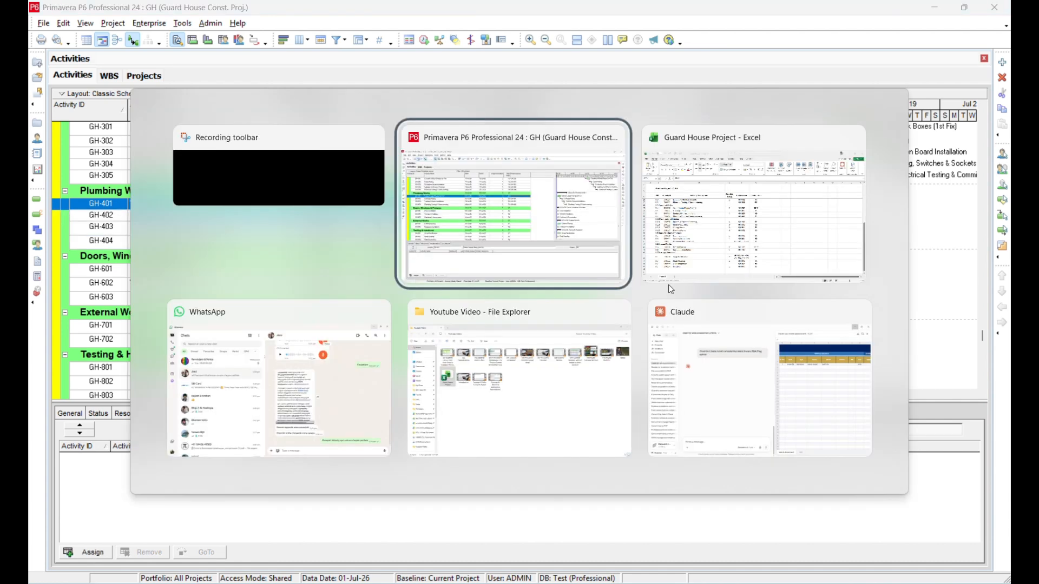
{"action": "key", "text": "alt+Tab"}
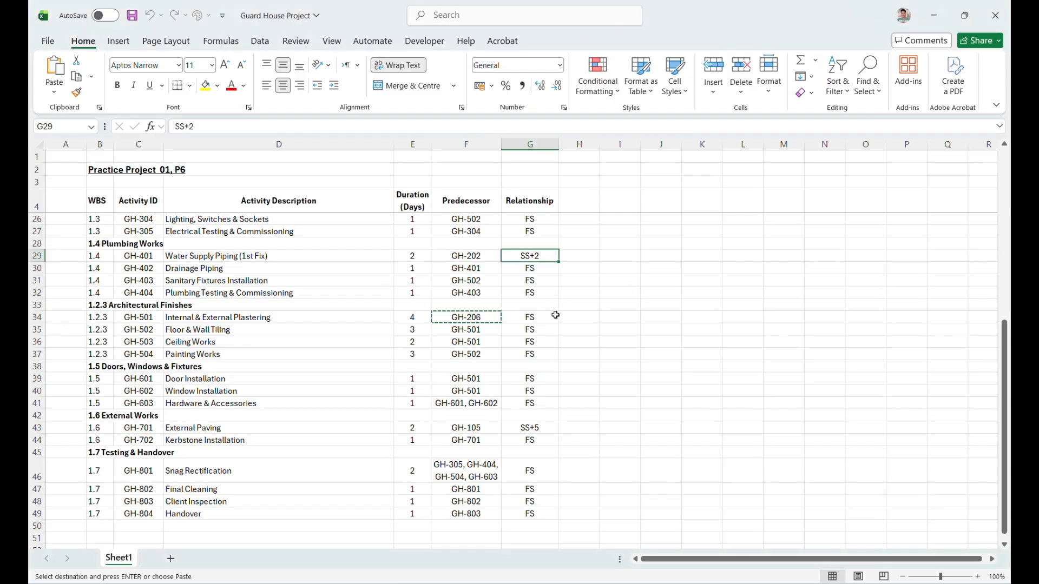
{"action": "left_click", "coordinate": [147, 254]}
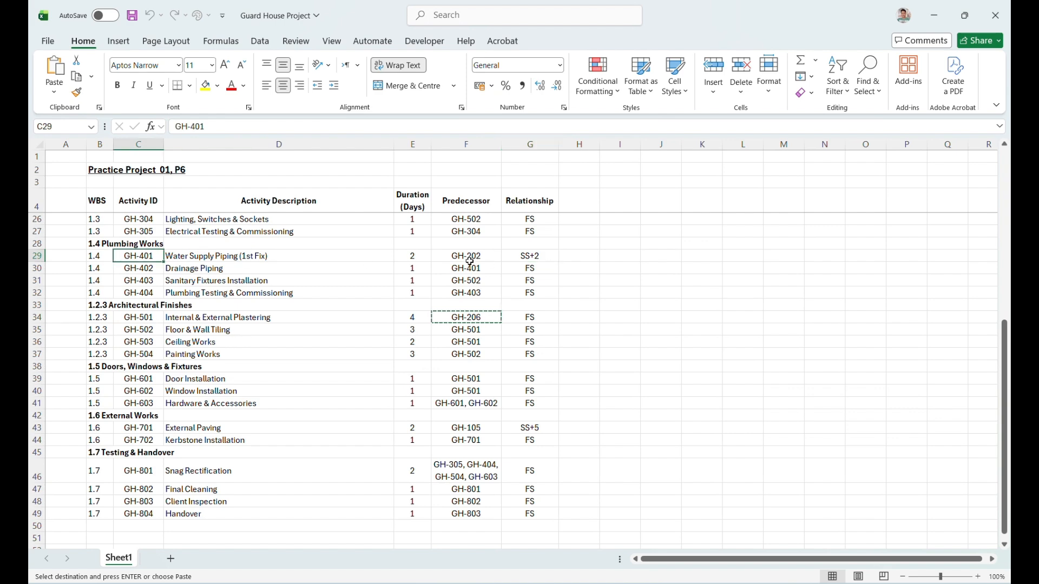
{"action": "key", "text": "Right"}
{"action": "key", "text": "Right"}
{"action": "key", "text": "Right"}
{"action": "key", "text": "ctrl+c"}
- In Primavera P6, assign GH-202 as the predecessor of Water Supply Piping (GH-401)
{"action": "key", "text": "alt+Tab"}
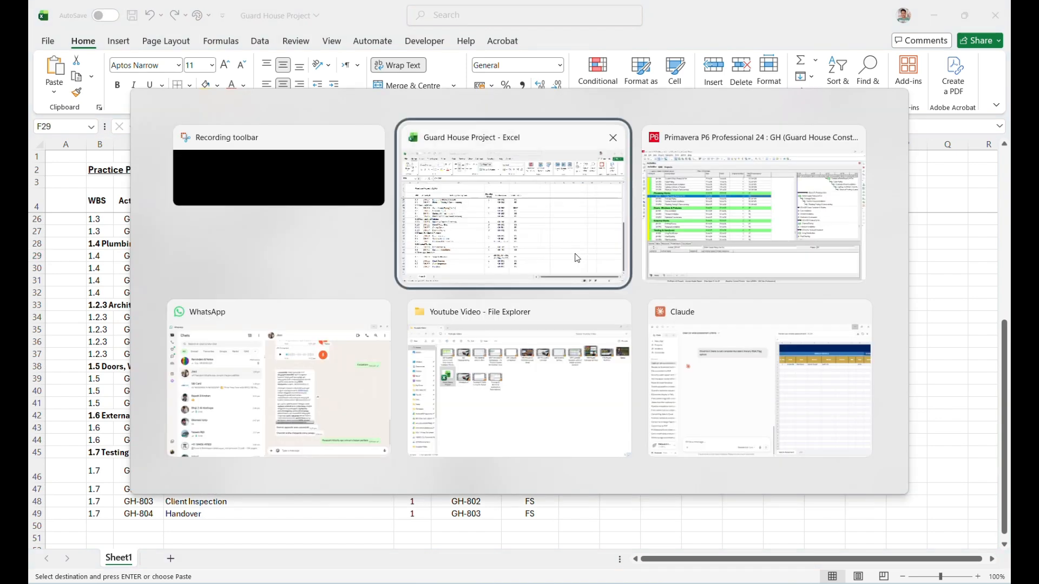
{"action": "key", "text": "alt+Tab"}
{"action": "double_click", "coordinate": [563, 208]}
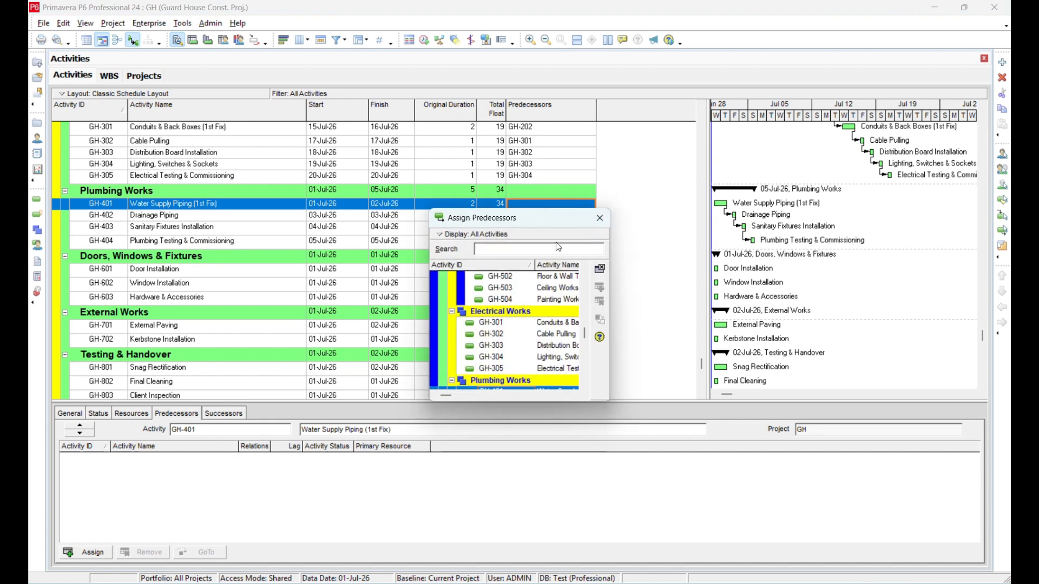
{"action": "key", "text": "ctrl+v"}
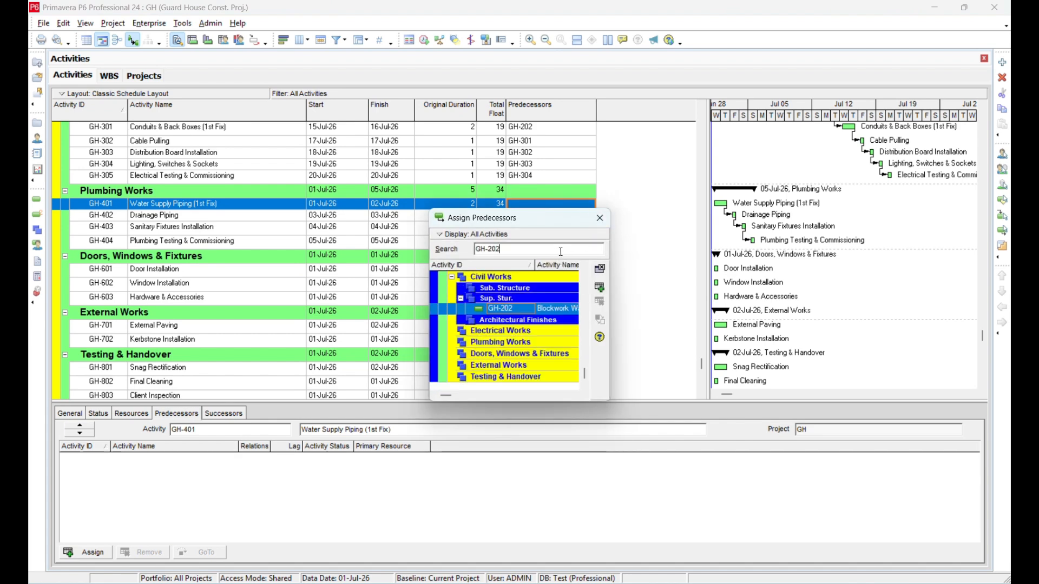
{"action": "left_click", "coordinate": [599, 288]}
{"action": "left_click", "coordinate": [600, 218]}
- Set GH-401's relationship with predecessor GH-202 to SS with a lag of 2
{"action": "left_click", "coordinate": [255, 459]}
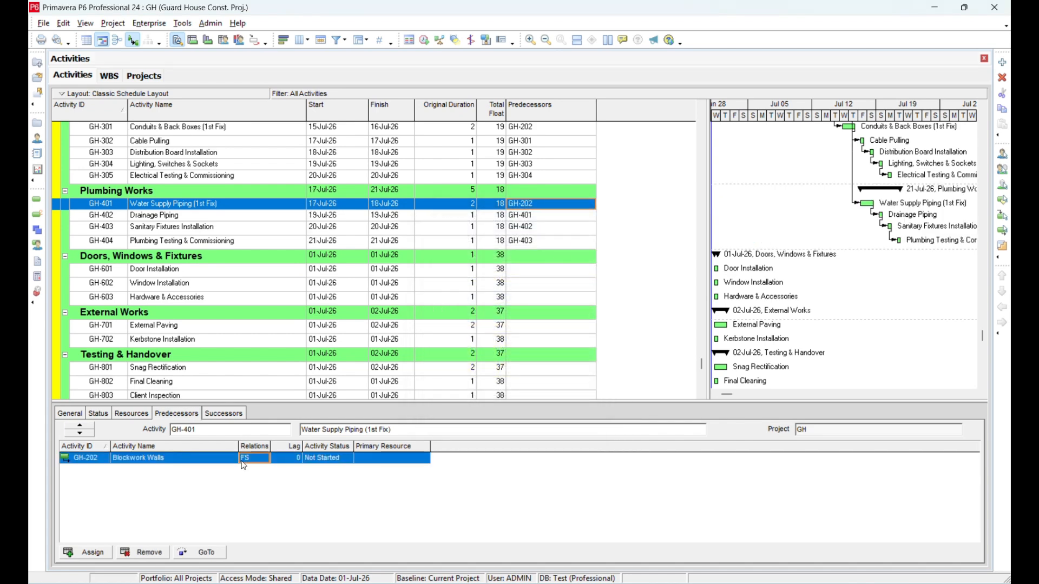
{"action": "left_click", "coordinate": [264, 459]}
{"action": "left_click", "coordinate": [249, 497]}
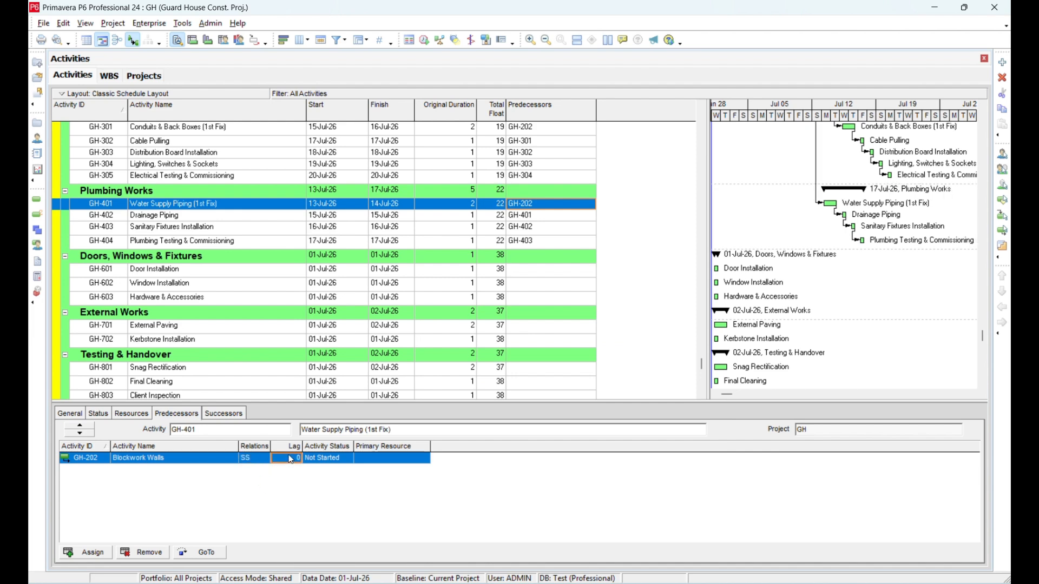
{"action": "left_click", "coordinate": [291, 459]}
{"action": "type", "text": "2"}
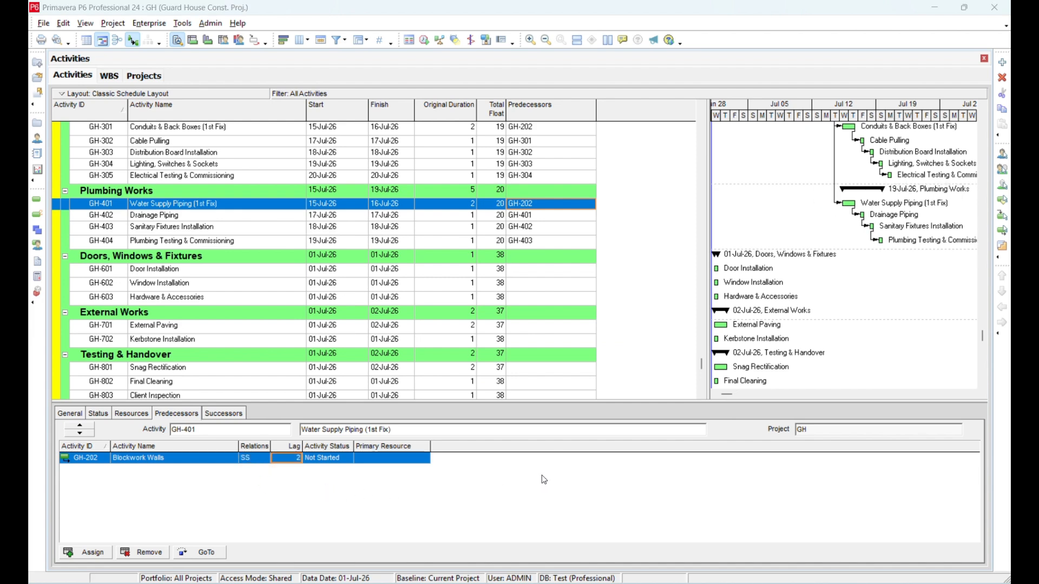
- Check the relationship types of the Doors, Windows & Fixtures activities in the Excel schedule
{"action": "key", "text": "alt+Tab"}
{"action": "key", "text": "alt+Tab"}
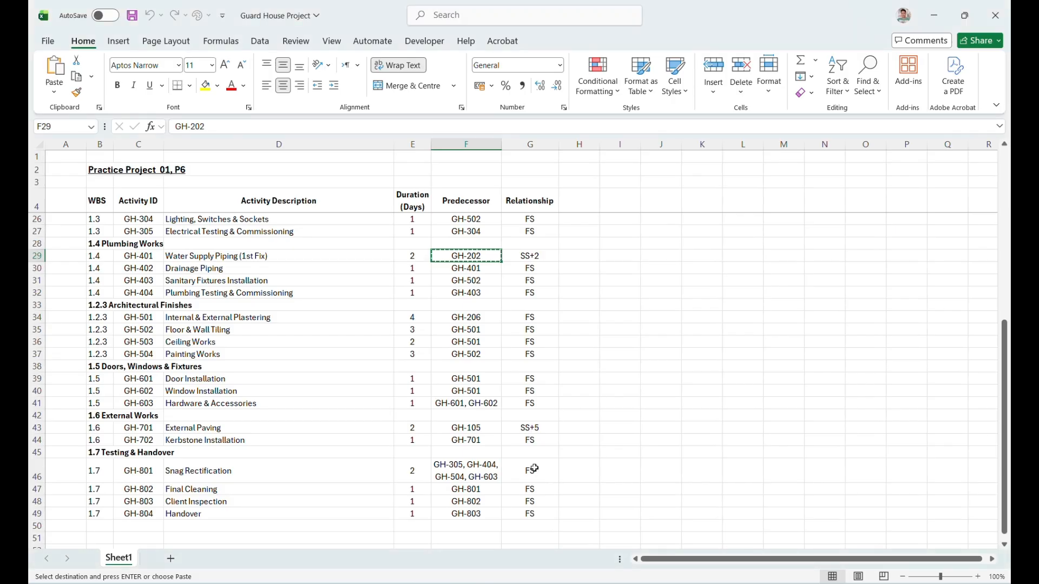
{"action": "key", "text": "Left"}
{"action": "key", "text": "Left"}
{"action": "key", "text": "Left"}
{"action": "key", "text": "Left"}
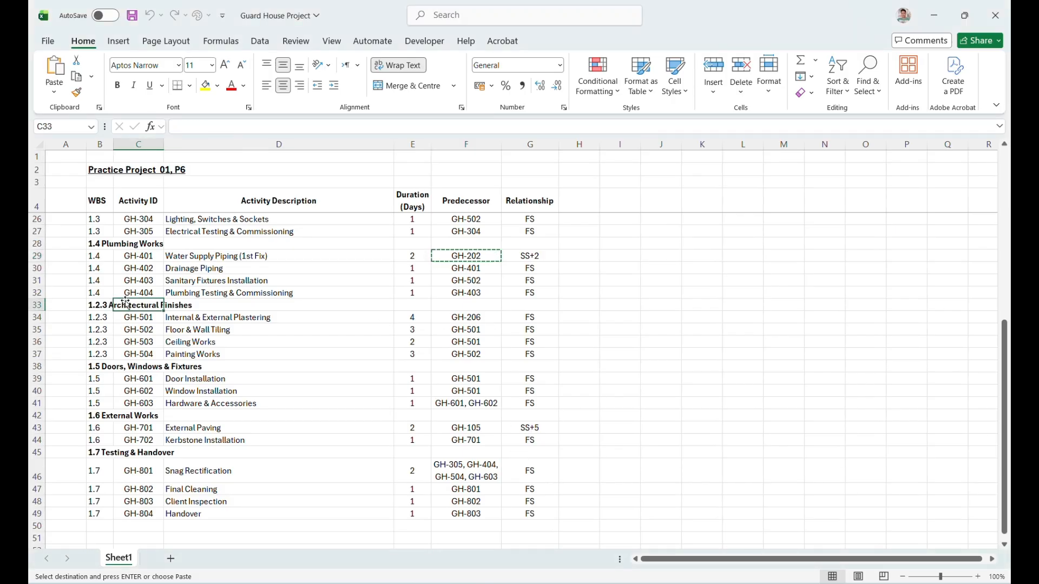
{"action": "left_click", "coordinate": [123, 370]}
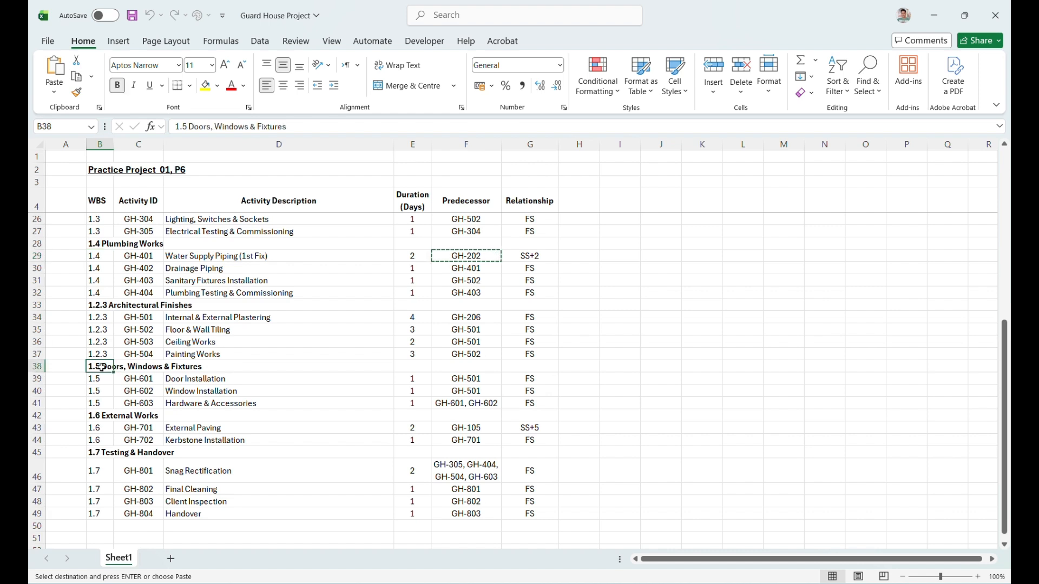
{"action": "left_click_drag", "start_coordinate": [527, 377], "coordinate": [532, 402]}
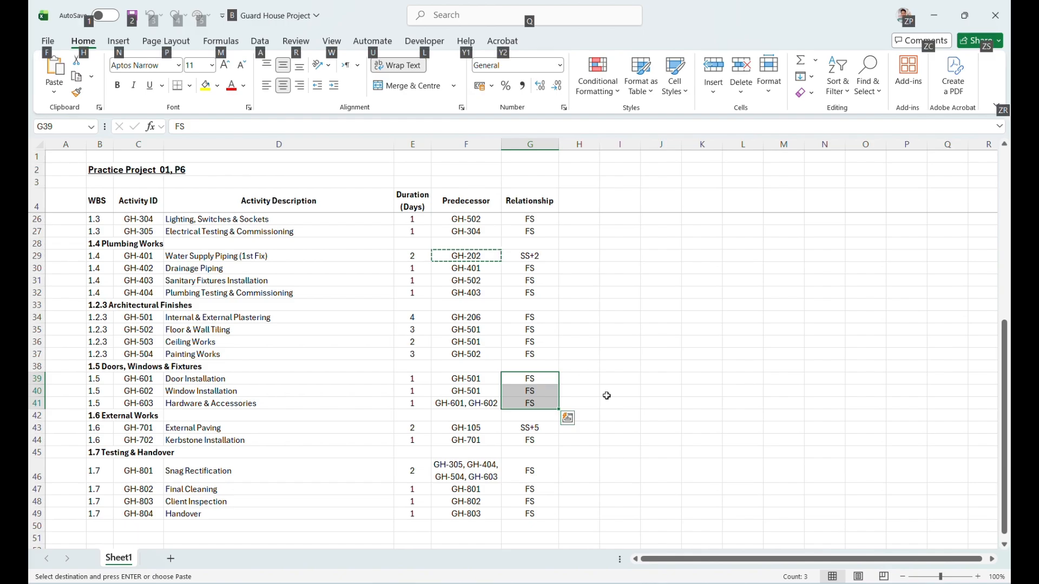
- In Primavera P6, link the Doors, Windows & Fixtures activities GH-601 to GH-603 in sequence
{"action": "key", "text": "alt+Tab"}
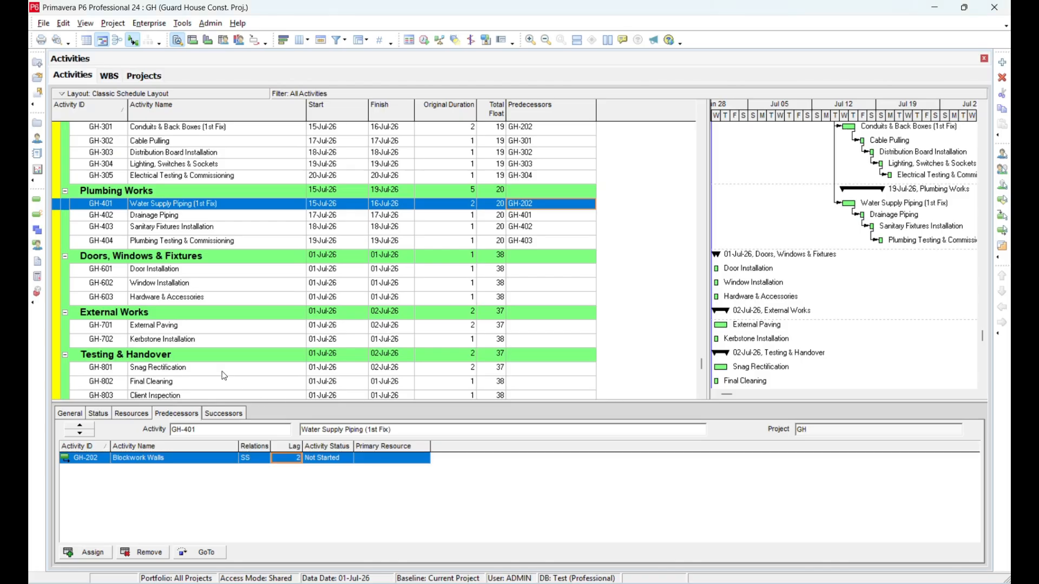
{"action": "left_click", "coordinate": [181, 272]}
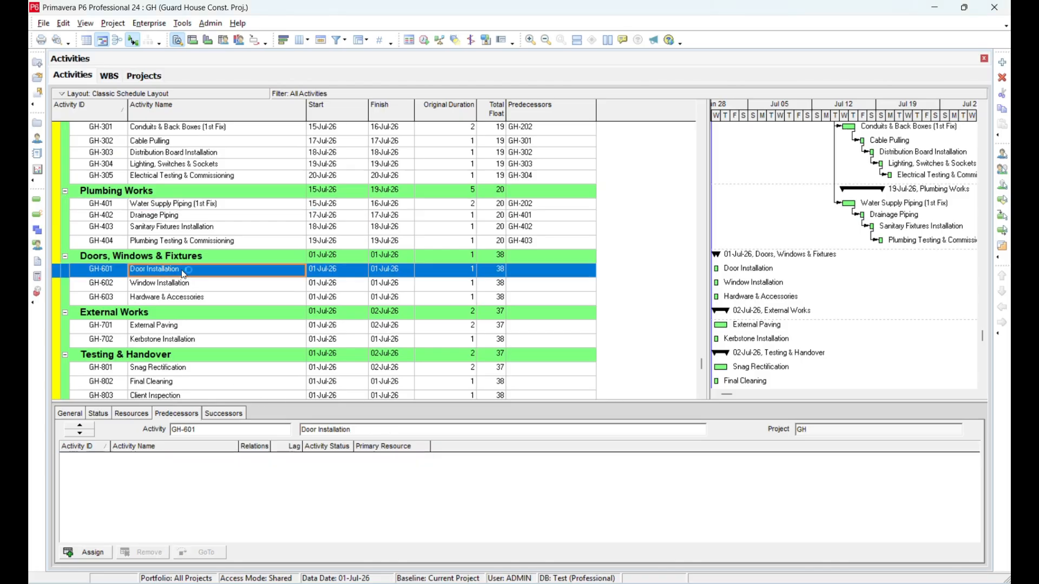
{"action": "left_click", "coordinate": [187, 299], "text": "shift"}
{"action": "right_click", "coordinate": [186, 297]}
{"action": "left_click", "coordinate": [226, 436]}
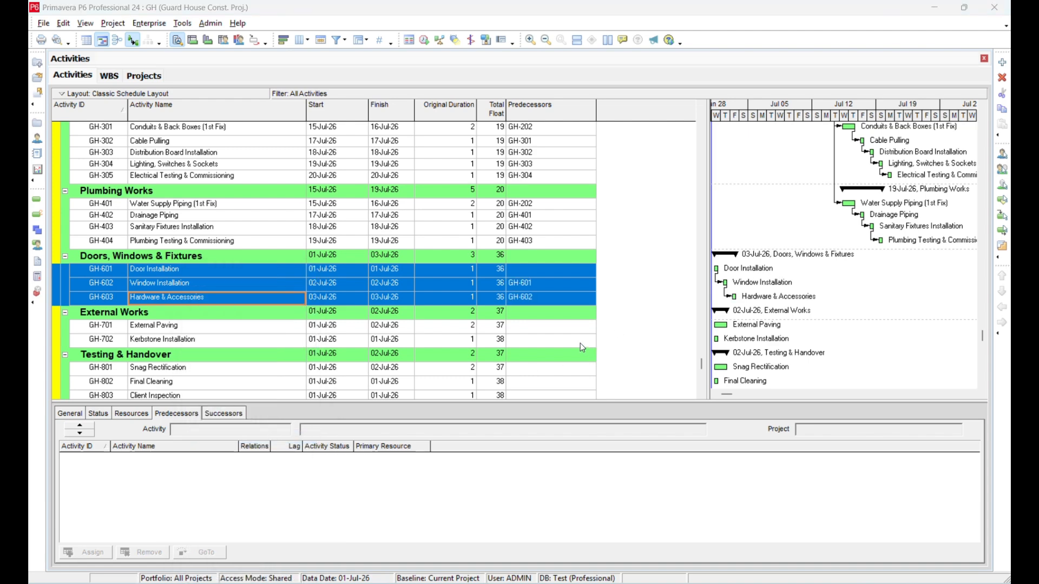
- Copy the predecessor ID GH-501 of Door Installation (GH-601) from the Excel schedule
{"action": "key", "text": "alt+Tab"}
{"action": "key", "text": "alt+Tab"}
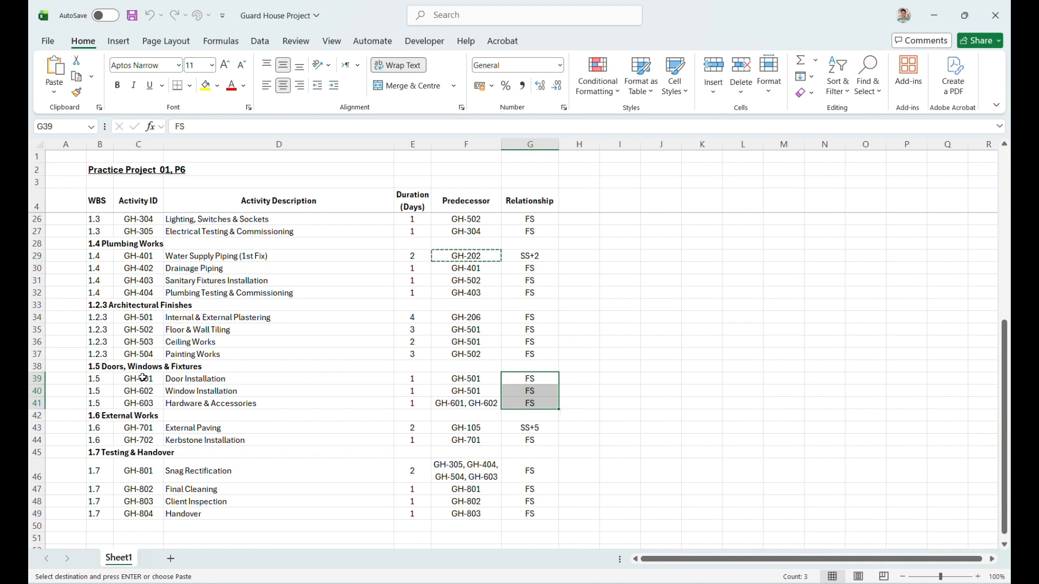
{"action": "key", "text": "Left"}
{"action": "key", "text": "Left"}
{"action": "key", "text": "Left"}
{"action": "key", "text": "Left"}
{"action": "left_click", "coordinate": [457, 380]}
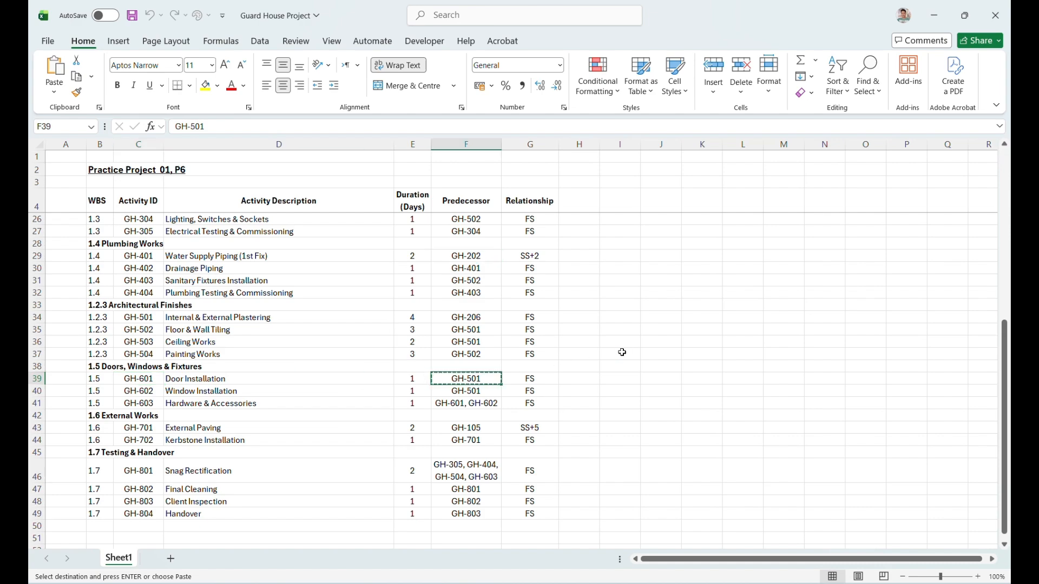
- In Primavera P6, assign GH-501 as the predecessor of Door Installation (GH-601)
{"action": "key", "text": "alt+Tab"}
{"action": "key", "text": "alt+Tab"}
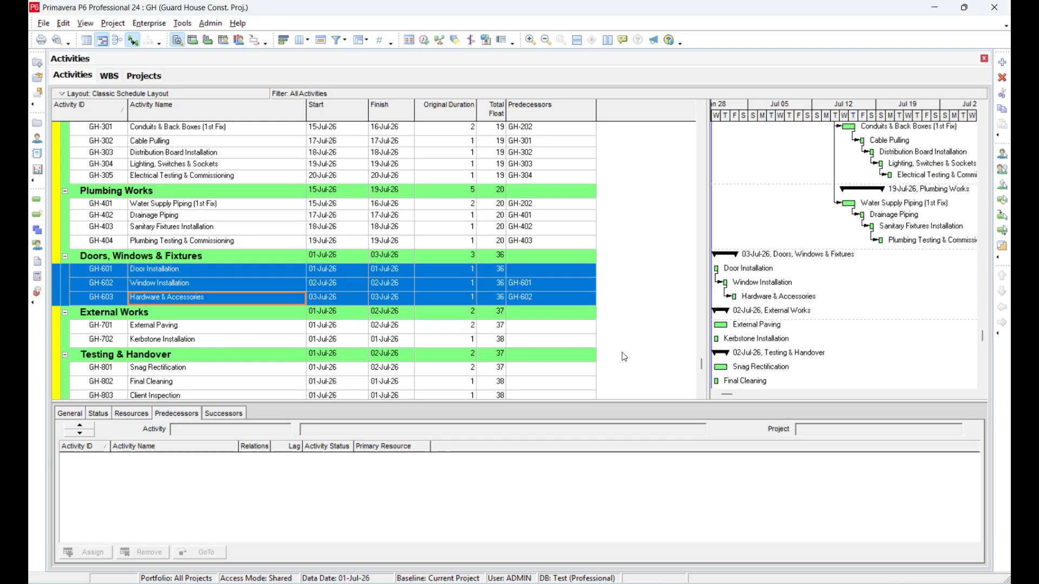
{"action": "double_click", "coordinate": [546, 270]}
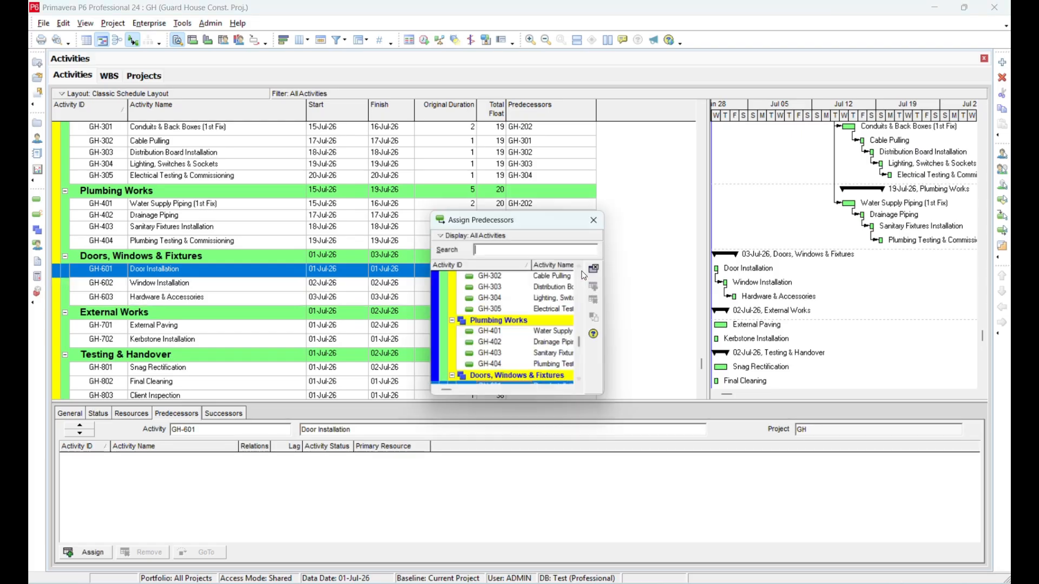
{"action": "type", "text": "GH-501"}
{"action": "left_click", "coordinate": [600, 288]}
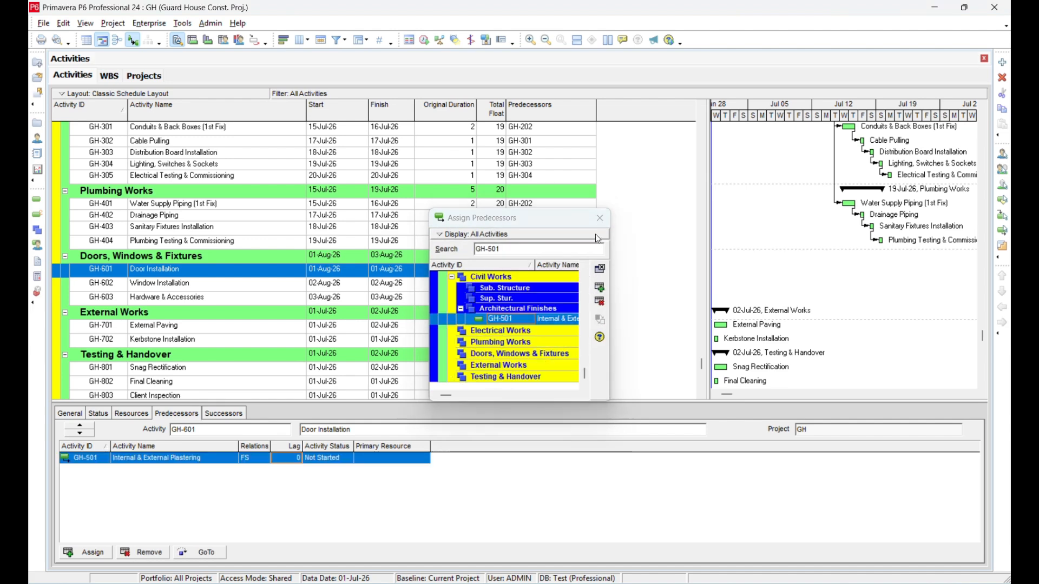
- Compare the predecessors of the Doors, Windows & Fixtures activities in the Excel schedule with those assigned in Primavera P6
{"action": "left_click", "coordinate": [600, 217]}
{"action": "key", "text": "alt+Tab"}
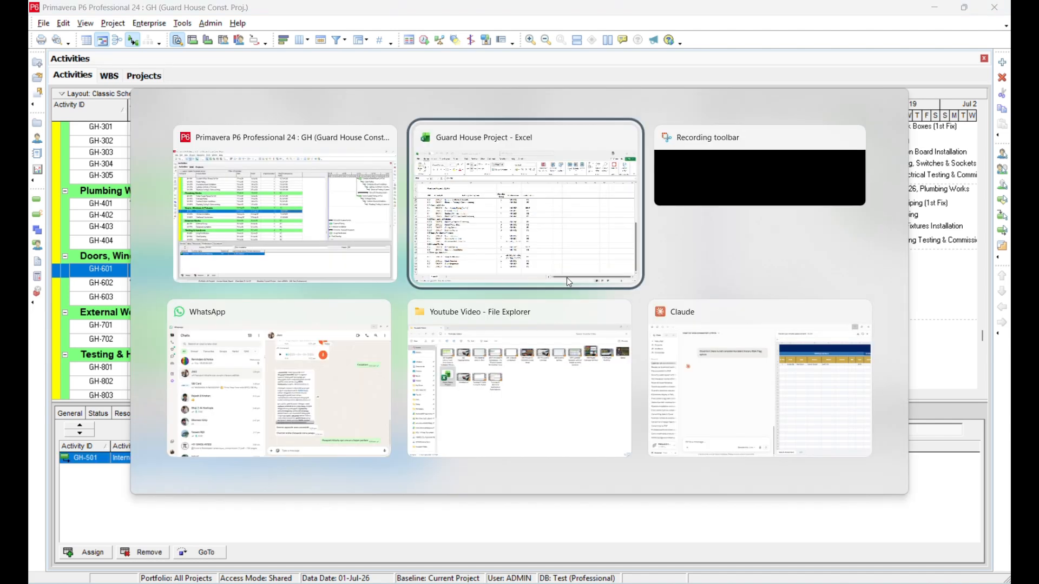
{"action": "left_click", "coordinate": [522, 379]}
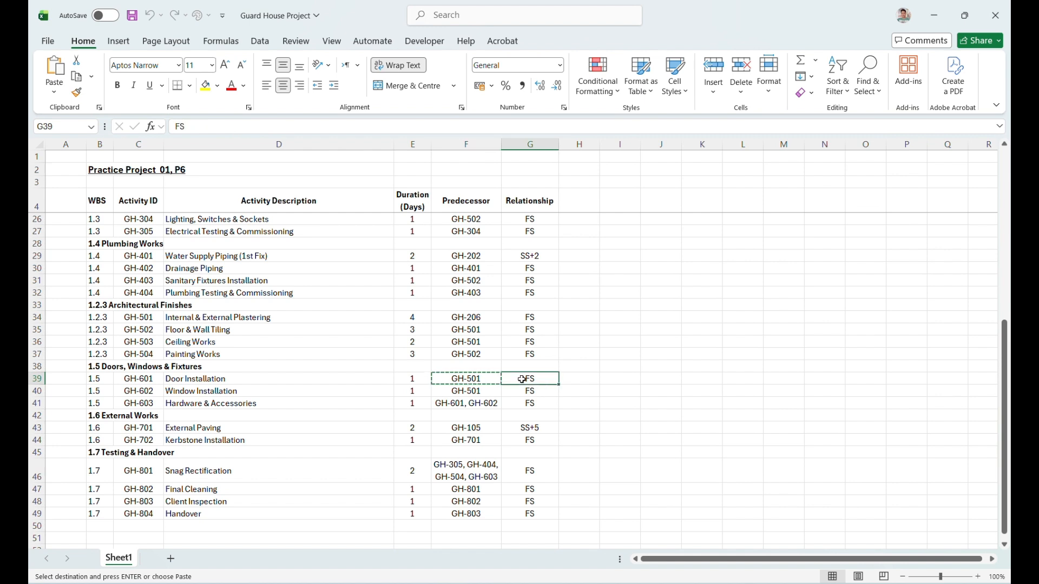
{"action": "left_click", "coordinate": [487, 402]}
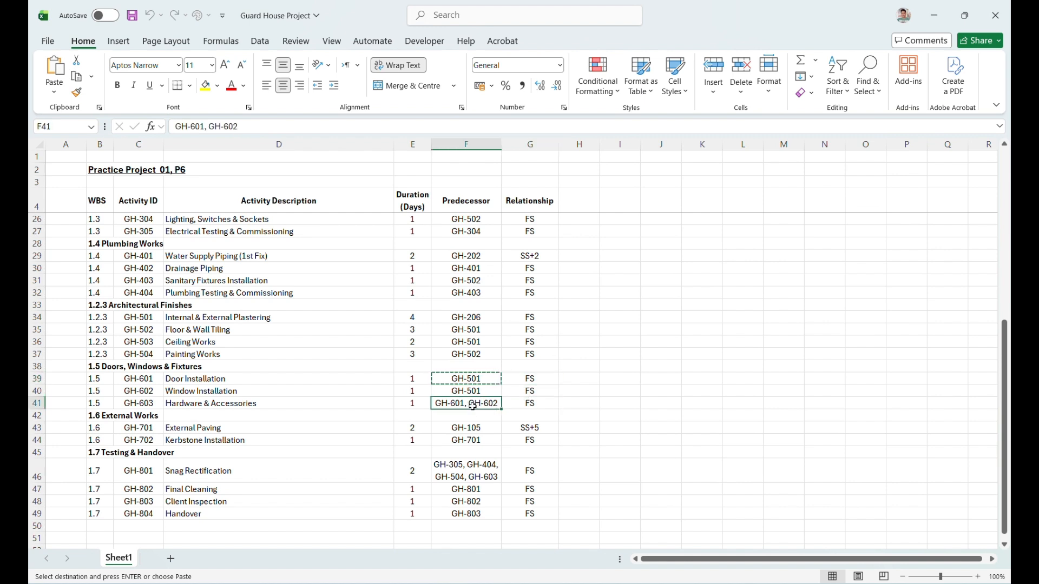
{"action": "key", "text": "alt+Tab"}
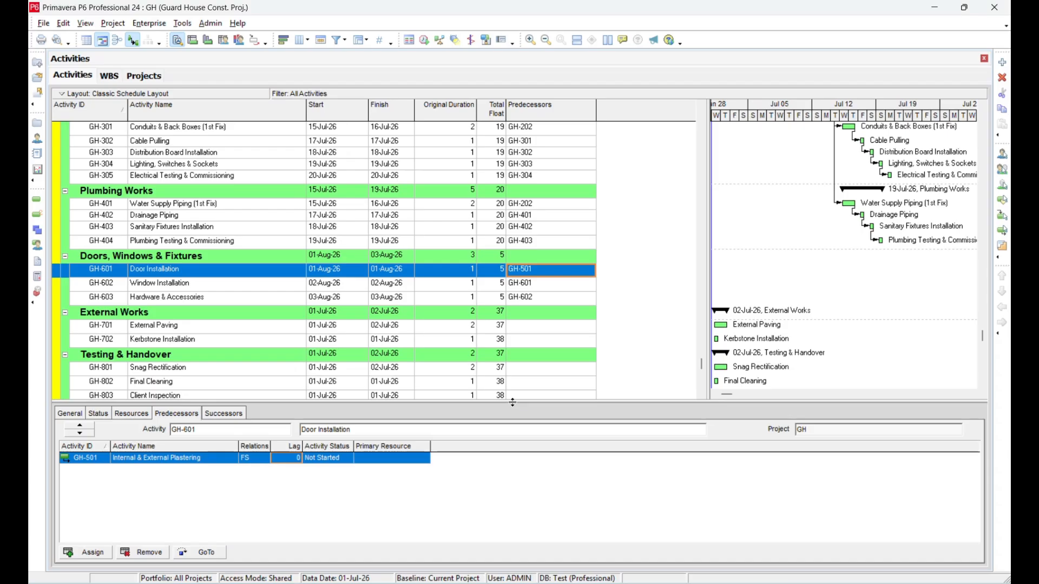
{"action": "left_click", "coordinate": [534, 301]}
{"action": "key", "text": "alt+Tab"}
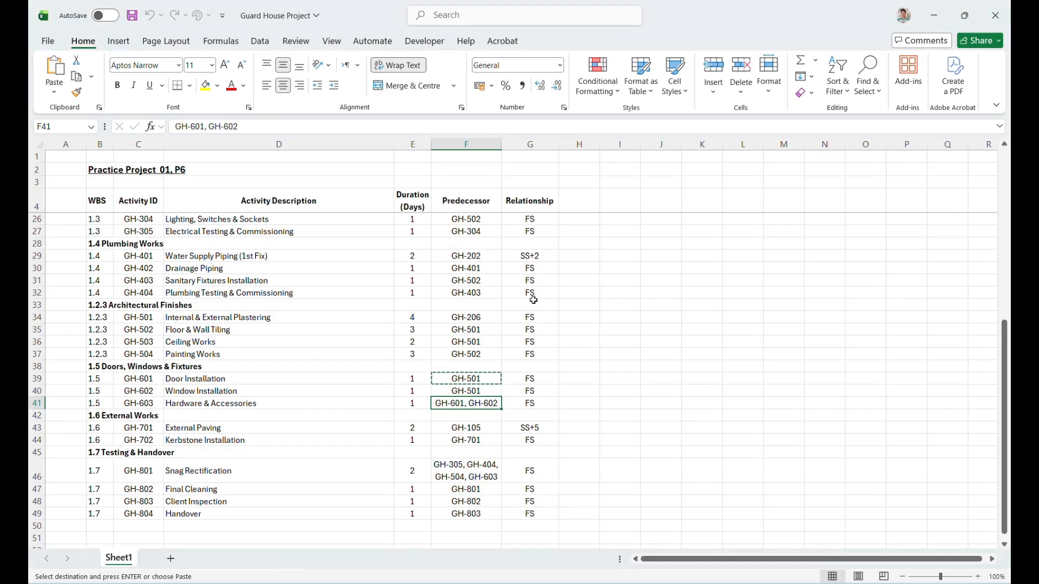
{"action": "key", "text": "alt+Tab"}
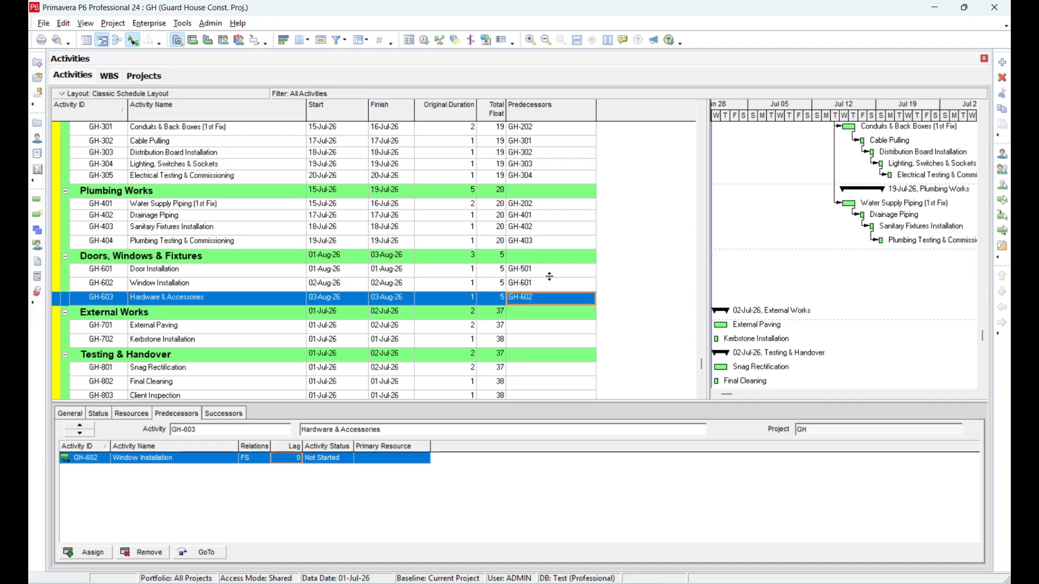
- Check Window Installation (GH-602) against the Excel schedule and remove its predecessor GH-601 in Primavera P6
{"action": "left_click", "coordinate": [546, 285]}
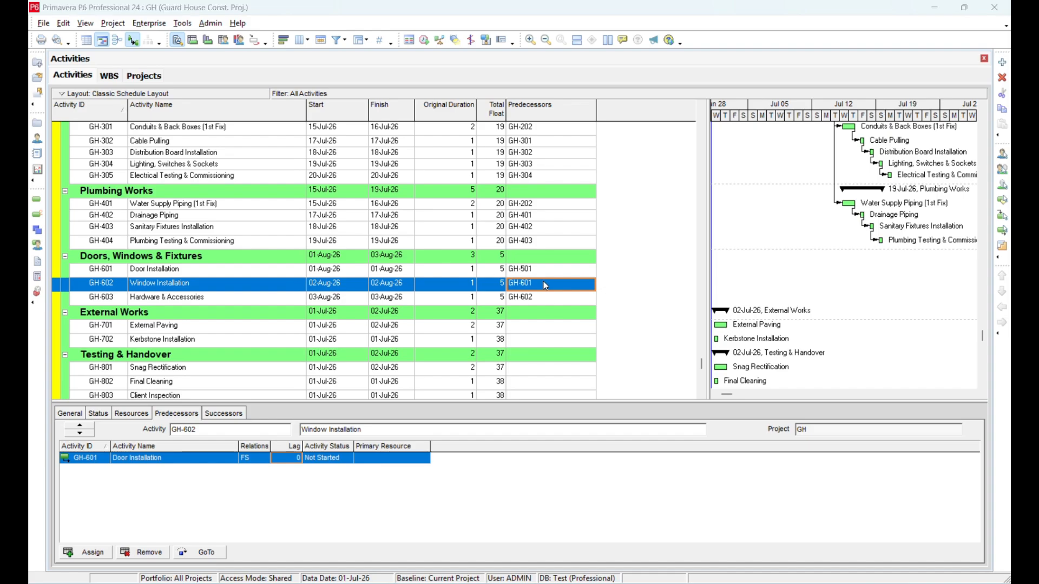
{"action": "key", "text": "alt+Tab"}
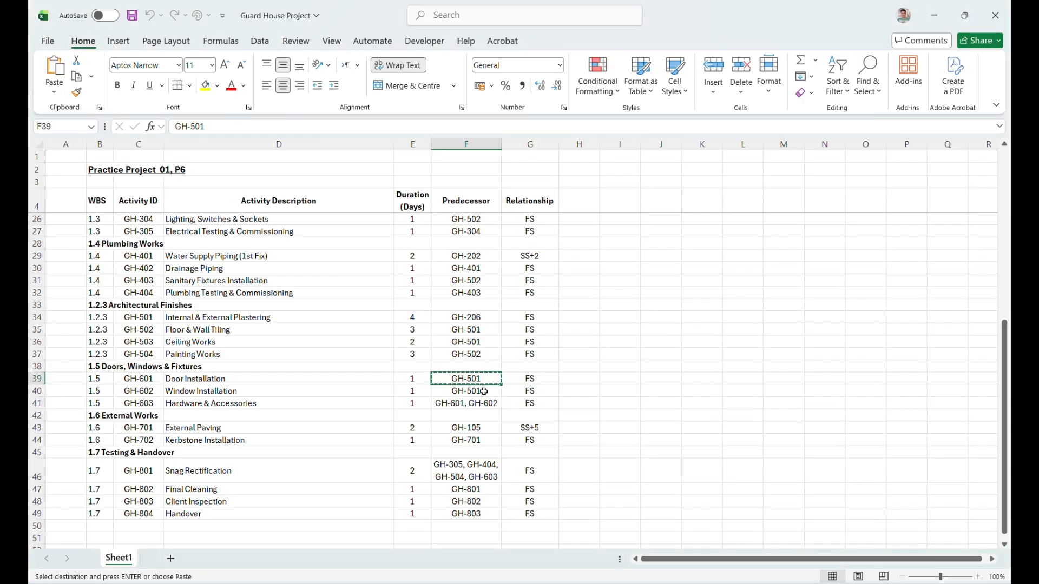
{"action": "key", "text": "Up"}
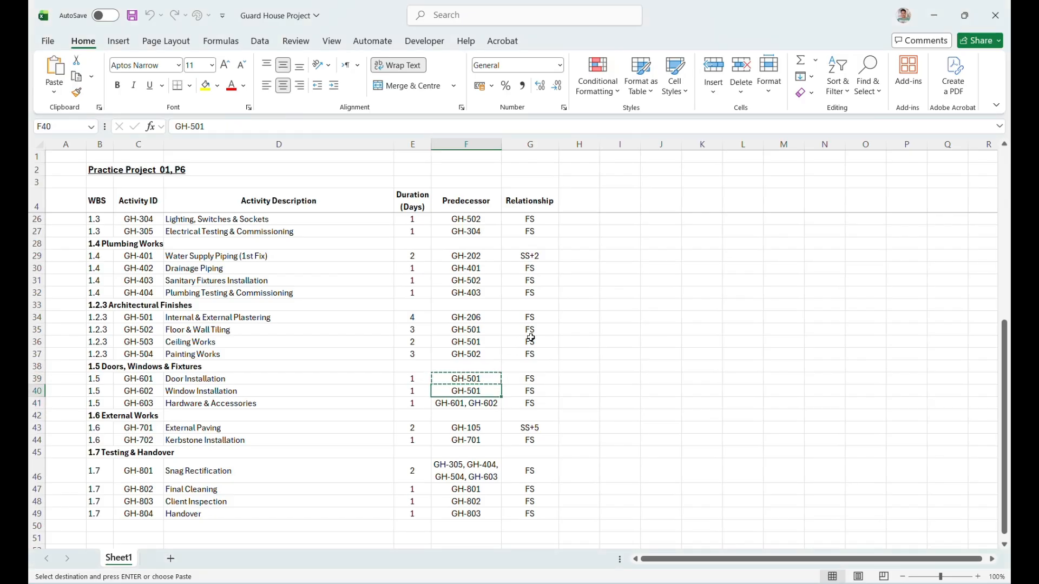
{"action": "key", "text": "alt+Tab"}
{"action": "left_click", "coordinate": [142, 552]}
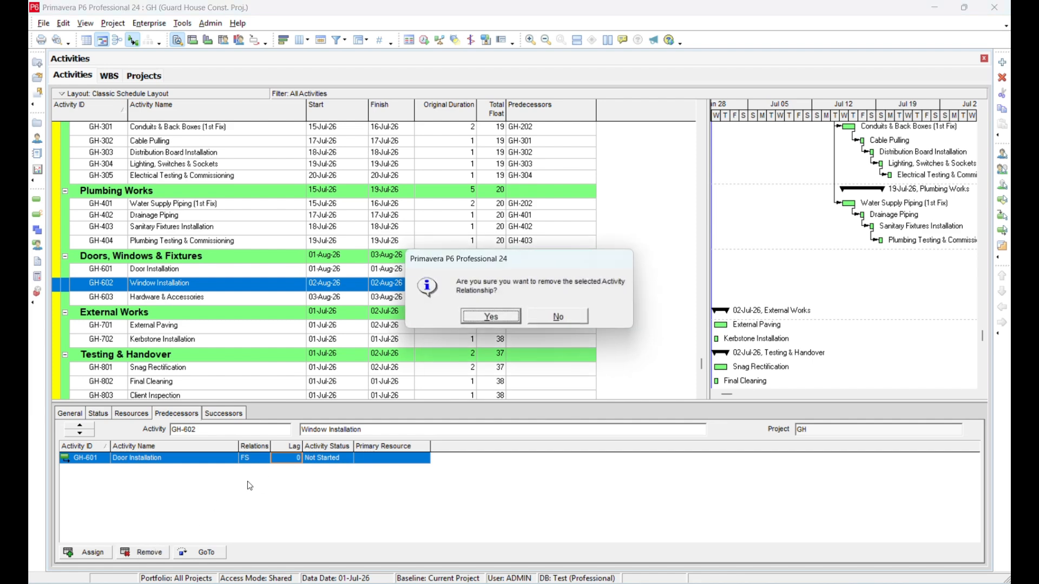
{"action": "left_click", "coordinate": [511, 318]}
- Assign GH-501 as the predecessor of Window Installation (GH-602)
{"action": "double_click", "coordinate": [532, 291]}
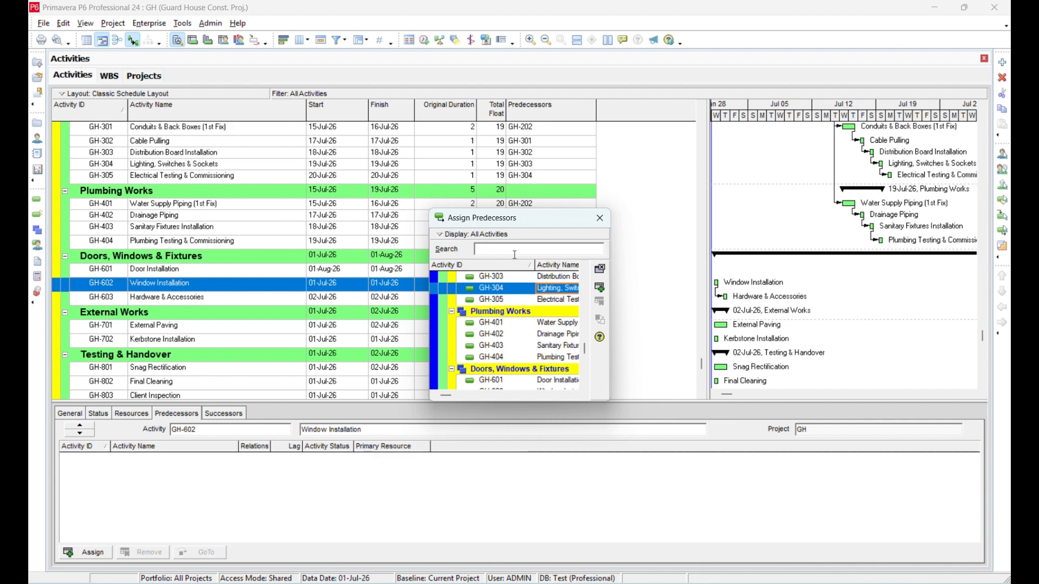
{"action": "left_click", "coordinate": [514, 254]}
{"action": "type", "text": "501"}
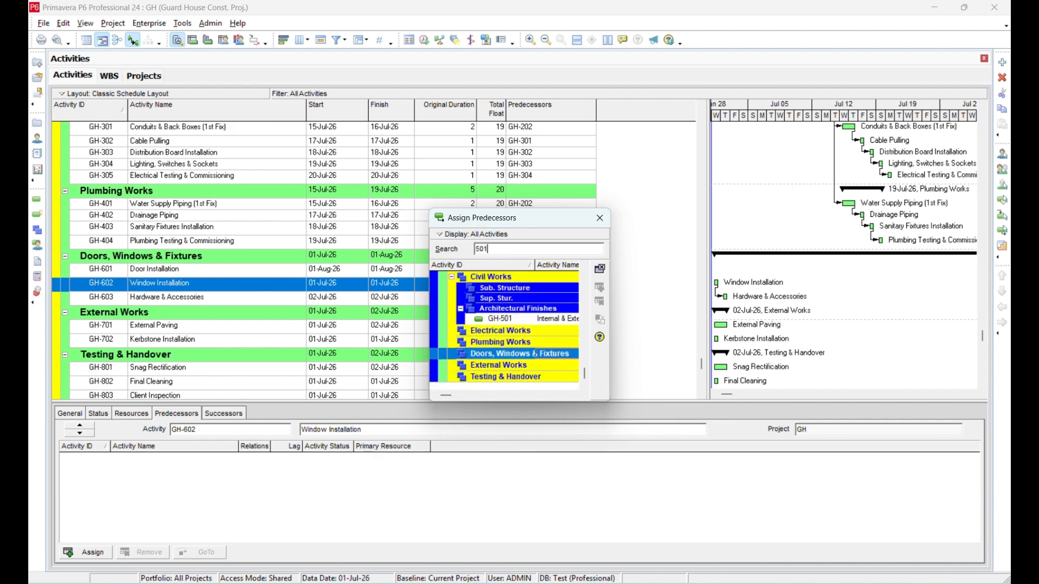
{"action": "left_click", "coordinate": [541, 319]}
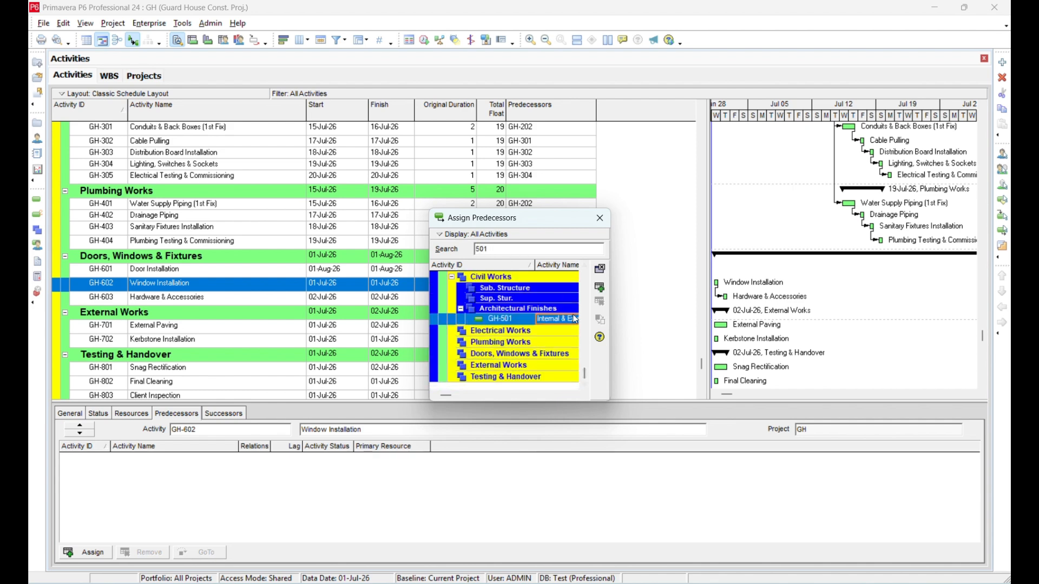
{"action": "left_click", "coordinate": [599, 269]}
{"action": "left_click", "coordinate": [601, 219]}
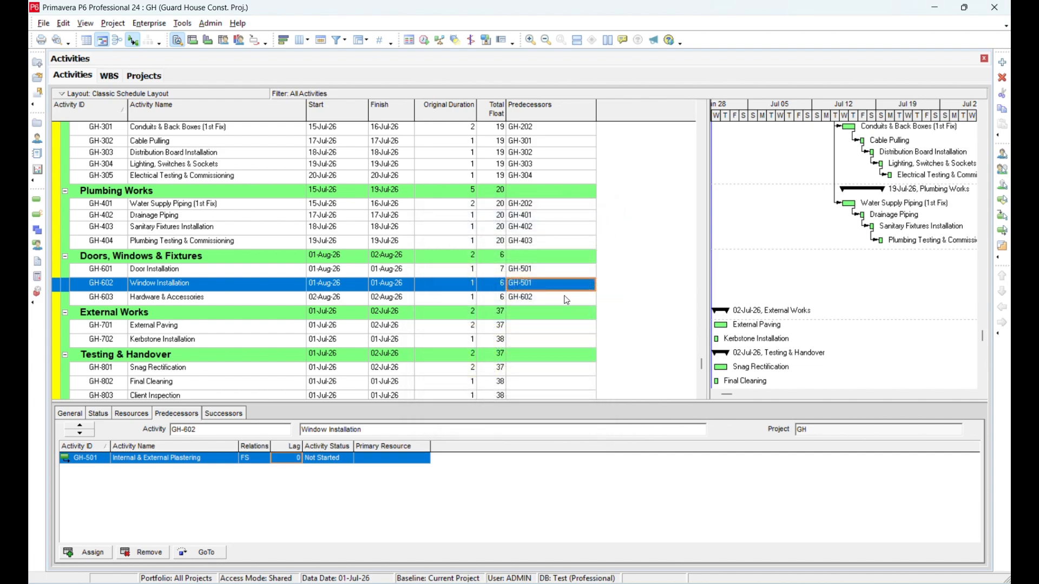
- Check the predecessors of Hardware & Accessories (GH-603) in Excel, and assign GH-602 to it once more in Primavera P6
{"action": "key", "text": "alt+Tab"}
{"action": "left_click", "coordinate": [484, 401]}
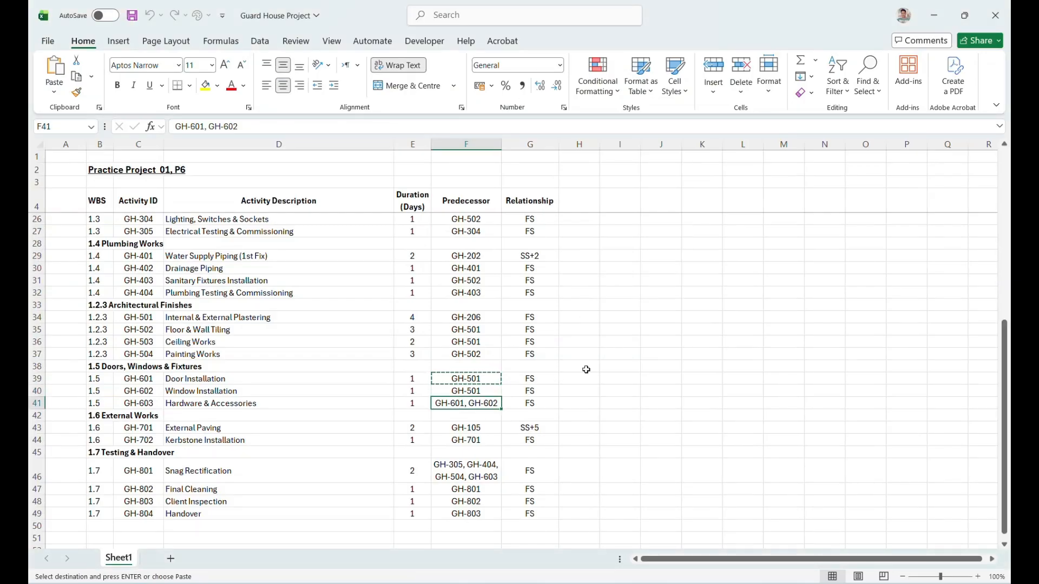
{"action": "key", "text": "alt+Tab"}
{"action": "left_click", "coordinate": [547, 298]}
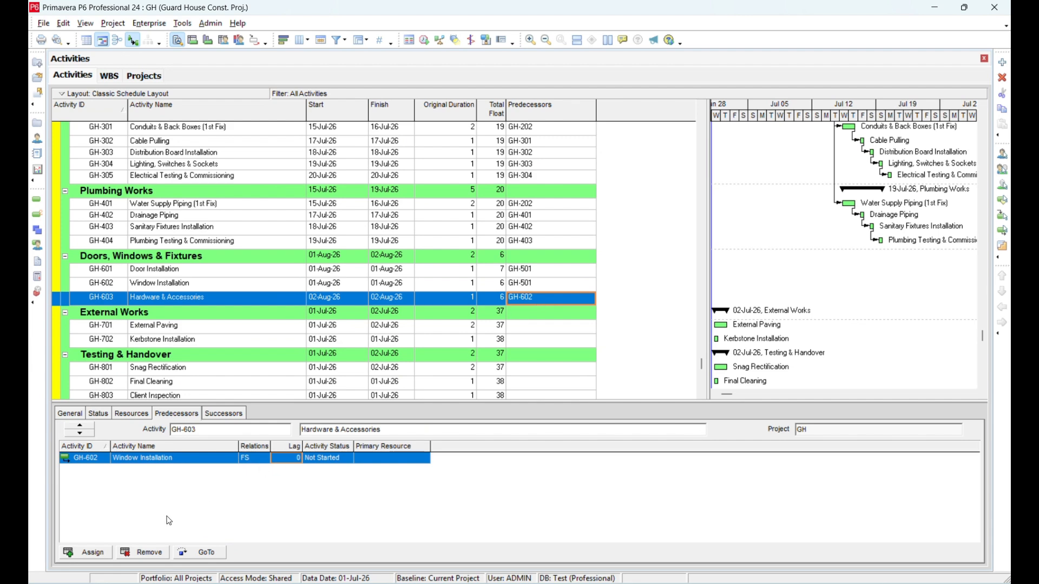
{"action": "left_click", "coordinate": [87, 552]}
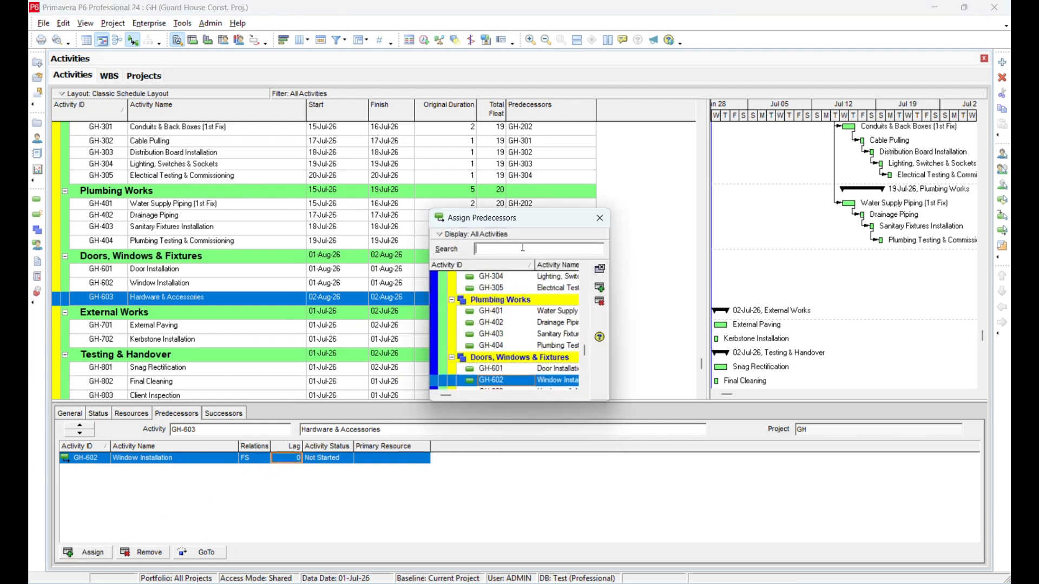
{"action": "type", "text": "602"}
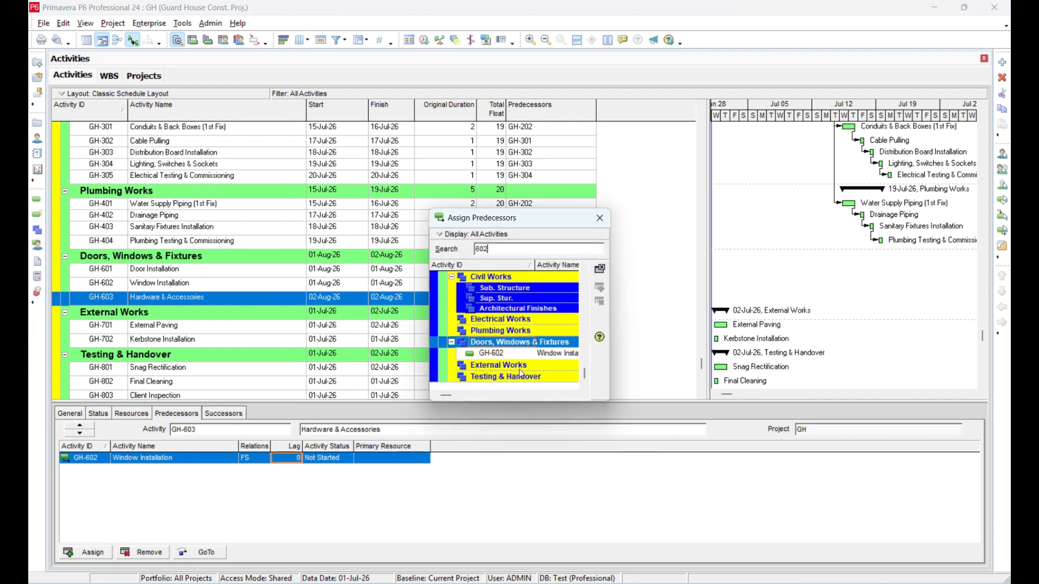
{"action": "left_click", "coordinate": [491, 353]}
{"action": "left_click", "coordinate": [600, 288]}
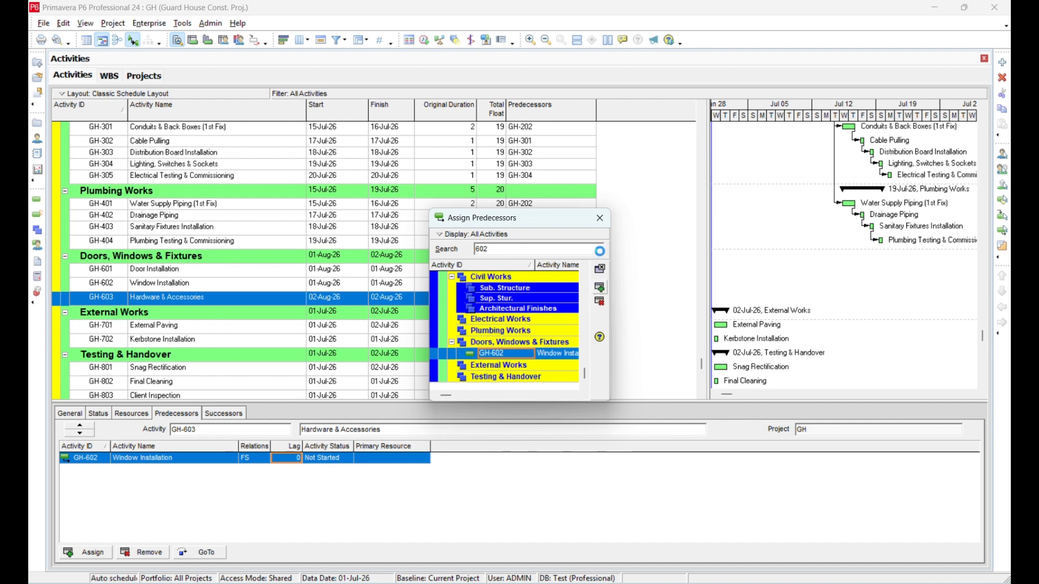
{"action": "left_click", "coordinate": [601, 219]}
- Remove the FS relationship with GH-602 from the predecessors of Hardware & Accessories (GH-603)
{"action": "left_click", "coordinate": [104, 451]}
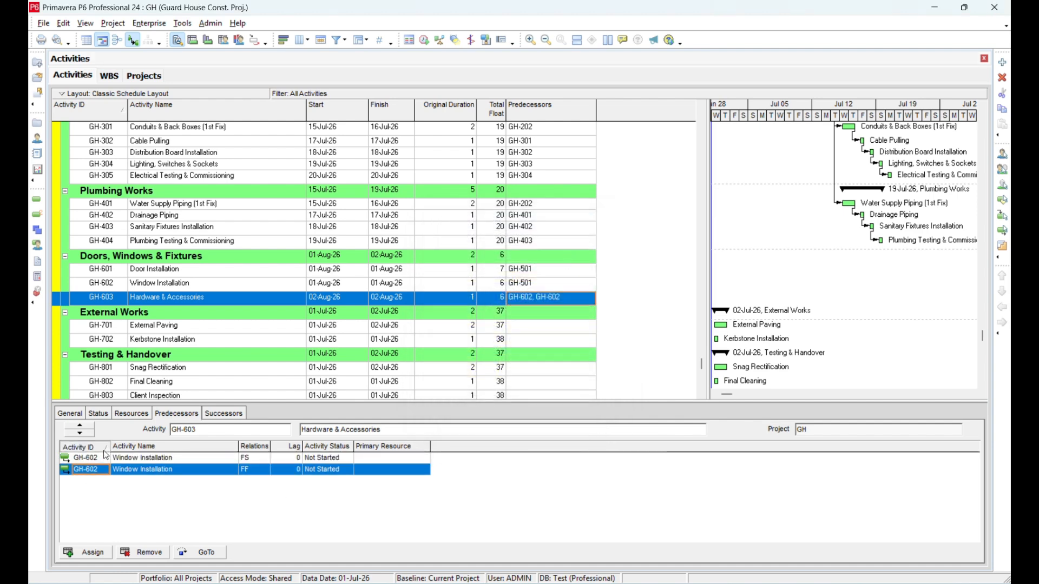
{"action": "left_click", "coordinate": [95, 469]}
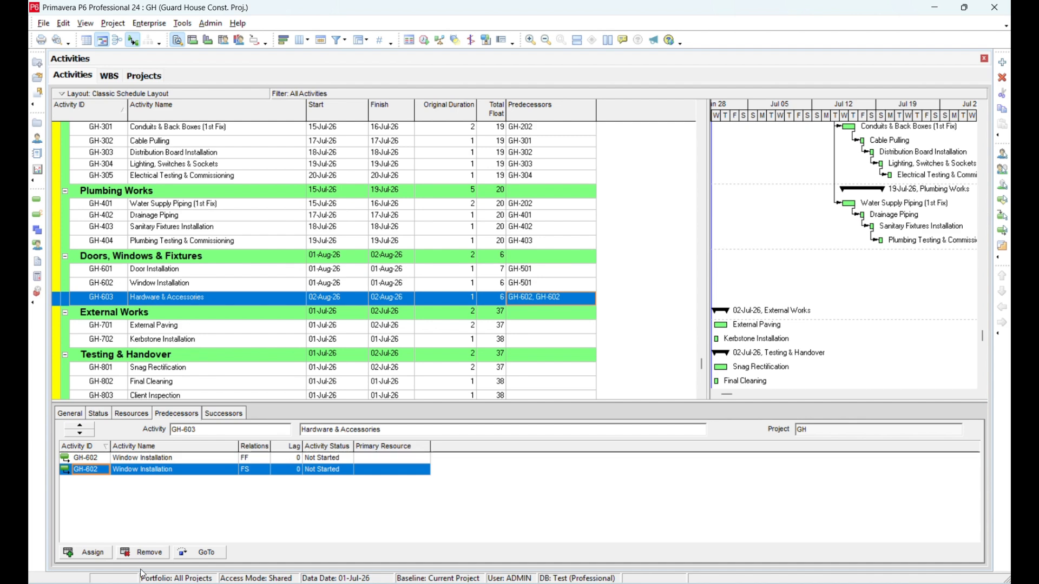
{"action": "key", "text": "Delete"}
{"action": "key", "text": "Return"}
- Assign Door Installation (GH-601) as an additional predecessor of Hardware & Accessories (GH-603)
{"action": "left_click", "coordinate": [83, 553]}
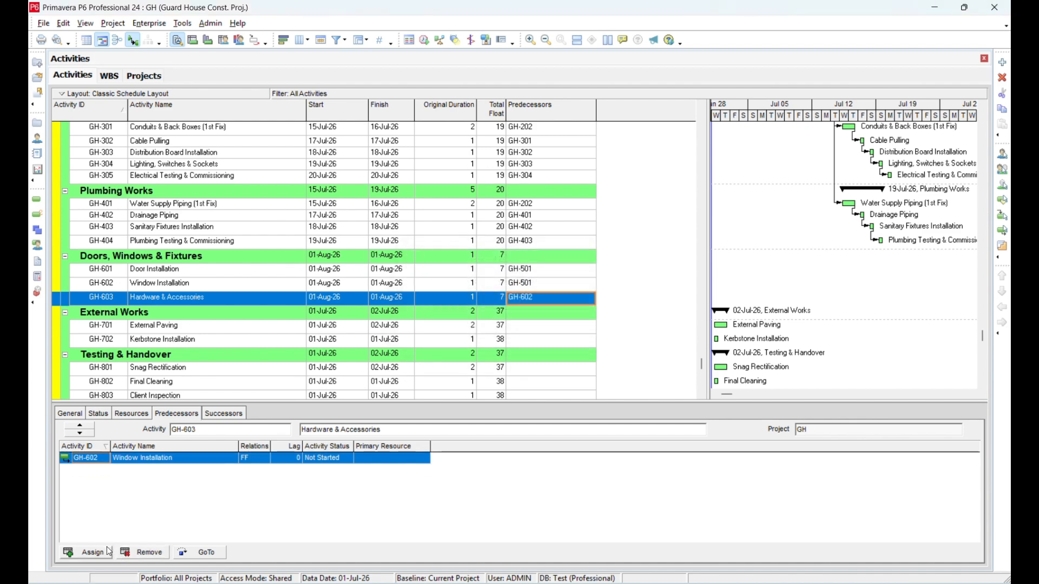
{"action": "type", "text": "601"}
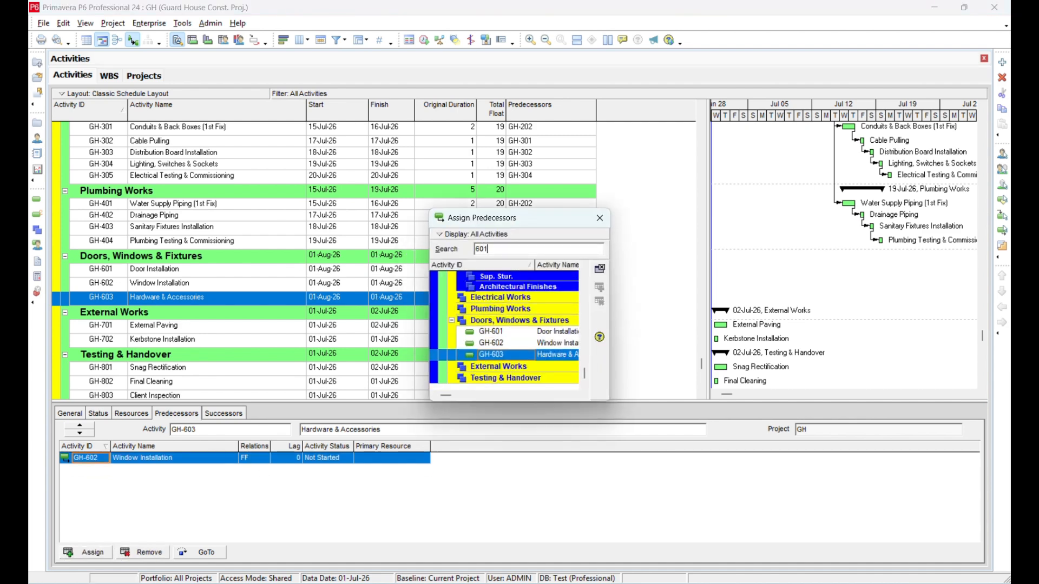
{"action": "left_click", "coordinate": [519, 353]}
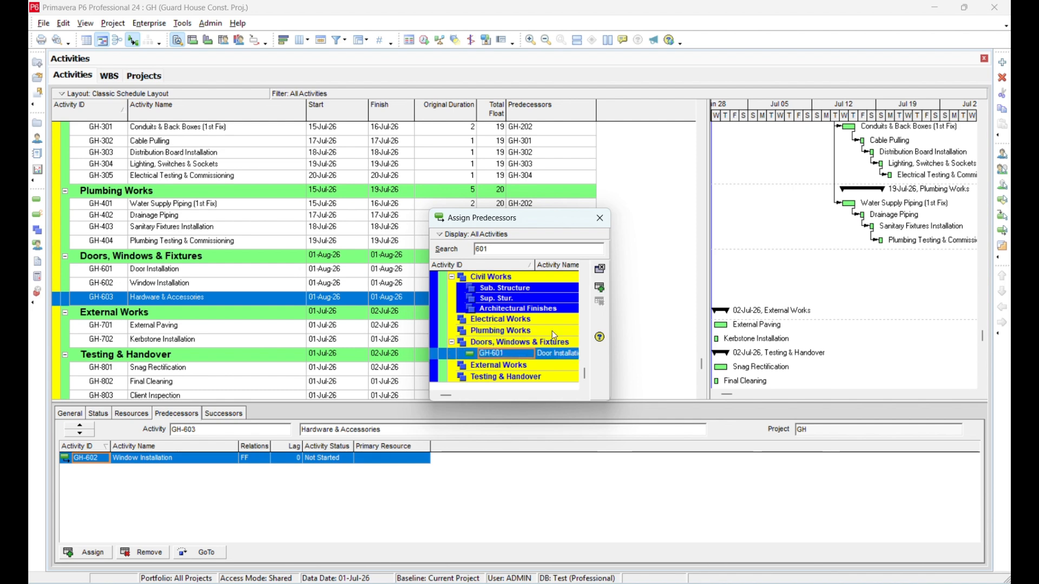
{"action": "left_click", "coordinate": [600, 268]}
{"action": "left_click", "coordinate": [599, 217]}
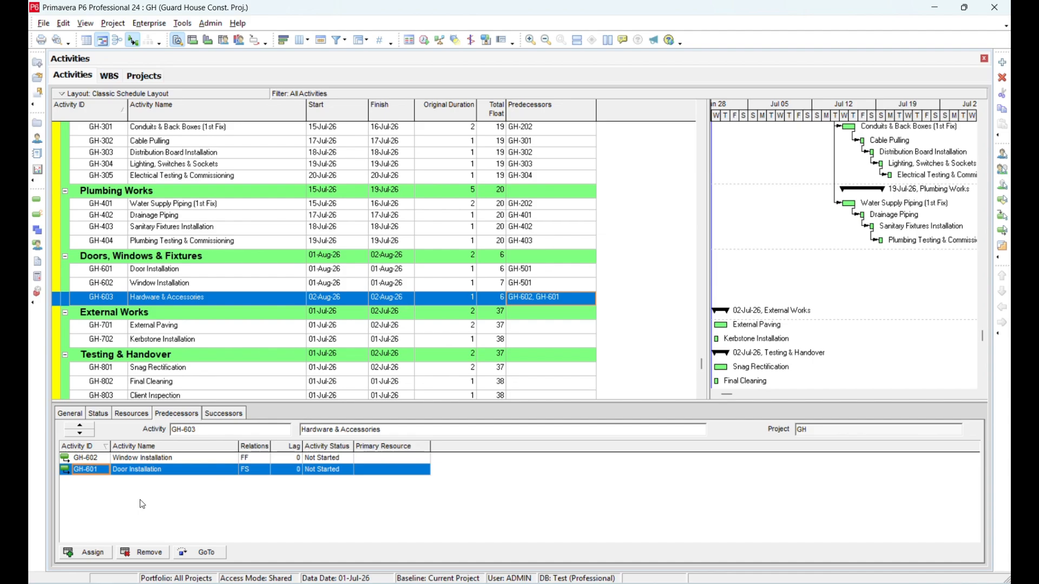
- Check the relationship type of Hardware & Accessories and the External Works activities in the Excel schedule
{"action": "key", "text": "alt+Tab"}
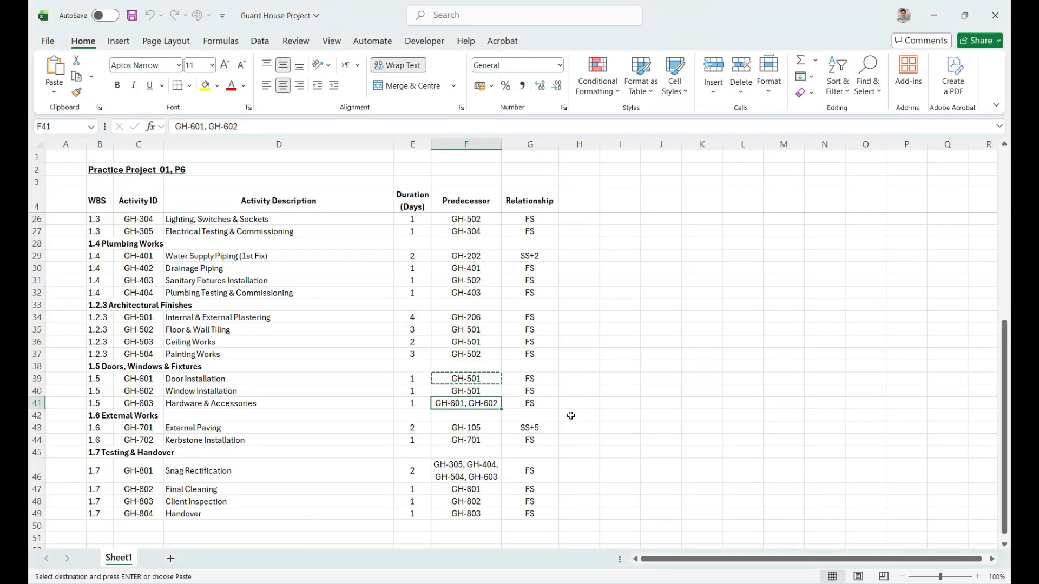
{"action": "left_click", "coordinate": [538, 404]}
{"action": "key", "text": "Escape"}
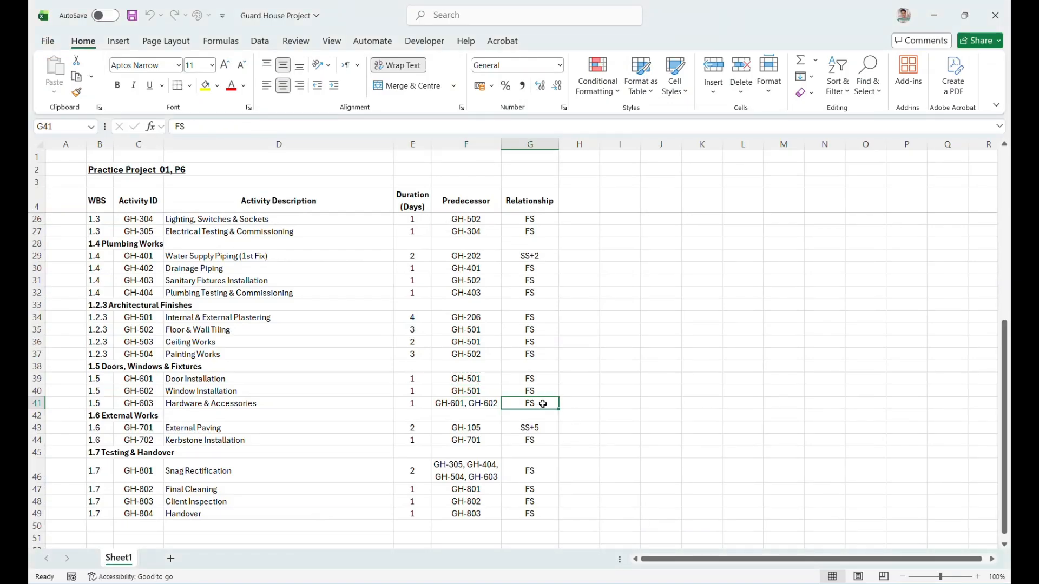
{"action": "left_click", "coordinate": [210, 427]}
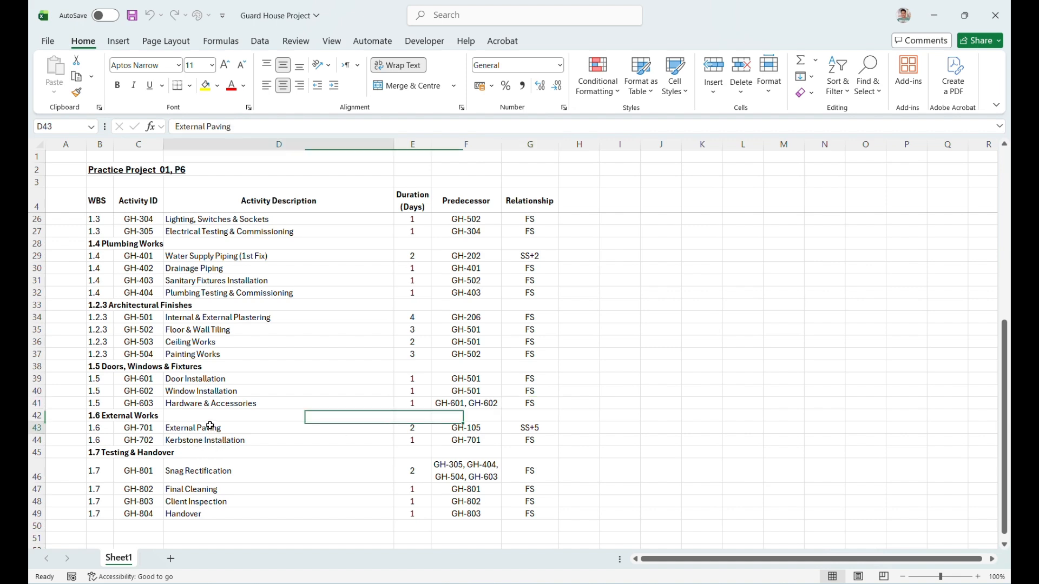
{"action": "left_click", "coordinate": [244, 443]}
- In Primavera P6, link External Paving (GH-701) and Kerbstone Installation (GH-702) in sequence
{"action": "key", "text": "alt+Tab"}
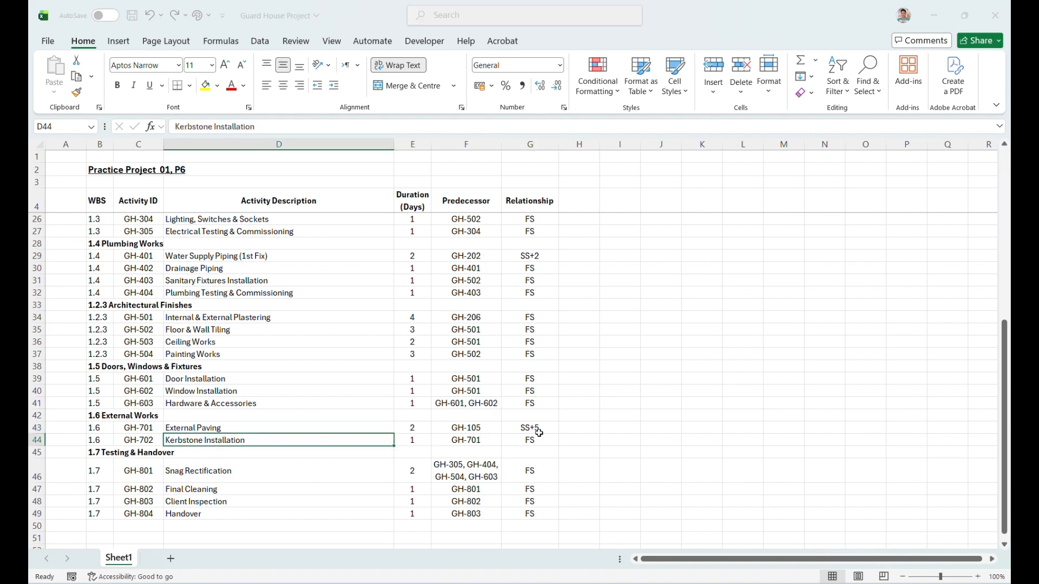
{"action": "left_click", "coordinate": [204, 328]}
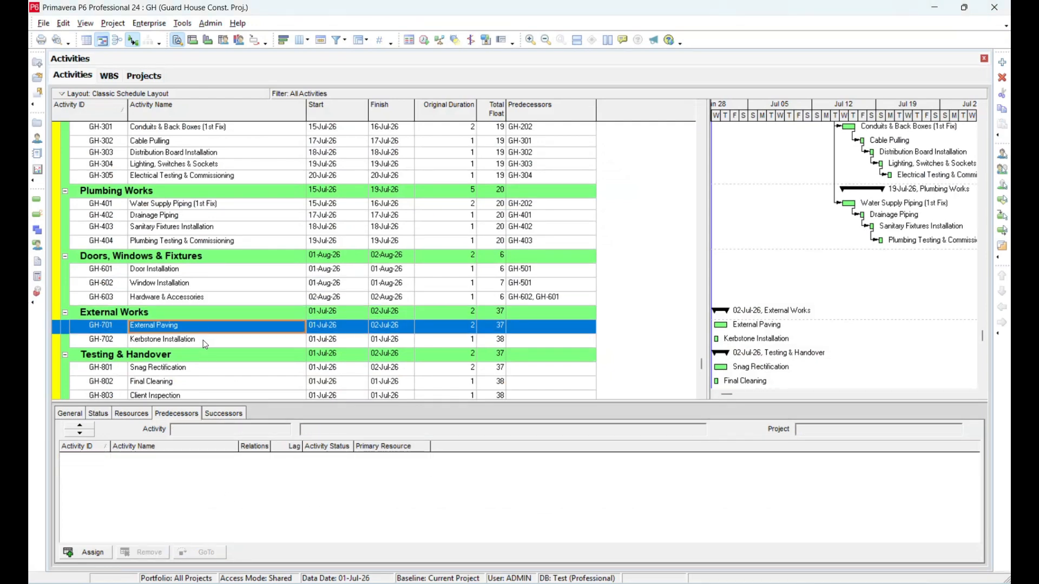
{"action": "left_click", "coordinate": [202, 340]}
{"action": "left_click", "coordinate": [187, 326], "text": "ctrl"}
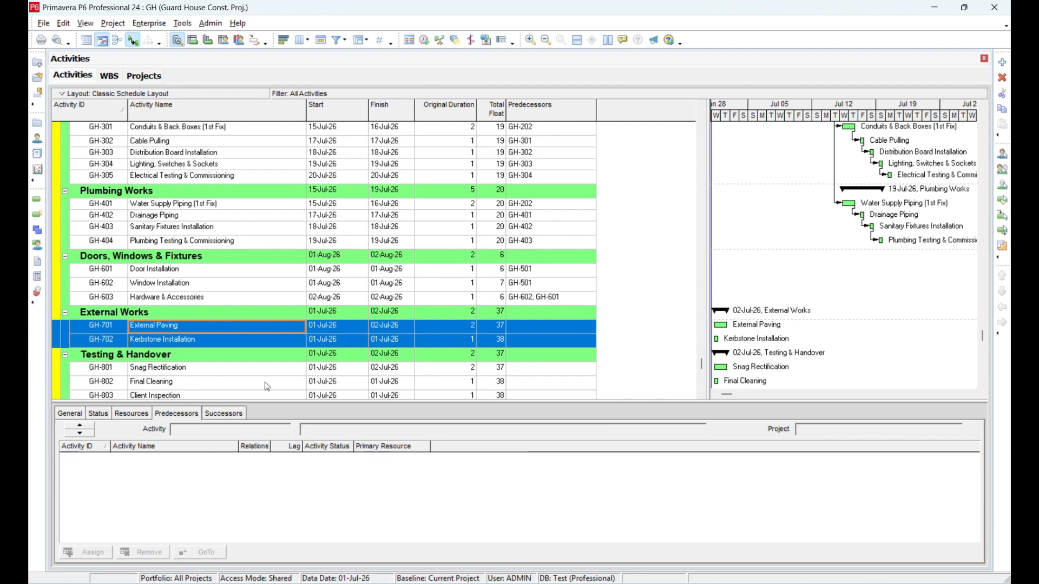
{"action": "right_click", "coordinate": [269, 322]}
{"action": "left_click", "coordinate": [319, 176]}
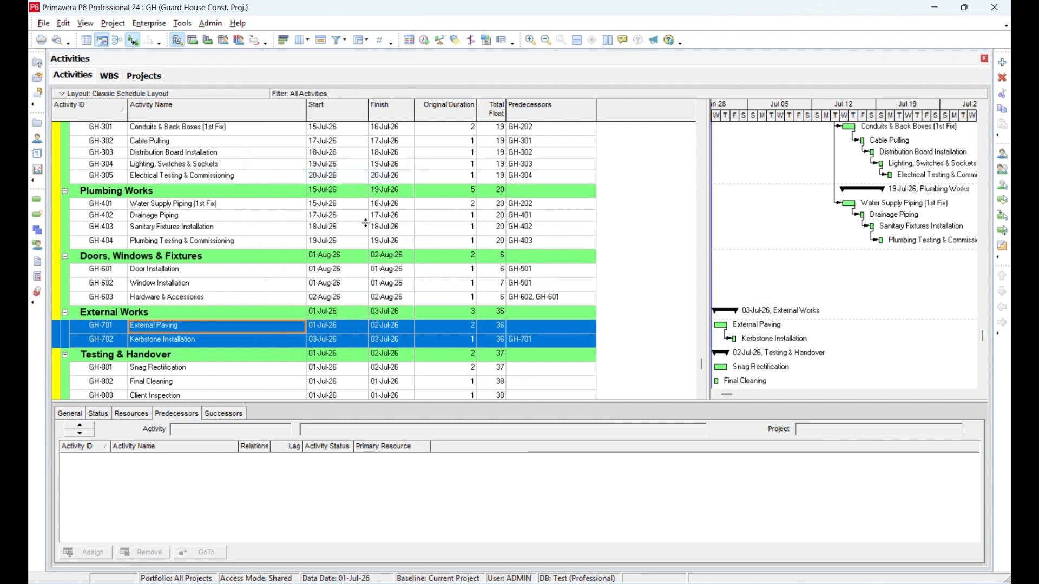
- Check the External Works predecessors in Primavera P6 and copy the predecessor ID GH-105 of External Paving (GH-701) from Excel
{"action": "left_click", "coordinate": [524, 329]}
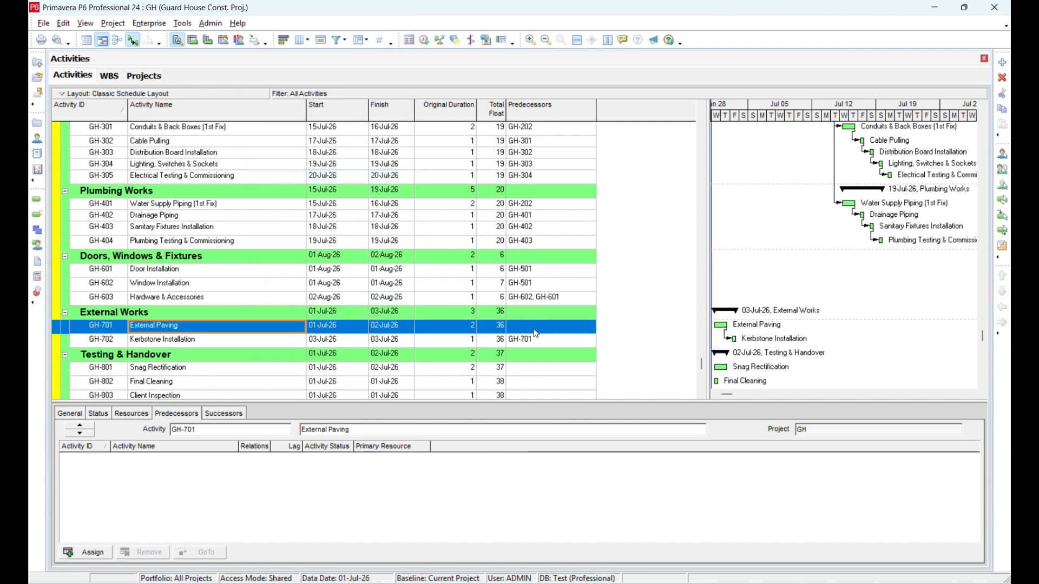
{"action": "left_click", "coordinate": [539, 339]}
{"action": "key", "text": "alt+Tab"}
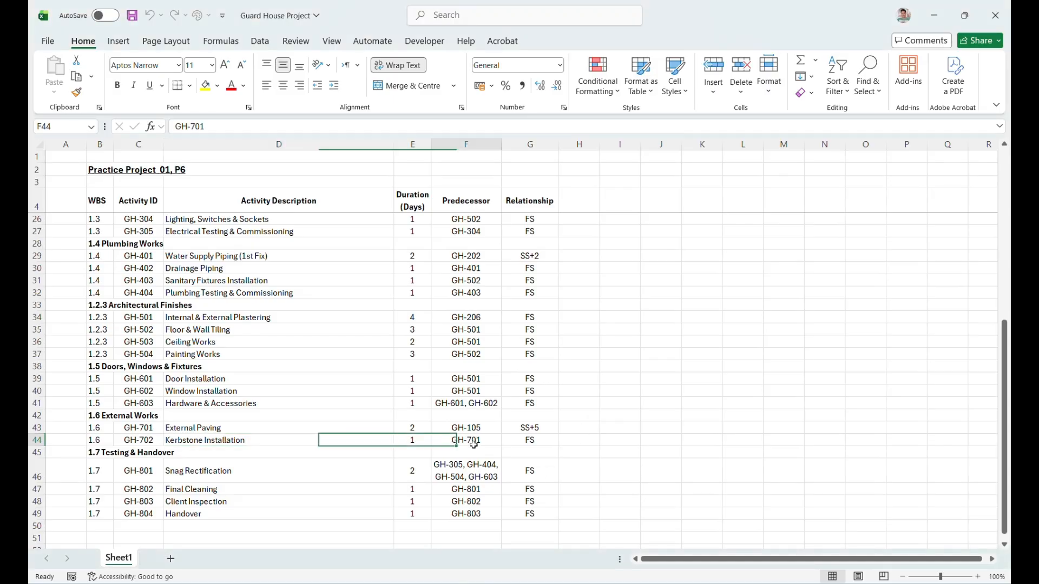
{"action": "left_click", "coordinate": [479, 429]}
{"action": "key", "text": "ctrl+c"}
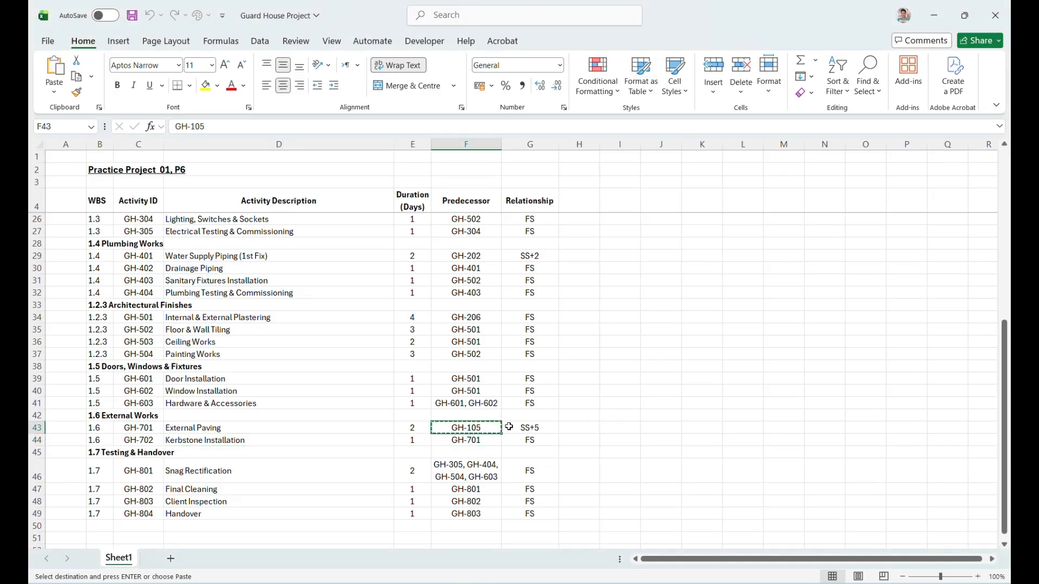
- In Primavera P6, assign Backfilling & Compaction (GH-105) as the predecessor of External Paving (GH-701)
{"action": "key", "text": "alt+Tab"}
{"action": "double_click", "coordinate": [548, 327]}
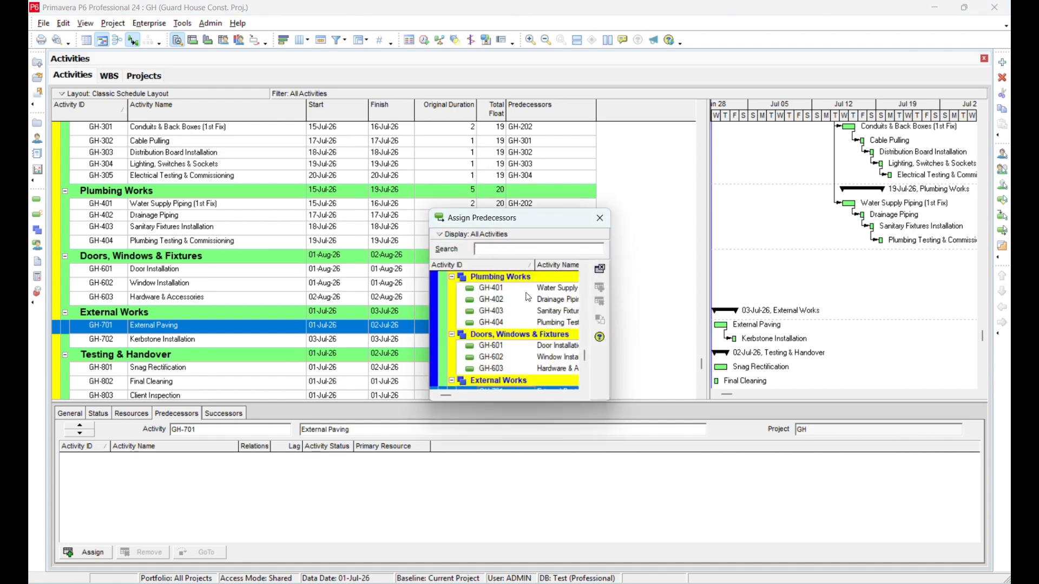
{"action": "key", "text": "ctrl+v"}
{"action": "left_click", "coordinate": [600, 287]}
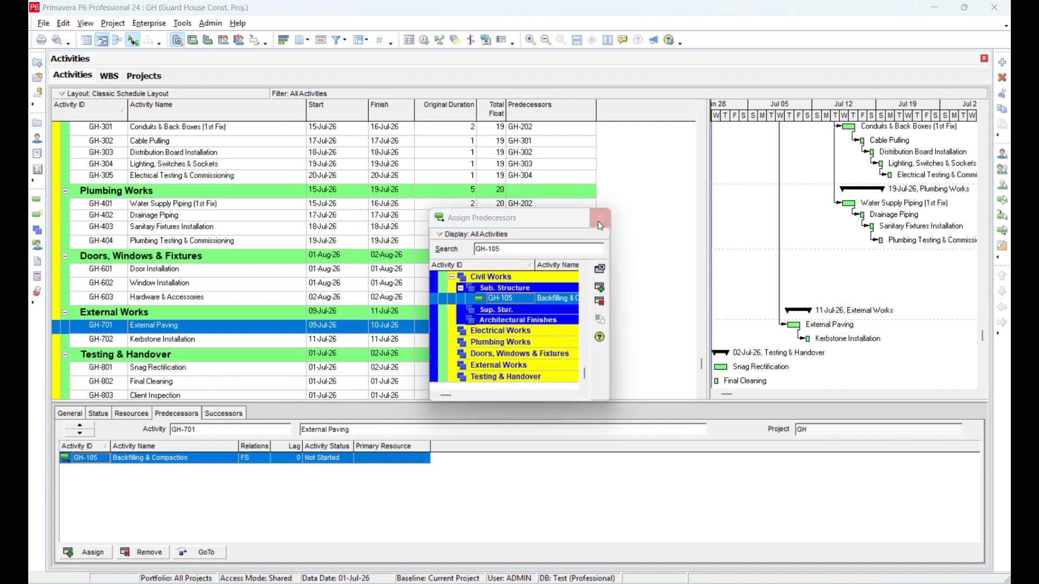
{"action": "left_click", "coordinate": [600, 218]}
- Check External Paving's relationship in Excel, then set its GH-105 predecessor link in Primavera P6 to a lag of 5 and type SS
{"action": "key", "text": "alt+Tab"}
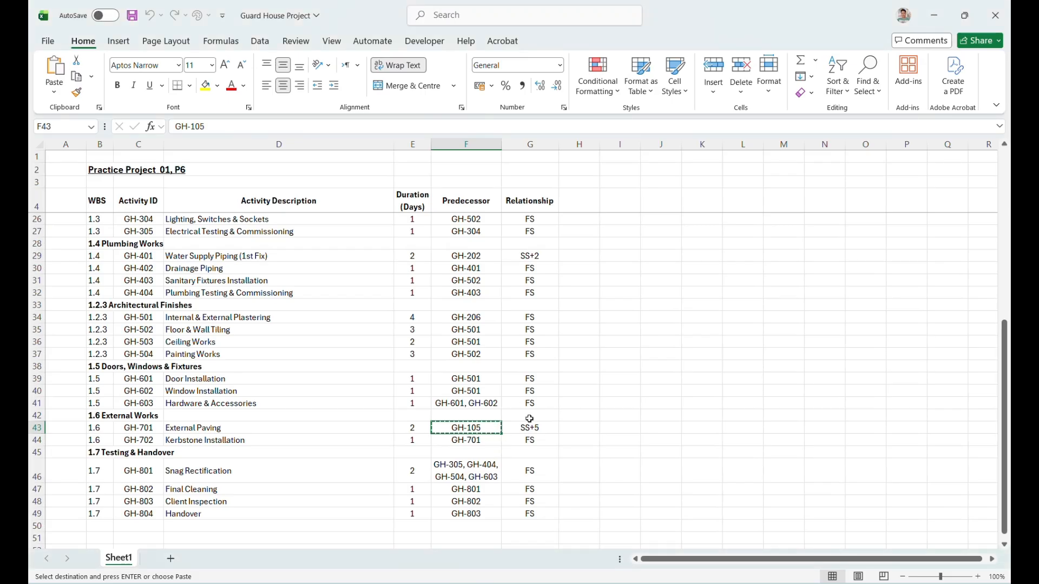
{"action": "left_click", "coordinate": [519, 421]}
{"action": "key", "text": "alt+Tab"}
{"action": "left_click", "coordinate": [288, 461]}
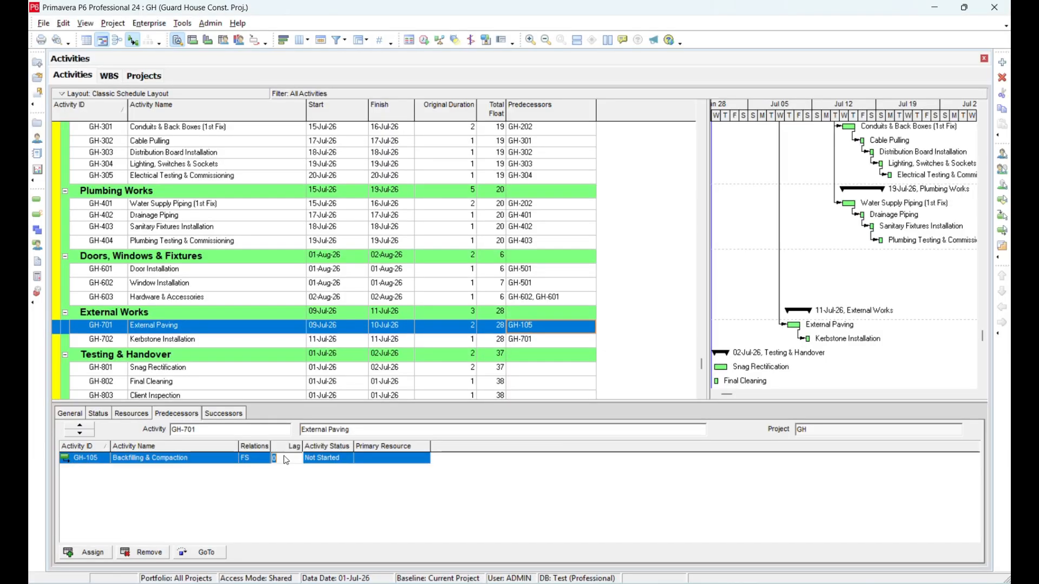
{"action": "left_click", "coordinate": [256, 458]}
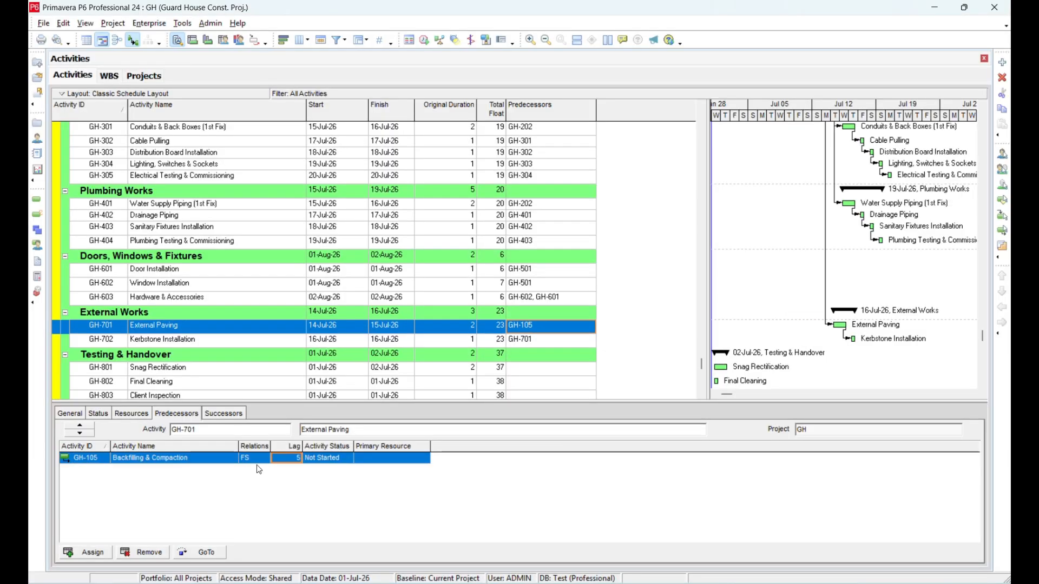
{"action": "left_click", "coordinate": [255, 460]}
{"action": "left_click", "coordinate": [254, 494]}
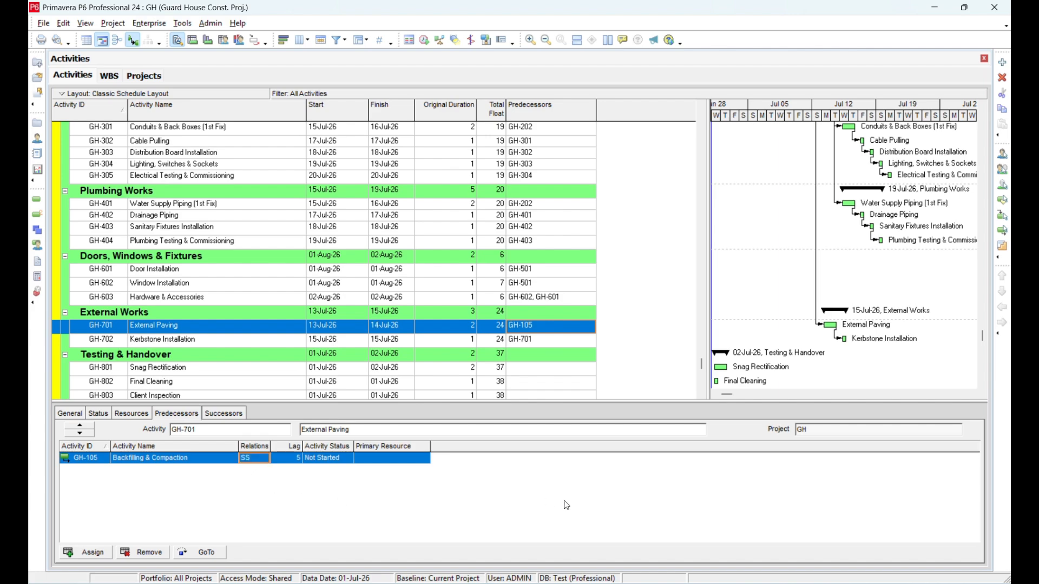
- Check the Testing & Handover predecessors in Excel and link Snag Rectification (GH-801) through Handover (GH-804) in sequence in Primavera P6
{"action": "scroll", "coordinate": [544, 324], "scroll_direction": "up", "scroll_amount": 10}
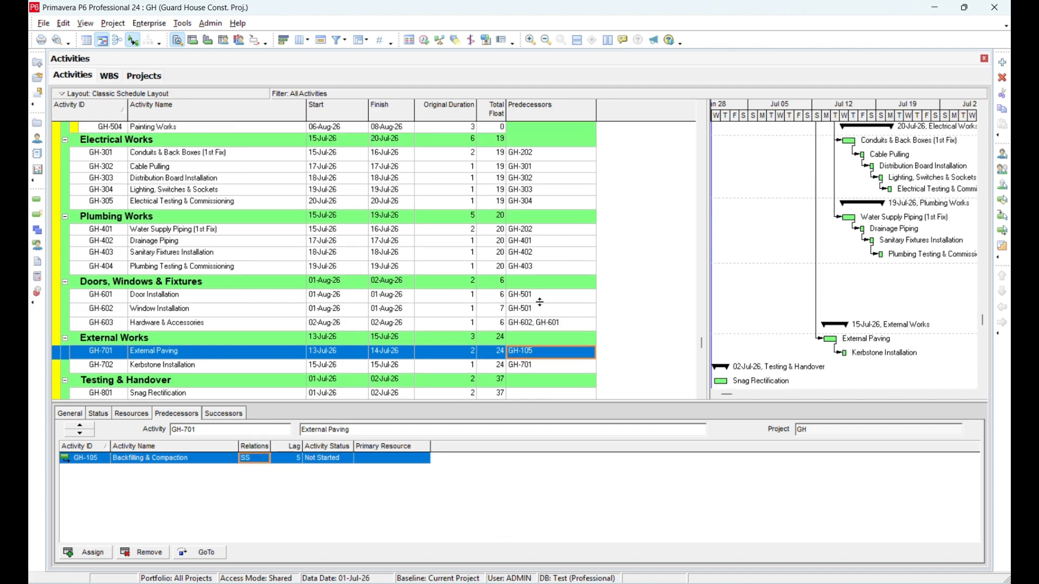
{"action": "scroll", "coordinate": [545, 306], "scroll_direction": "down", "scroll_amount": 10}
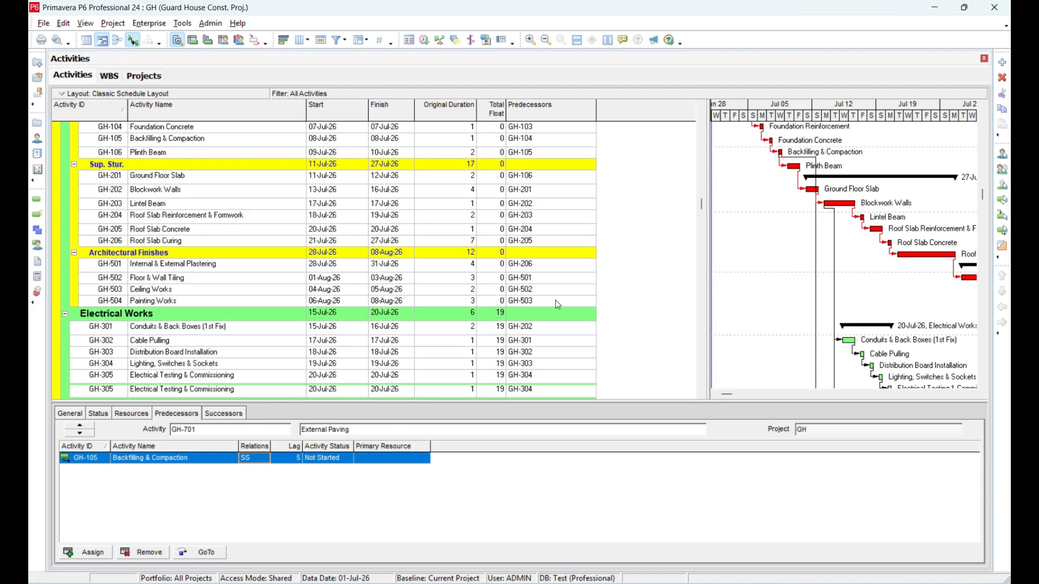
{"action": "left_click", "coordinate": [172, 344]}
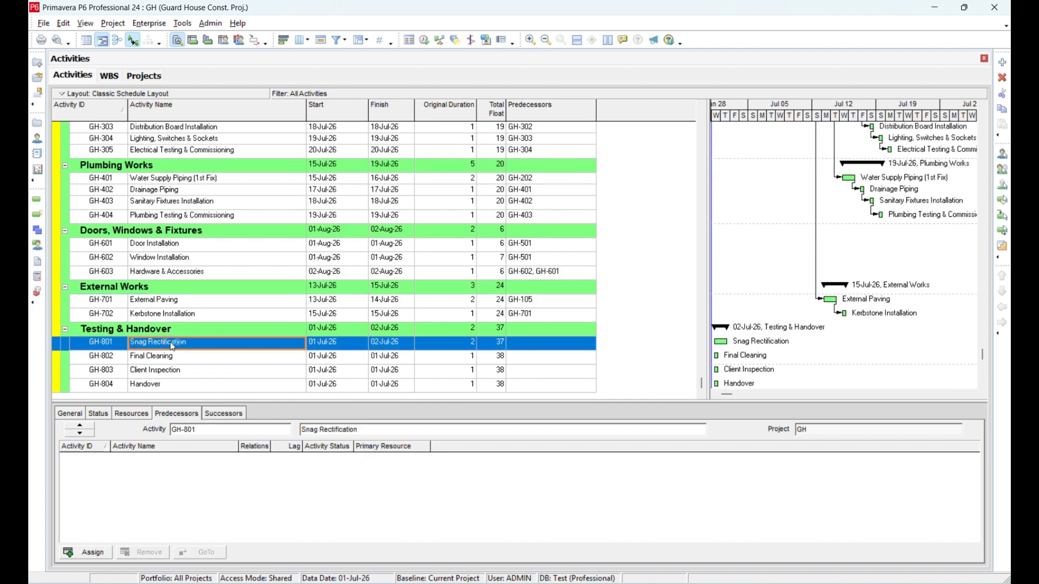
{"action": "key", "text": "alt+Tab"}
{"action": "scroll", "coordinate": [555, 343], "scroll_direction": "down", "scroll_amount": 3}
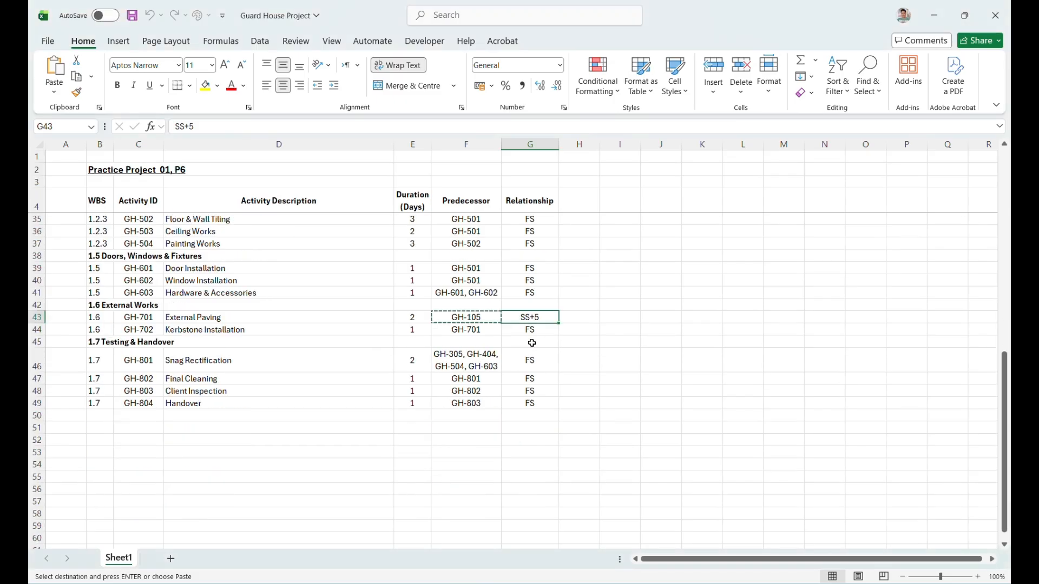
{"action": "left_click", "coordinate": [483, 380]}
{"action": "left_click", "coordinate": [480, 391]}
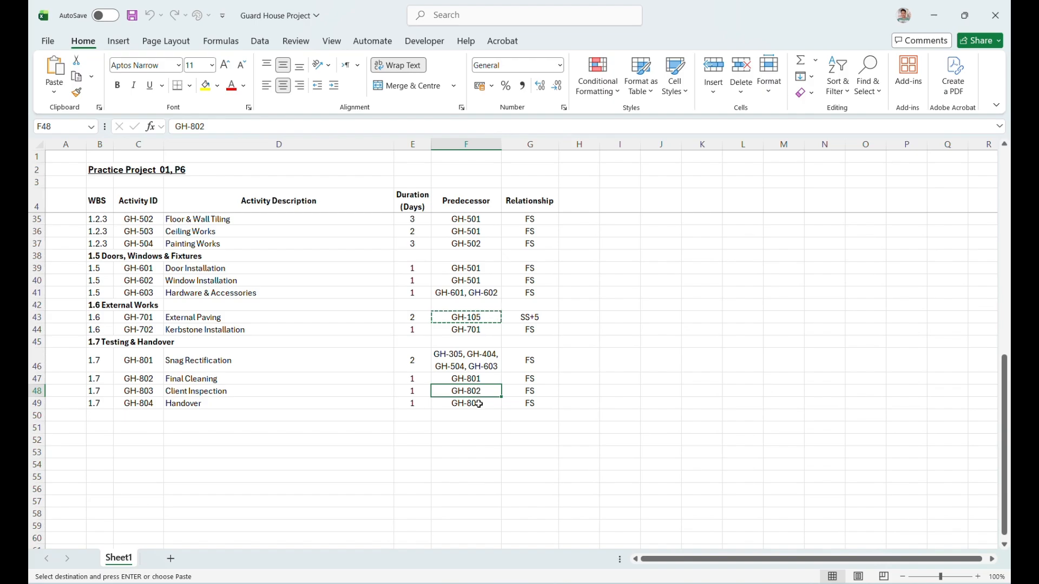
{"action": "left_click", "coordinate": [479, 403]}
{"action": "key", "text": "alt+Tab"}
{"action": "left_click", "coordinate": [204, 386], "text": "shift"}
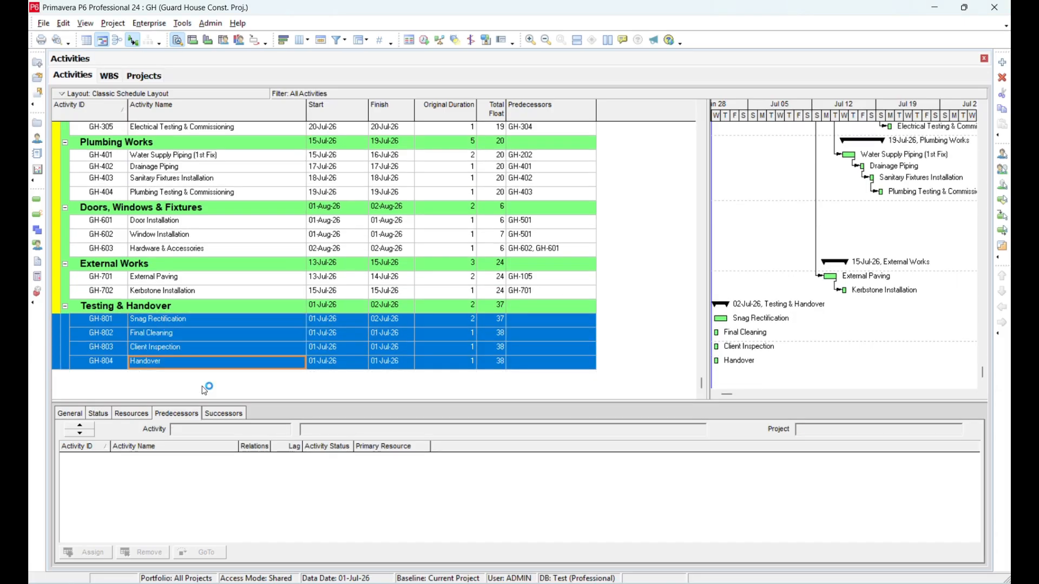
{"action": "right_click", "coordinate": [204, 385]}
{"action": "left_click", "coordinate": [264, 241]}
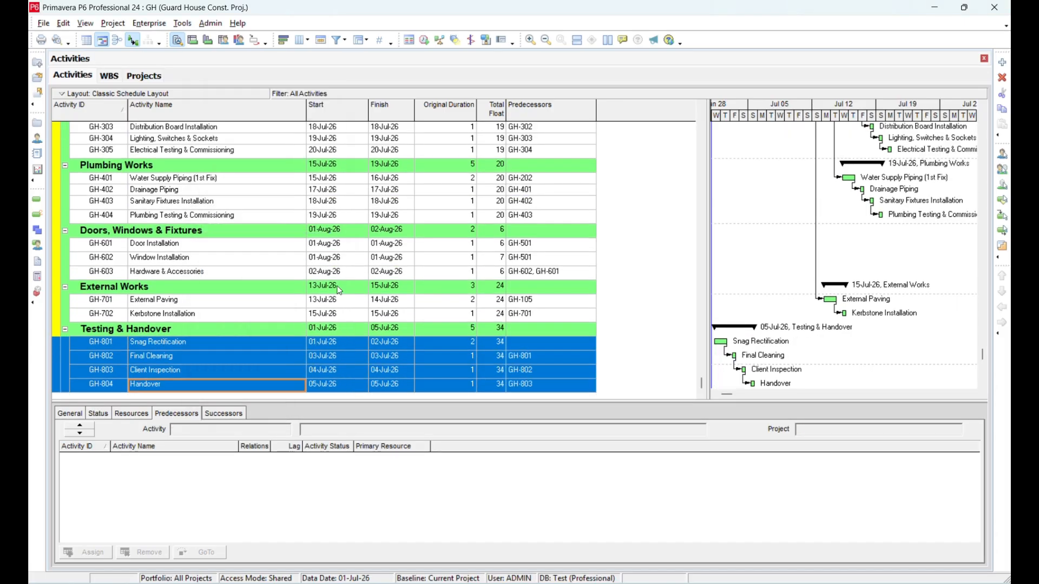
- Review the Testing & Handover links in Primavera P6 and the predecessor list of Snag Rectification (GH-801) in Excel
{"action": "left_click", "coordinate": [543, 355]}
{"action": "left_click", "coordinate": [539, 372]}
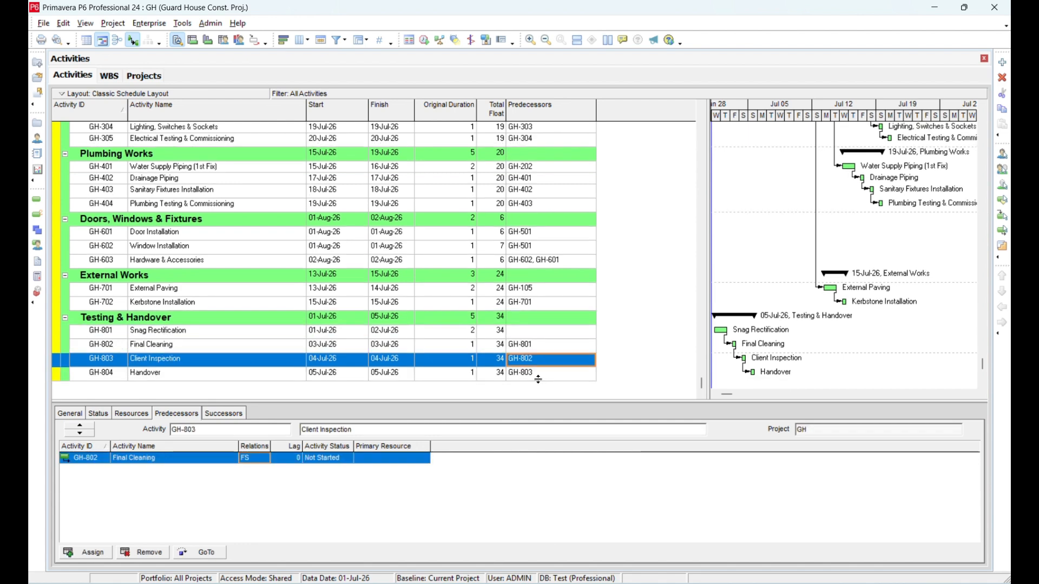
{"action": "left_click", "coordinate": [539, 373]}
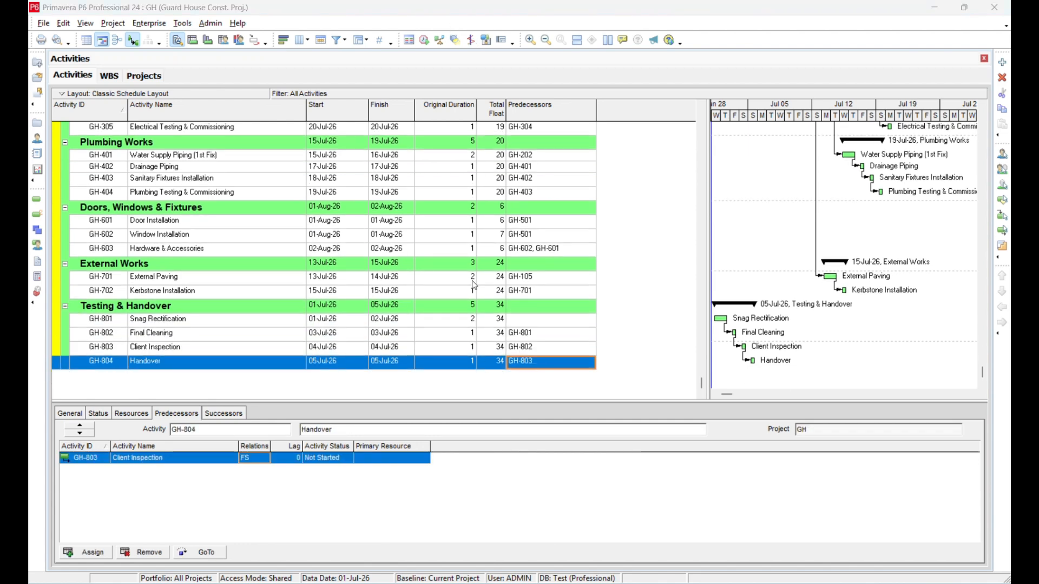
{"action": "left_click", "coordinate": [113, 320]}
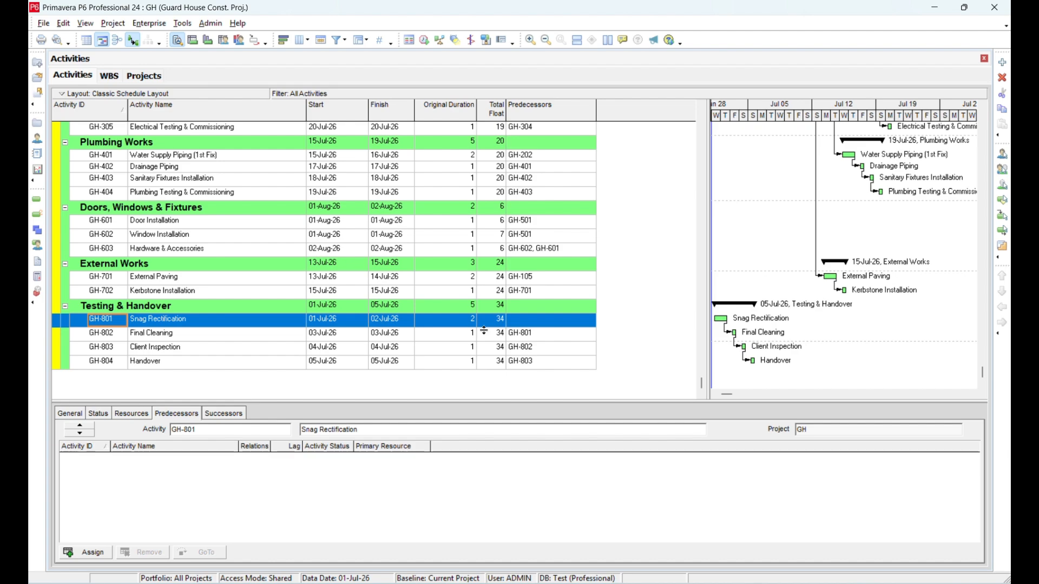
{"action": "left_click", "coordinate": [557, 323]}
{"action": "key", "text": "alt+Tab"}
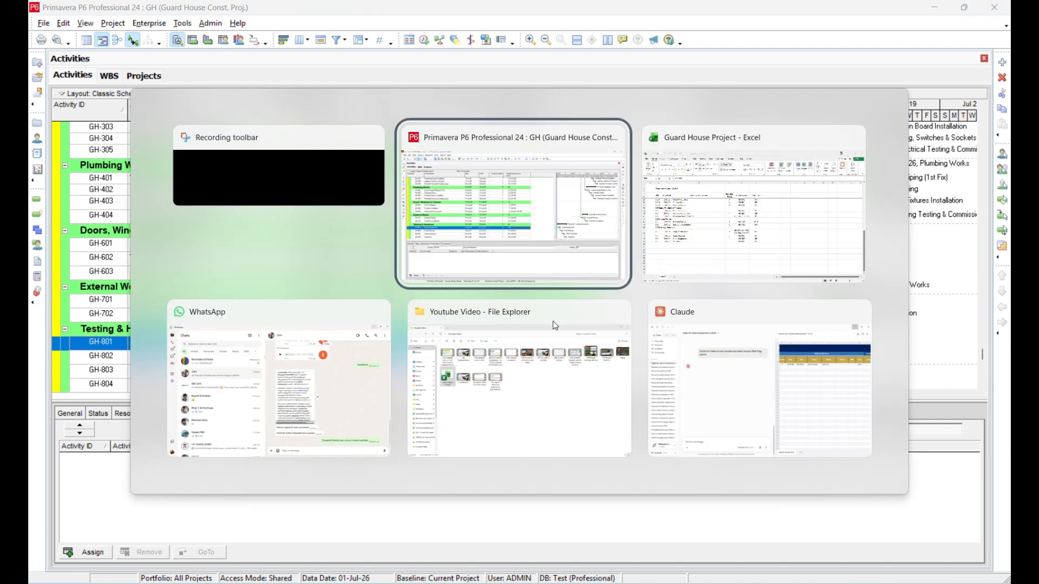
{"action": "key", "text": "alt+Tab"}
{"action": "key", "text": "alt+Tab"}
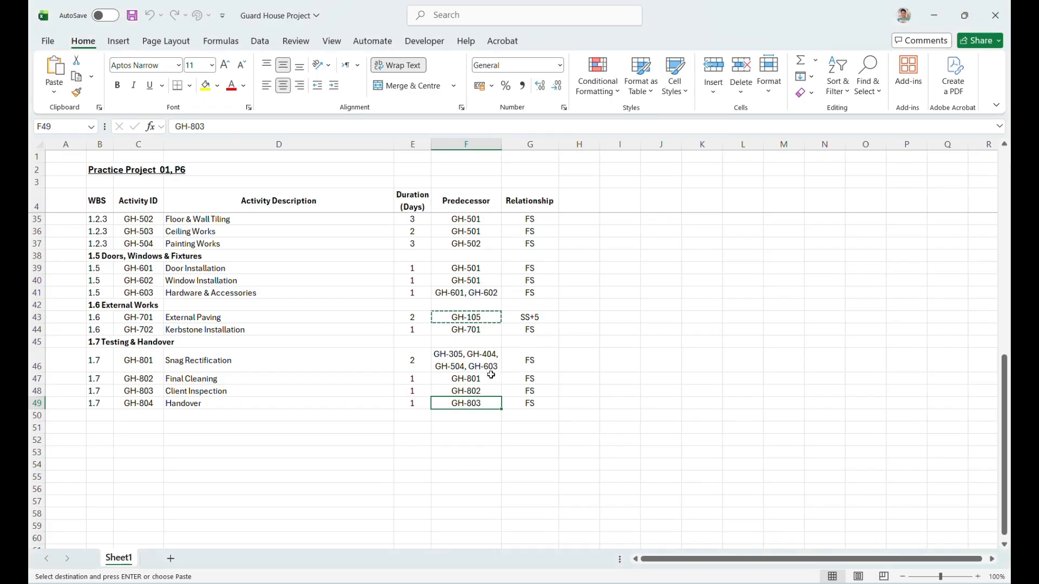
{"action": "left_click", "coordinate": [474, 367]}
{"action": "key", "text": "Escape"}
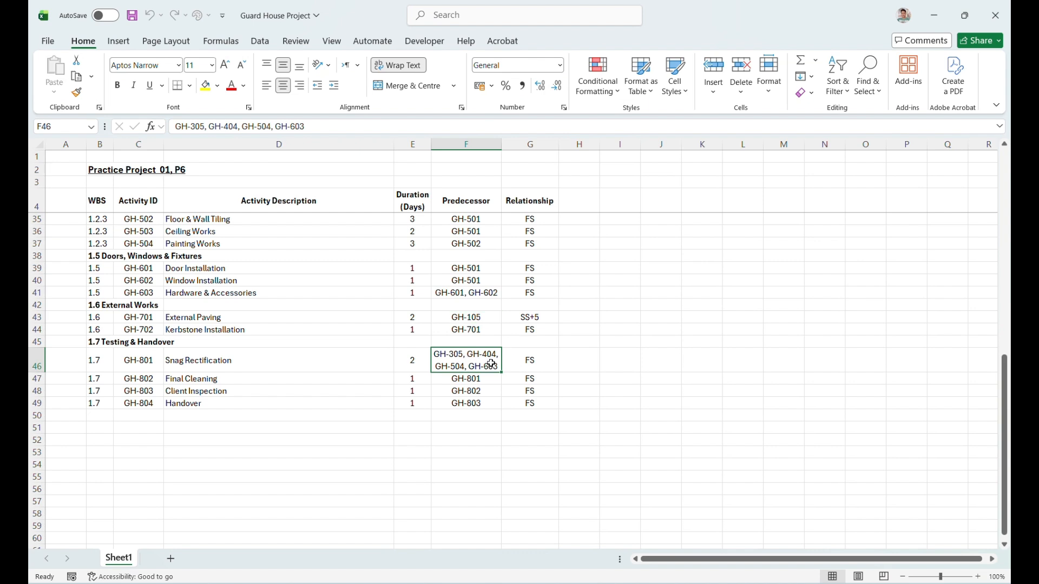
- In Primavera P6, assign Lighting, Switches & Sockets (GH-304) as a predecessor of Snag Rectification (GH-801)
{"action": "key", "text": "alt+Tab"}
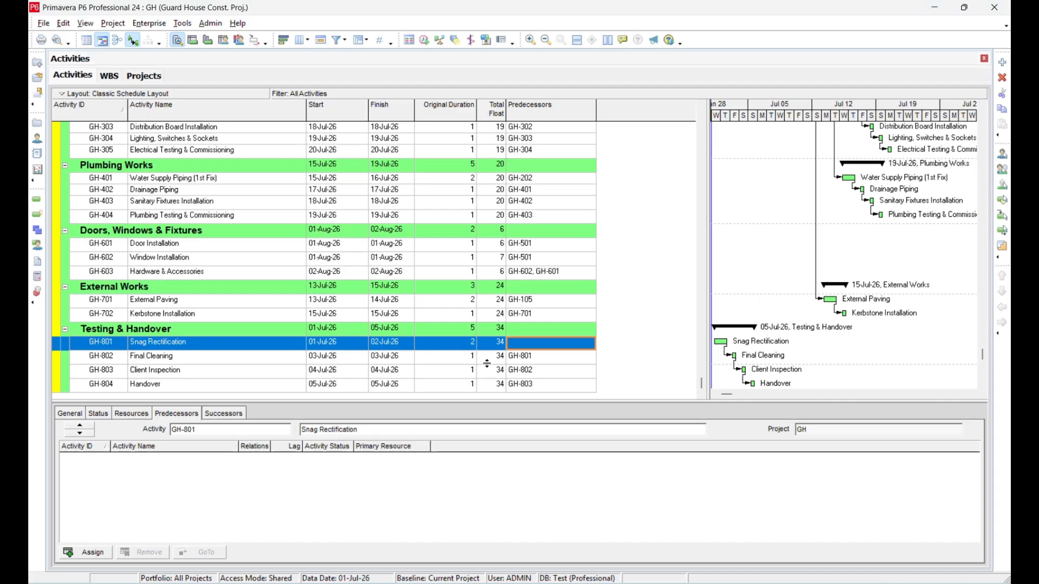
{"action": "double_click", "coordinate": [536, 346]}
{"action": "left_click", "coordinate": [599, 217]}
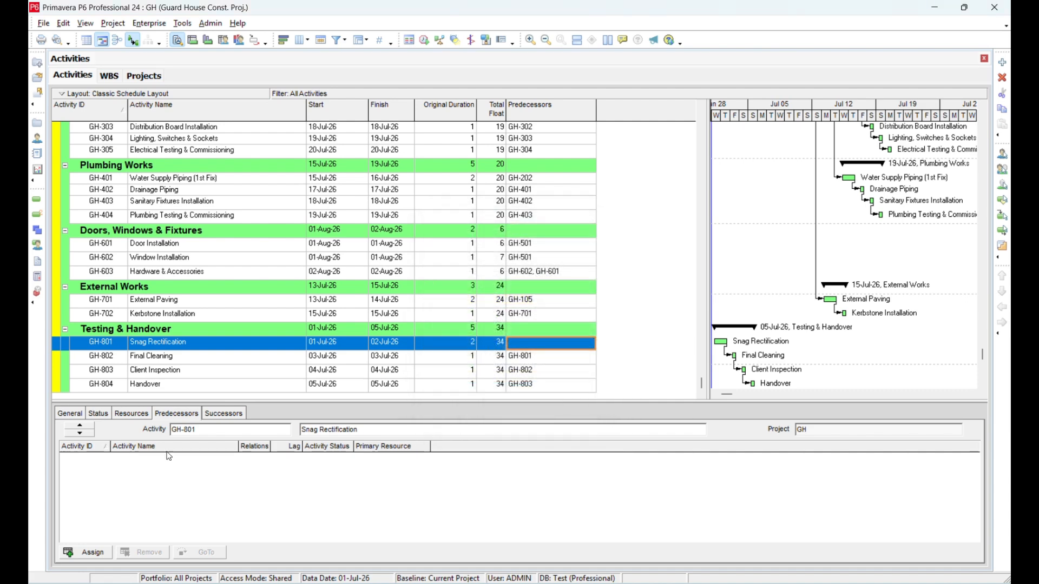
{"action": "left_click", "coordinate": [94, 553]}
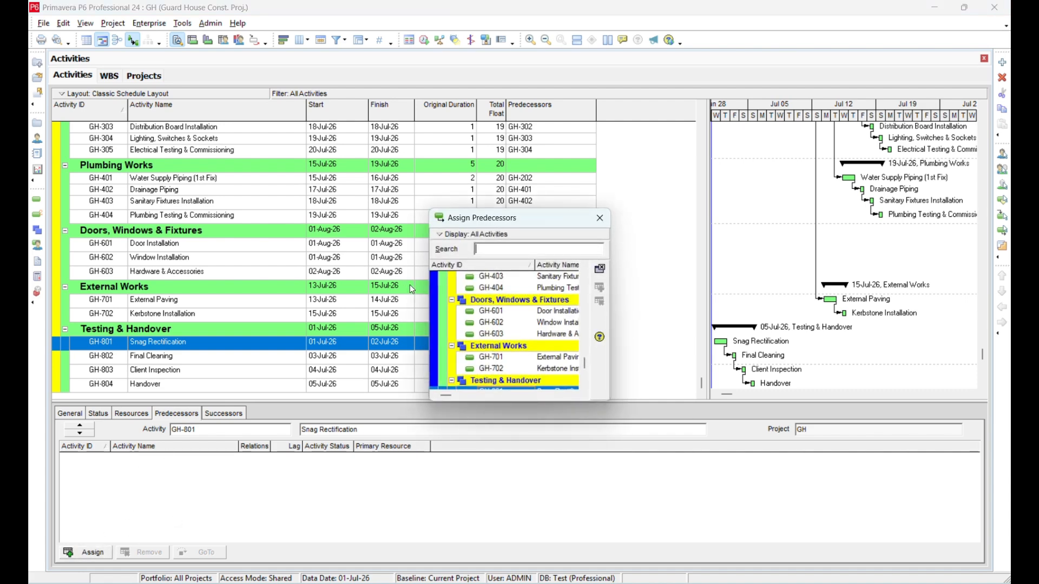
{"action": "type", "text": "304"}
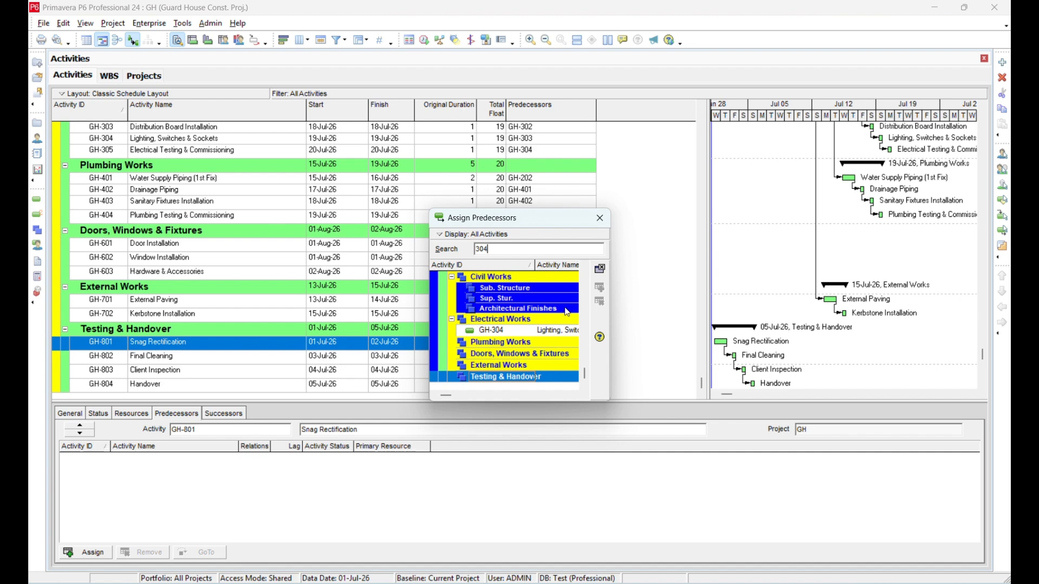
{"action": "left_click", "coordinate": [563, 332]}
{"action": "left_click", "coordinate": [599, 287]}
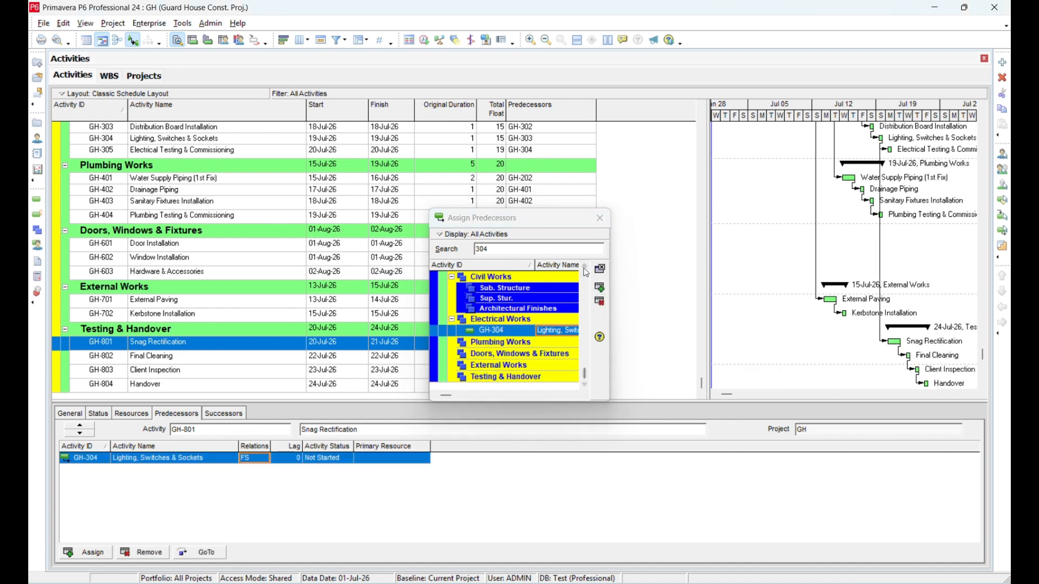
- Compare Snag Rectification's predecessors with the Excel schedule and remove its GH-304 relationship in Primavera P6
{"action": "key", "text": "alt+Tab"}
{"action": "left_click_drag", "start_coordinate": [566, 222], "coordinate": [734, 216]}
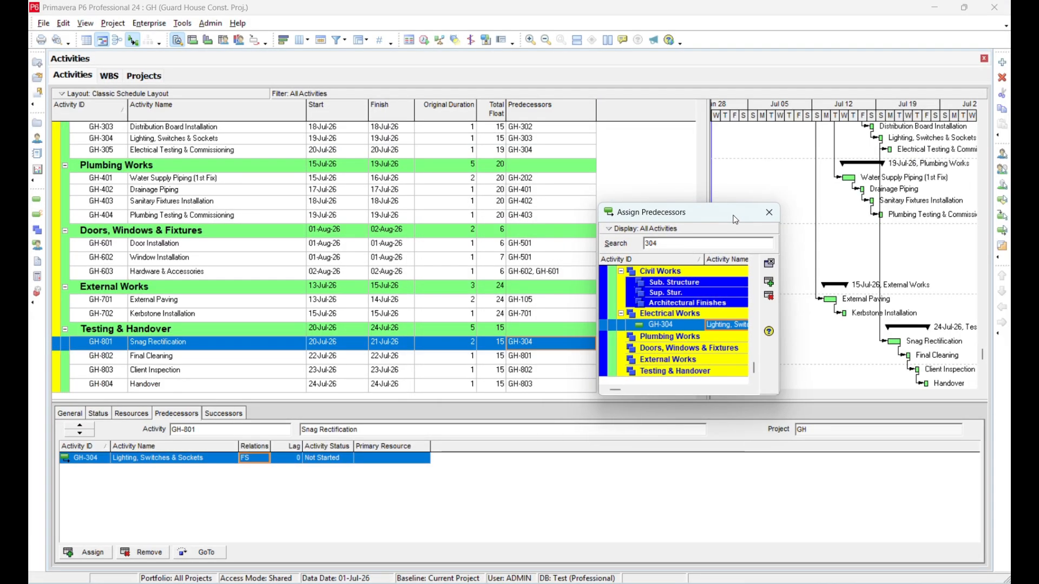
{"action": "key", "text": "alt+Tab"}
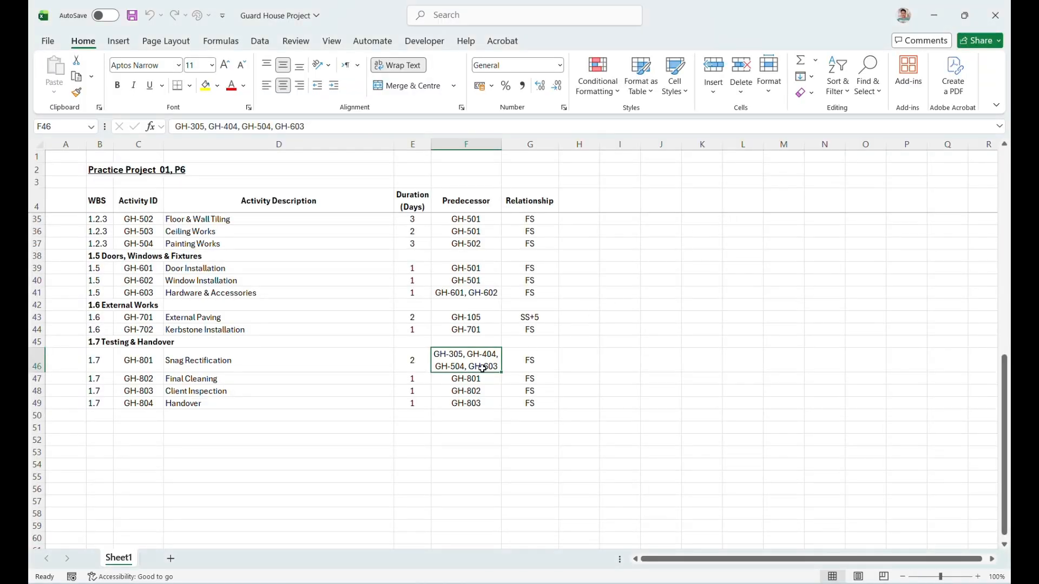
{"action": "key", "text": "alt+Tab"}
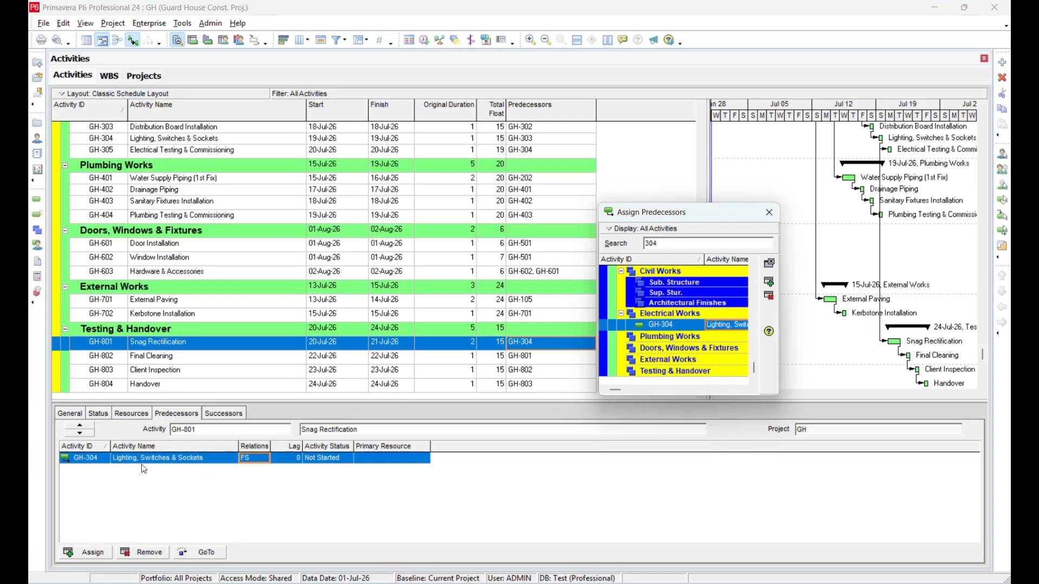
{"action": "left_click", "coordinate": [143, 553]}
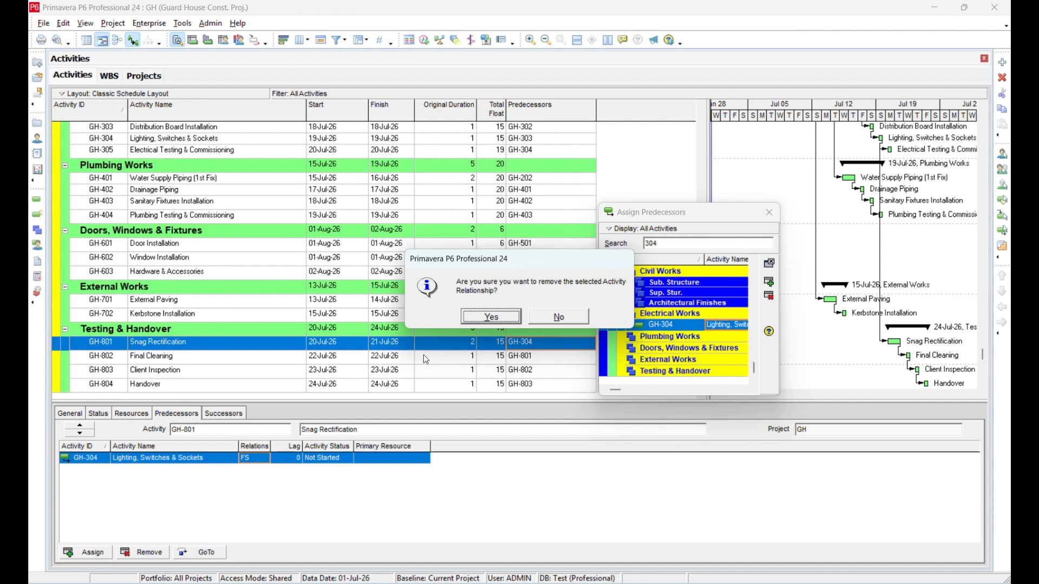
{"action": "left_click", "coordinate": [483, 317]}
- Find activity 305 and assign Electrical Testing & Commissioning (GH-305) as a predecessor of Snag Rectification (GH-801)
{"action": "key", "text": "alt+Tab"}
{"action": "key", "text": "alt+Tab"}
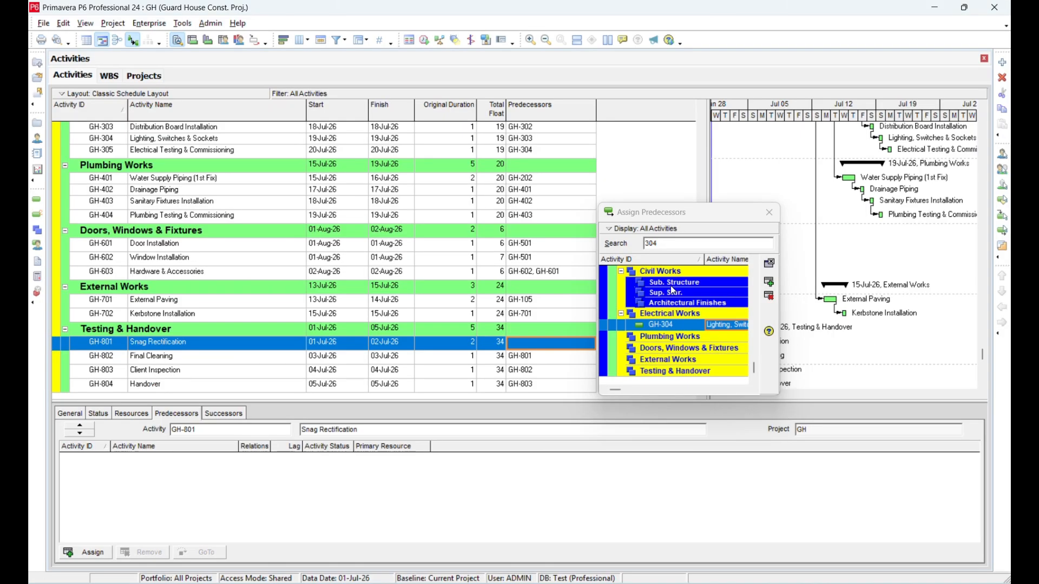
{"action": "key", "text": "BackSpace"}
{"action": "type", "text": "5"}
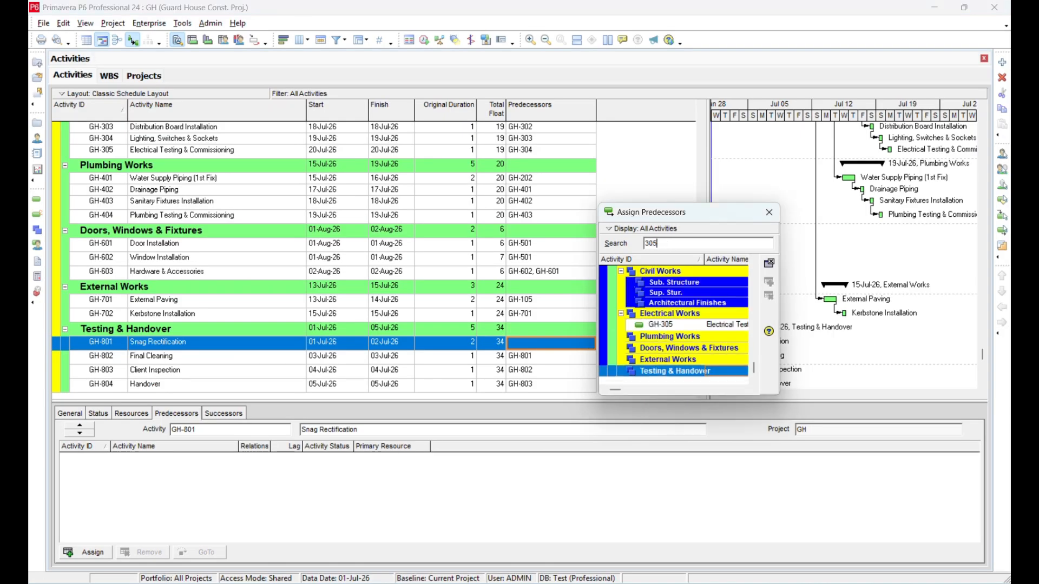
{"action": "left_click", "coordinate": [698, 325]}
{"action": "double_click", "coordinate": [665, 323]}
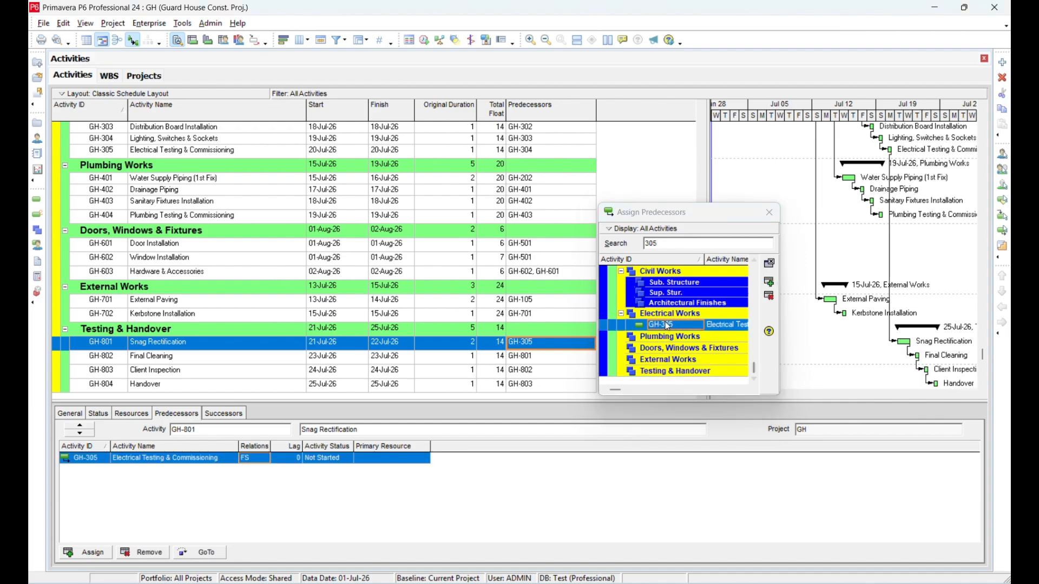
- Check the Excel schedule and add Plumbing Testing & Commissioning (GH-404) as a predecessor of Snag Rectification (GH-801)
{"action": "key", "text": "alt+Tab"}
{"action": "key", "text": "alt+Tab"}
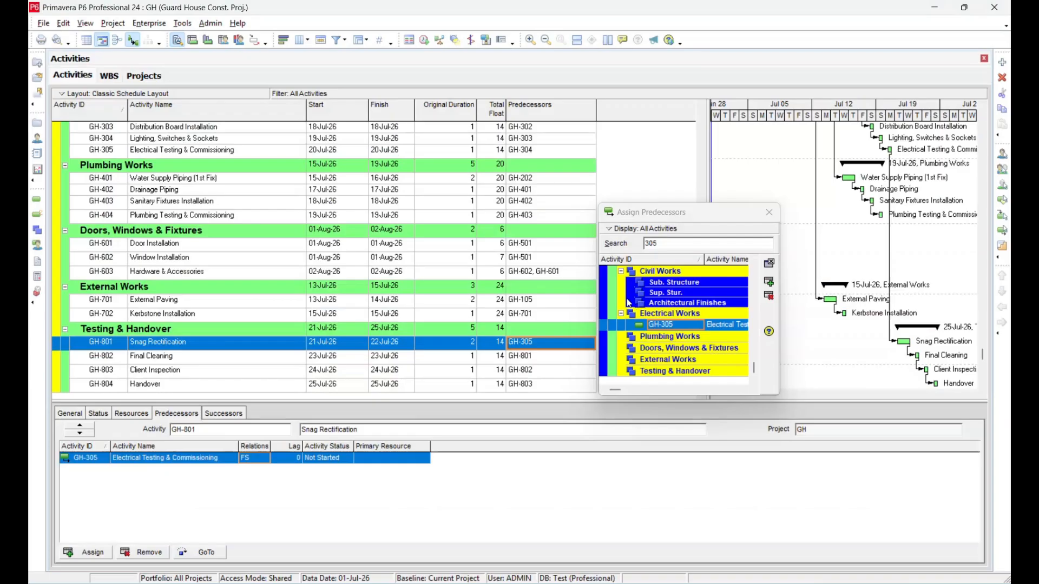
{"action": "double_click", "coordinate": [673, 243]}
{"action": "type", "text": "404"}
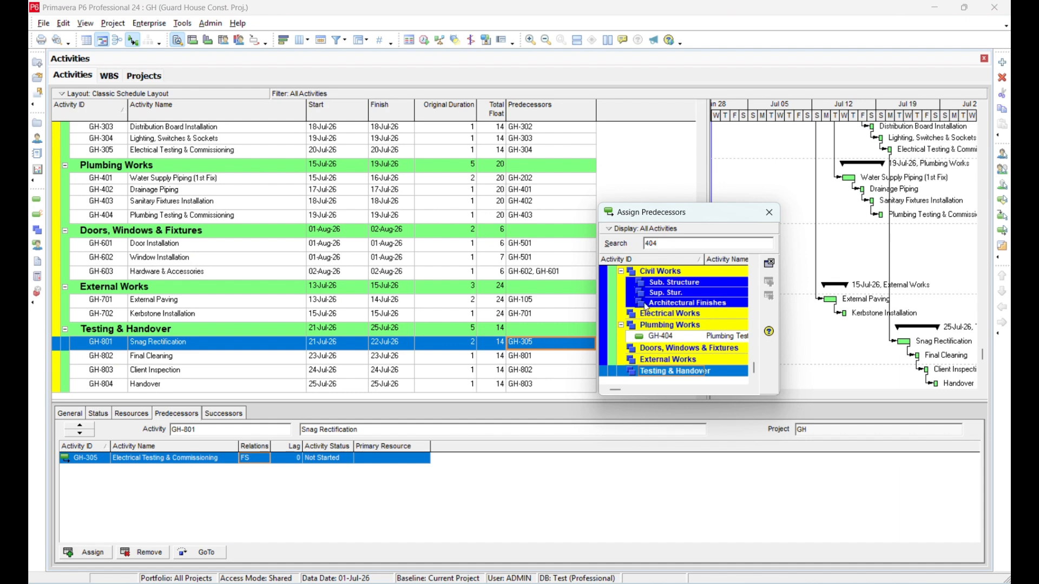
{"action": "left_click", "coordinate": [673, 337]}
{"action": "left_click", "coordinate": [774, 282]}
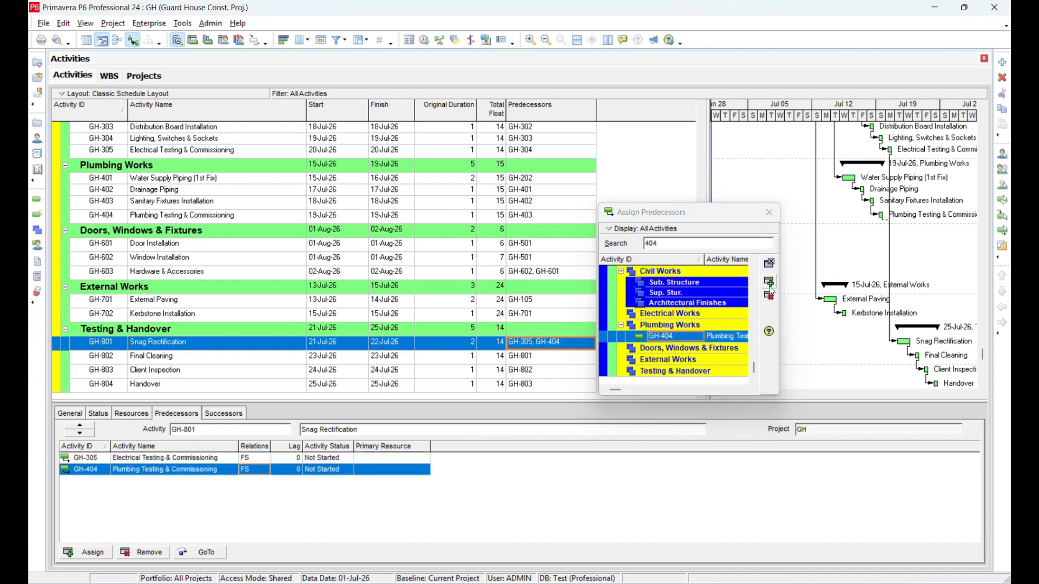
- Check the Excel schedule and assign Painting Works (GH-504) as a predecessor of Snag Rectification (GH-801)
{"action": "key", "text": "alt+Tab"}
{"action": "key", "text": "alt+Tab"}
{"action": "left_click_drag", "start_coordinate": [664, 244], "coordinate": [634, 244]}
{"action": "type", "text": "504"}
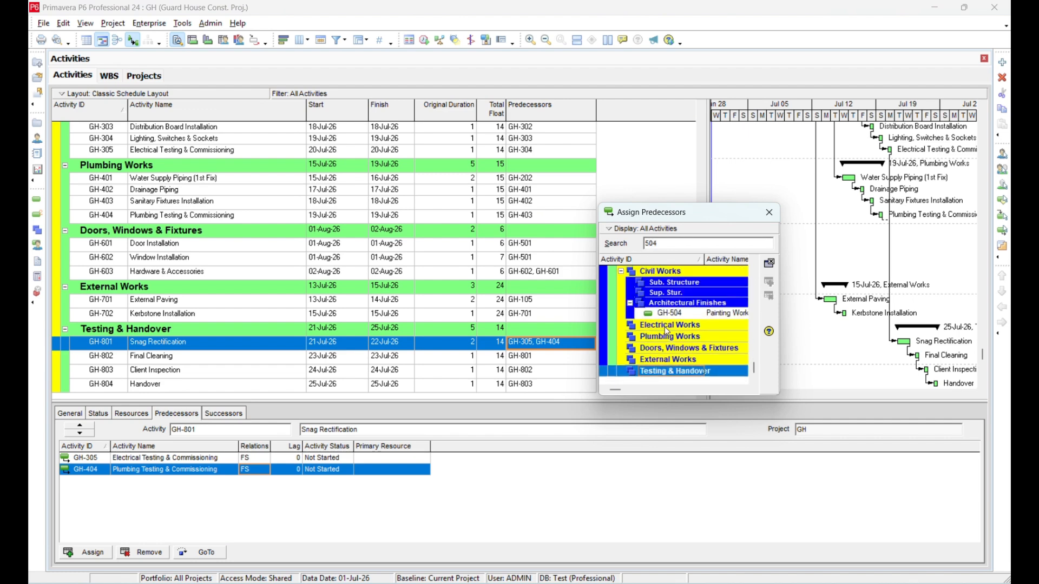
{"action": "left_click", "coordinate": [677, 316]}
{"action": "left_click", "coordinate": [768, 282]}
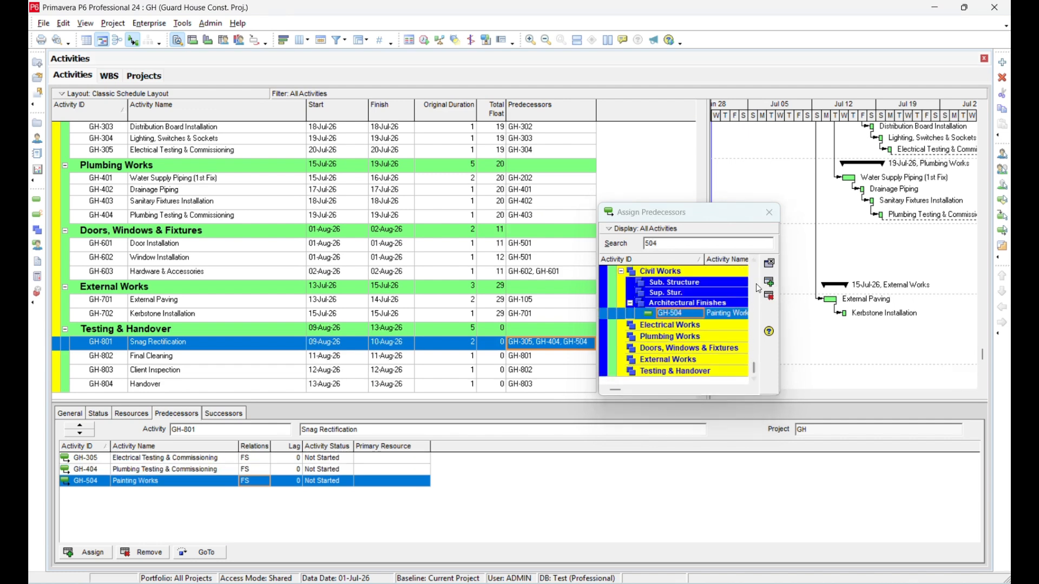
- Check the Excel schedule, add Hardware & Accessories (GH-603) as a predecessor of Snag Rectification (GH-801), and close the predecessor assignment
{"action": "key", "text": "alt+Tab"}
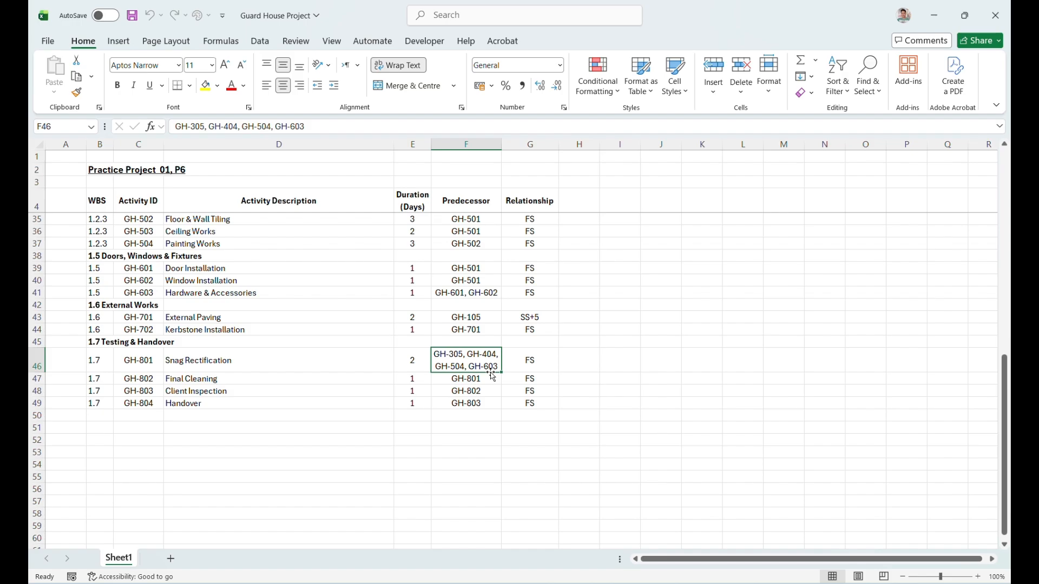
{"action": "key", "text": "alt+Tab"}
{"action": "left_click_drag", "start_coordinate": [676, 242], "coordinate": [605, 253]}
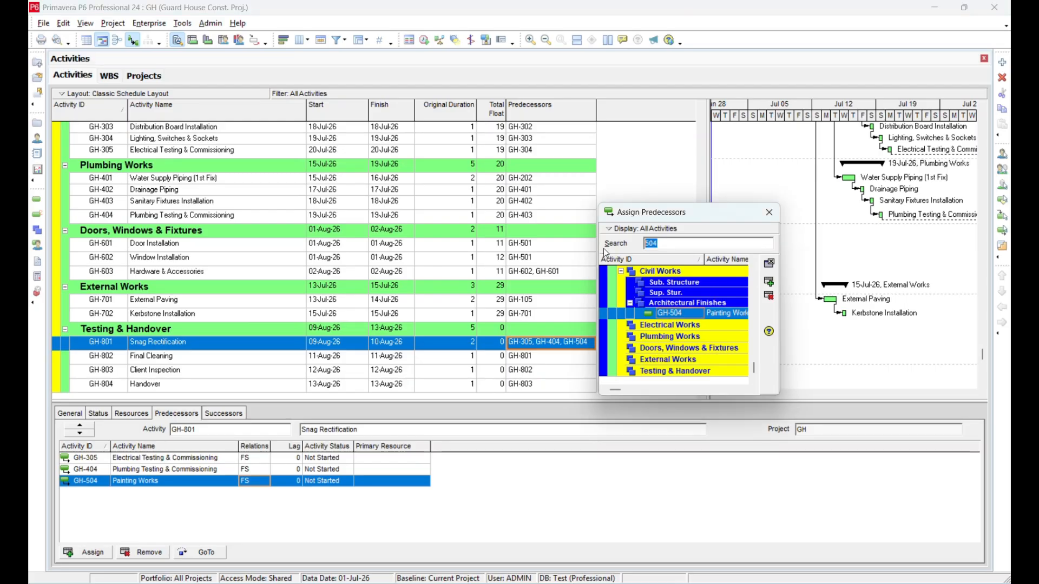
{"action": "type", "text": "603"}
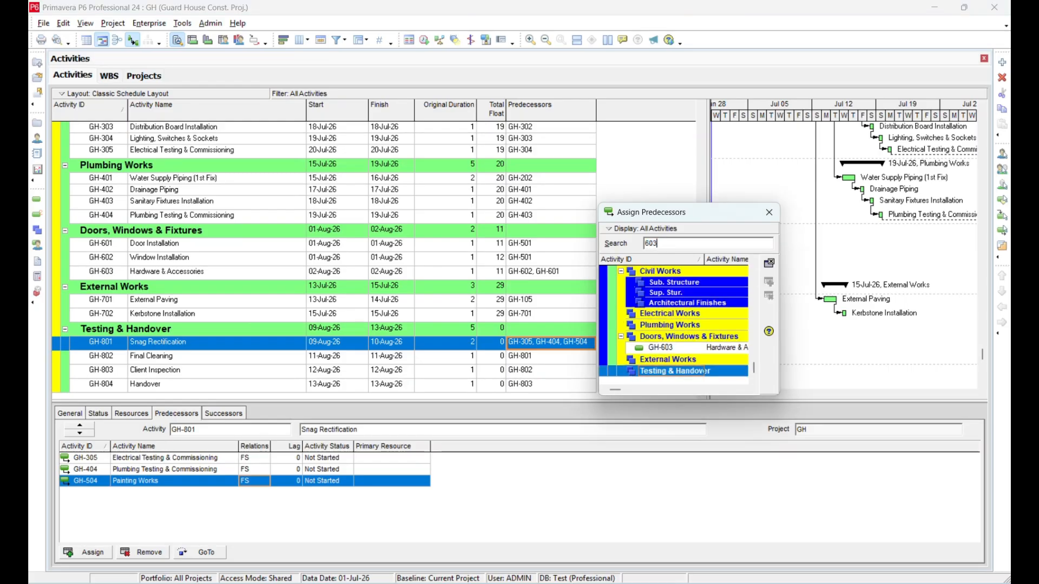
{"action": "left_click", "coordinate": [729, 349]}
{"action": "left_click", "coordinate": [769, 282]}
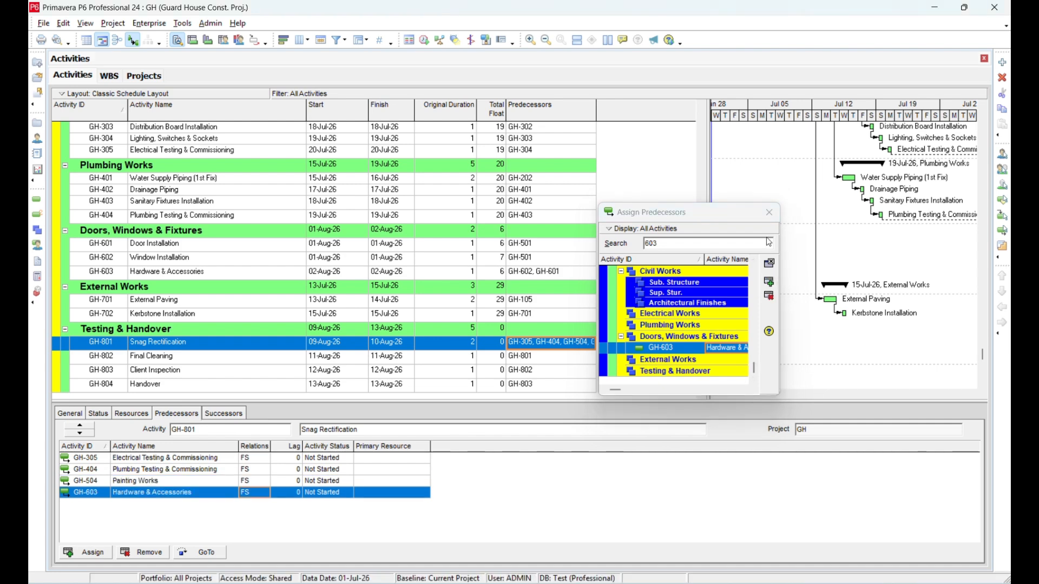
{"action": "left_click", "coordinate": [768, 213]}
- Review the predecessors assigned throughout the activity table and narrow the Predecessors column
{"action": "scroll", "coordinate": [563, 356], "scroll_direction": "up", "scroll_amount": 12}
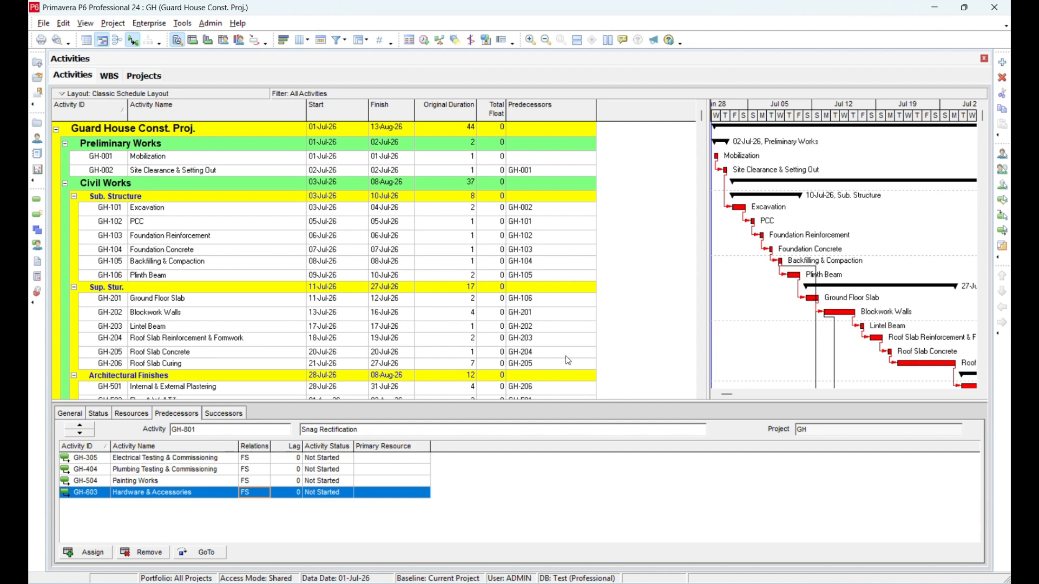
{"action": "scroll", "coordinate": [617, 211], "scroll_direction": "down", "scroll_amount": 12}
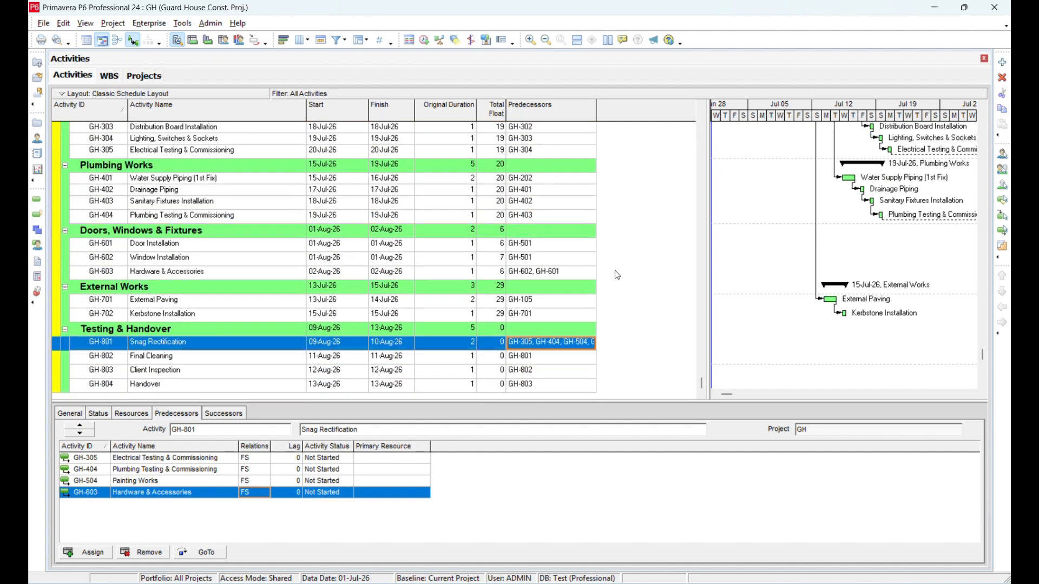
{"action": "scroll", "coordinate": [616, 275], "scroll_direction": "up", "scroll_amount": 12}
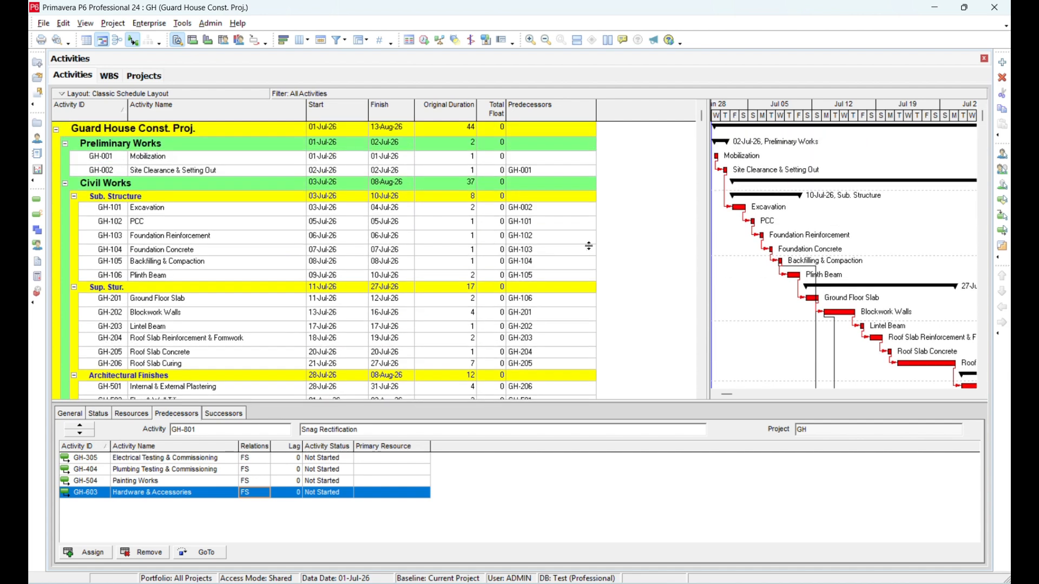
{"action": "left_click", "coordinate": [547, 172]}
{"action": "scroll", "coordinate": [552, 292], "scroll_direction": "down", "scroll_amount": 2}
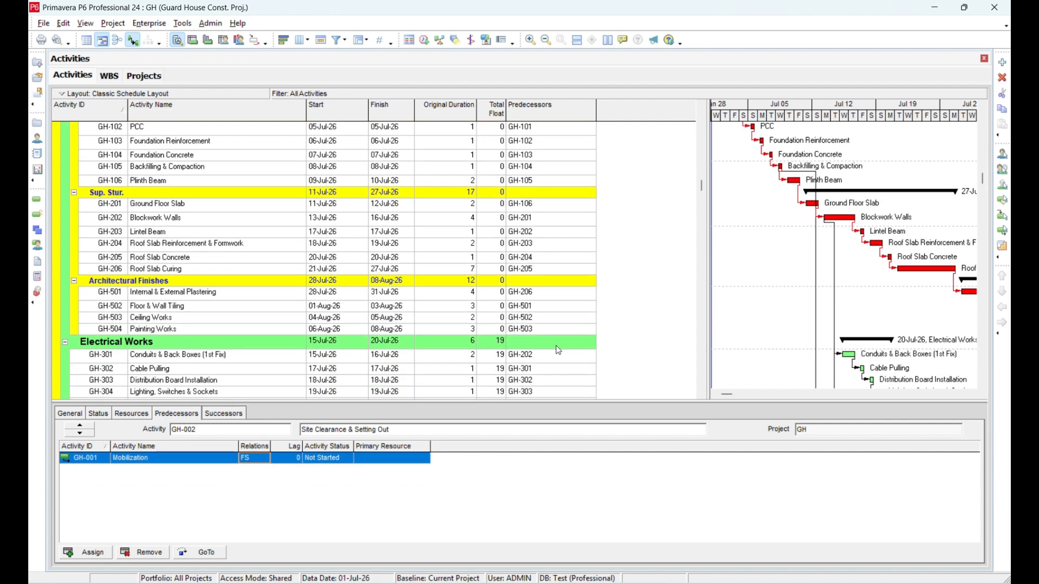
{"action": "scroll", "coordinate": [584, 330], "scroll_direction": "up", "scroll_amount": 2}
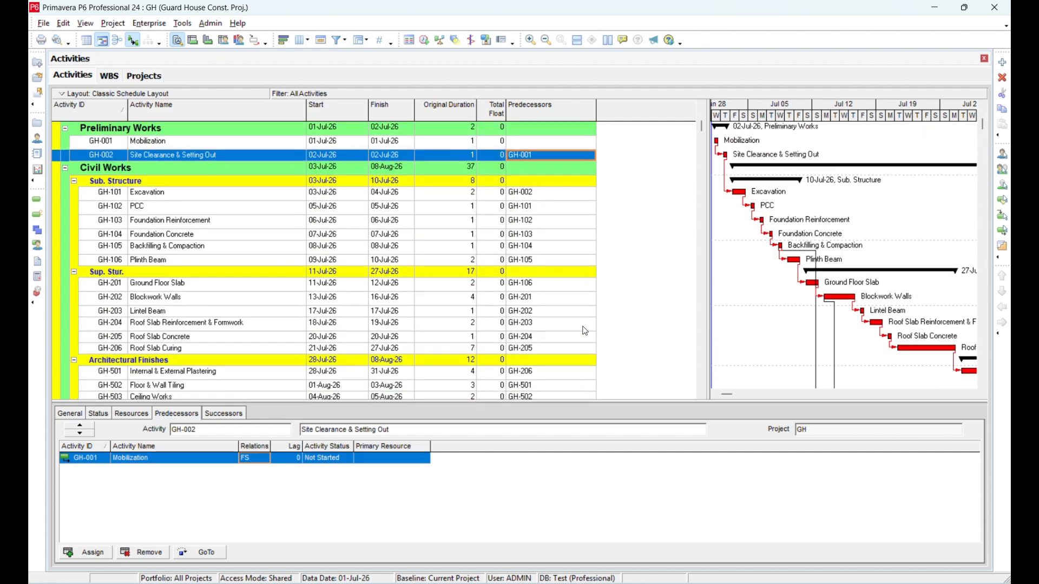
{"action": "double_click", "coordinate": [597, 115]}
{"action": "left_click_drag", "start_coordinate": [617, 105], "coordinate": [549, 105]}
{"action": "scroll", "coordinate": [757, 314], "scroll_direction": "down", "scroll_amount": 3}
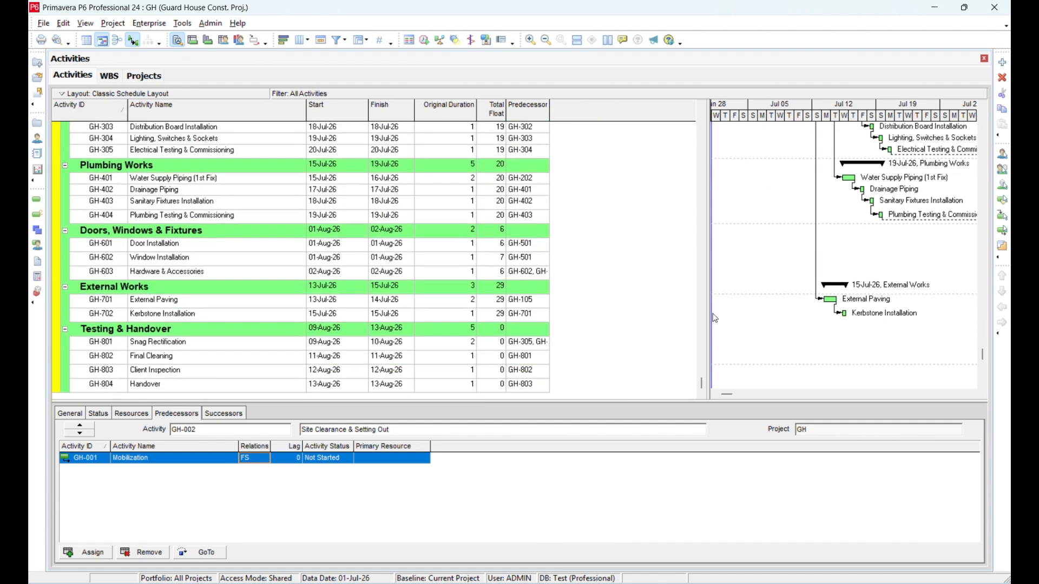
- Open the activity table's column selection and search the available options for "suc"
{"action": "left_click", "coordinate": [845, 320]}
{"action": "right_click", "coordinate": [578, 118]}
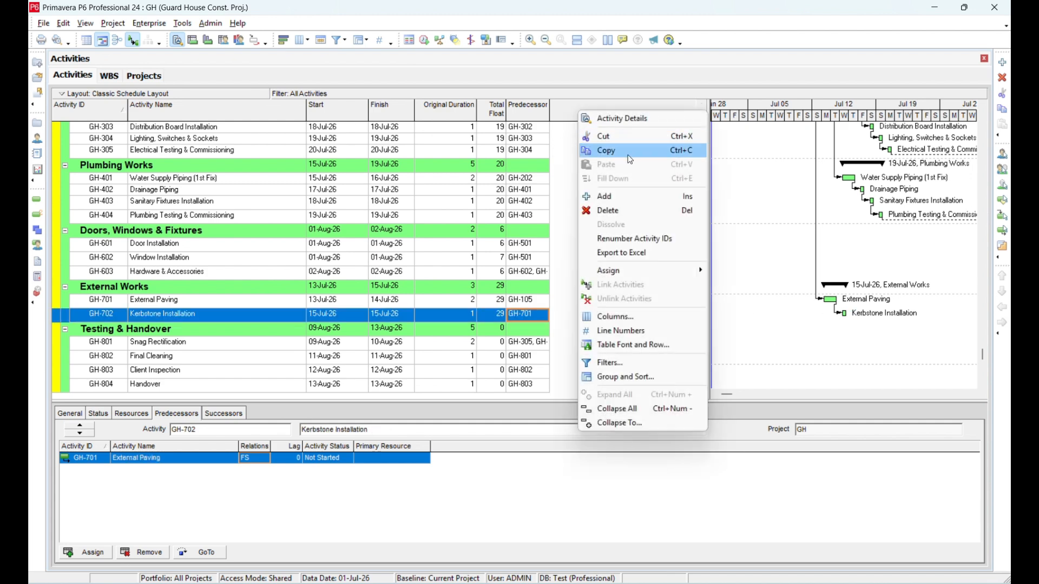
{"action": "left_click", "coordinate": [641, 317]}
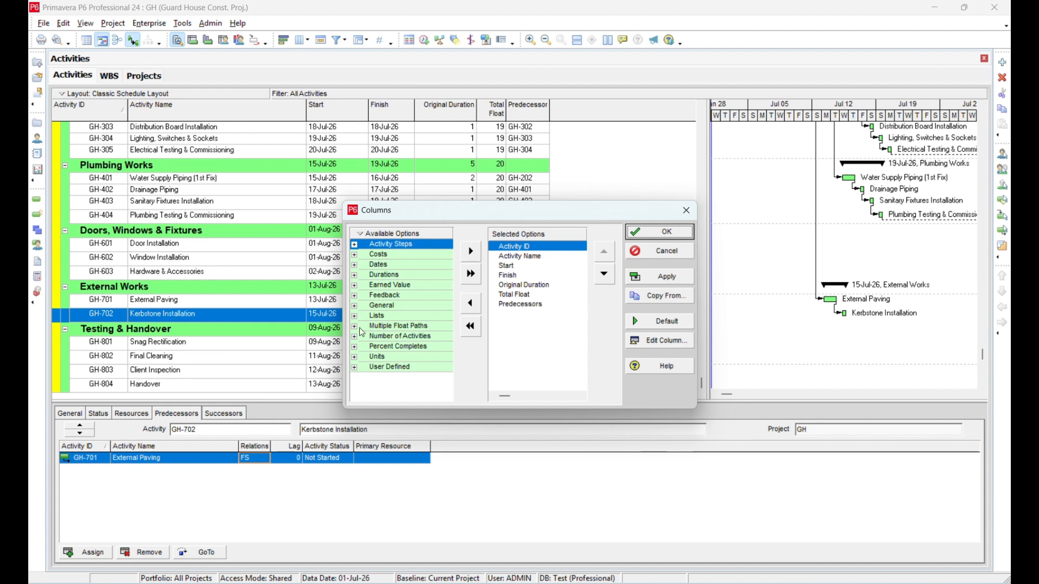
{"action": "left_click", "coordinate": [355, 306]}
{"action": "scroll", "coordinate": [416, 328], "scroll_direction": "down", "scroll_amount": 5}
{"action": "scroll", "coordinate": [417, 329], "scroll_direction": "down", "scroll_amount": 3}
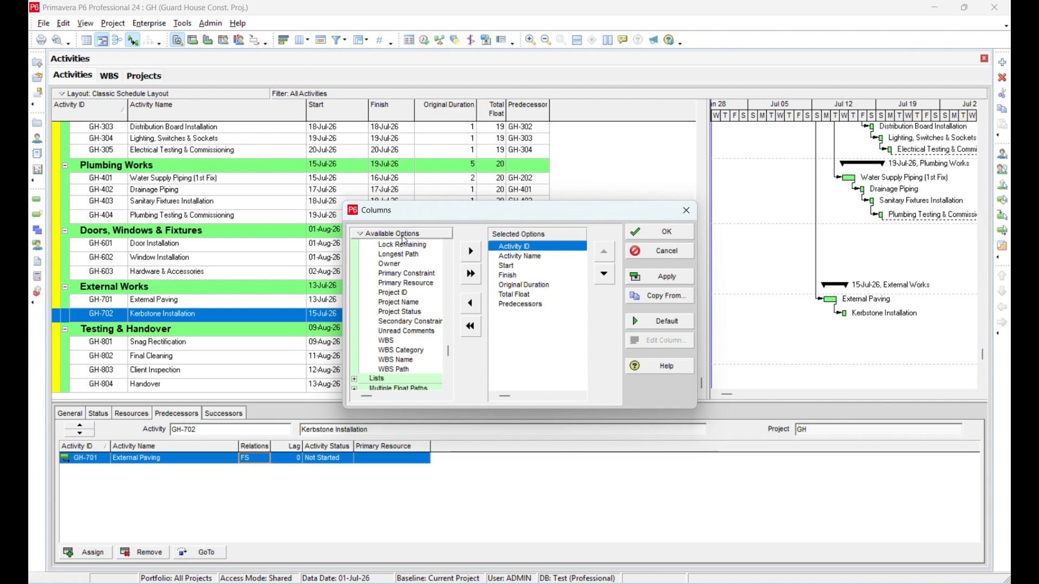
{"action": "right_click", "coordinate": [353, 241]}
{"action": "left_click", "coordinate": [401, 248]}
{"action": "type", "text": "s"}
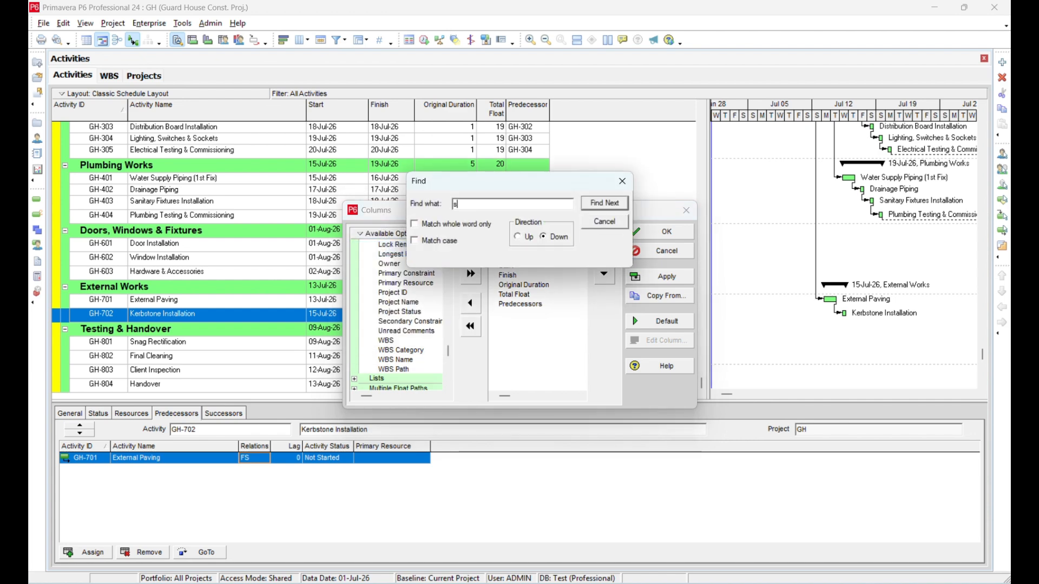
{"action": "type", "text": "uc"}
{"action": "key", "text": "Return"}
{"action": "key", "text": "Escape"}
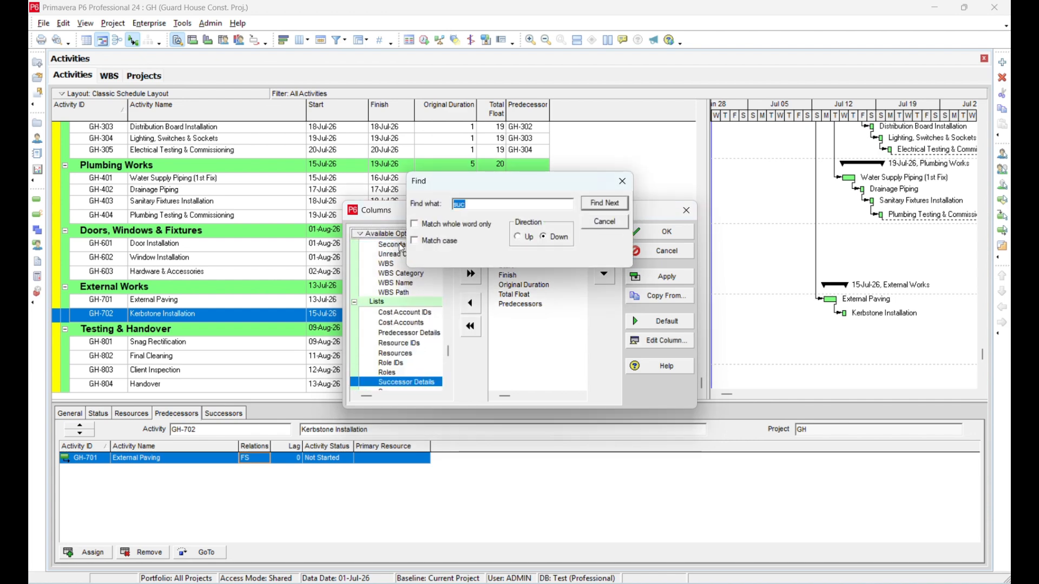
- Add Successors to the activity table's displayed columns and apply the column selection
{"action": "scroll", "coordinate": [411, 374], "scroll_direction": "down", "scroll_amount": 2}
{"action": "double_click", "coordinate": [416, 372]}
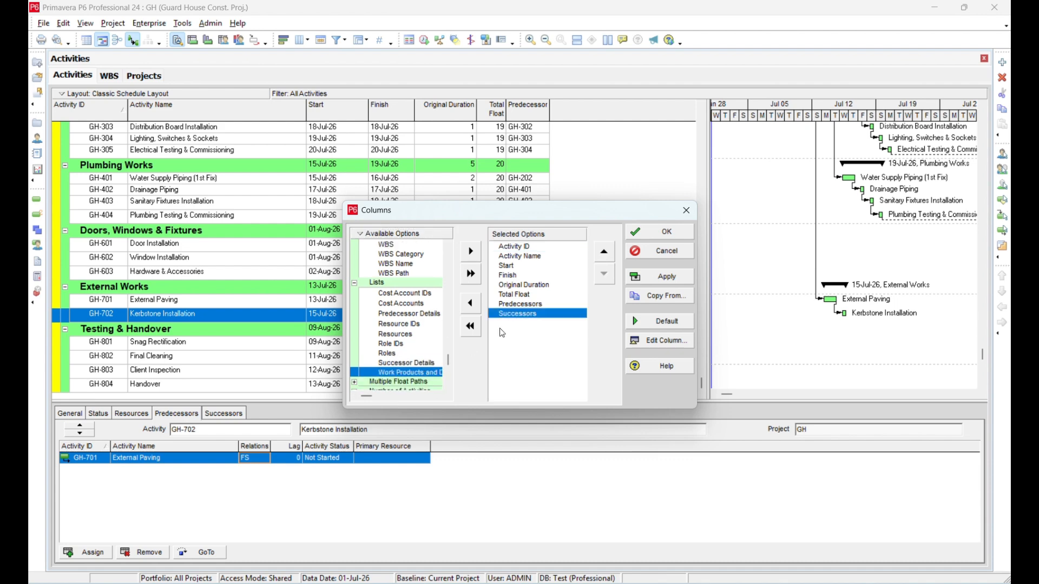
{"action": "left_click", "coordinate": [660, 269]}
{"action": "left_click", "coordinate": [666, 231]}
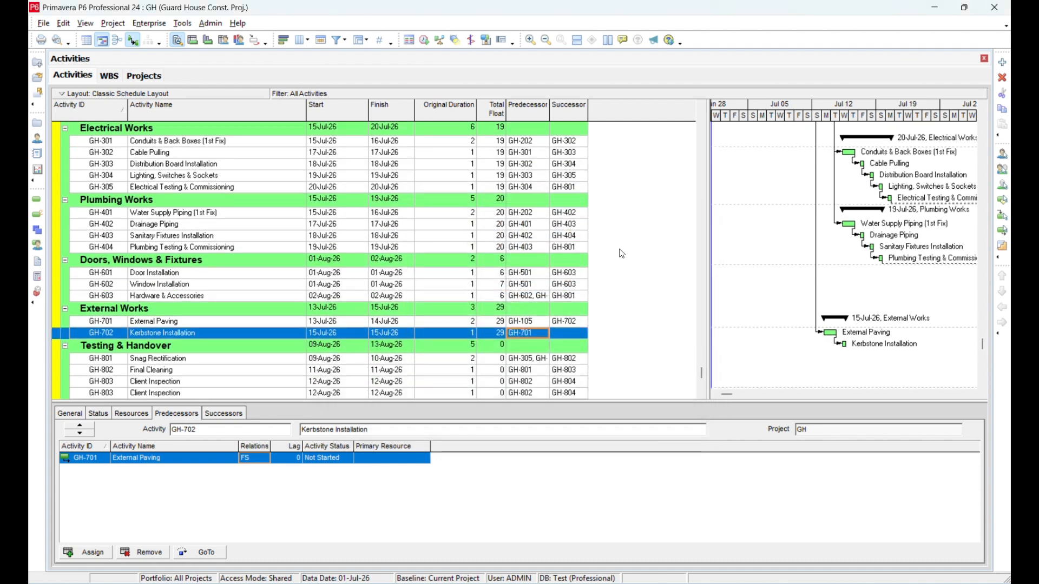
- Enlarge the Gantt chart area and compress its timescale to show the Testing & Handover bars
{"action": "left_click", "coordinate": [579, 333]}
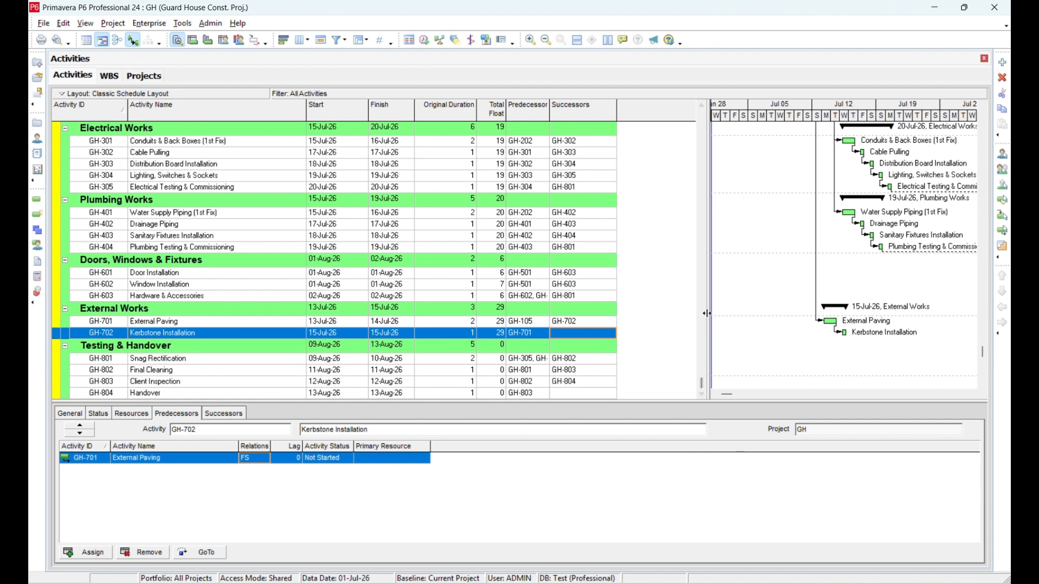
{"action": "left_click_drag", "start_coordinate": [707, 314], "coordinate": [642, 325]}
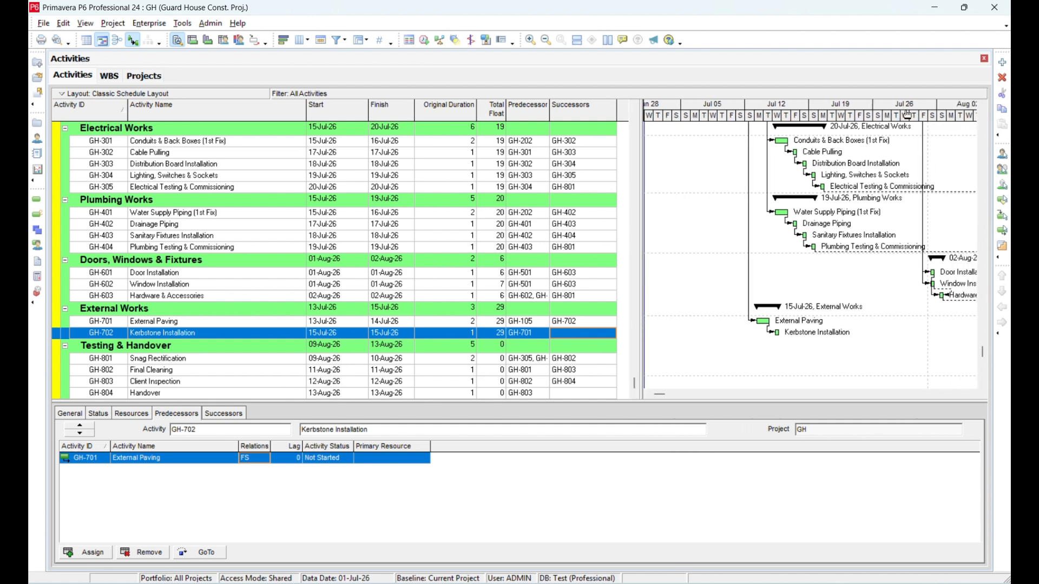
{"action": "left_click_drag", "start_coordinate": [912, 119], "coordinate": [838, 122]}
{"action": "scroll", "coordinate": [865, 271], "scroll_direction": "down", "scroll_amount": 1}
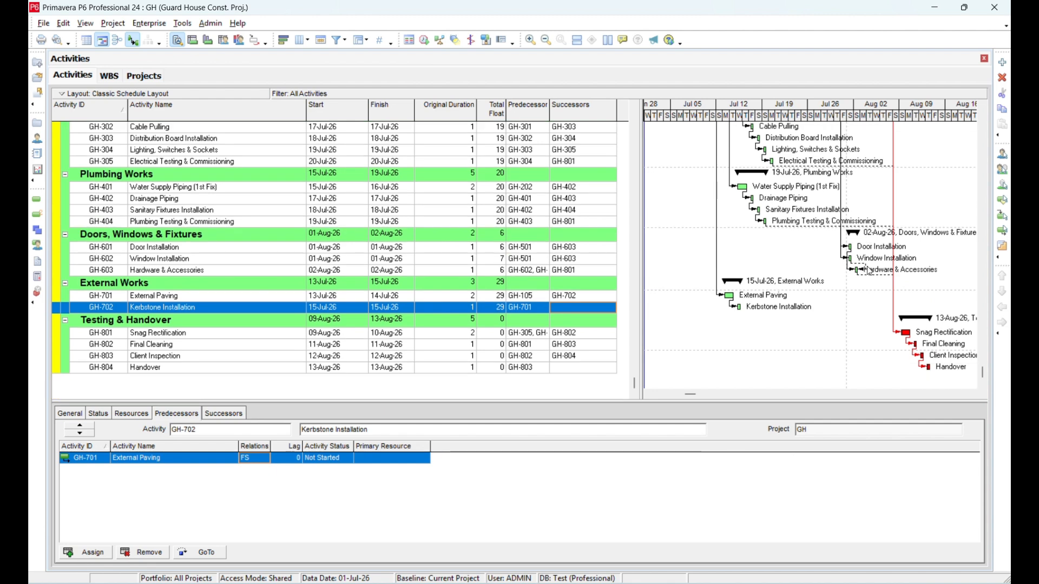
- Link Kerbstone Installation (GH-702) to Snag Rectification (GH-801) in the Gantt chart
{"action": "left_click_drag", "start_coordinate": [749, 312], "coordinate": [904, 332]}
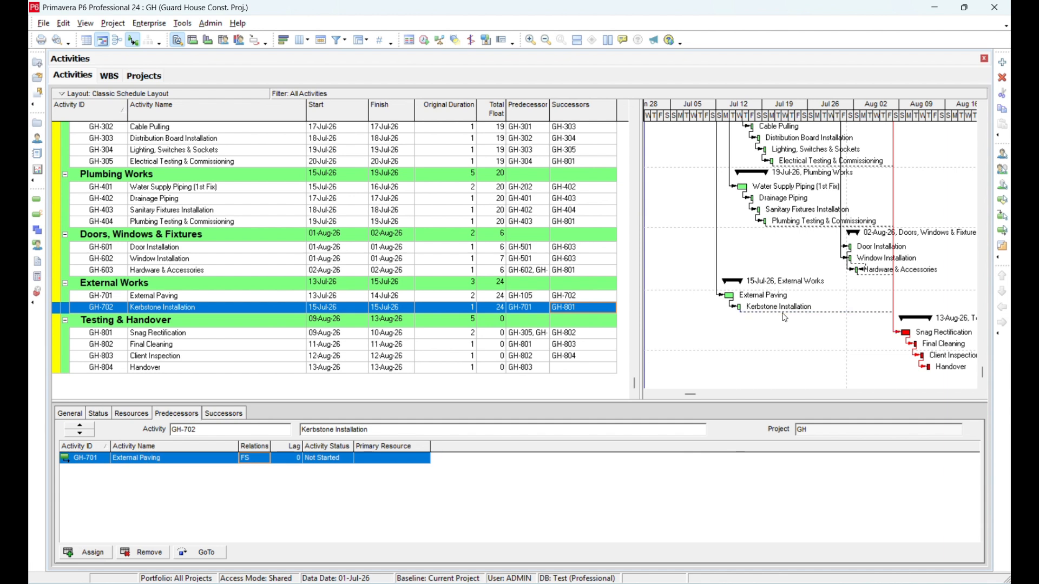
- Delete the Kerbstone Installation activity (GH-702), undo the deletion, and select the activity again
{"action": "key", "text": "Delete"}
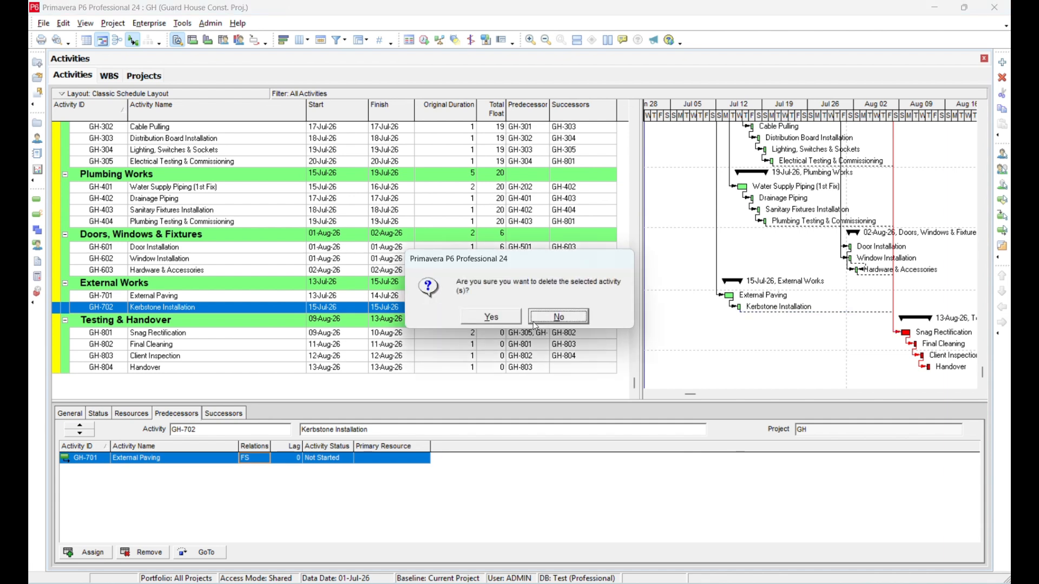
{"action": "left_click", "coordinate": [491, 314]}
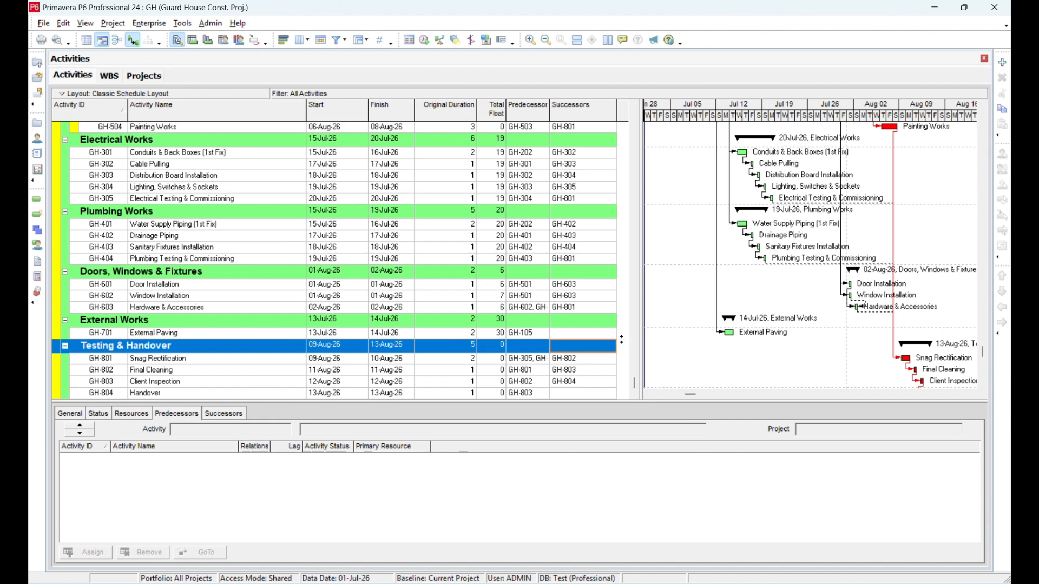
{"action": "key", "text": "ctrl+z"}
{"action": "left_click", "coordinate": [537, 336]}
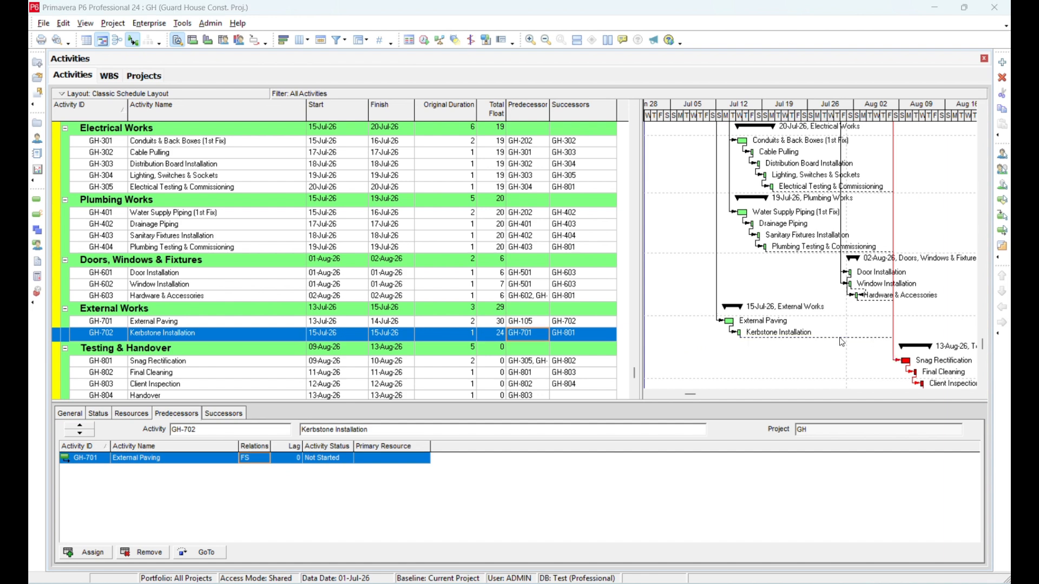
- Delete the FS relationship between Kerbstone Installation (GH-702) and Snag Rectification (GH-801)
{"action": "key", "text": "Delete"}
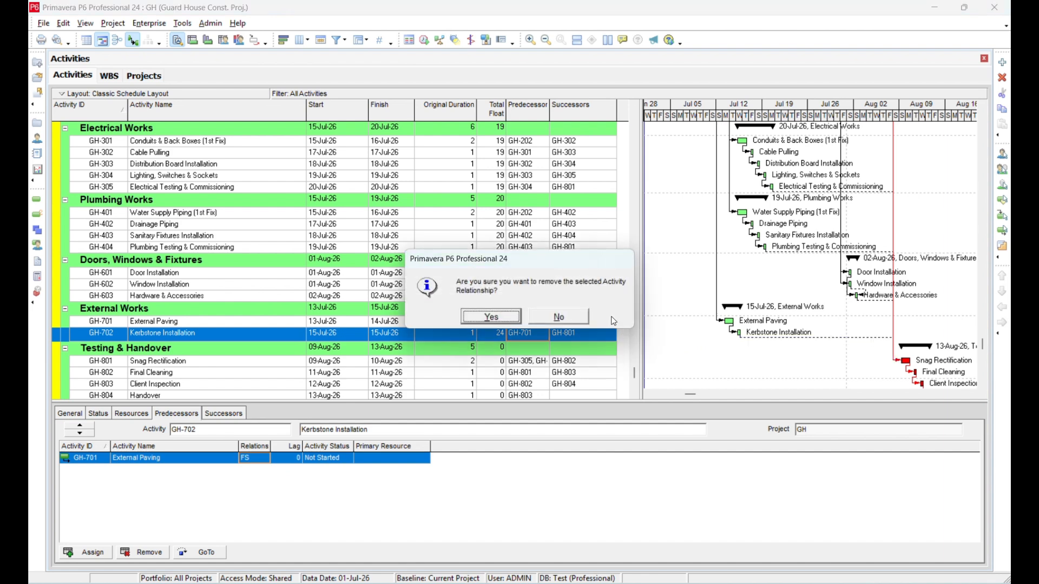
{"action": "left_click", "coordinate": [559, 316]}
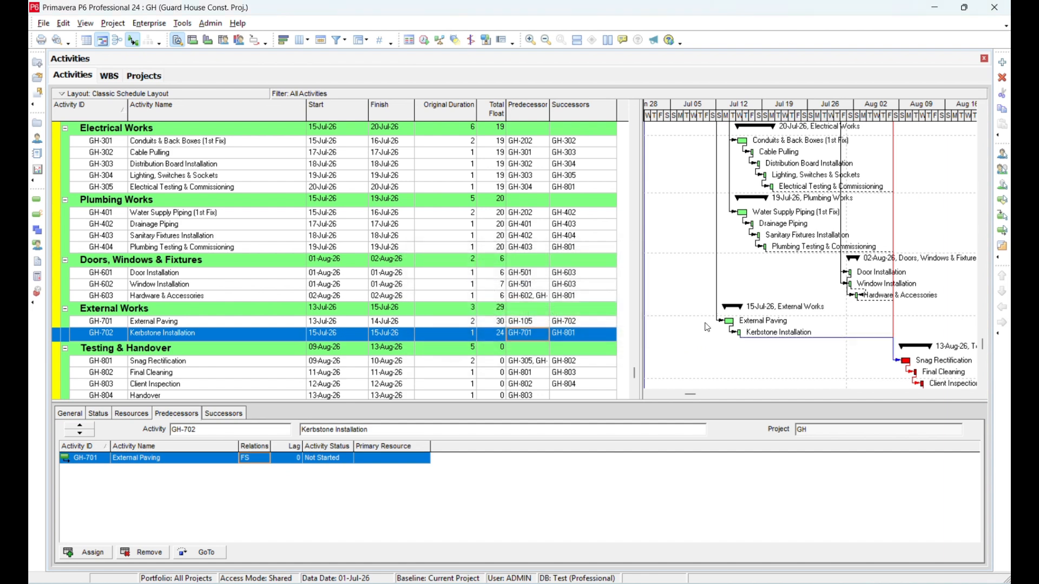
{"action": "double_click", "coordinate": [751, 339]}
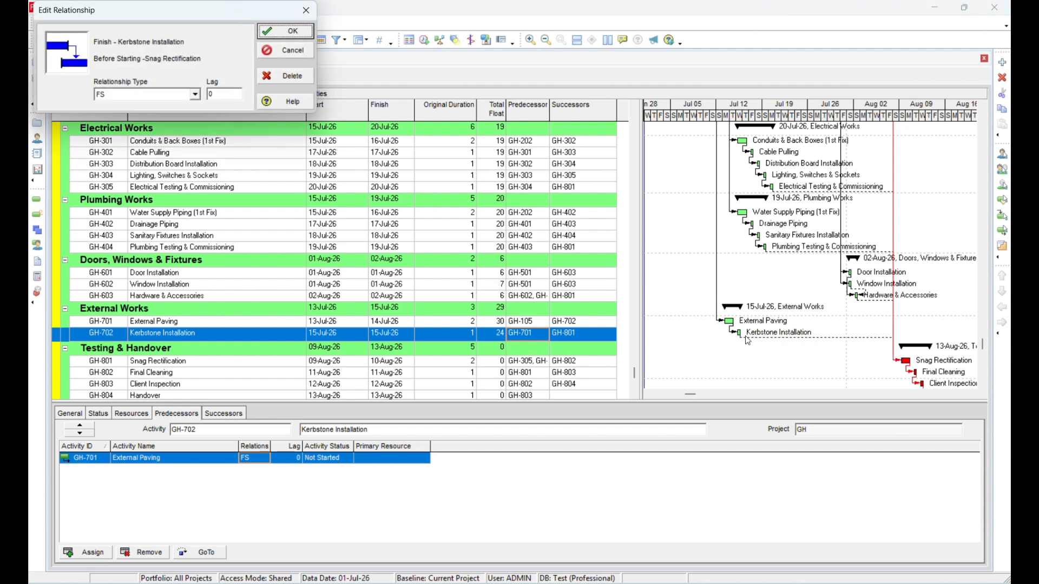
{"action": "left_click", "coordinate": [285, 76]}
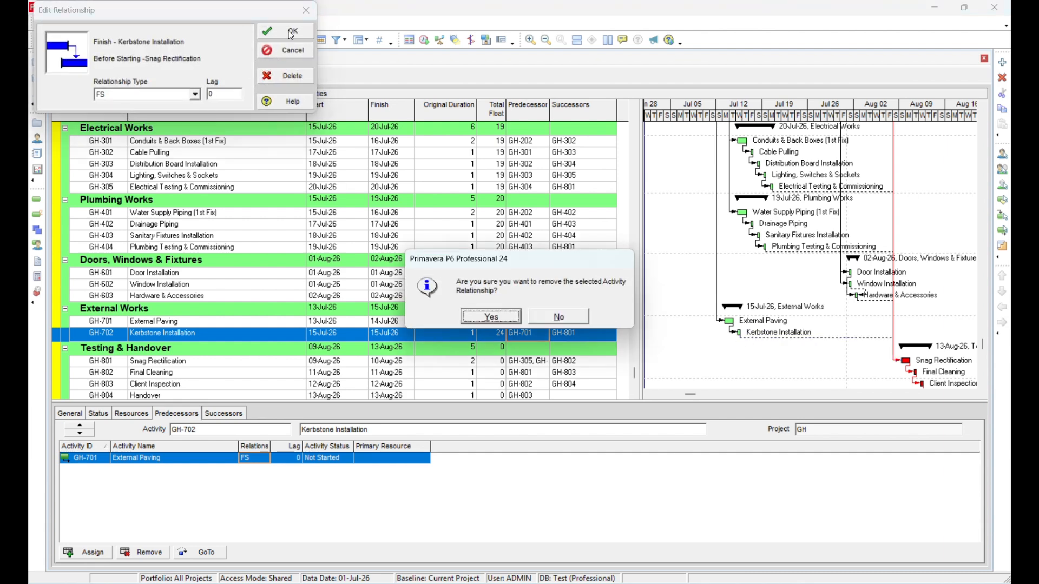
{"action": "key", "text": "Return"}
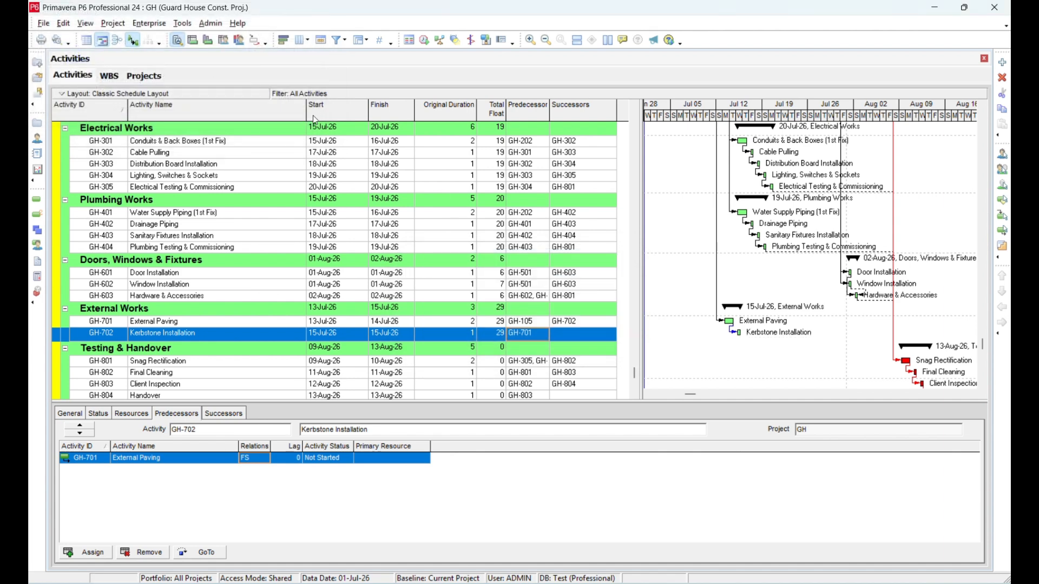
- Schedule the Guard House project using the 01-Jul-26 data date
{"action": "scroll", "coordinate": [514, 216], "scroll_direction": "up", "scroll_amount": 6}
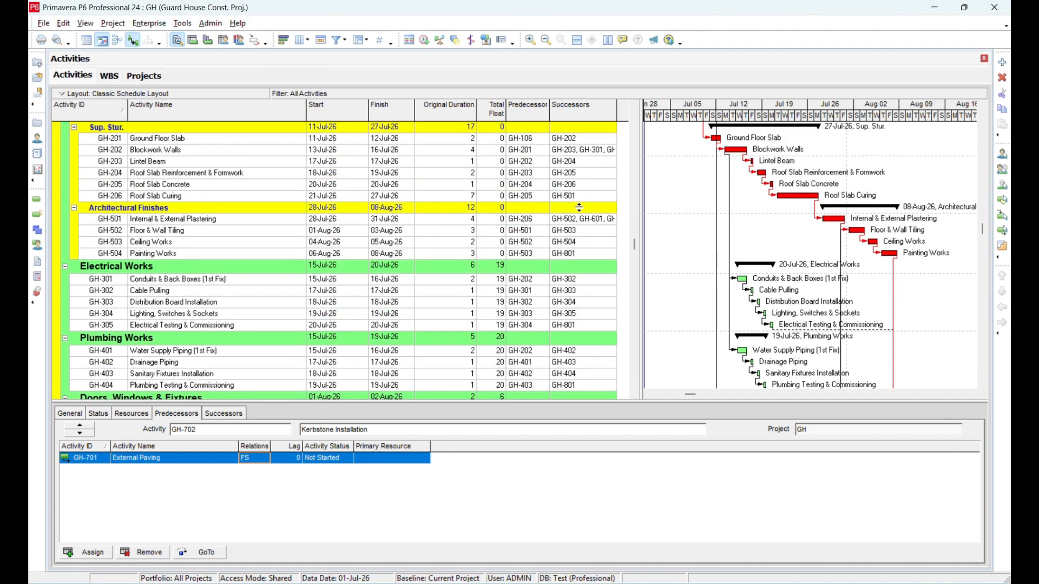
{"action": "left_click", "coordinate": [425, 40]}
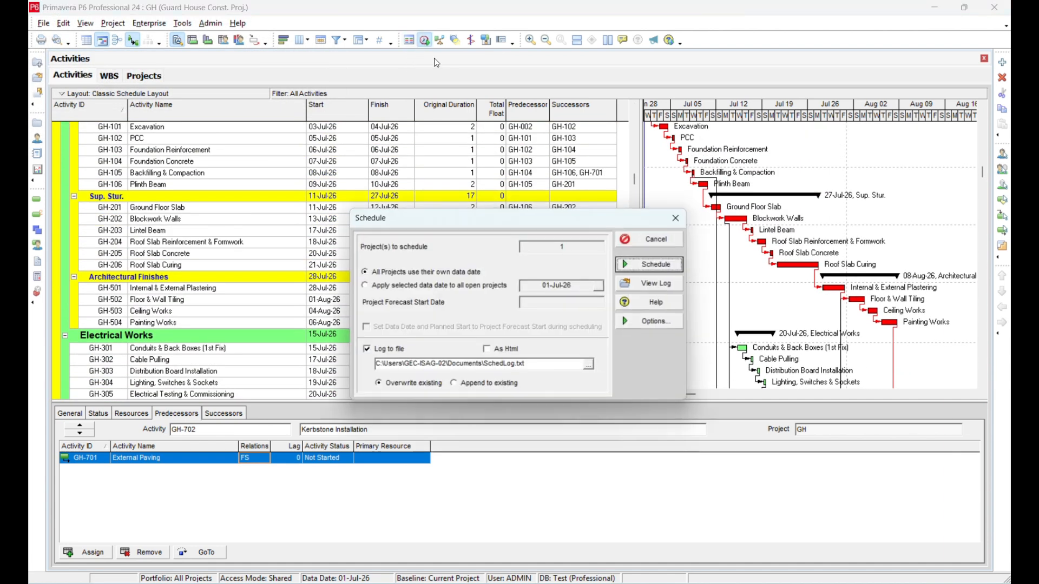
{"action": "left_click", "coordinate": [425, 286]}
{"action": "left_click", "coordinate": [652, 264]}
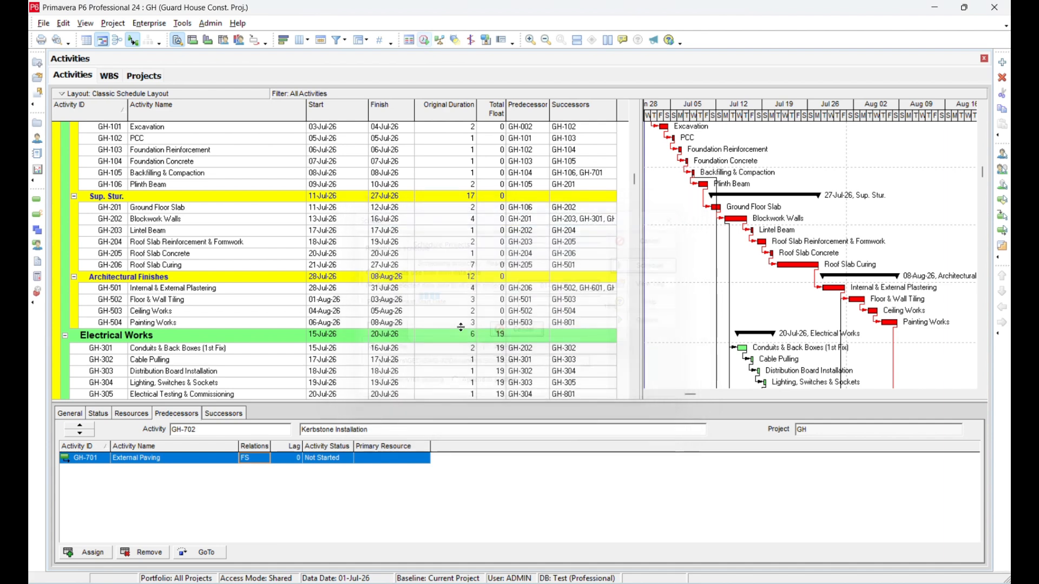
- Open the project's schedule log and check its warnings for activities without predecessors or successors
{"action": "left_click", "coordinate": [424, 40]}
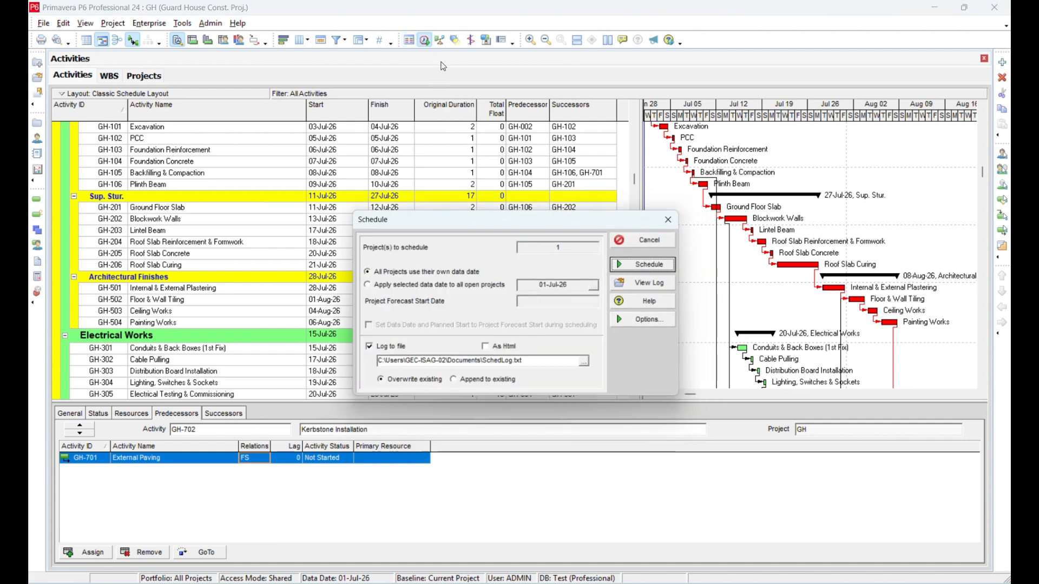
{"action": "left_click", "coordinate": [672, 287]}
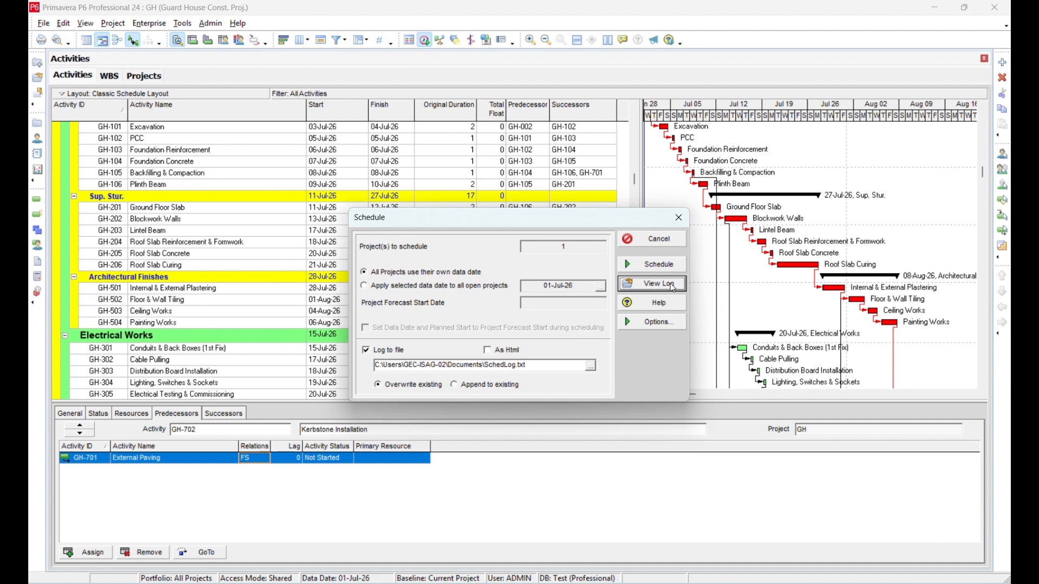
{"action": "scroll", "coordinate": [669, 250], "scroll_direction": "down", "scroll_amount": 5}
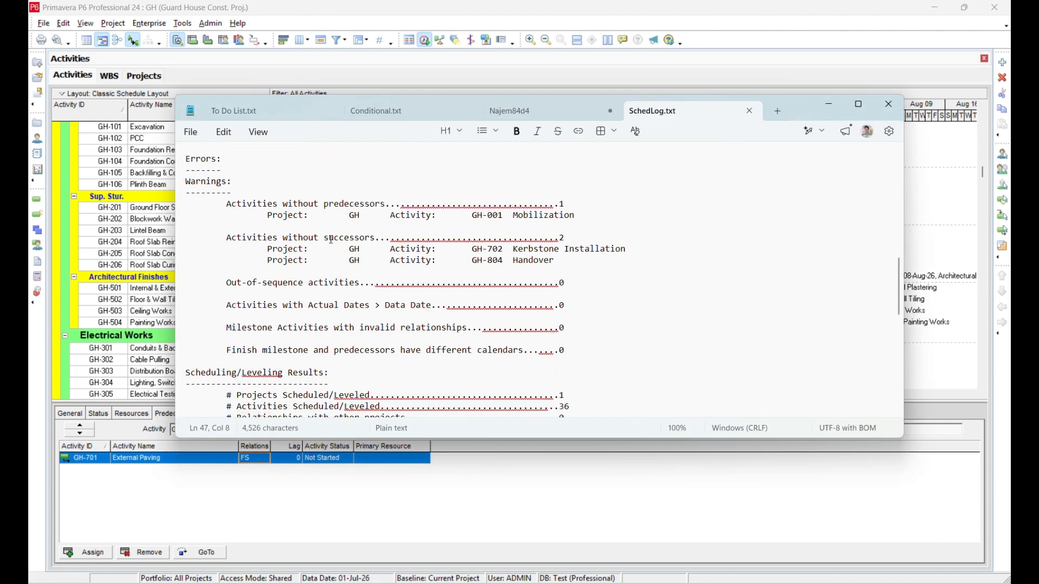
{"action": "left_click", "coordinate": [361, 204]}
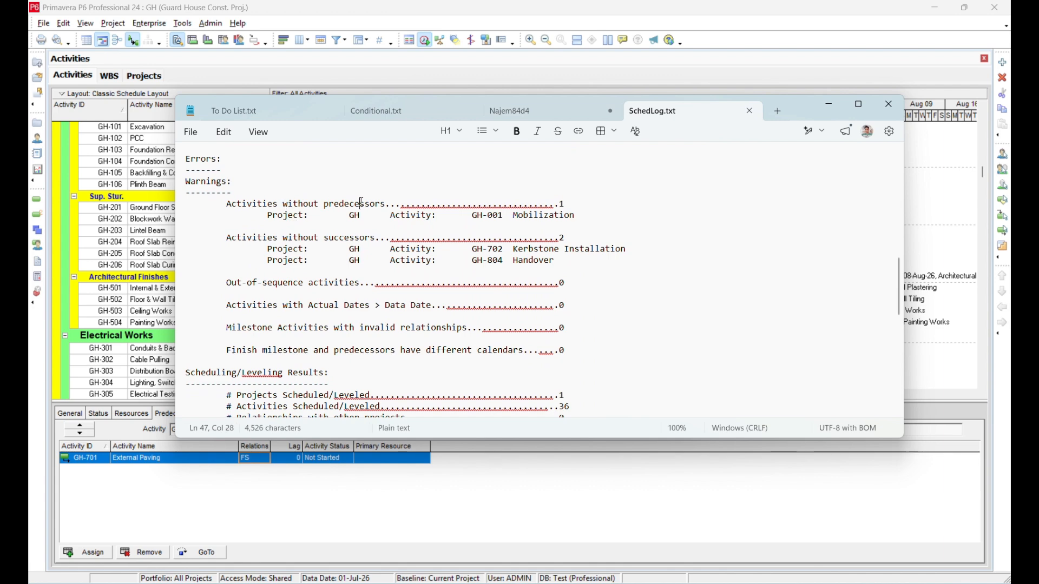
{"action": "left_click", "coordinate": [294, 240]}
{"action": "left_click", "coordinate": [337, 238]}
{"action": "left_click_drag", "start_coordinate": [373, 252], "coordinate": [371, 260]}
{"action": "left_click", "coordinate": [501, 250]}
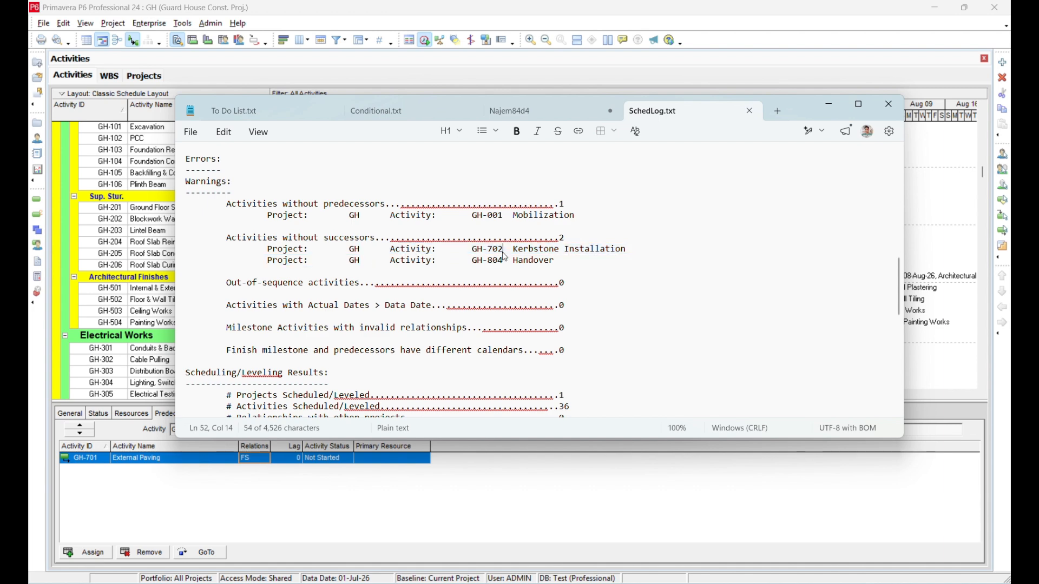
{"action": "left_click_drag", "start_coordinate": [502, 250], "coordinate": [473, 251]}
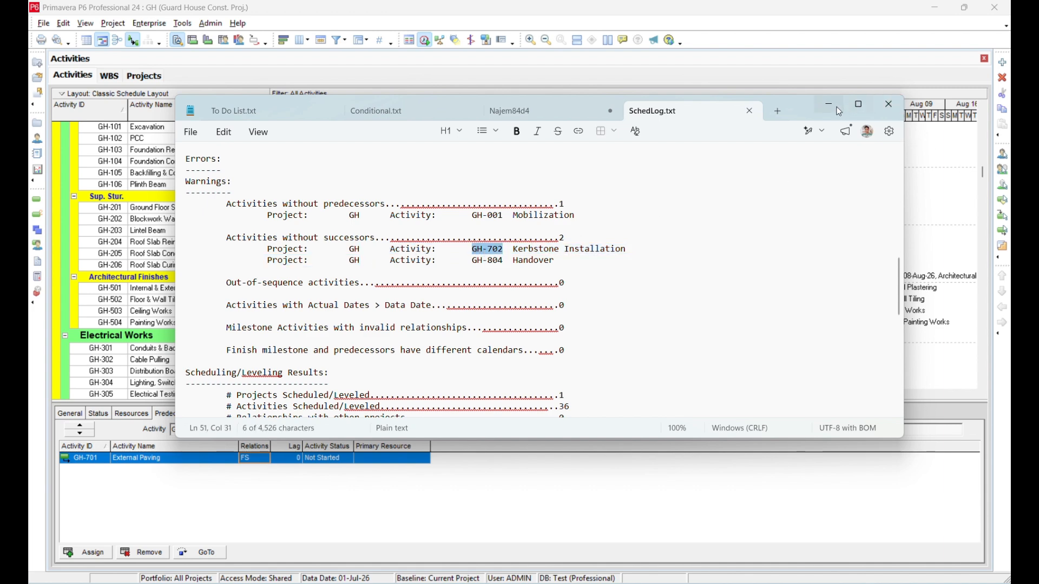
{"action": "left_click", "coordinate": [889, 105]}
{"action": "left_click", "coordinate": [649, 238]}
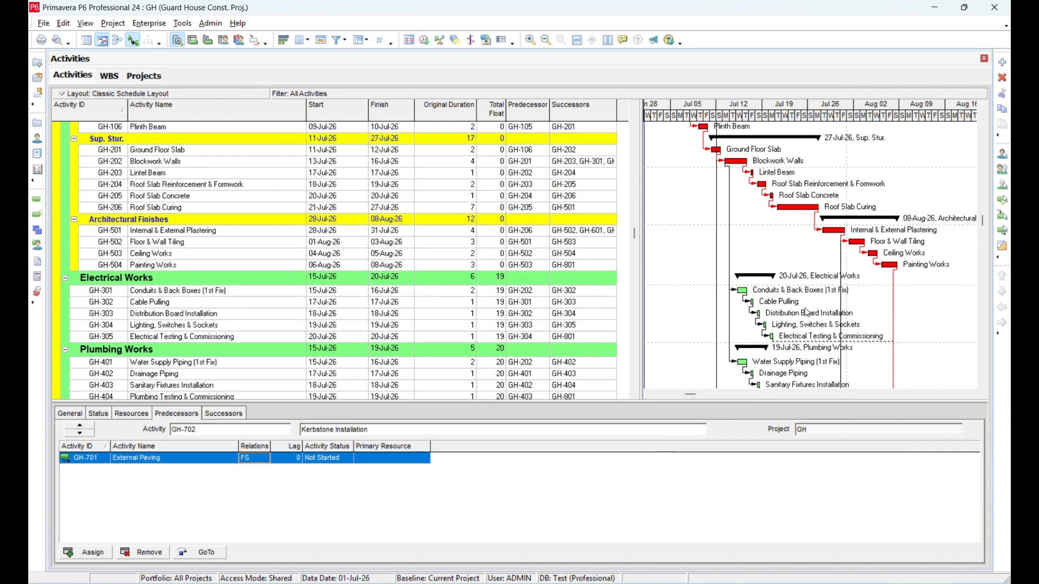
- Link Kerbstone Installation (GH-702) to Snag Rectification (GH-801) in the Gantt chart and reschedule the project
{"action": "scroll", "coordinate": [804, 311], "scroll_direction": "down", "scroll_amount": 3}
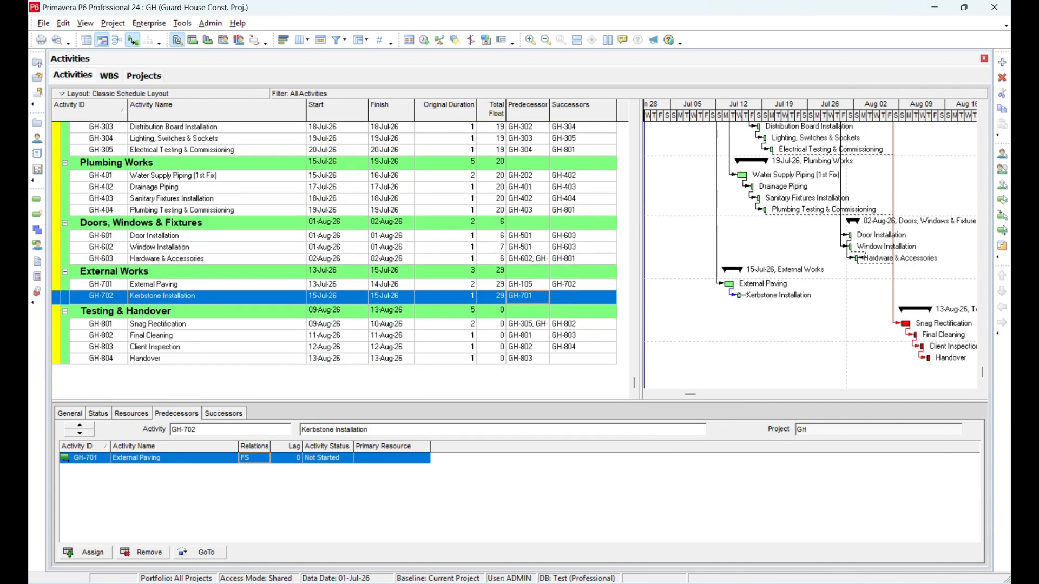
{"action": "left_click_drag", "start_coordinate": [752, 300], "coordinate": [900, 323]}
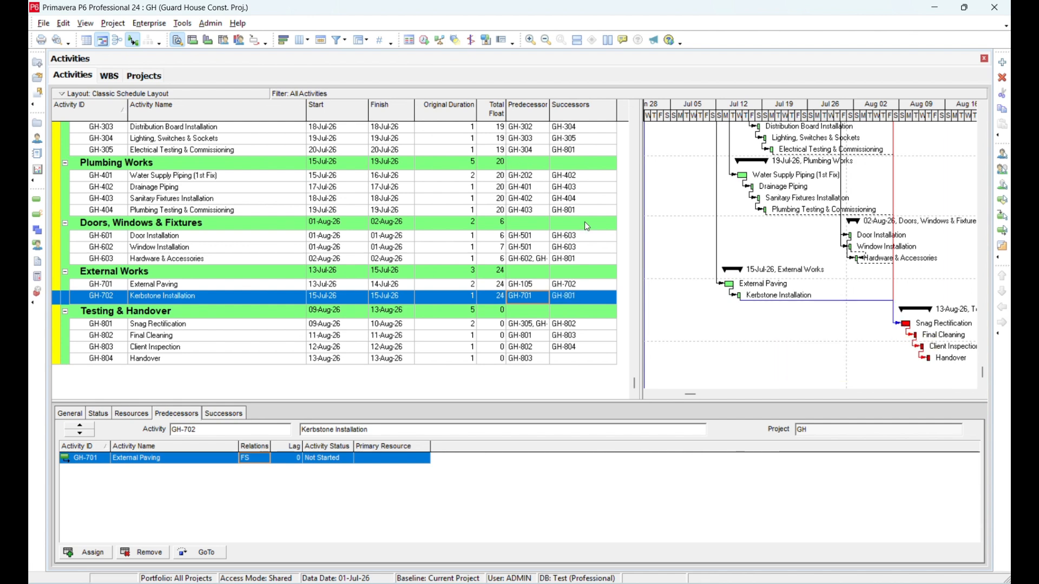
- Examine the updated schedule log's warnings about activities without predecessors and without successors
{"action": "key", "text": "alt+Tab"}
{"action": "scroll", "coordinate": [634, 276], "scroll_direction": "down", "scroll_amount": 5}
{"action": "scroll", "coordinate": [634, 276], "scroll_direction": "down", "scroll_amount": 1}
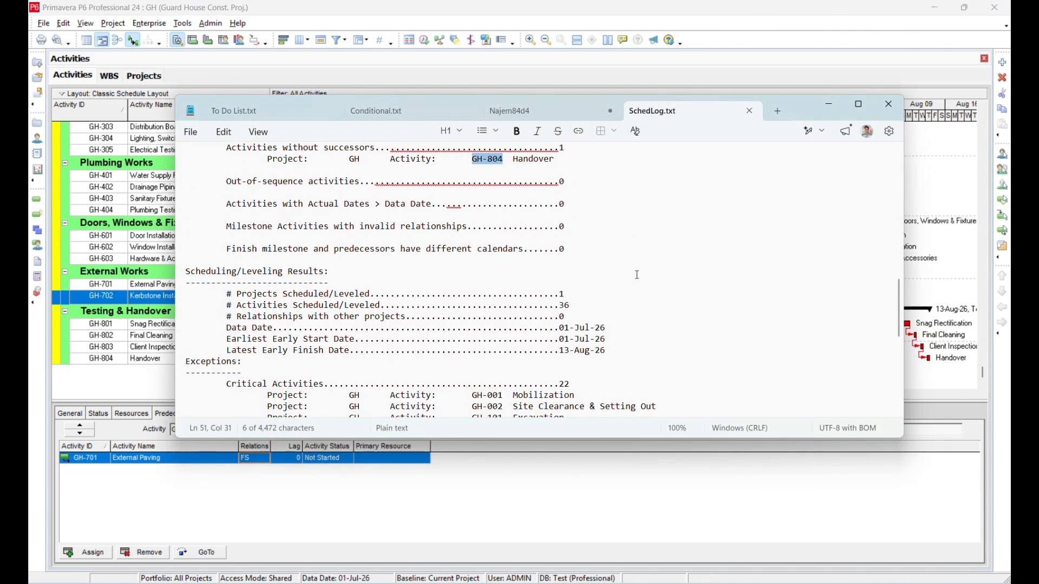
{"action": "scroll", "coordinate": [637, 276], "scroll_direction": "up", "scroll_amount": 4}
{"action": "left_click", "coordinate": [653, 277]}
{"action": "left_click", "coordinate": [312, 254]}
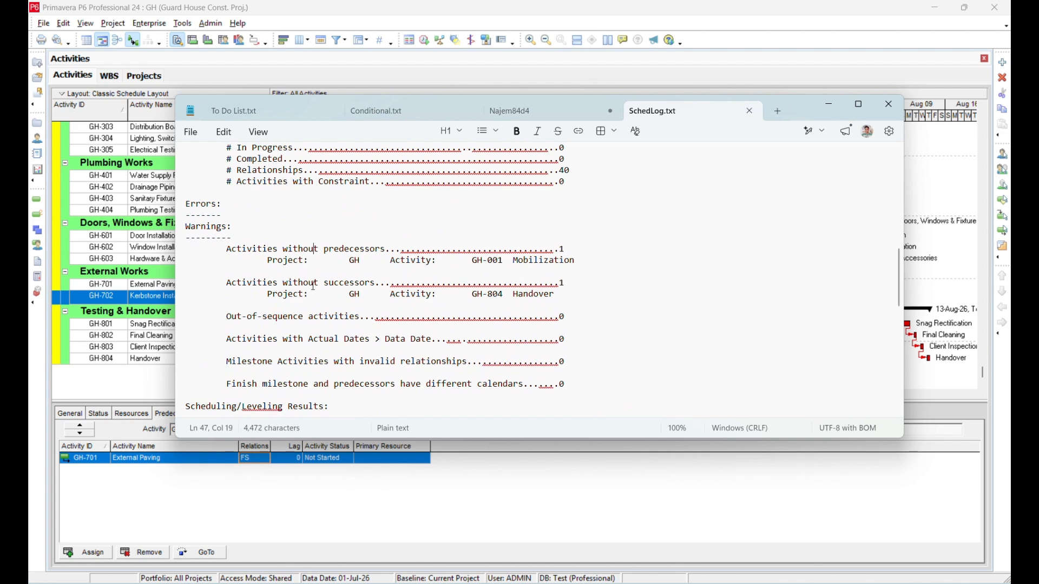
{"action": "left_click", "coordinate": [314, 283]}
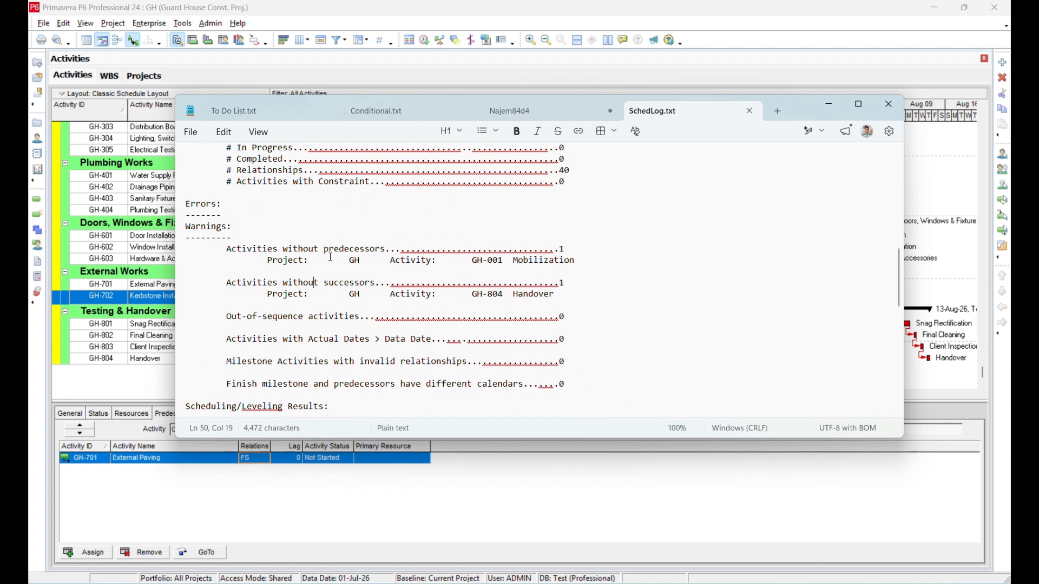
{"action": "left_click", "coordinate": [349, 294]}
- Review the log's scheduling results and critical activities list through to its end, and close the log
{"action": "scroll", "coordinate": [786, 245], "scroll_direction": "down", "scroll_amount": 5}
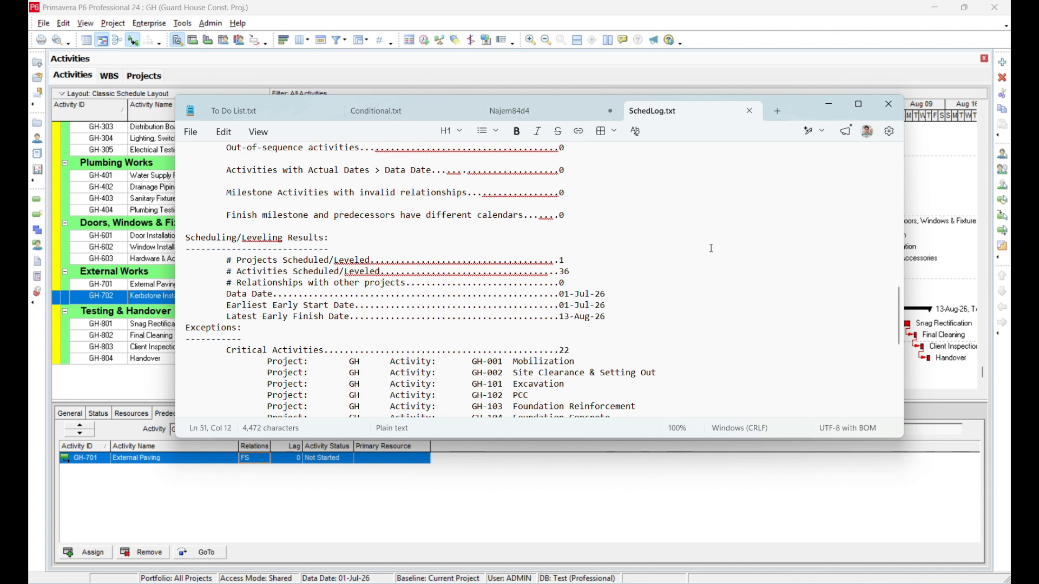
{"action": "scroll", "coordinate": [317, 278], "scroll_direction": "down", "scroll_amount": 4}
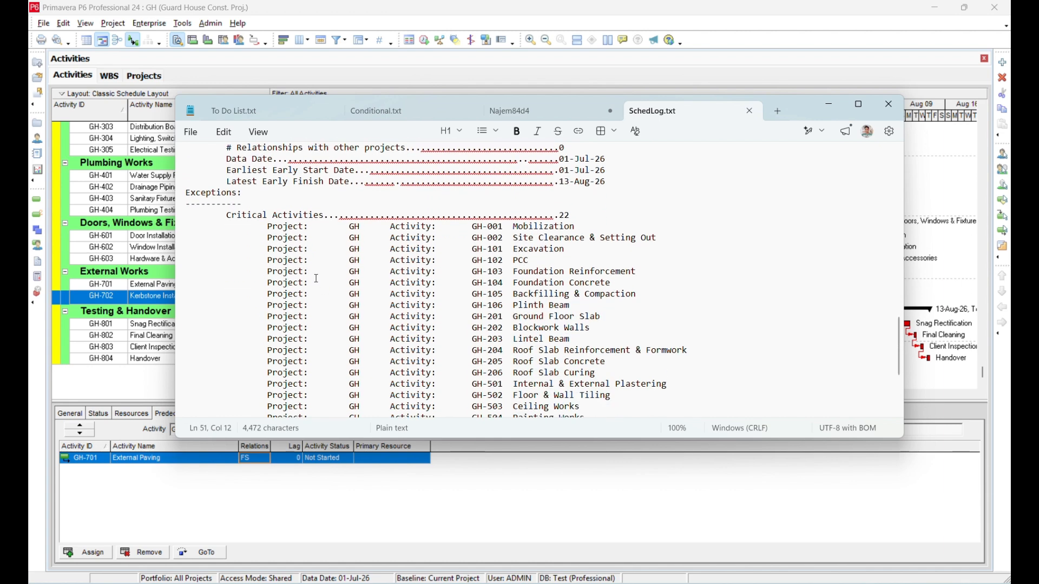
{"action": "left_click_drag", "start_coordinate": [297, 226], "coordinate": [497, 372]}
{"action": "scroll", "coordinate": [657, 324], "scroll_direction": "down", "scroll_amount": 4}
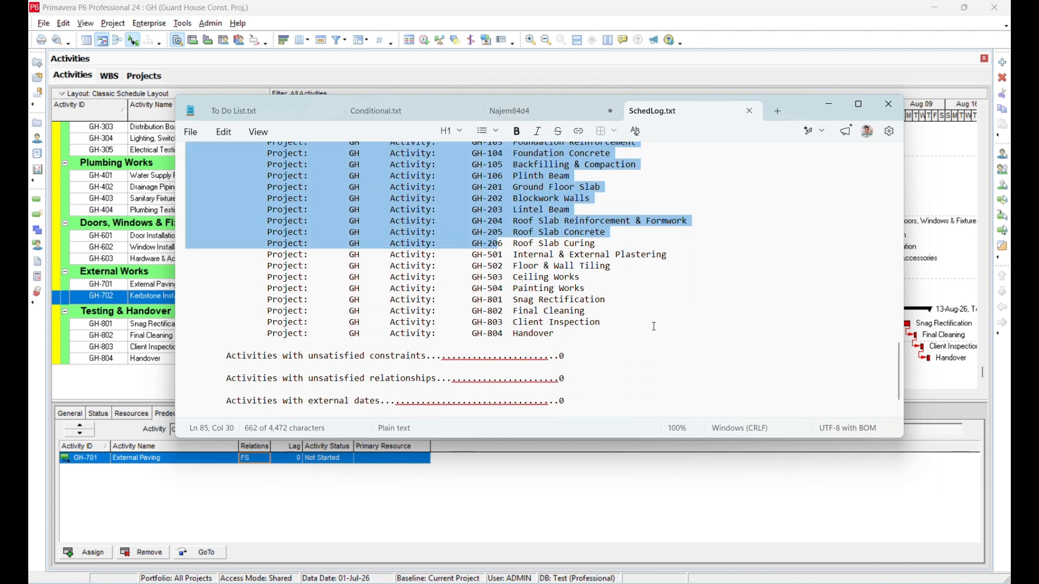
{"action": "left_click", "coordinate": [664, 315]}
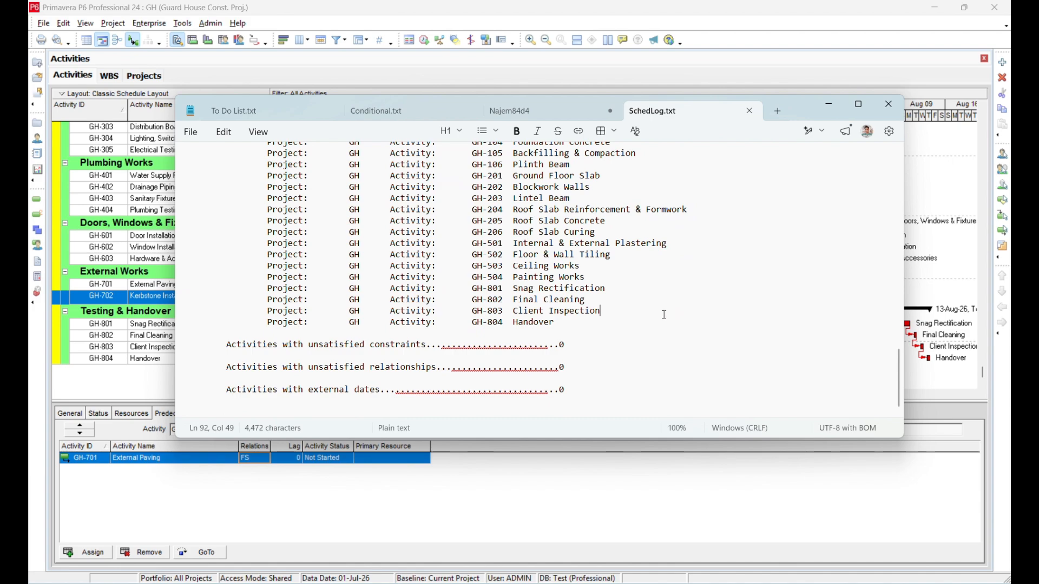
{"action": "left_click", "coordinate": [889, 105]}
- Narrow the Original Duration column in the activity table and shift the Gantt timescale to show the project start
{"action": "scroll", "coordinate": [692, 255], "scroll_direction": "up", "scroll_amount": 10}
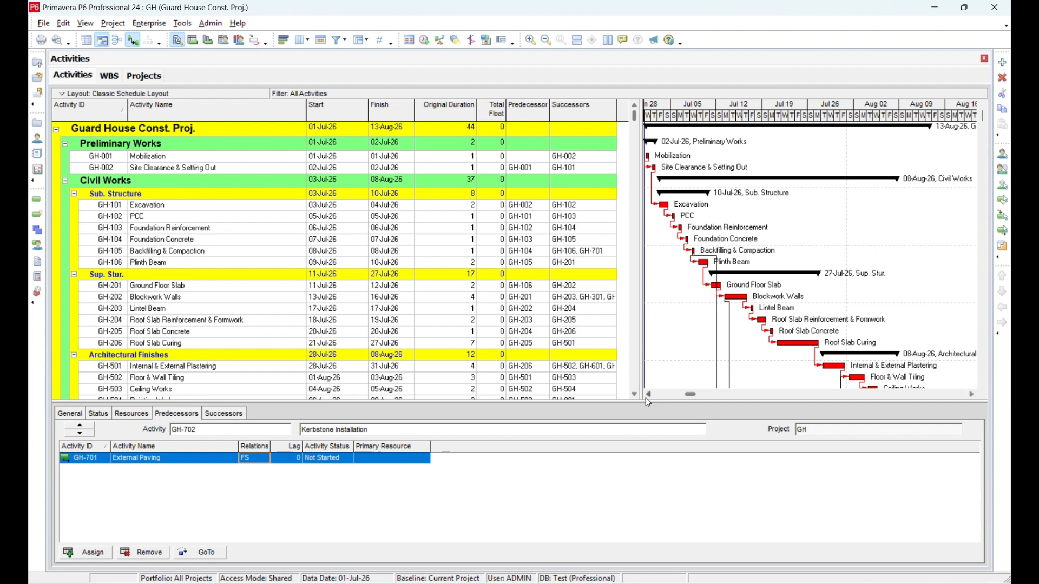
{"action": "left_click", "coordinate": [645, 396]}
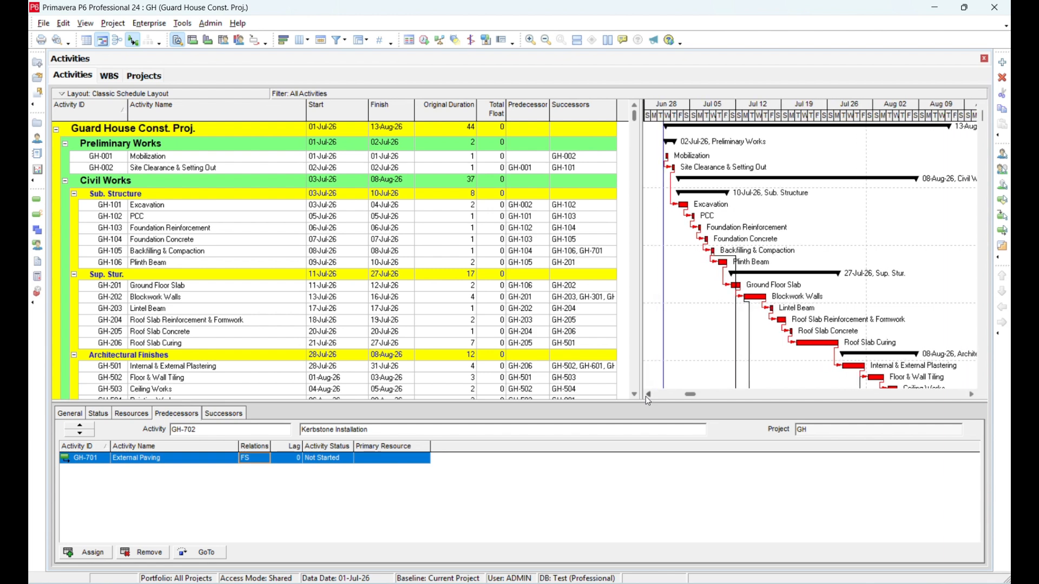
{"action": "double_click", "coordinate": [478, 108]}
{"action": "left_click_drag", "start_coordinate": [470, 108], "coordinate": [457, 109]}
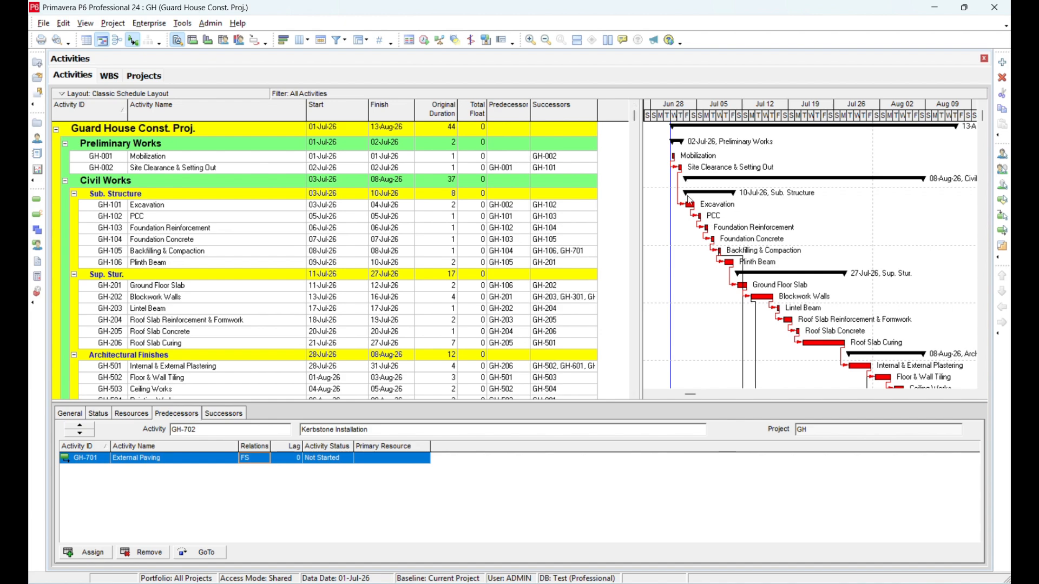
{"action": "scroll", "coordinate": [572, 196], "scroll_direction": "down", "scroll_amount": 8}
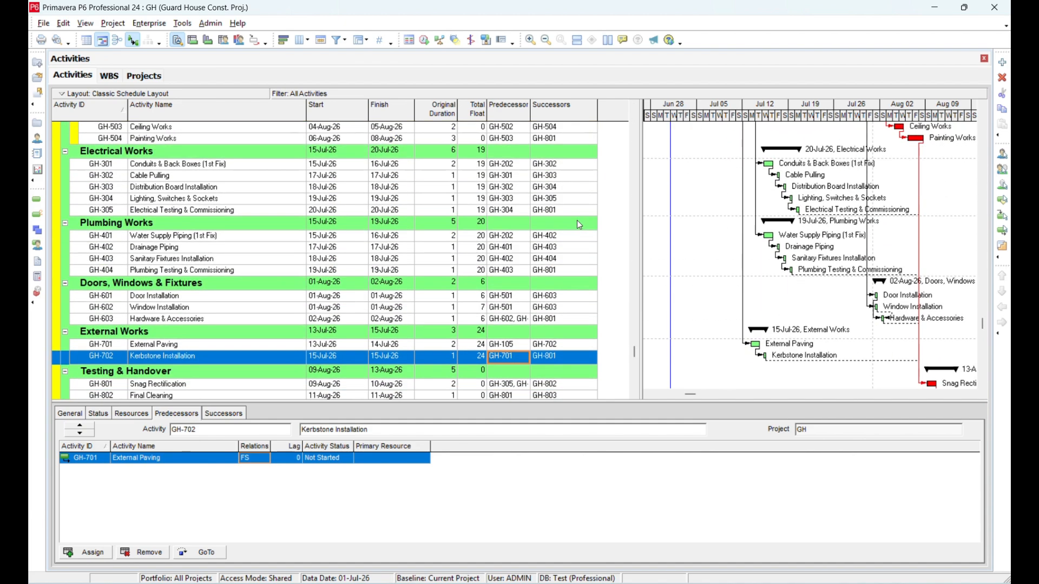
{"action": "scroll", "coordinate": [576, 219], "scroll_direction": "down", "scroll_amount": 1}
{"action": "scroll", "coordinate": [584, 229], "scroll_direction": "up", "scroll_amount": 8}
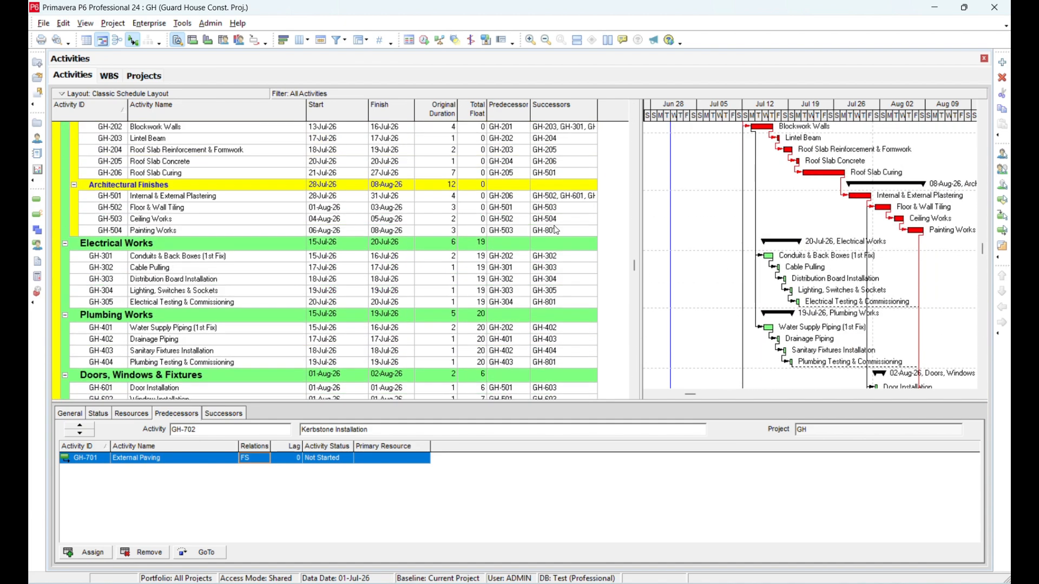